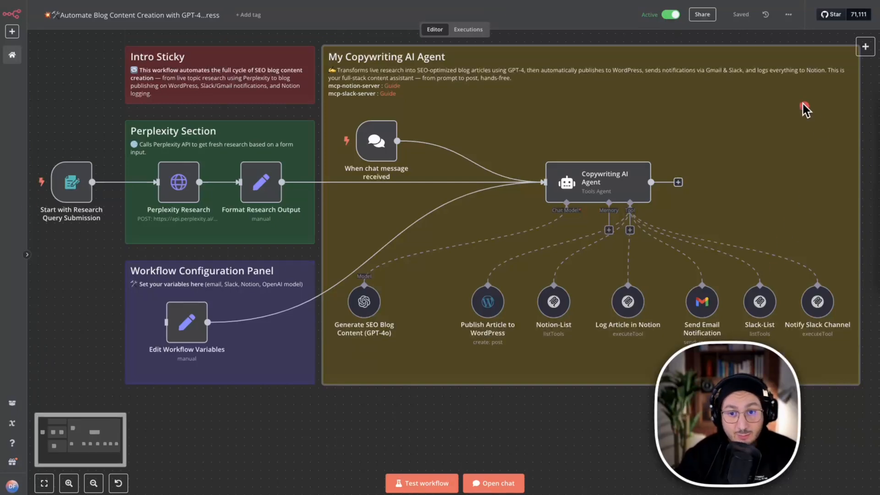
Display the blog content workflow's additional actions to examine its options for importing from a URL or file.
click(789, 15)
click(788, 16)
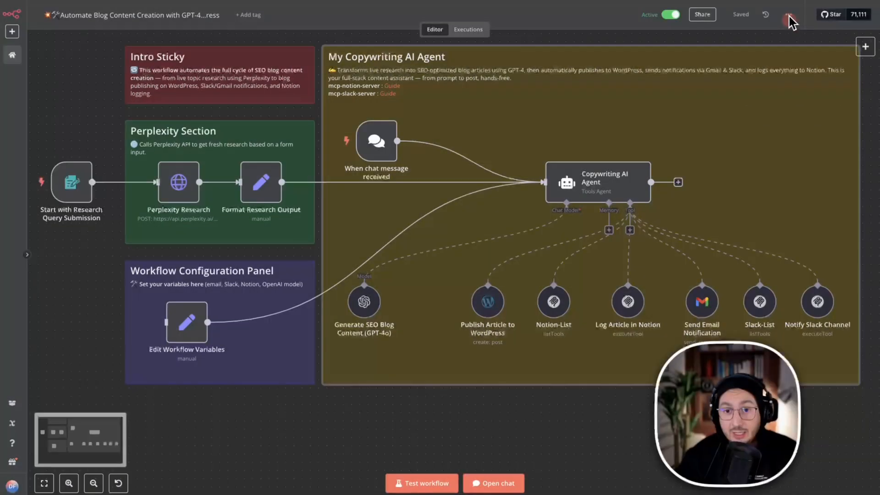
click(789, 15)
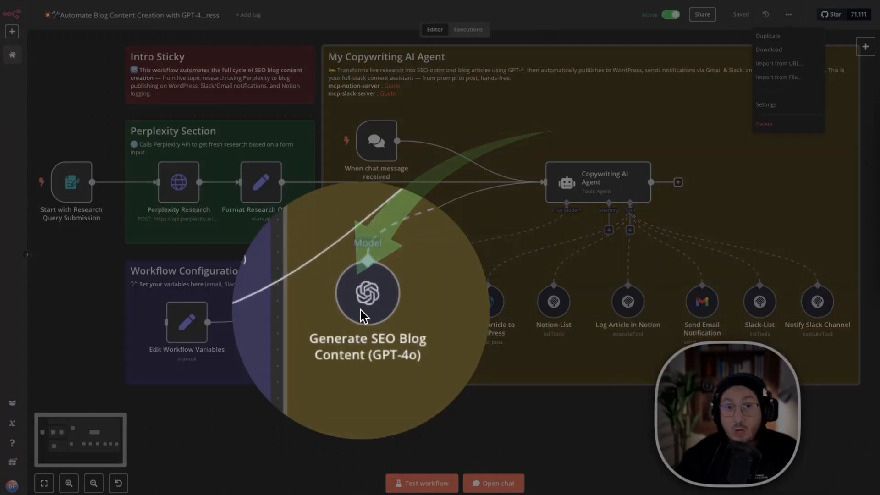
click(362, 313)
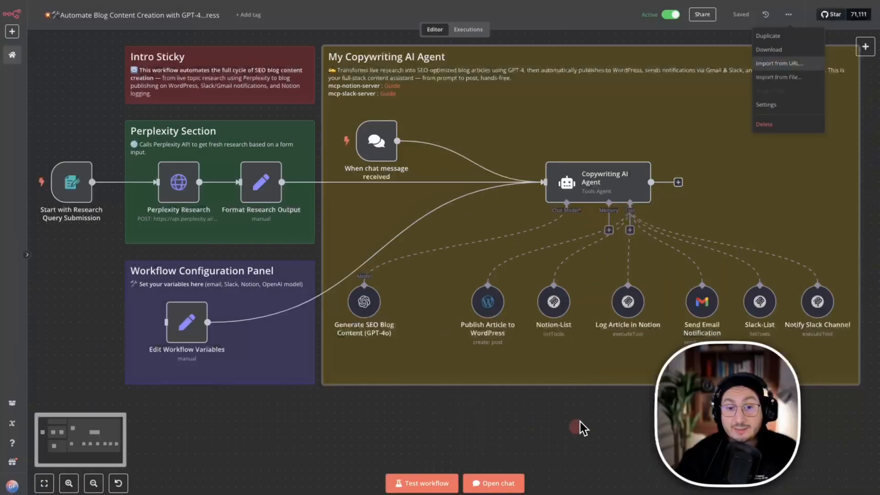
click(733, 32)
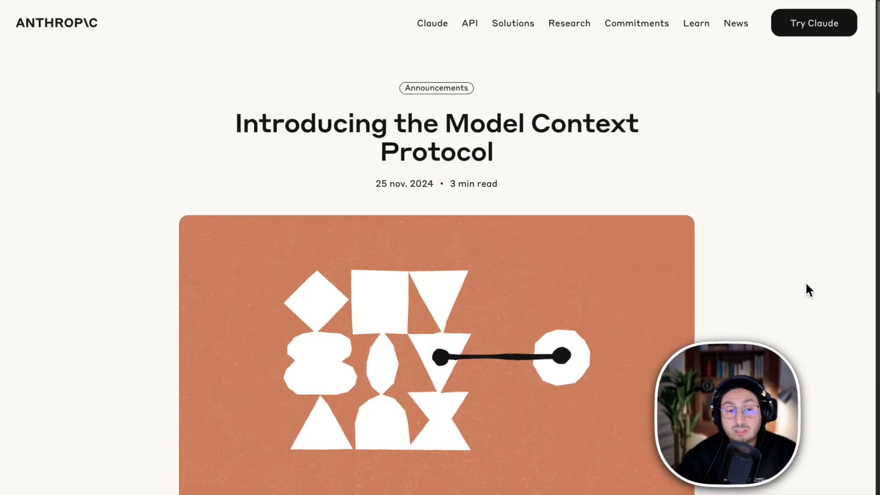
Read Anthropic's announcement introducing the Model Context Protocol, highlighting the protocol's name in the title.
drag(449, 118, 603, 154)
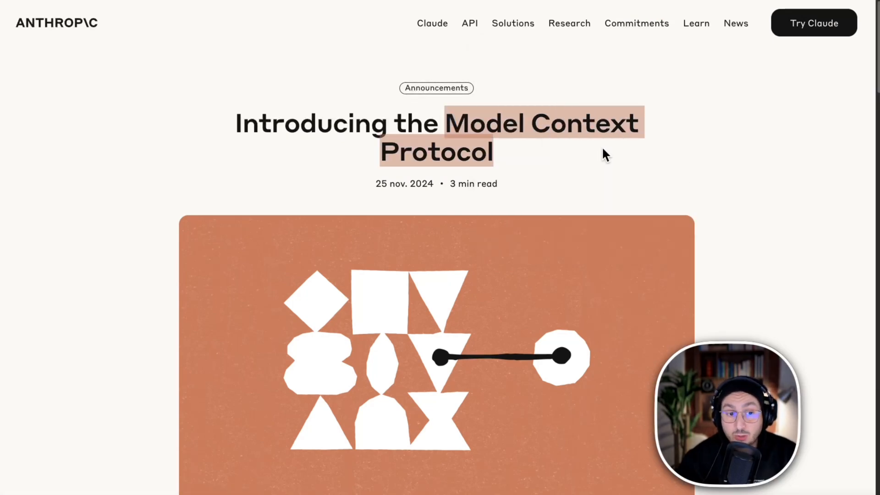
click(708, 172)
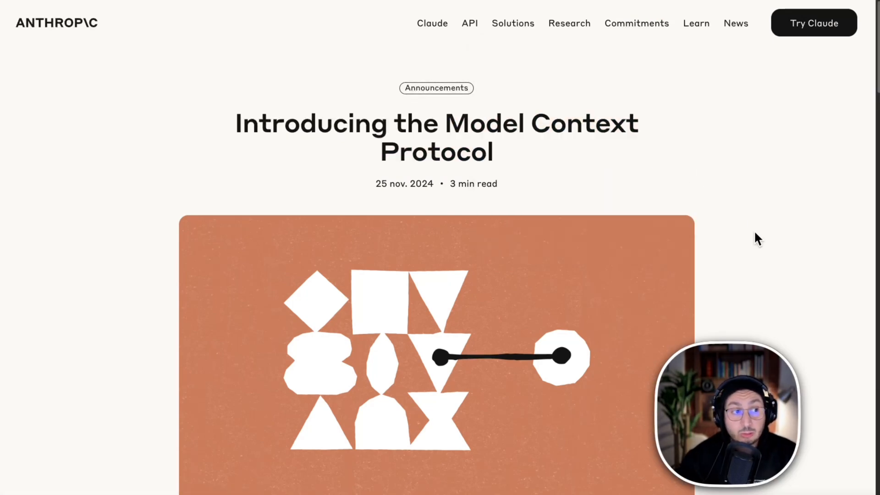
scroll(756, 236, down, 12)
scroll(755, 237, down, 9)
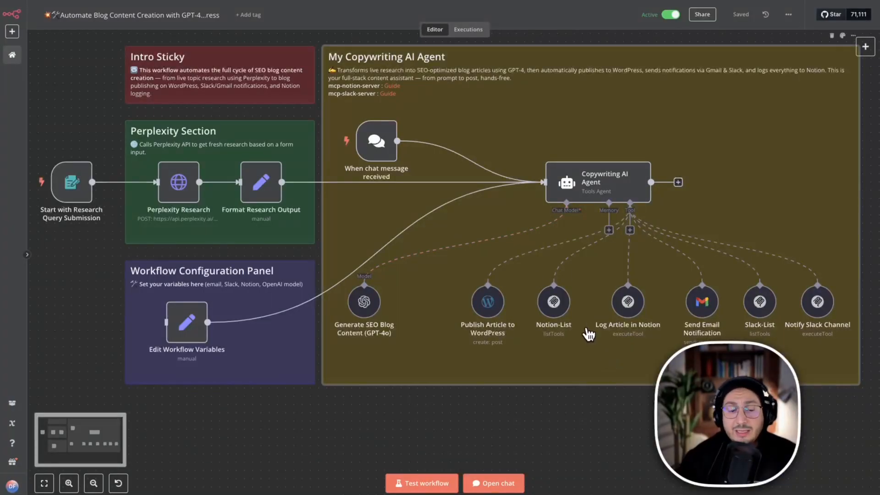
mouse_move(563, 311)
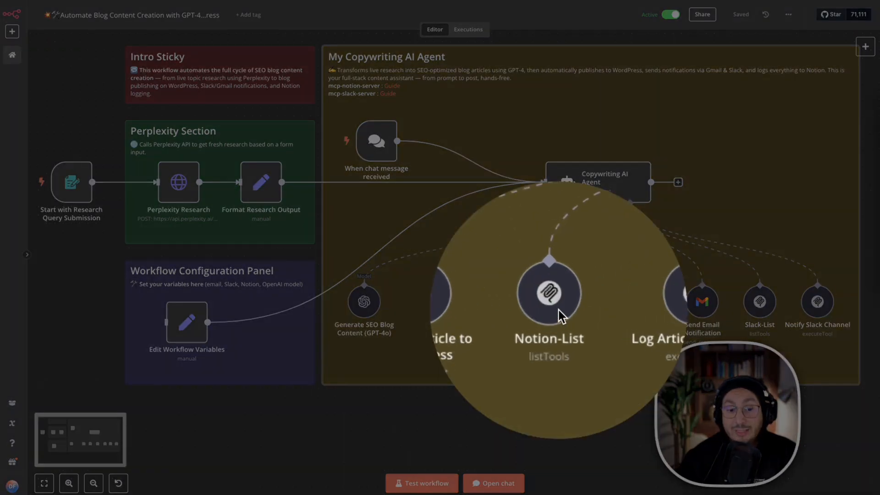
click(559, 311)
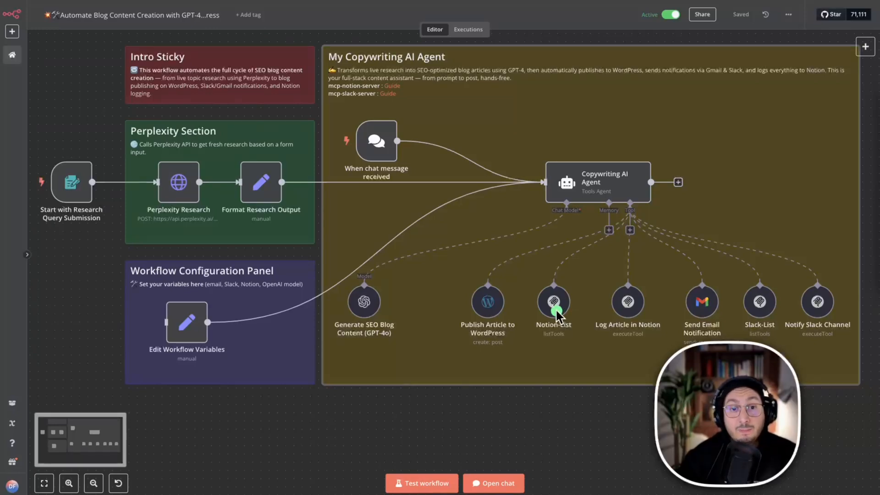
drag(569, 288, 614, 191)
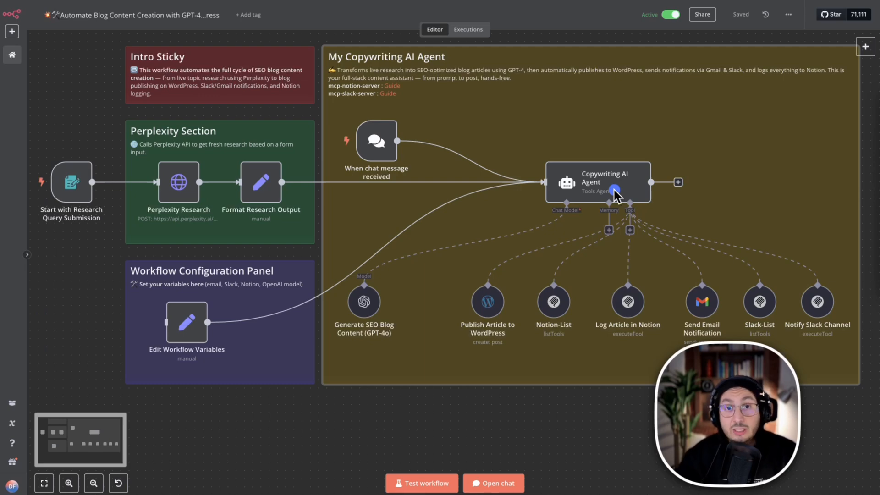
key(ctrl+z)
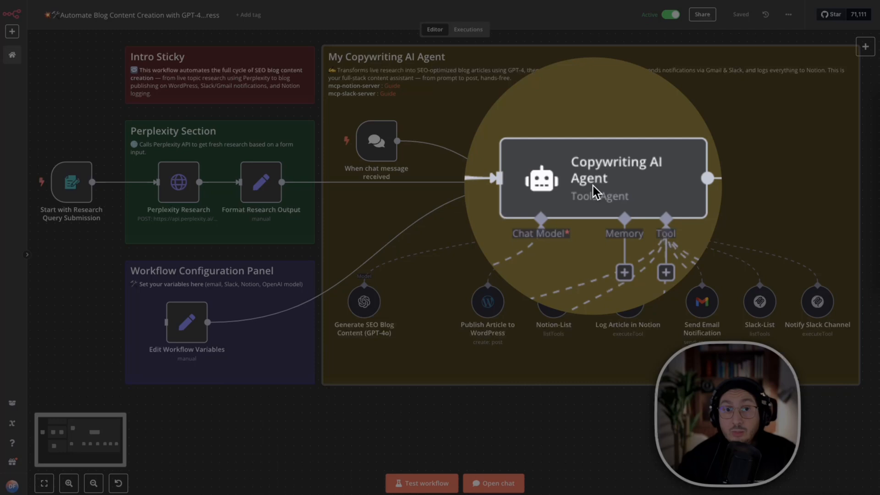
click(593, 189)
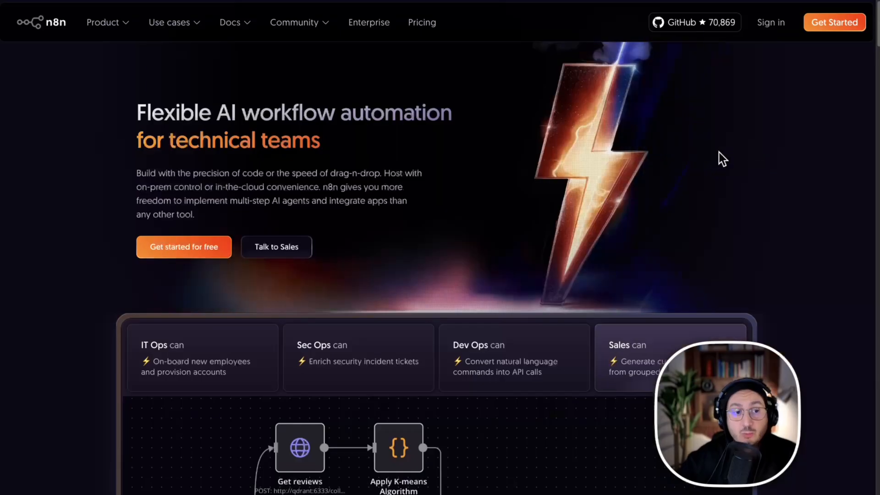
Examine the example workflows by team on the n8n home page and the plans on its pricing page.
scroll(741, 172, down, 1)
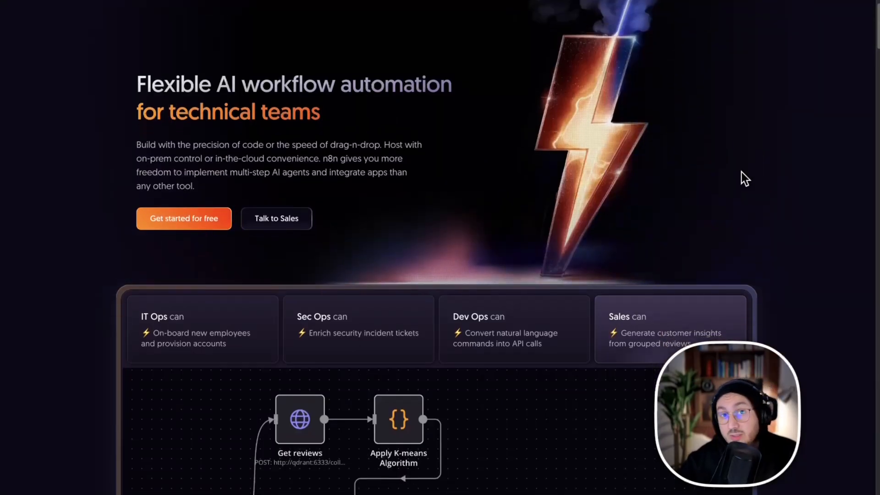
scroll(744, 183, down, 3)
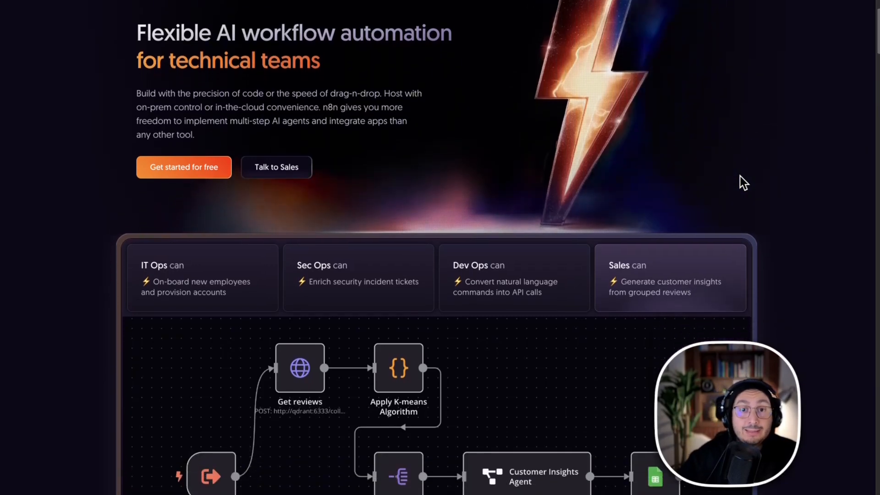
scroll(743, 181, down, 1)
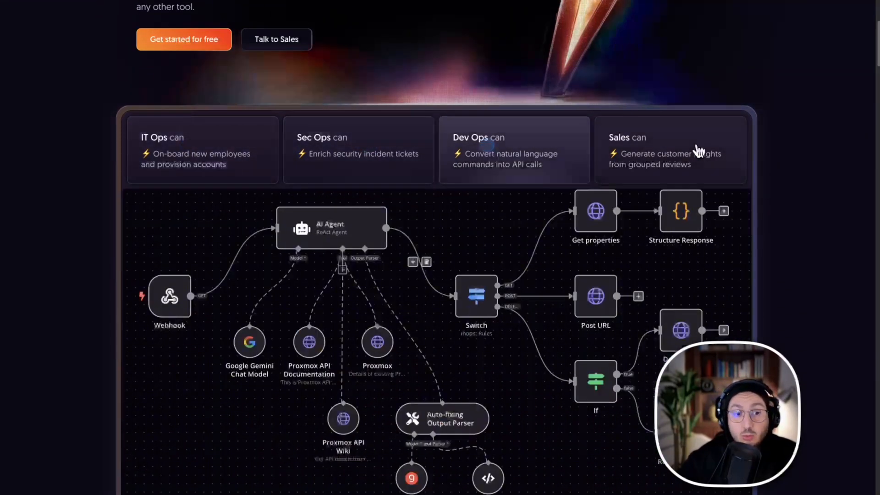
scroll(823, 171, down, 1)
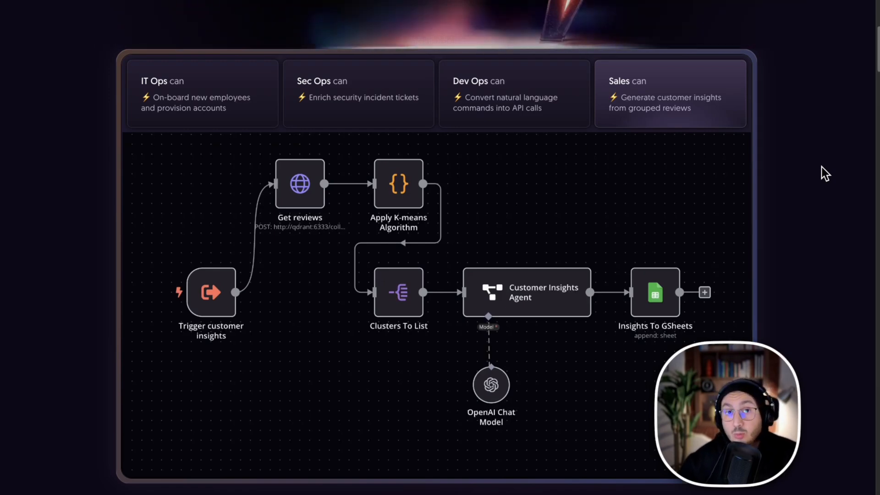
right_click(822, 170)
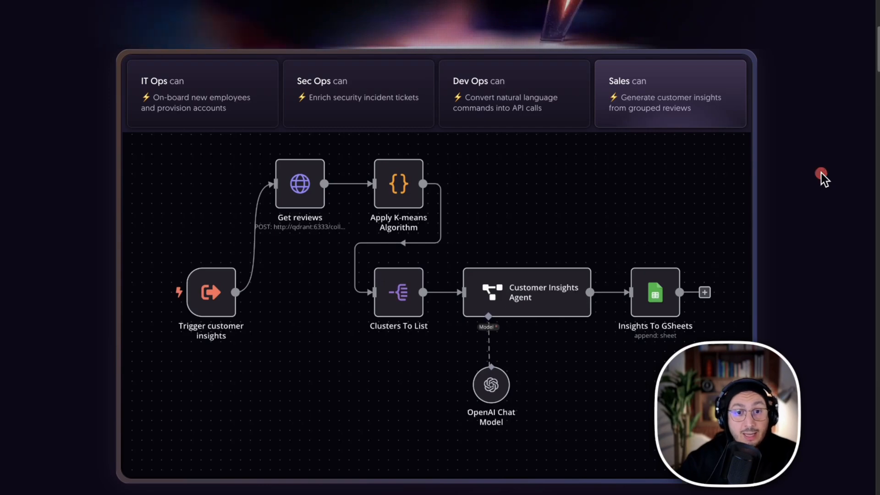
click(701, 200)
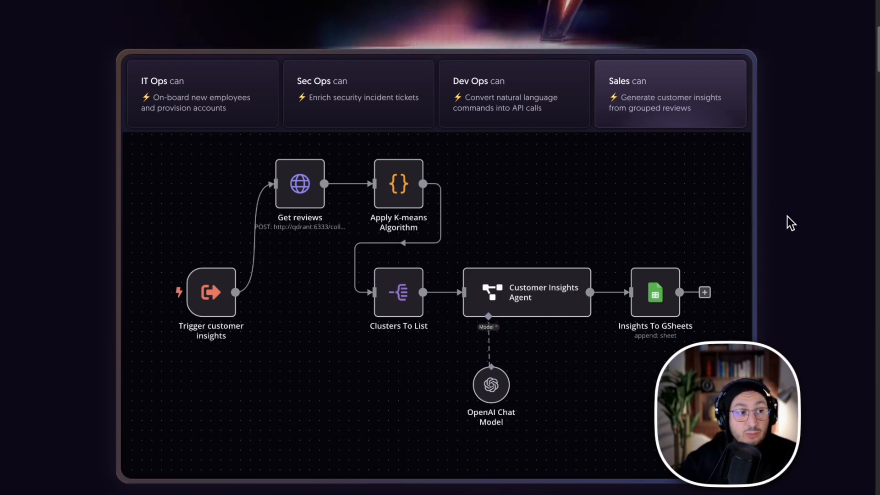
scroll(787, 217, down, 1)
scroll(790, 223, down, 1)
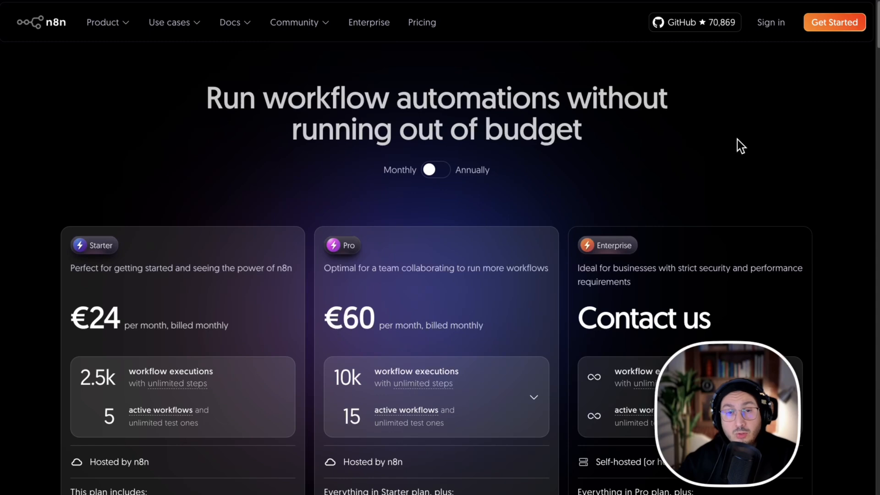
scroll(731, 178, down, 3)
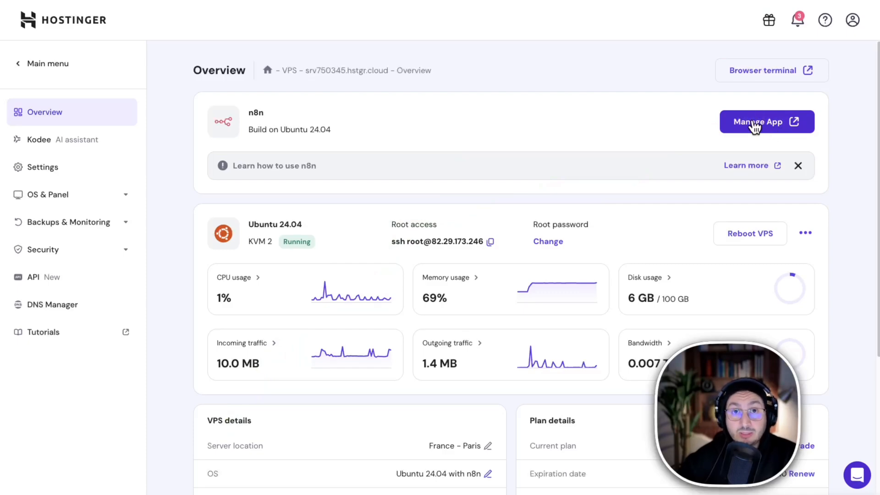
Open the n8n app hosted on the Hostinger VPS and go to its Community nodes settings.
click(754, 123)
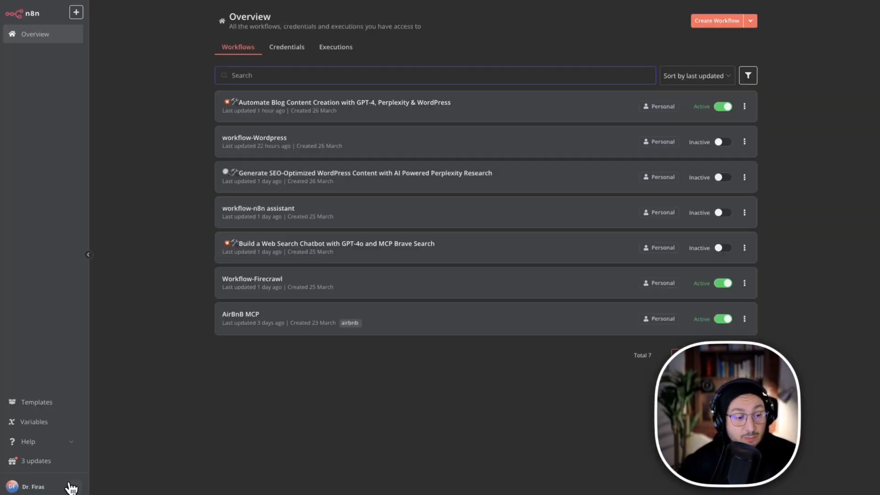
click(74, 487)
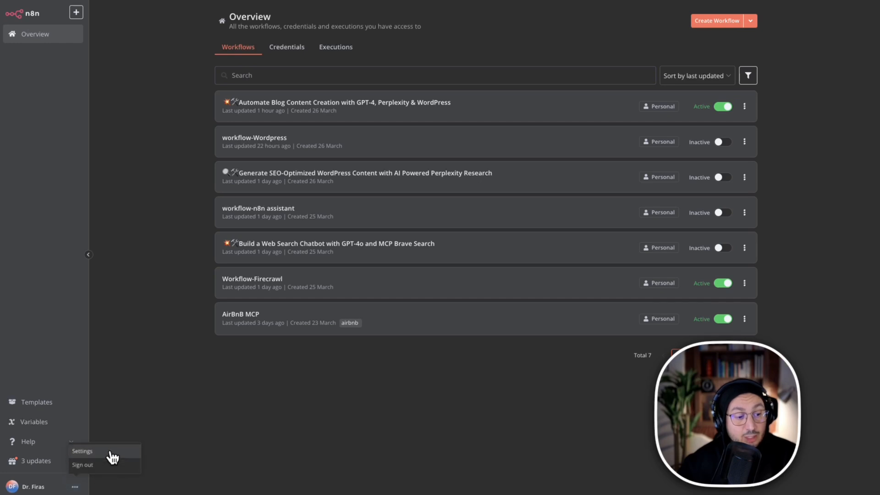
click(111, 455)
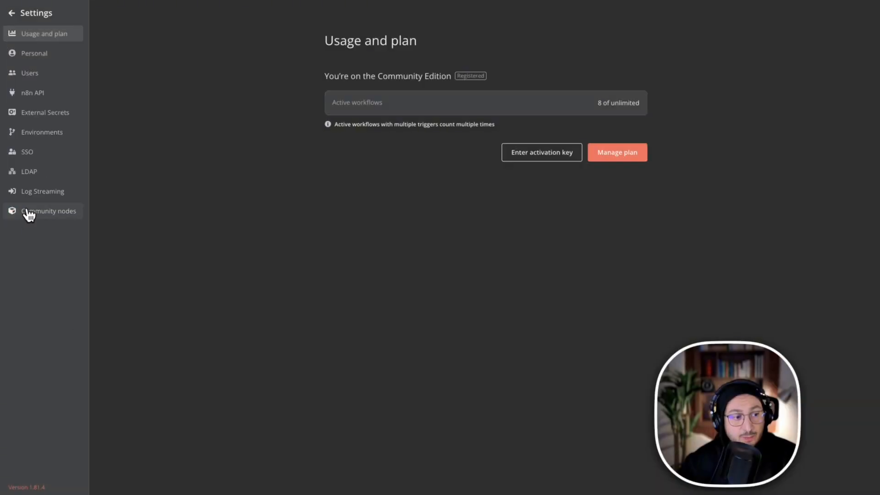
click(31, 212)
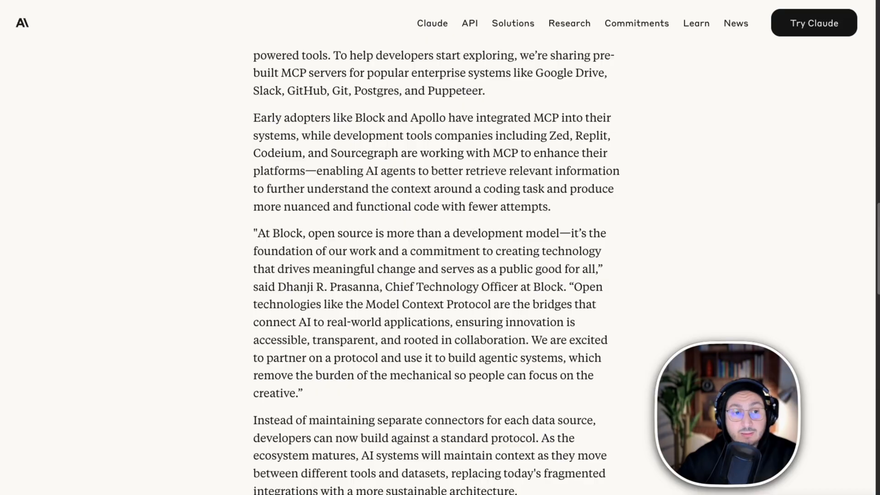
Revisit the Model Context Protocol announcement and examine the MCP servers listed in the modelcontextprotocol/servers README on GitHub.
scroll(764, 195, up, 15)
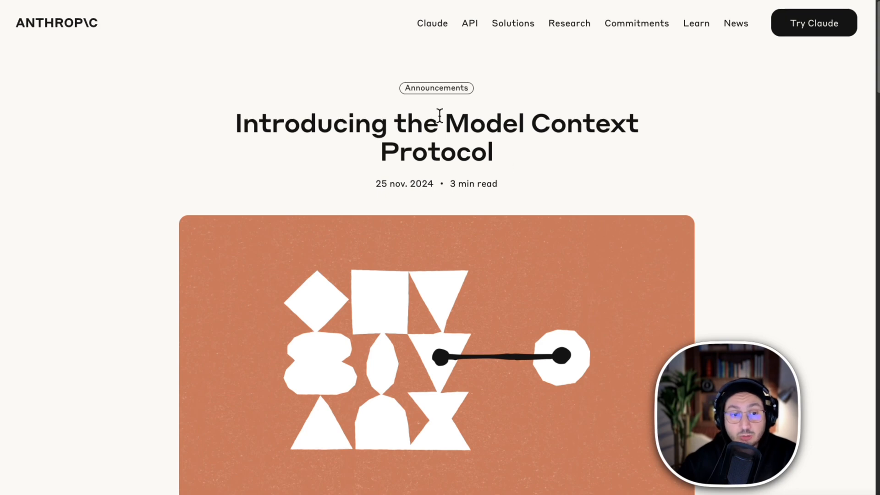
scroll(647, 183, down, 3)
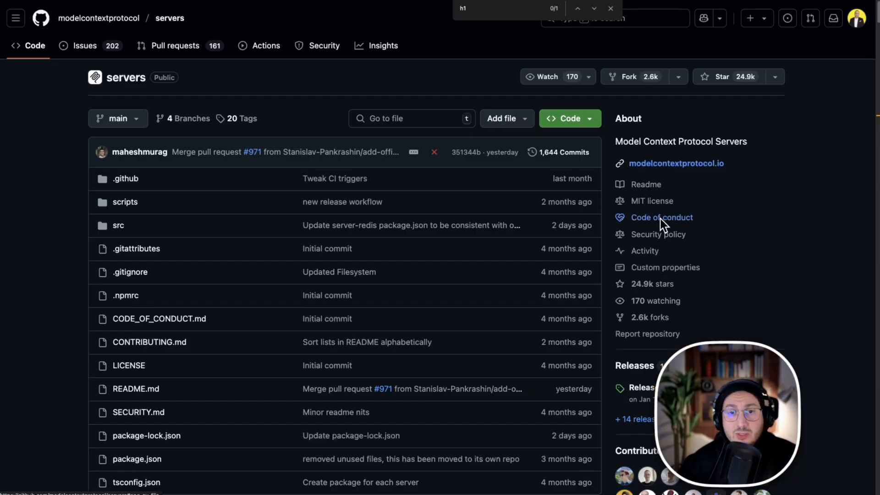
scroll(338, 302, down, 10)
scroll(336, 298, down, 4)
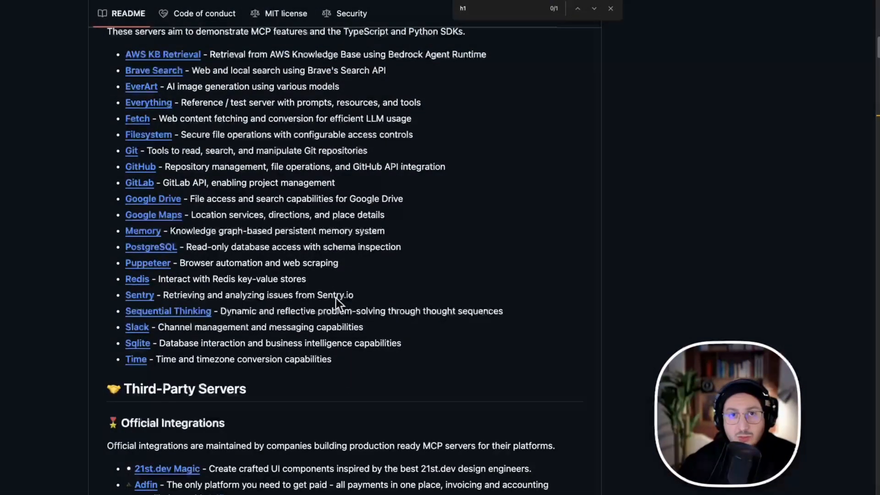
scroll(337, 298, down, 4)
scroll(337, 298, up, 5)
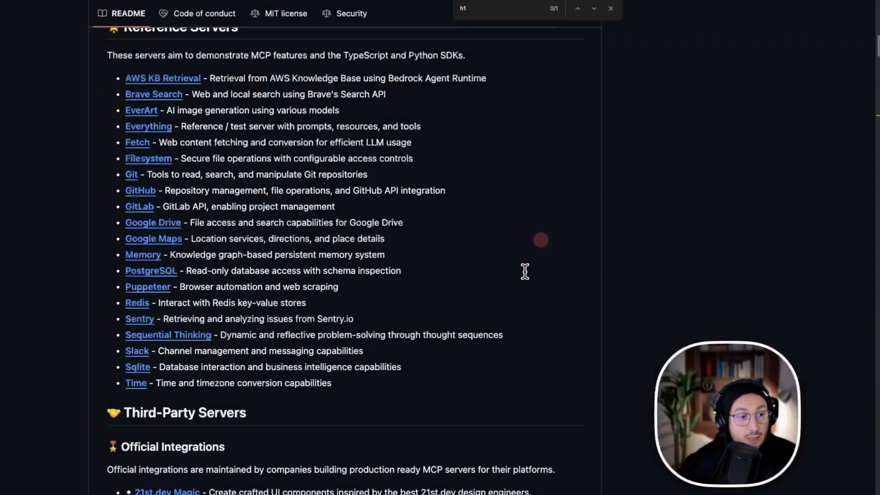
scroll(529, 267, down, 12)
scroll(514, 277, down, 4)
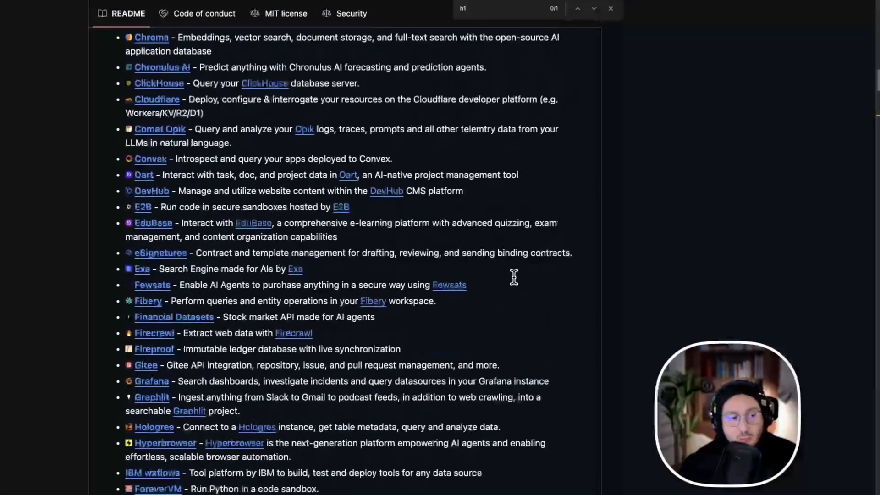
scroll(514, 276, down, 5)
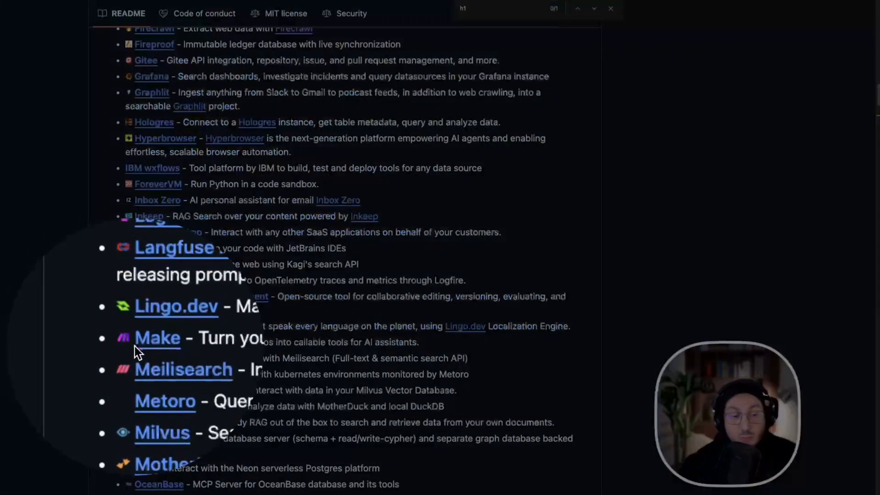
scroll(553, 273, down, 4)
scroll(550, 275, down, 10)
scroll(549, 277, down, 10)
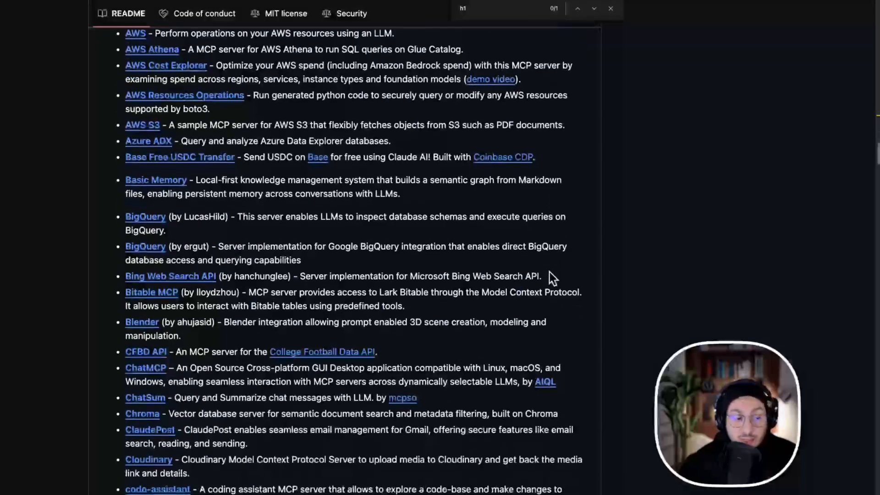
scroll(550, 275, down, 6)
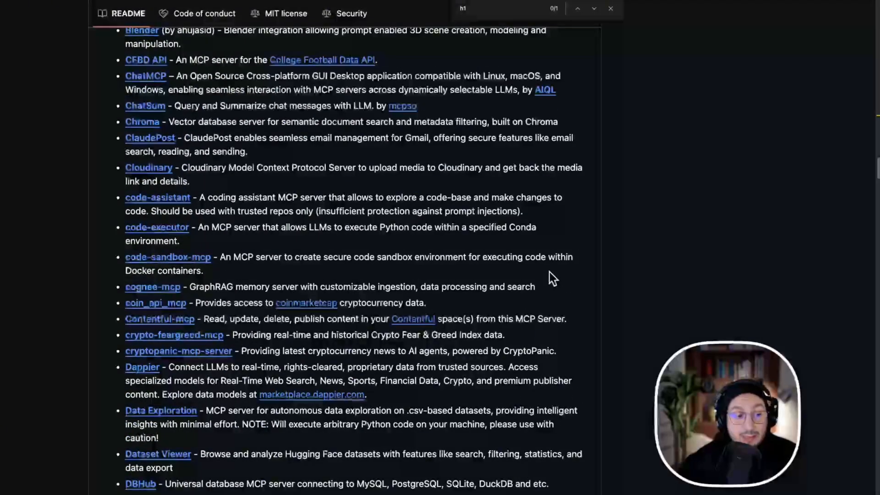
scroll(549, 272, down, 4)
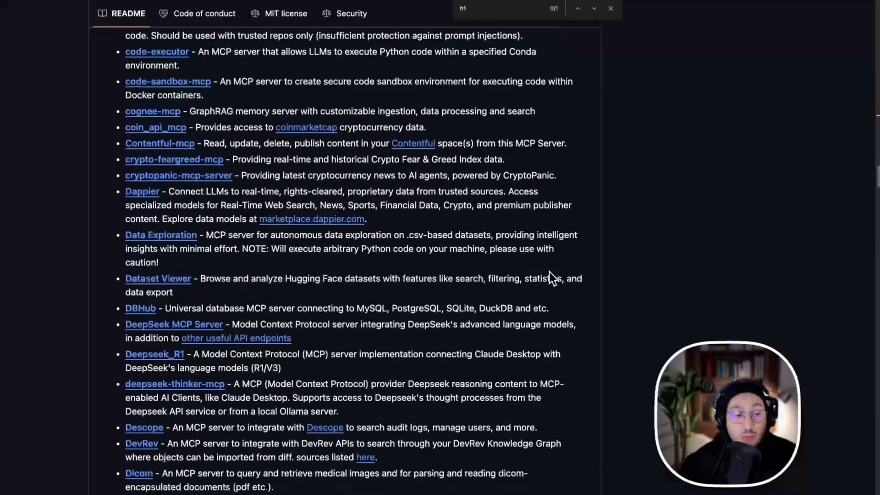
scroll(550, 272, down, 4)
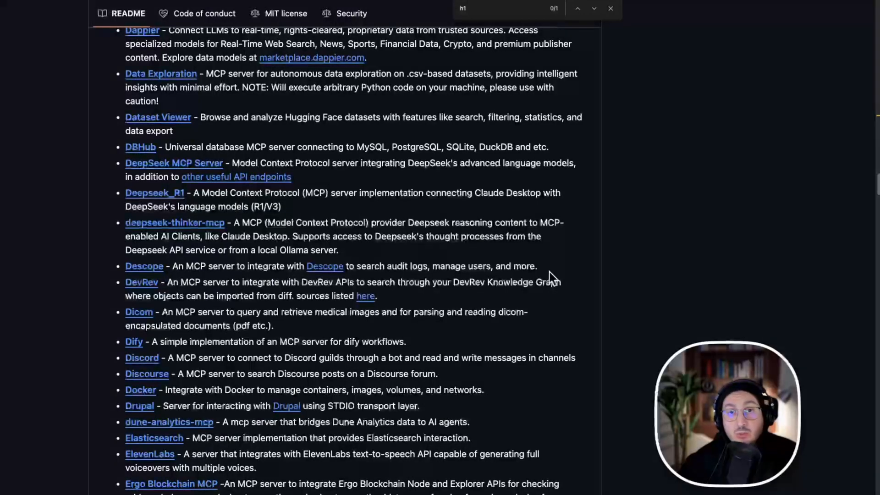
scroll(549, 275, down, 5)
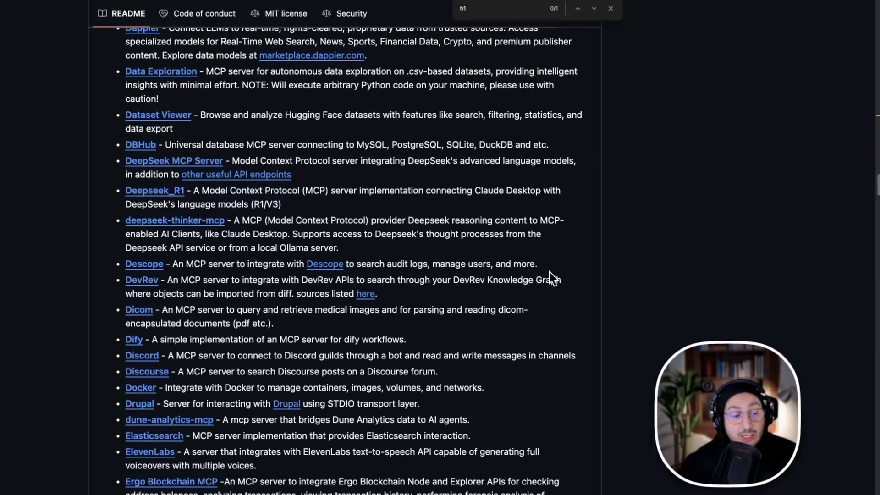
Examine the community MCP servers listed in the README, from Data Exploration through n8n and Notion to Spotify.
scroll(549, 271, down, 4)
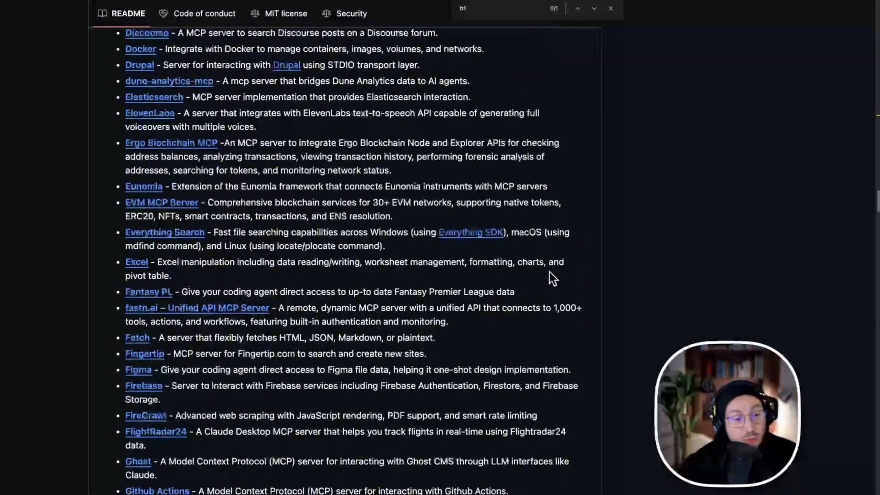
scroll(549, 272, down, 3)
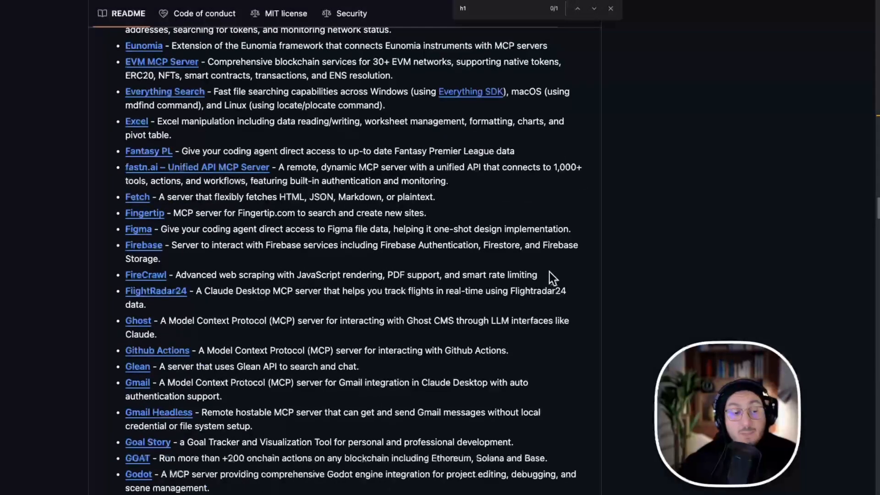
scroll(549, 271, down, 4)
scroll(550, 272, down, 3)
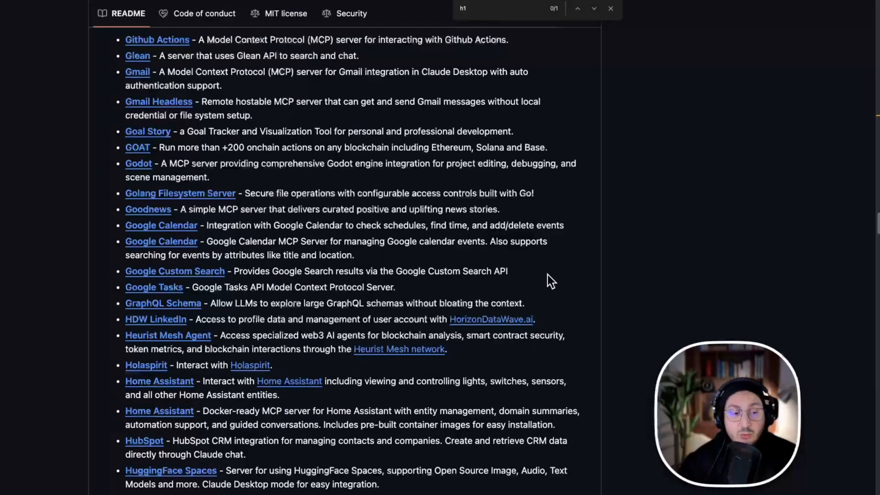
scroll(549, 271, down, 4)
scroll(546, 275, down, 9)
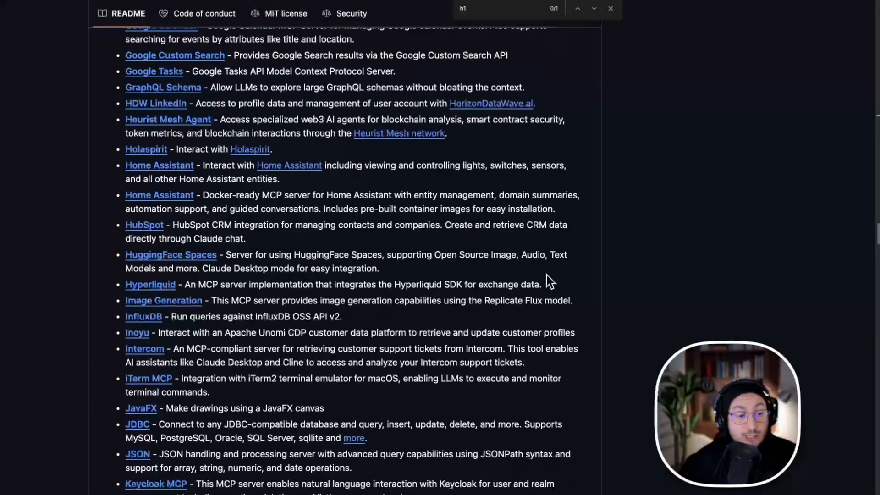
scroll(546, 275, down, 2)
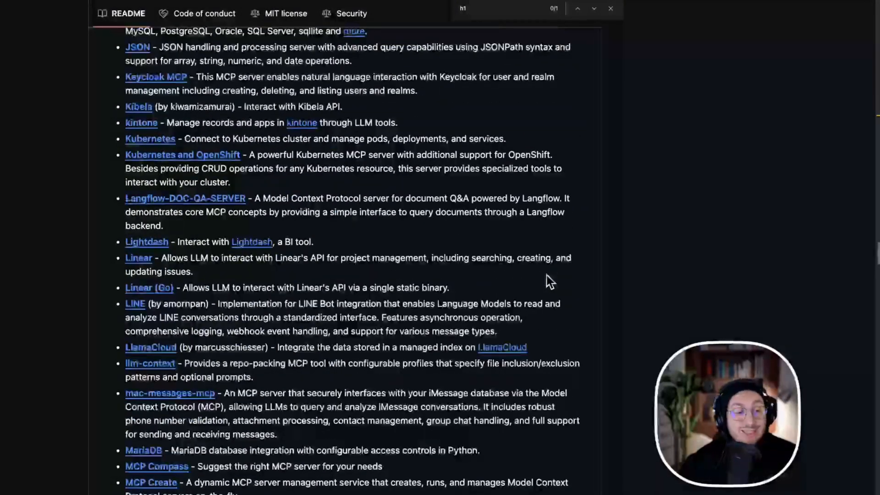
scroll(546, 275, down, 5)
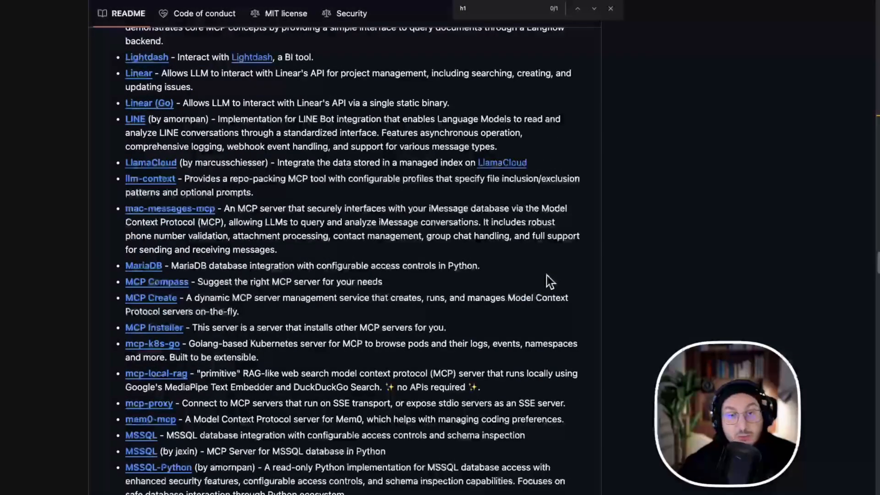
scroll(547, 275, down, 12)
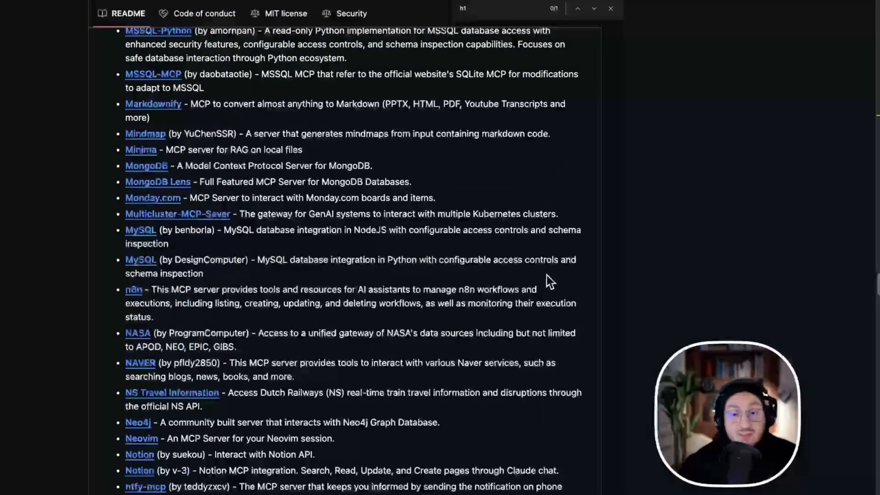
scroll(550, 281, down, 3)
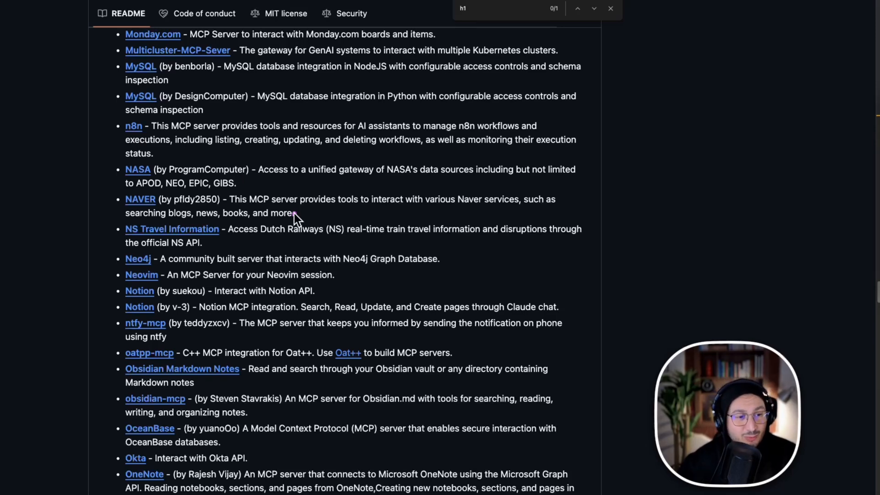
scroll(388, 340, down, 5)
scroll(443, 355, down, 3)
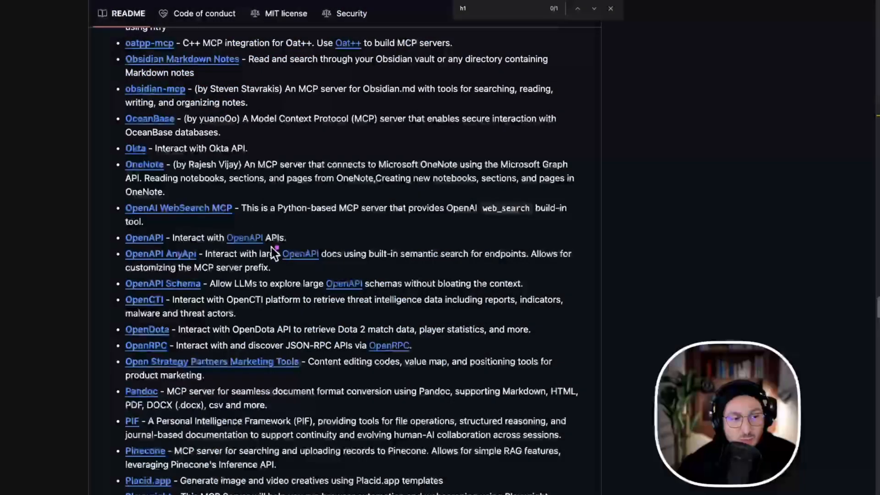
scroll(507, 286, down, 5)
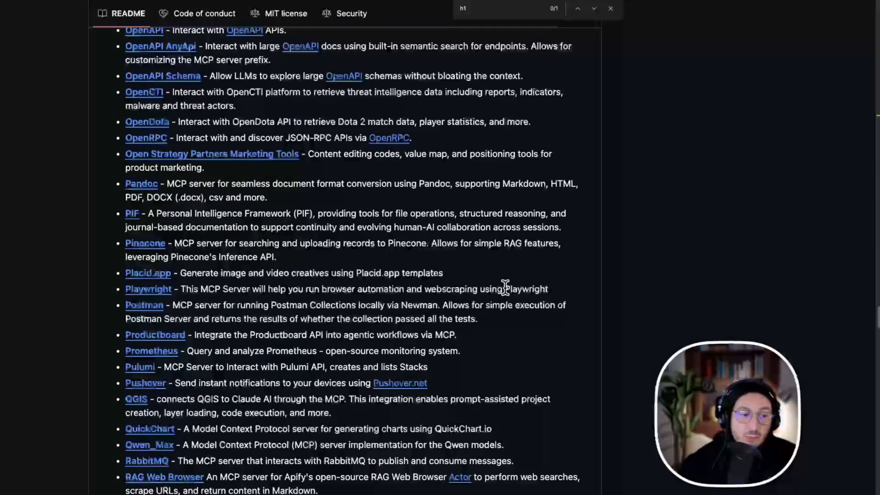
scroll(505, 288, down, 4)
scroll(505, 288, down, 6)
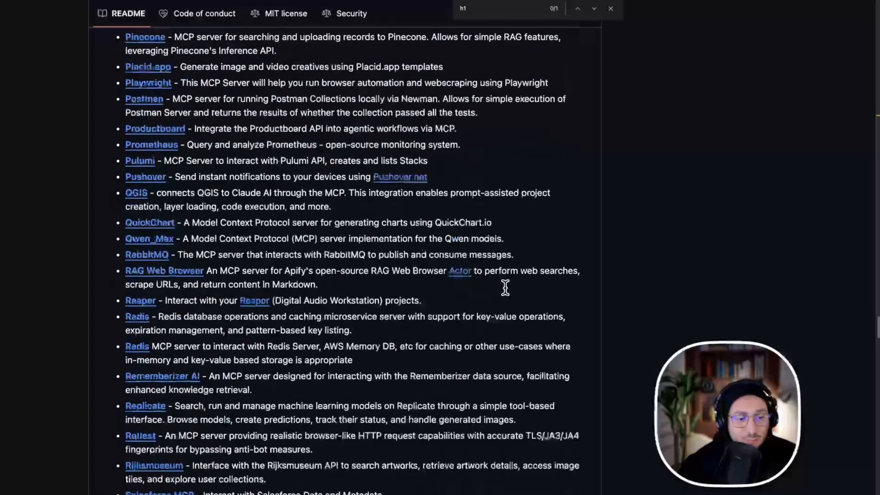
scroll(506, 288, down, 1)
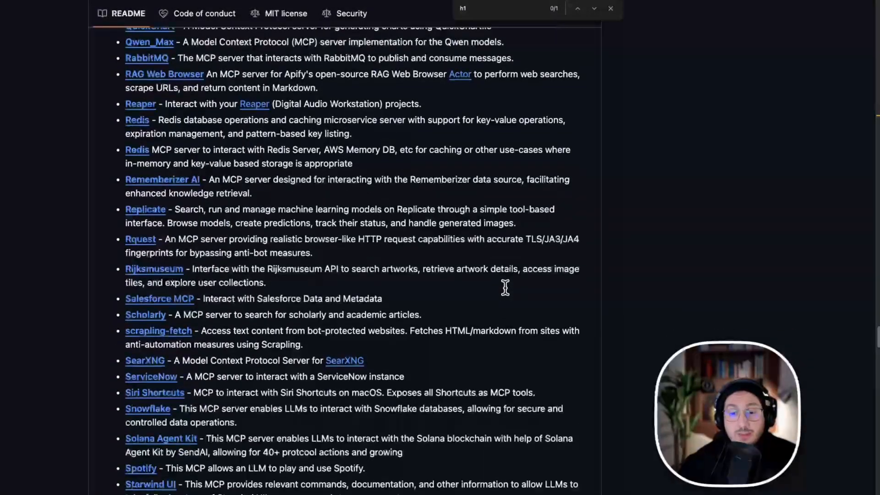
Search the README's MCP server list and the n8n node library for "perp".
key(ctrl+f)
text(perp)
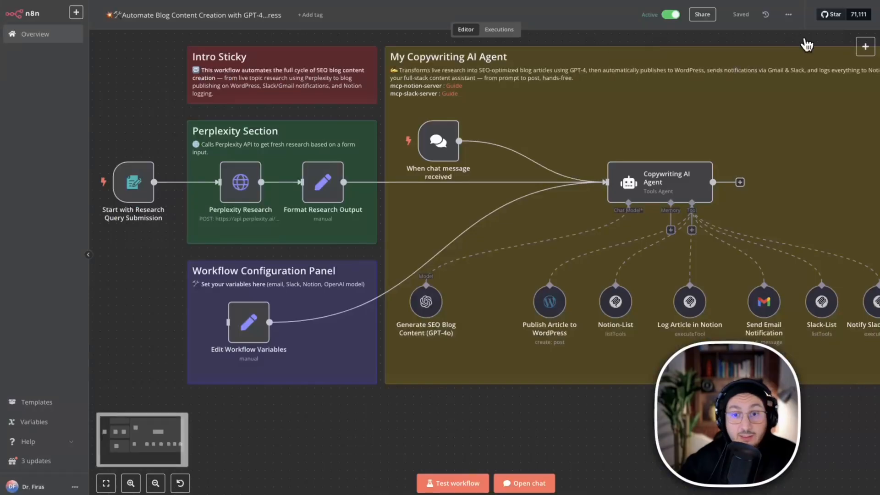
click(865, 46)
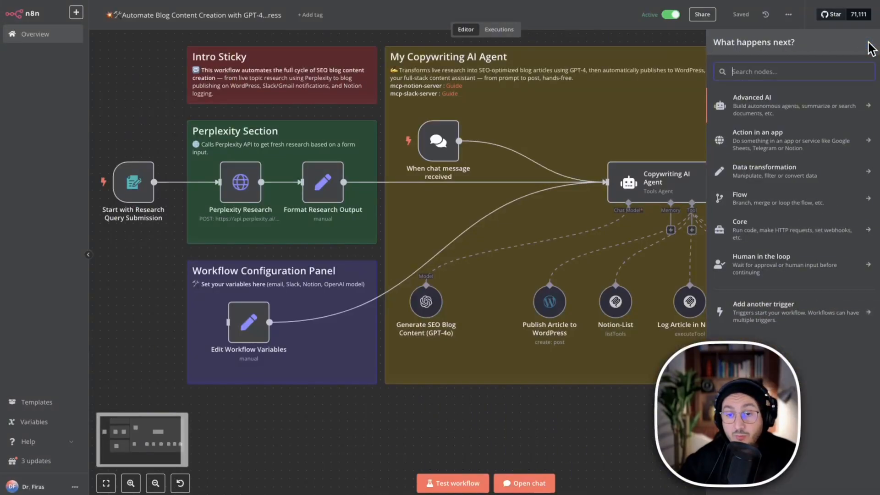
click(768, 70)
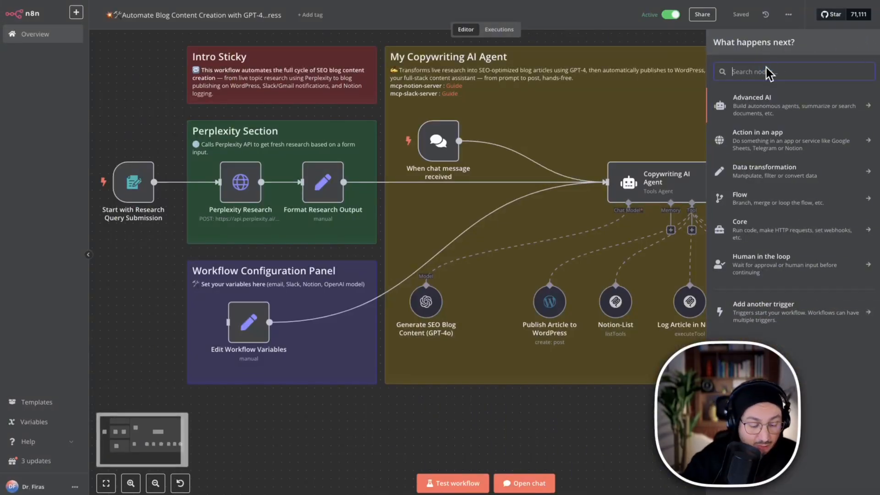
text(perp)
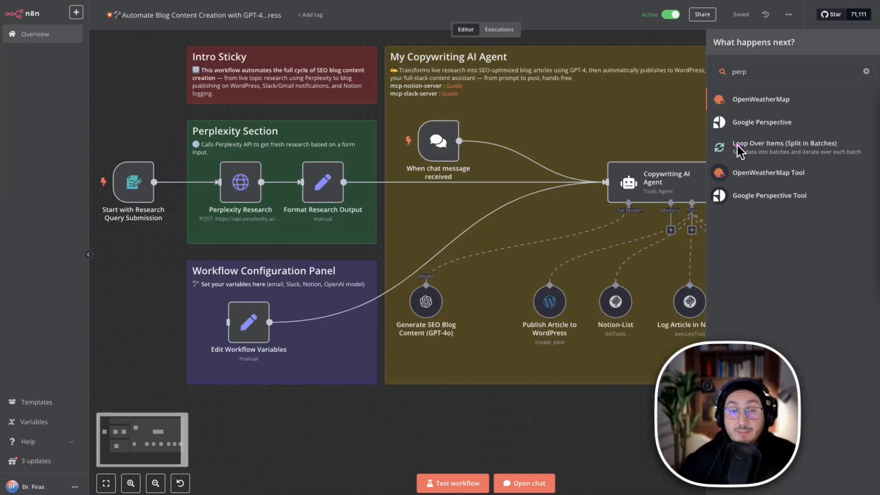
click(639, 42)
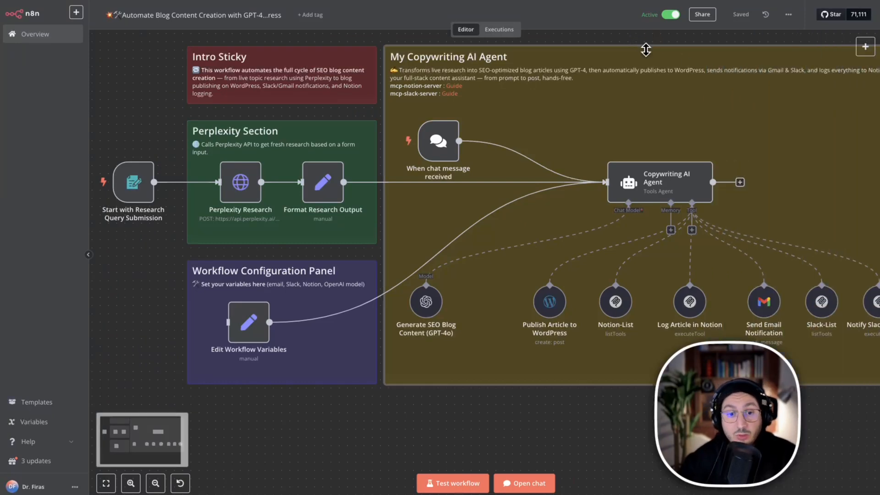
Collapse the n8n sidebar to give the blog creation workflow the full canvas width.
scroll(509, 328, right, 2)
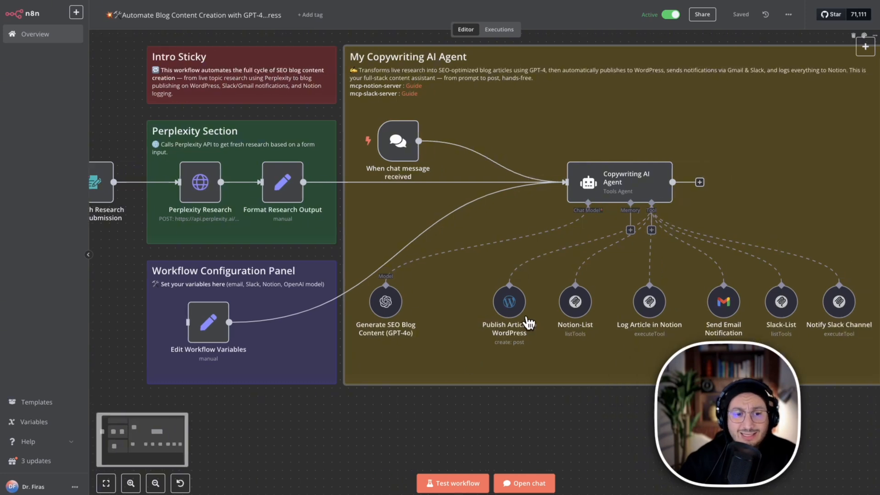
click(88, 254)
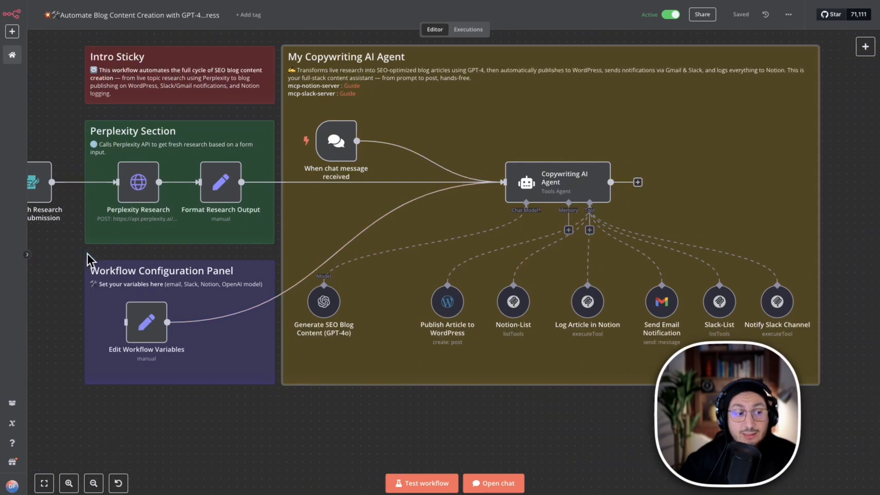
scroll(496, 253, left, 1)
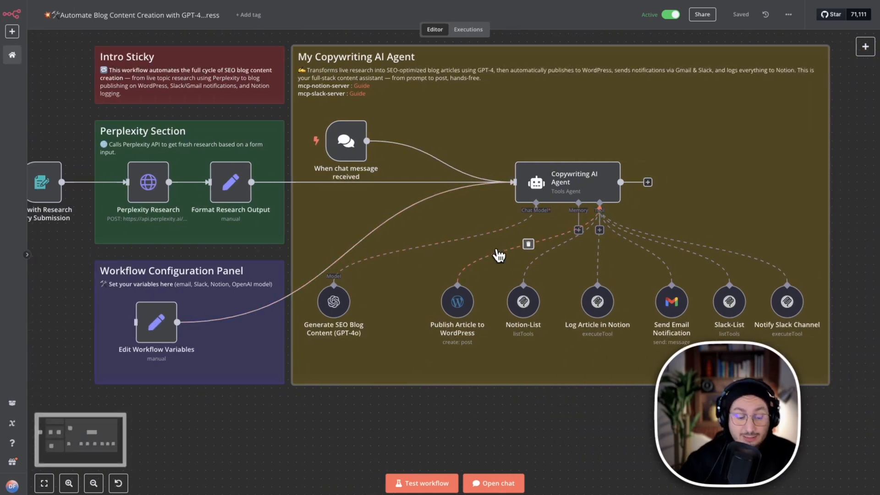
scroll(498, 253, left, 2)
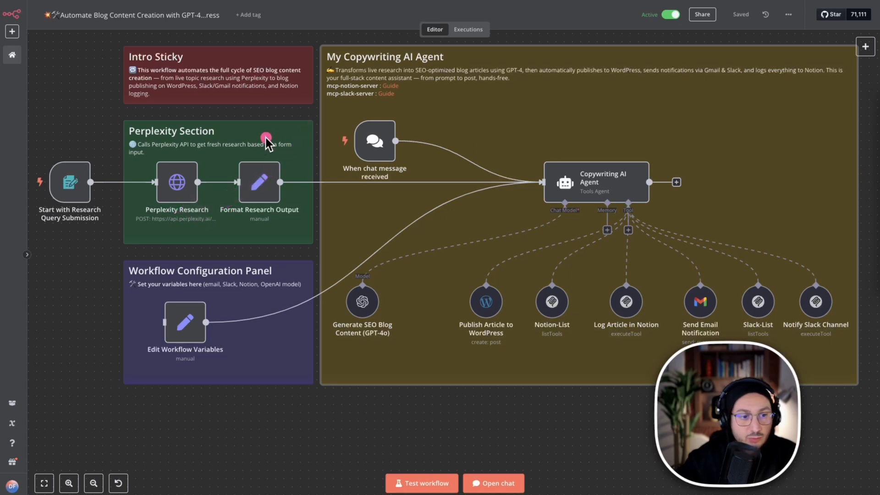
Examine the workflow's Perplexity Section, Workflow Configuration Panel and My Copywriting AI Agent section with its GPT-4o model and tool nodes.
drag(316, 115, 29, 248)
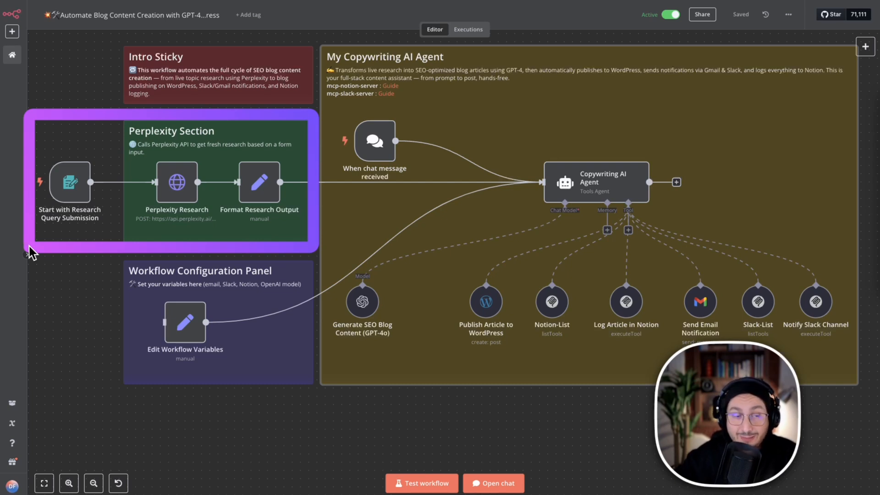
mouse_move(118, 251)
mouse_down()
mouse_move(142, 331)
mouse_move(280, 393)
mouse_move(309, 388)
mouse_up()
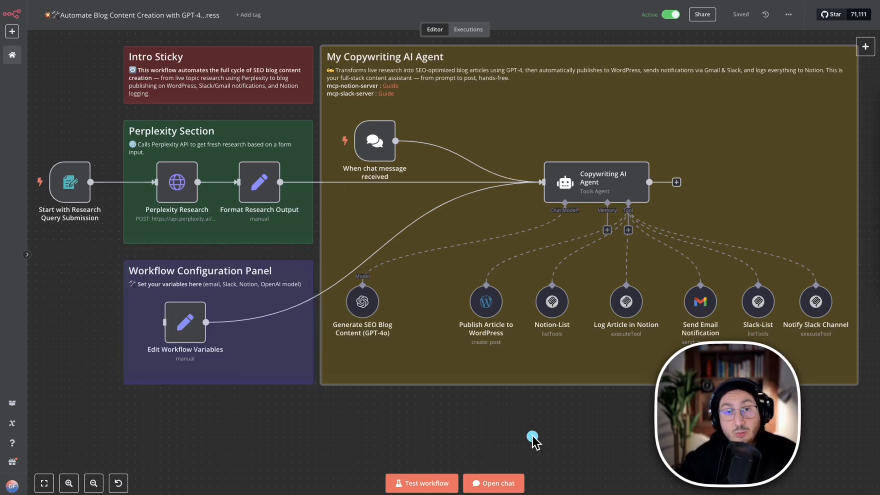
mouse_move(670, 141)
mouse_down()
mouse_move(623, 154)
mouse_move(543, 208)
mouse_up()
drag(441, 279, 509, 318)
drag(528, 278, 578, 327)
mouse_move(320, 251)
mouse_down()
mouse_move(206, 346)
mouse_move(117, 381)
mouse_up()
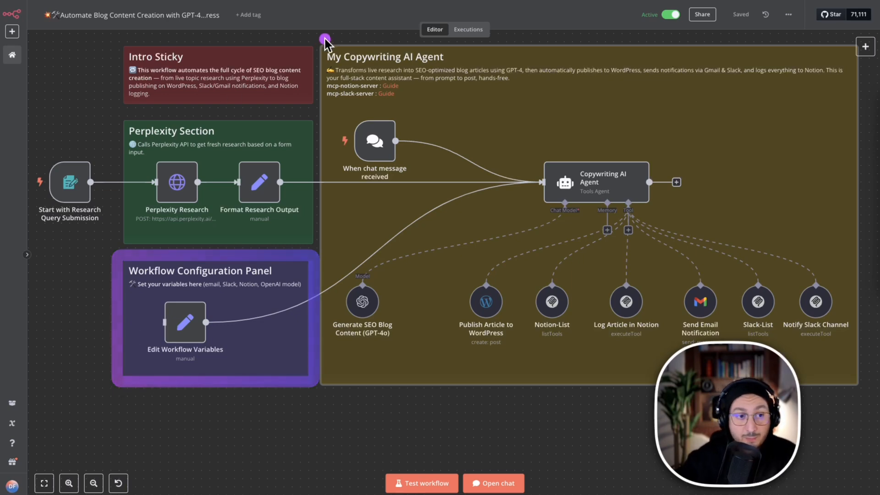
mouse_move(313, 39)
mouse_down()
mouse_move(715, 270)
mouse_move(839, 354)
mouse_move(864, 389)
mouse_up()
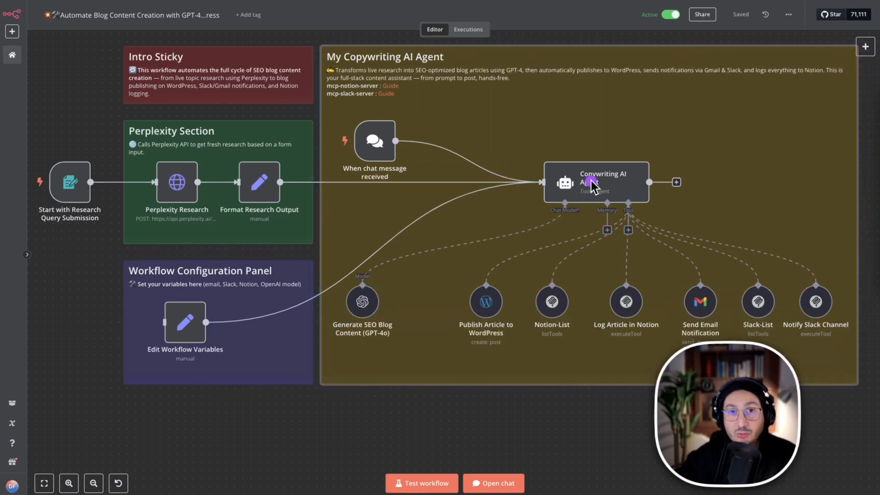
key(ctrl+z)
key(ctrl+z)
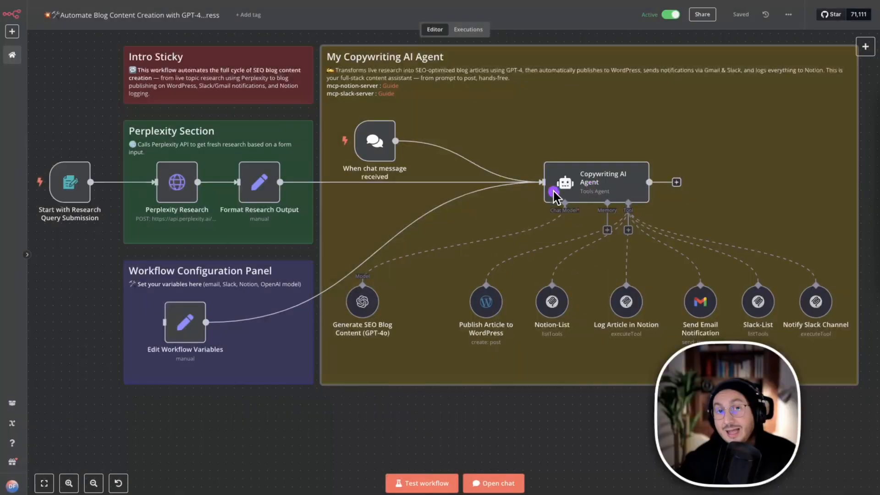
key(ctrl+z)
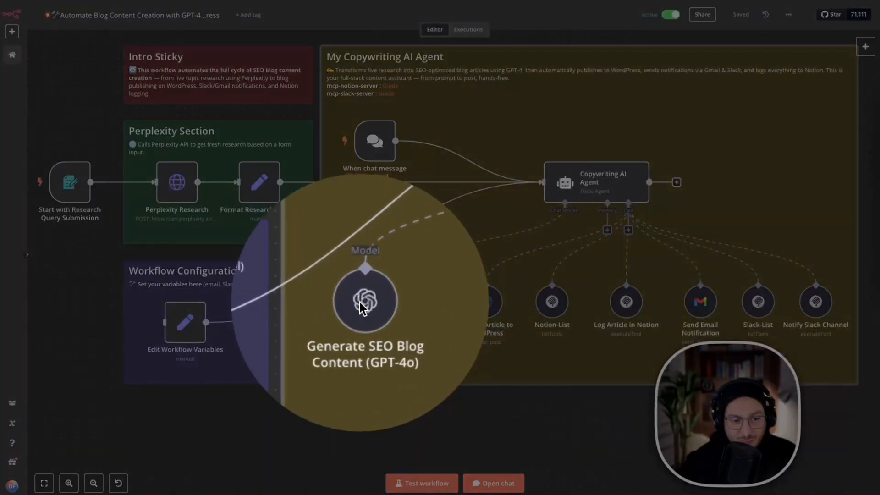
key(ctrl+z)
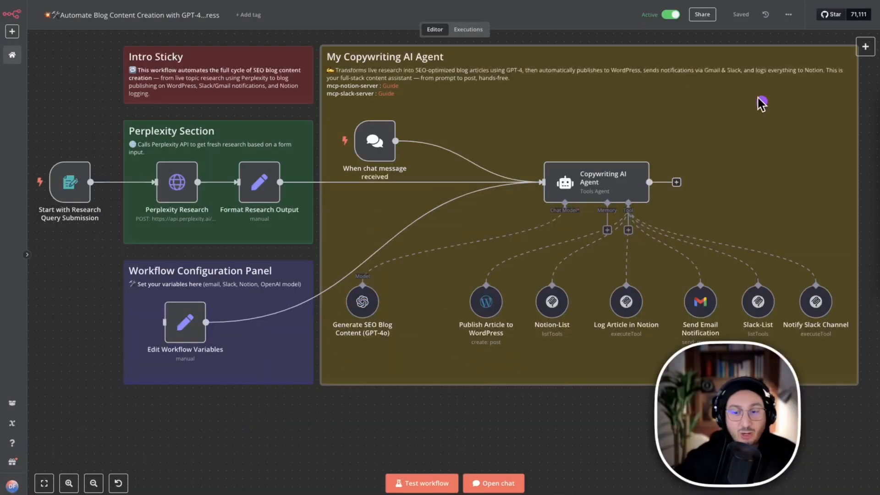
Examine the Start with Research Query Submission trigger and its AutoBlog Creator form's Topic or Question field, and return to the workflow.
mouse_move(311, 110)
mouse_down()
mouse_move(108, 252)
mouse_move(46, 254)
mouse_up()
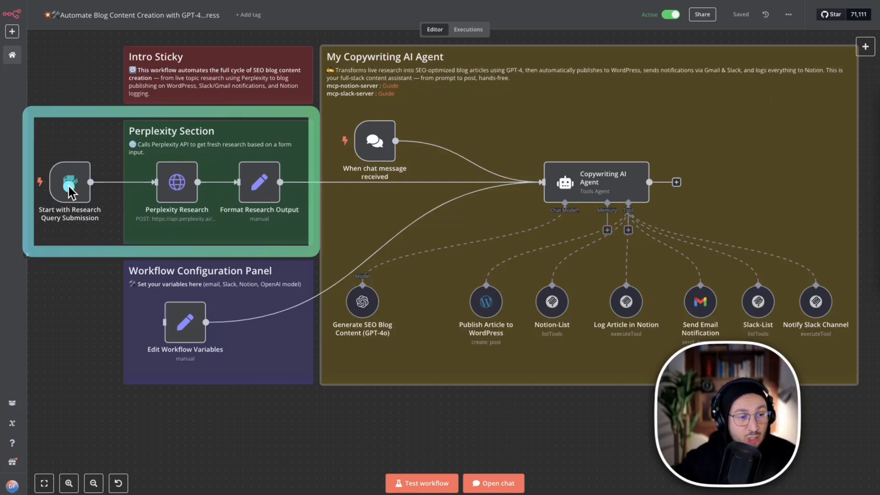
key(ctrl+z)
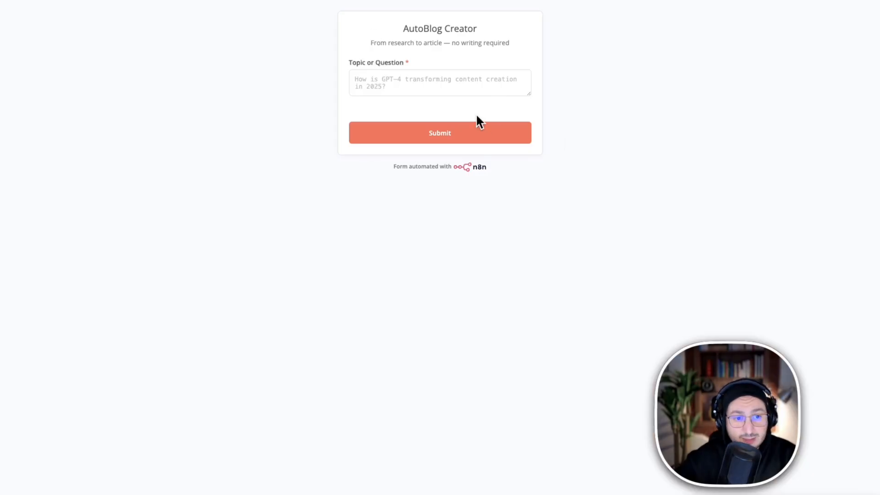
click(745, 258)
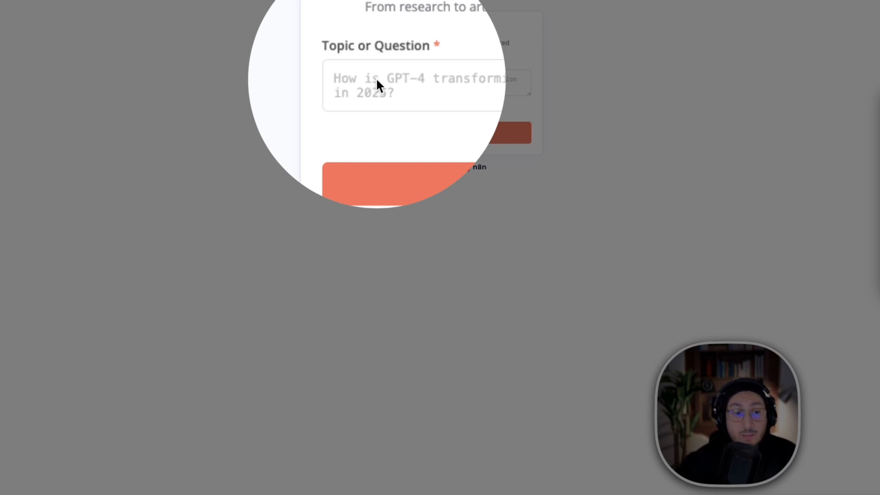
click(377, 82)
click(126, 19)
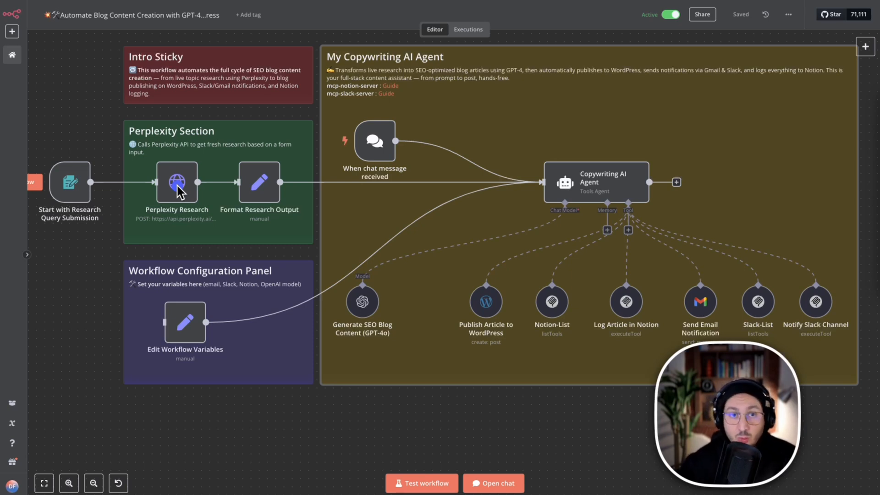
Trace the flow from the Perplexity Research and Format Research Output nodes to the Copywriting AI Agent, and revisit the AutoBlog Creator form.
mouse_move(167, 155)
mouse_down()
mouse_move(235, 158)
mouse_move(256, 169)
mouse_up()
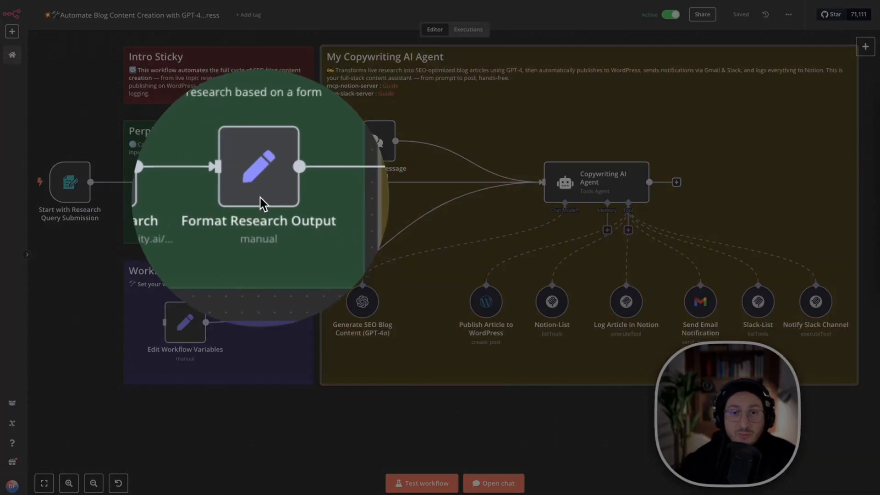
click(261, 199)
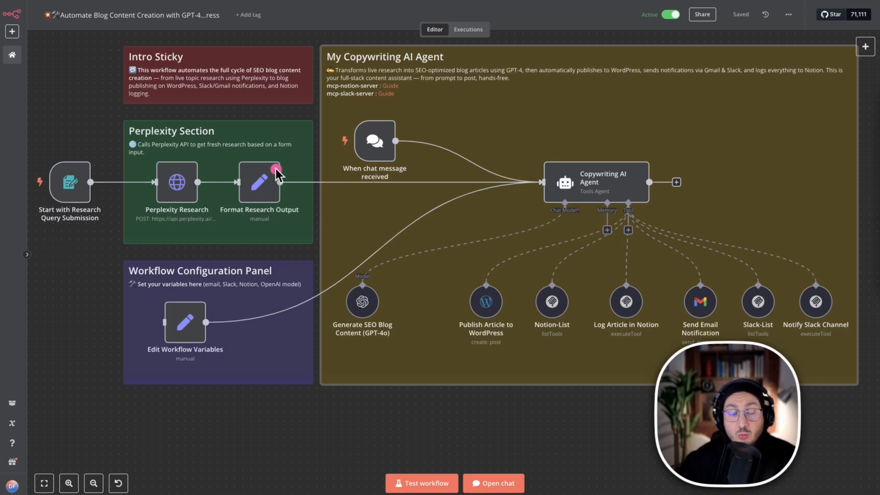
drag(611, 140, 594, 147)
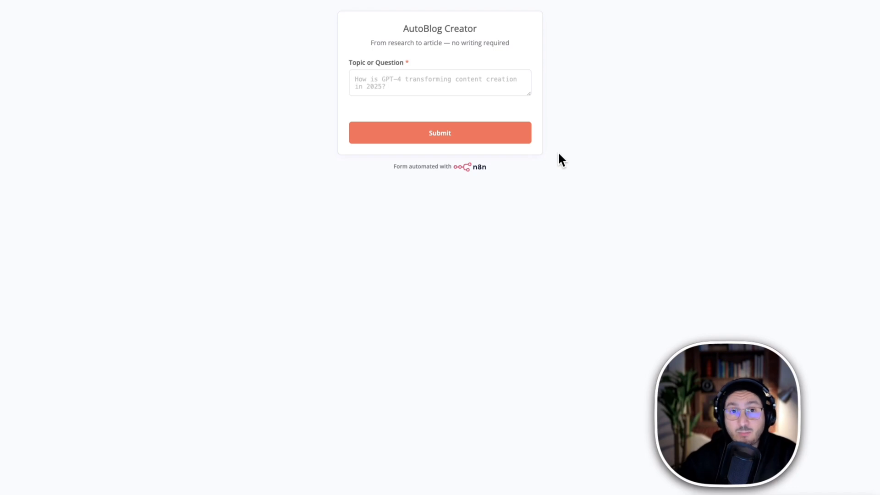
click(527, 26)
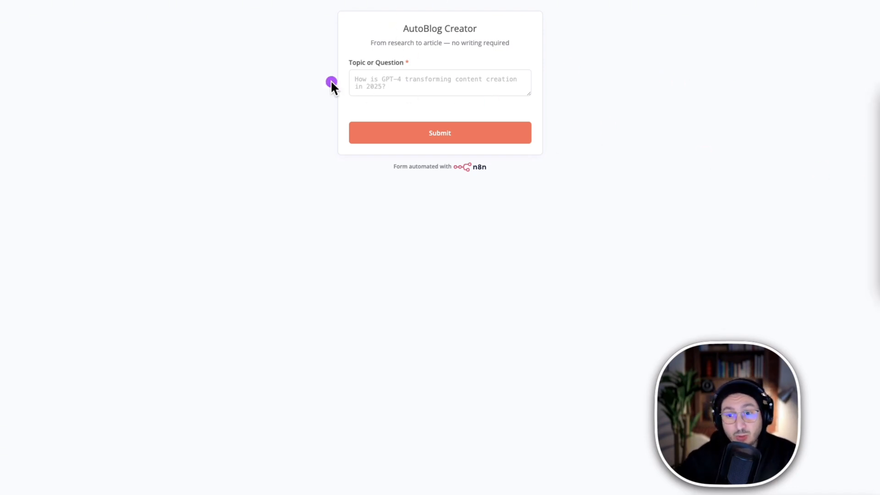
drag(341, 58, 538, 106)
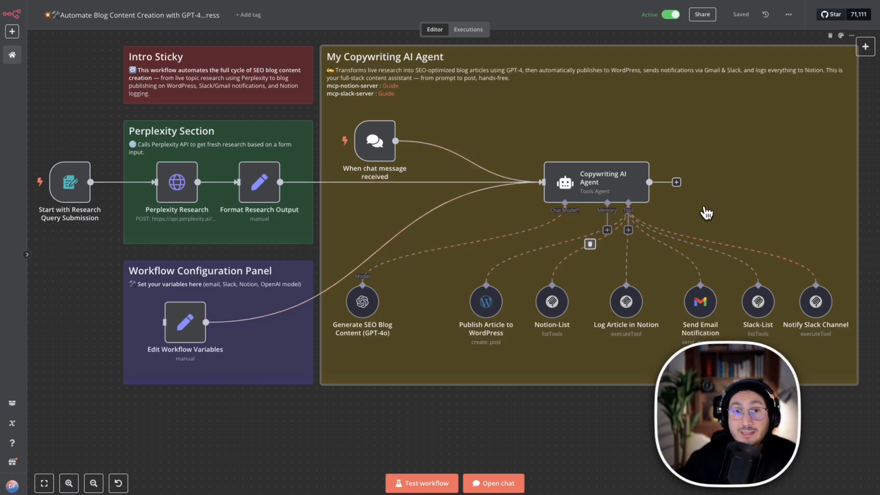
Open the Edit Workflow Variables node and examine its emailAddress, slackChannelId and notionDatabaseId fields.
click(181, 323)
right_click(183, 322)
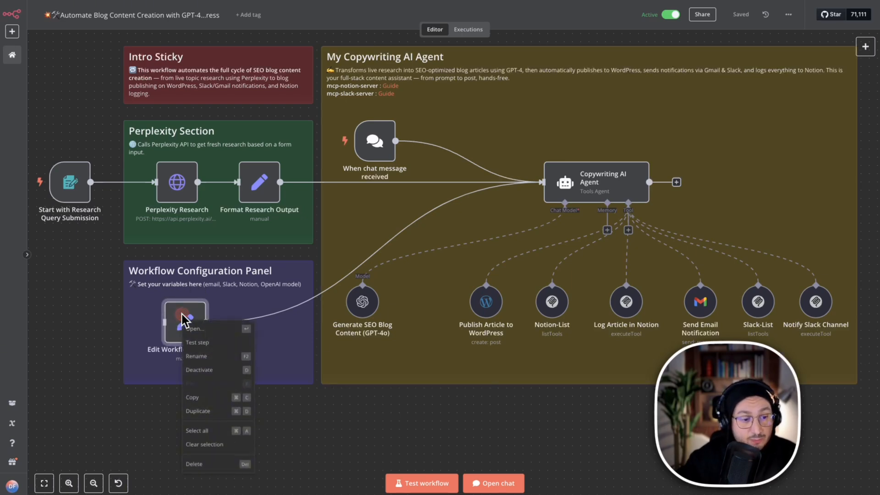
click(202, 329)
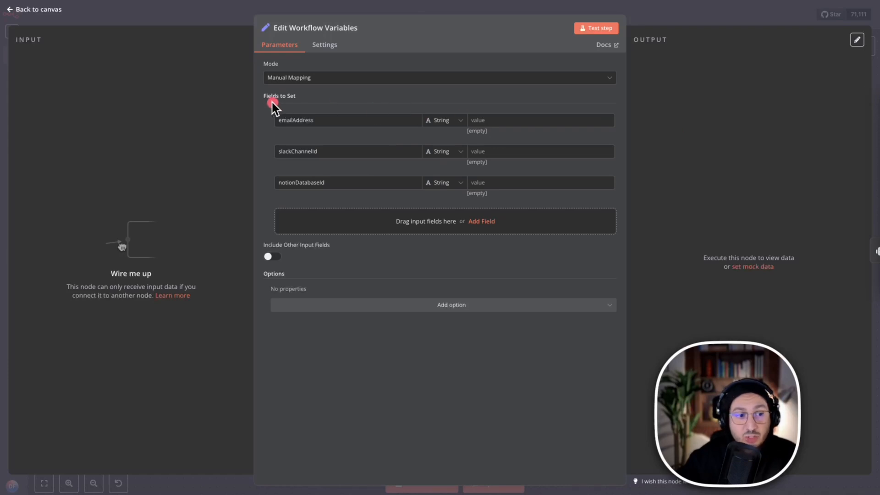
mouse_move(258, 105)
mouse_down()
mouse_move(442, 181)
mouse_move(611, 220)
mouse_move(624, 201)
mouse_up()
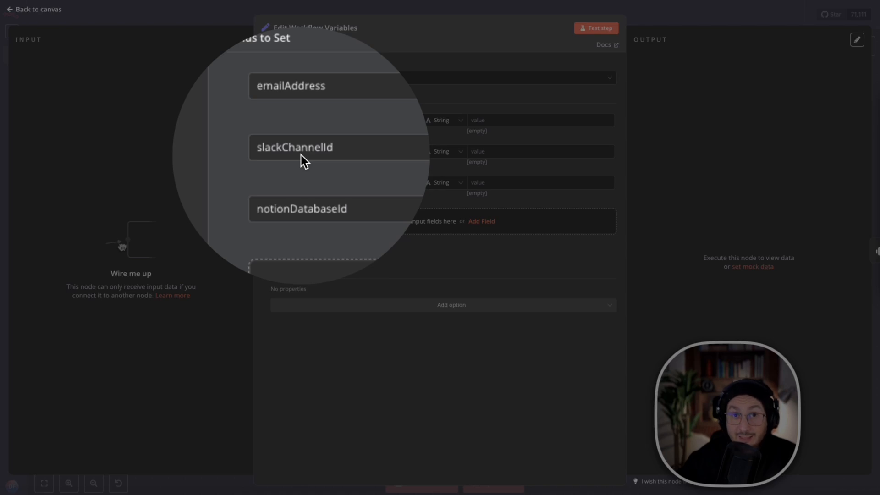
click(302, 155)
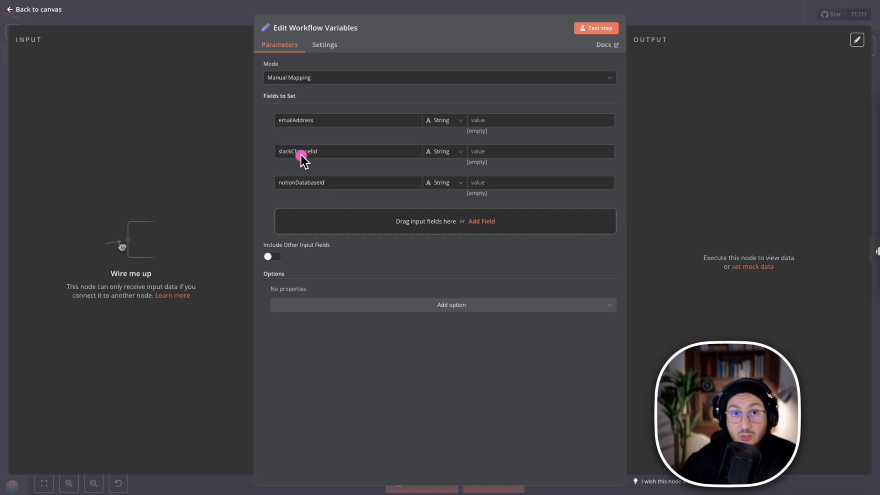
click(290, 181)
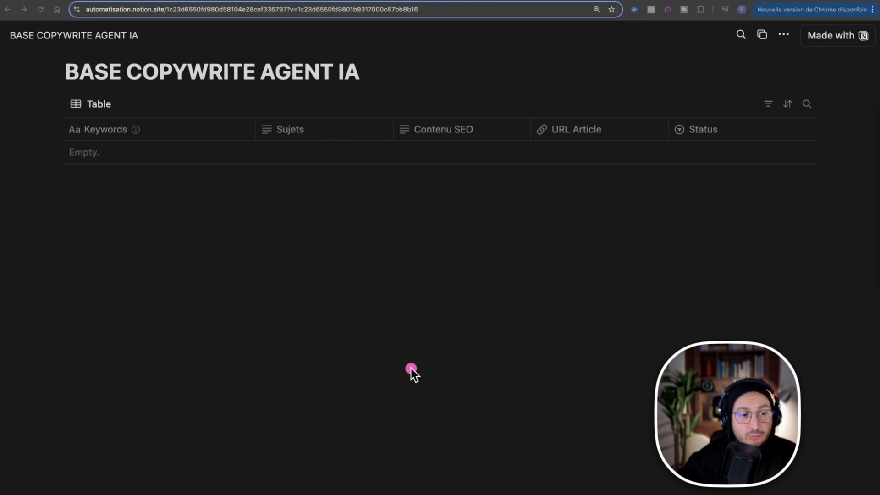
Examine the columns of the Notion database BASE COPYWRITE AGENT IA, from Keywords and Sujets to Status, and the database ID in its URL.
drag(456, 427, 305, 168)
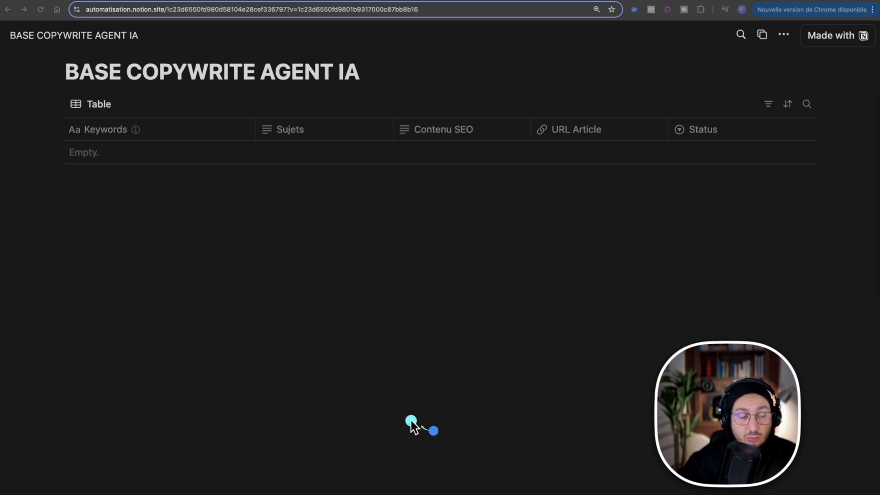
drag(433, 432, 314, 162)
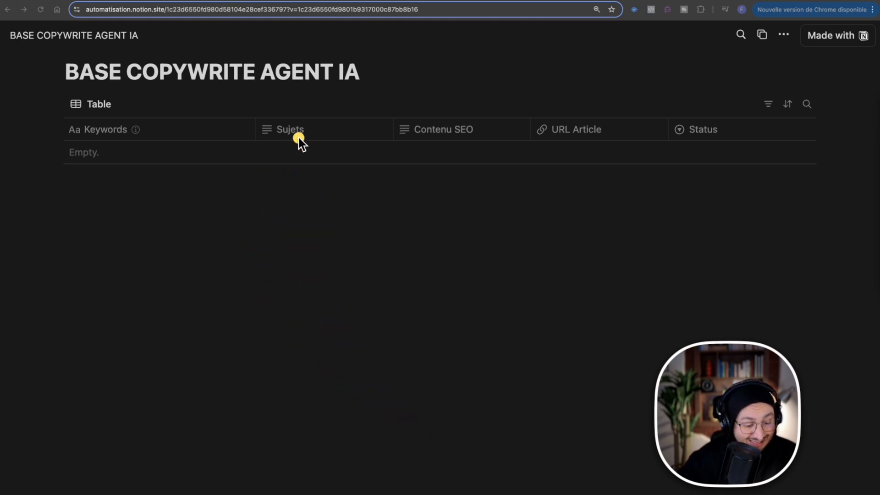
key(ctrl+m)
drag(592, 402, 452, 177)
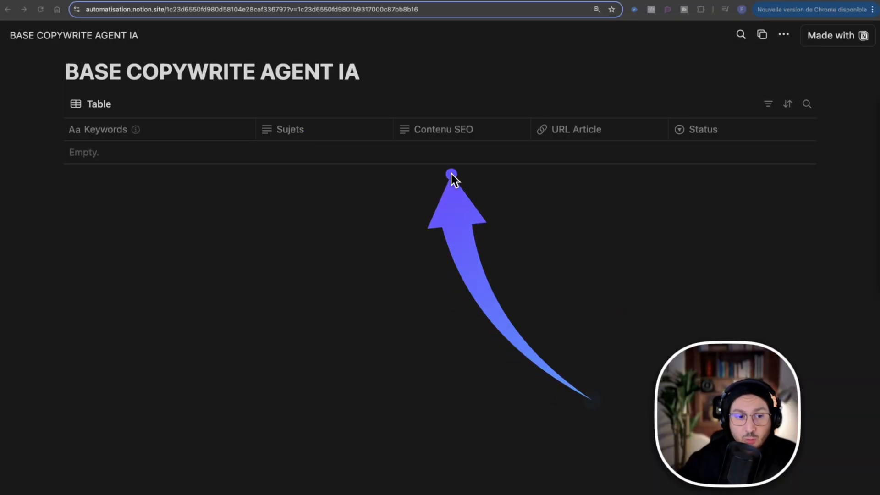
key(ctrl+m)
mouse_move(521, 417)
mouse_down()
mouse_move(587, 177)
mouse_move(576, 139)
mouse_up()
key(ctrl+m)
mouse_move(849, 407)
mouse_down()
mouse_move(686, 150)
mouse_move(702, 142)
mouse_up()
key(ctrl+m)
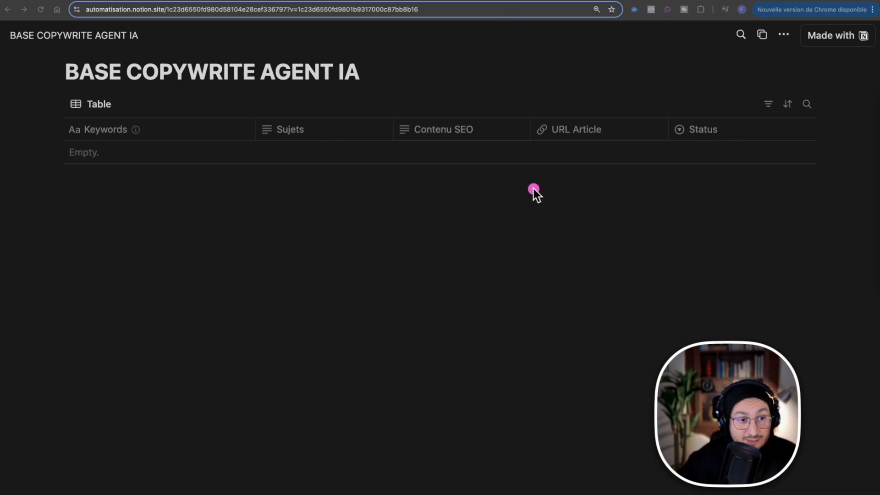
mouse_move(497, 362)
mouse_down()
mouse_move(295, 275)
mouse_move(211, 5)
mouse_up()
key(ctrl+s)
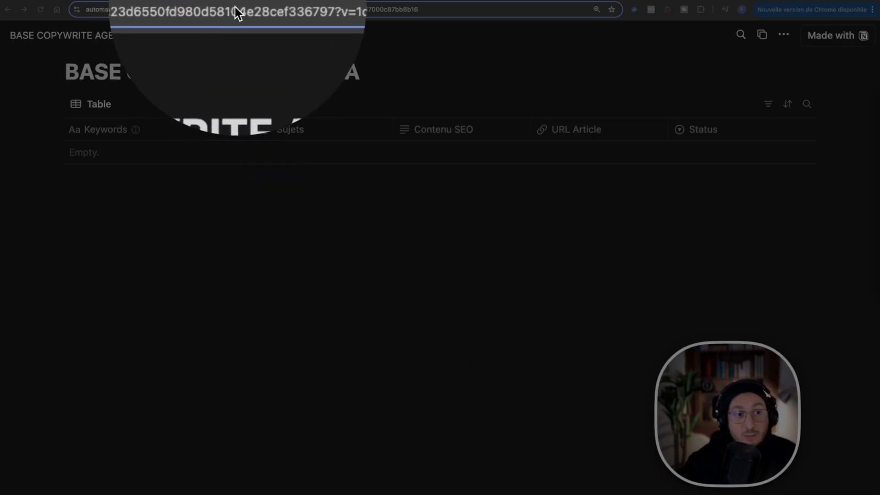
key(ctrl+s)
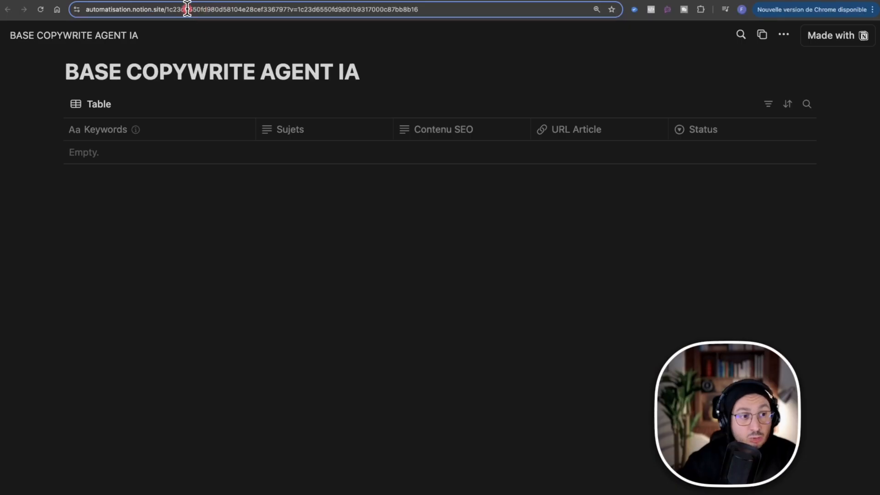
Copy the database ID from the Notion page's URL and enter it as the notionDatabaseId value in the n8n Edit Workflow Variables node.
right_click(187, 7)
click(169, 9)
click(171, 10)
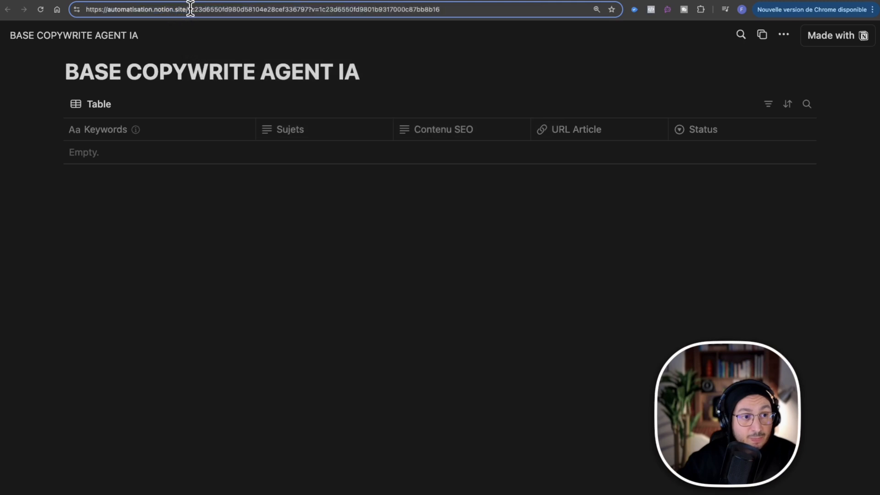
drag(186, 9, 308, 9)
key(ctrl+c)
click(190, 12)
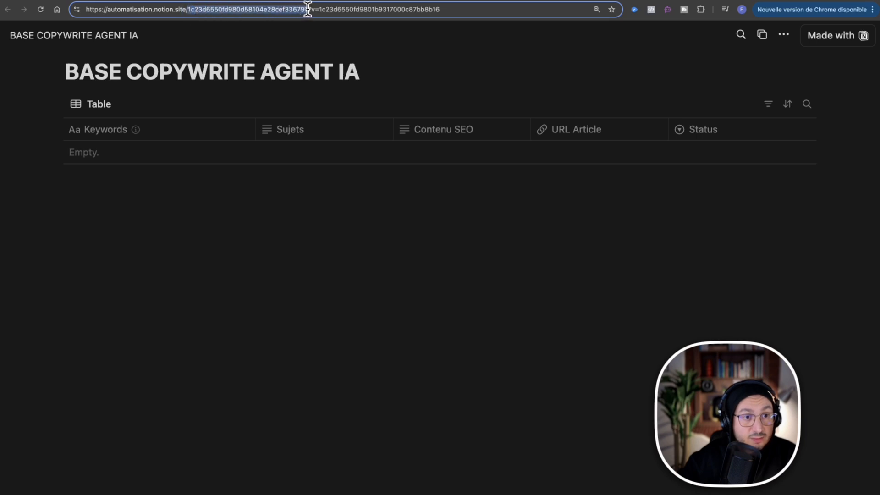
right_click(295, 11)
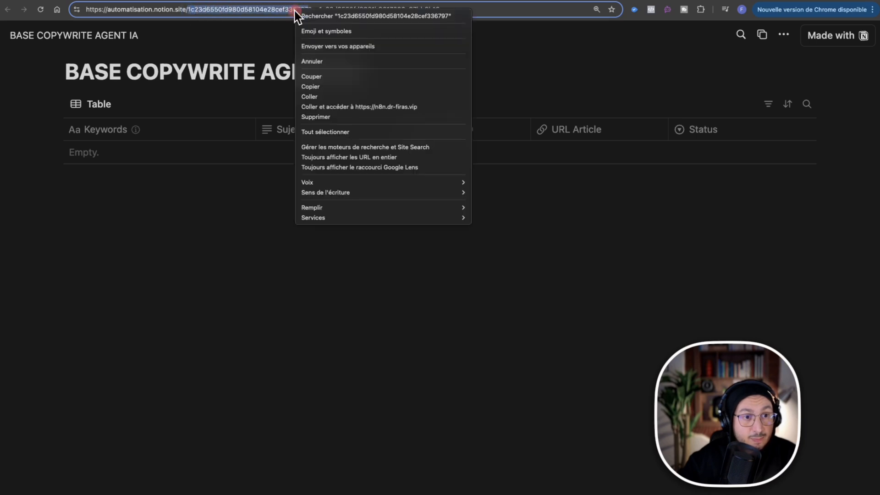
click(329, 86)
click(60, 0)
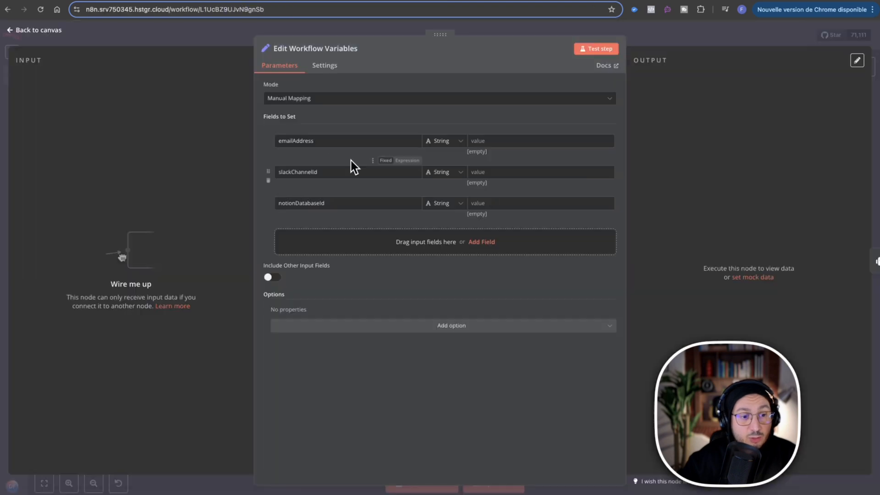
click(533, 204)
key(ctrl+v)
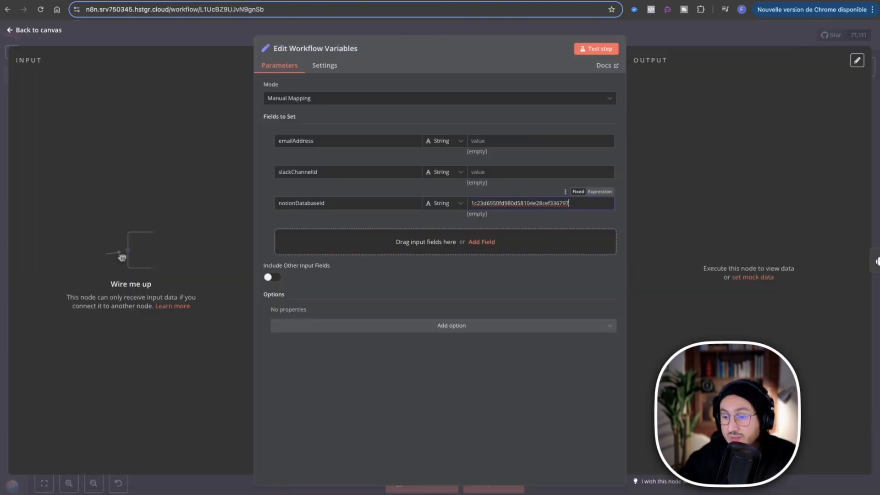
Switch to Slack, look through the formation-make and général channels, and open the formation channel.
key(super+Tab)
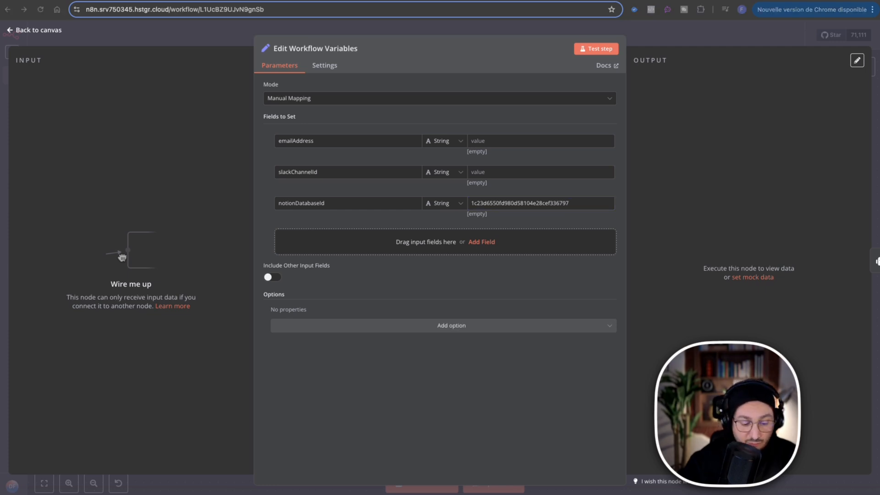
key(super+Tab)
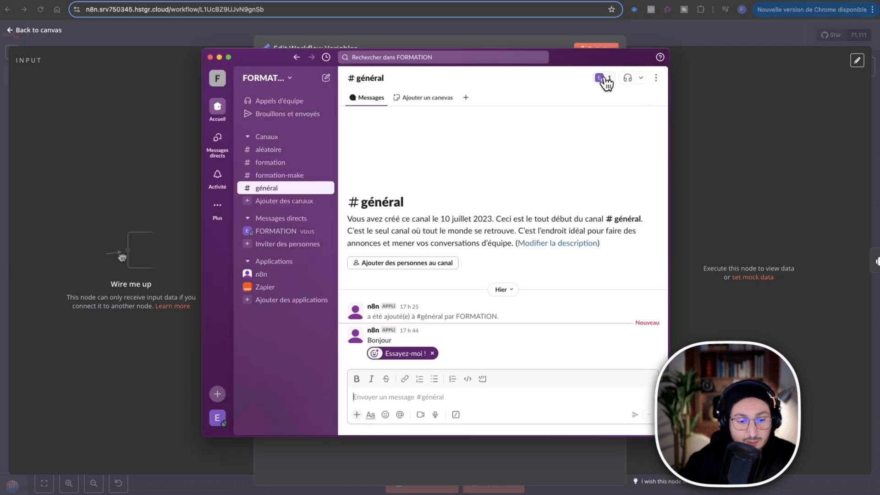
click(287, 176)
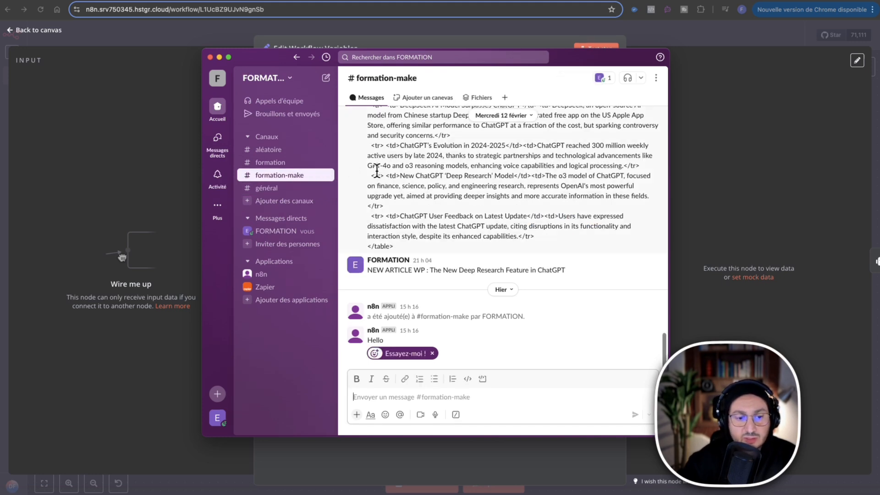
click(283, 189)
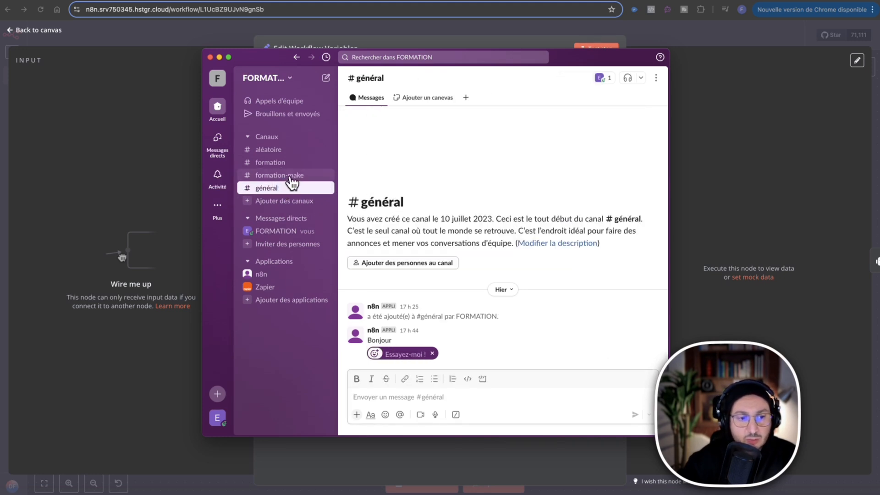
click(289, 176)
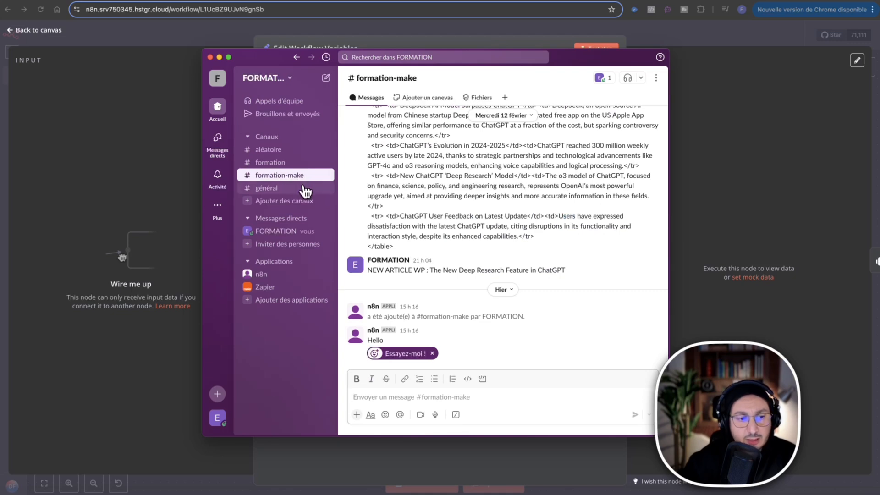
click(277, 166)
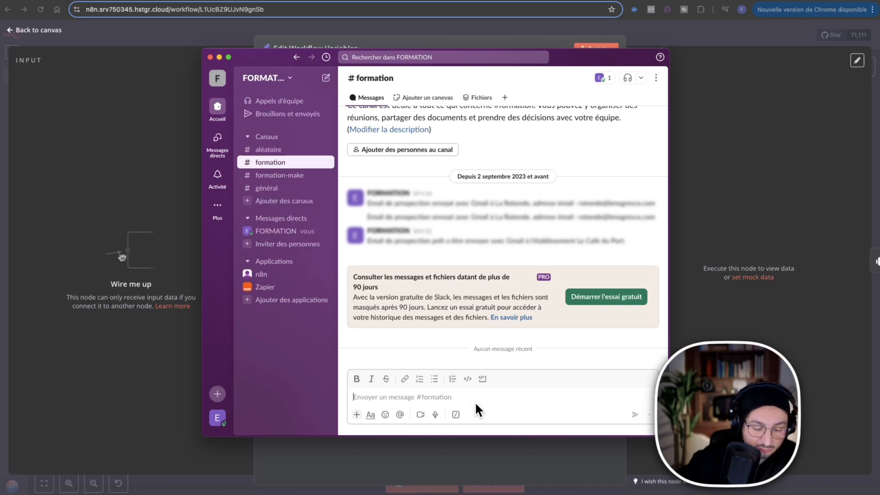
Mention the n8n app in a message to the formation channel, send it and add the app to the channel.
text(e)
key(BackSpace)
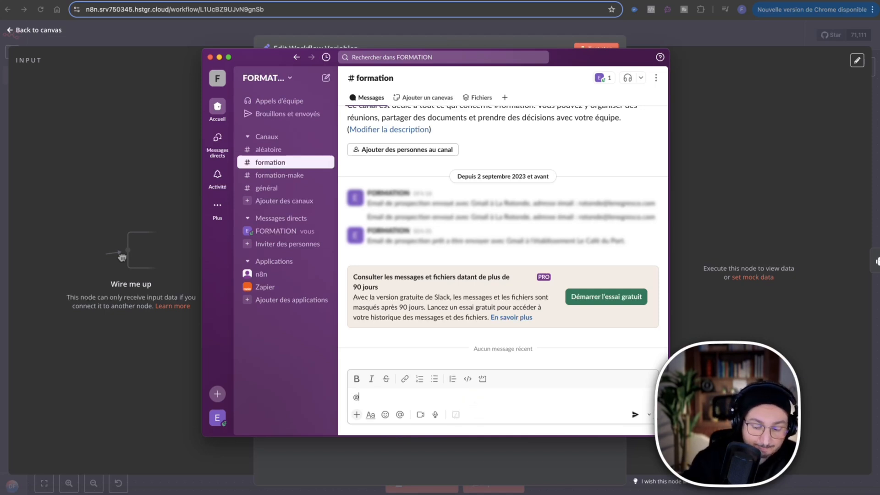
text(@)
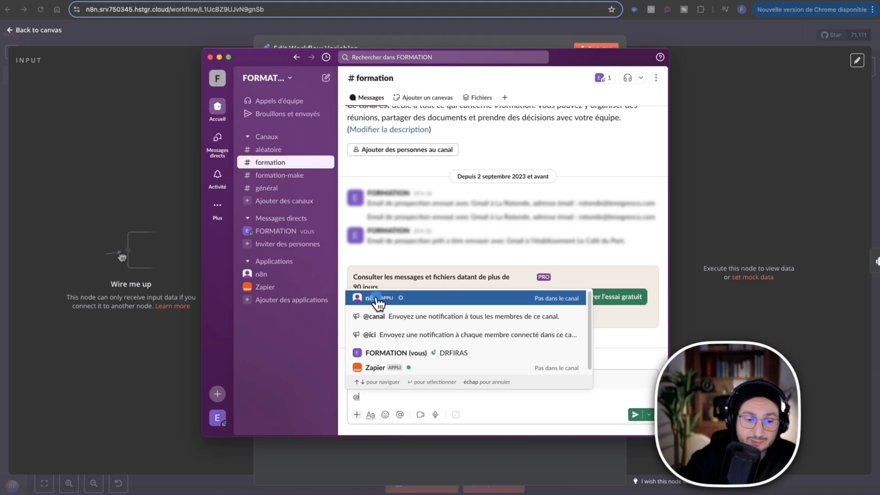
click(376, 299)
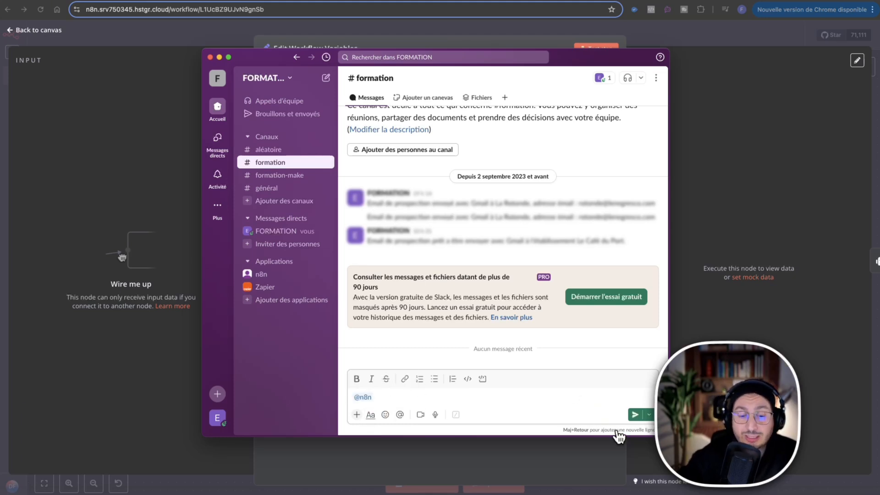
click(635, 414)
click(518, 296)
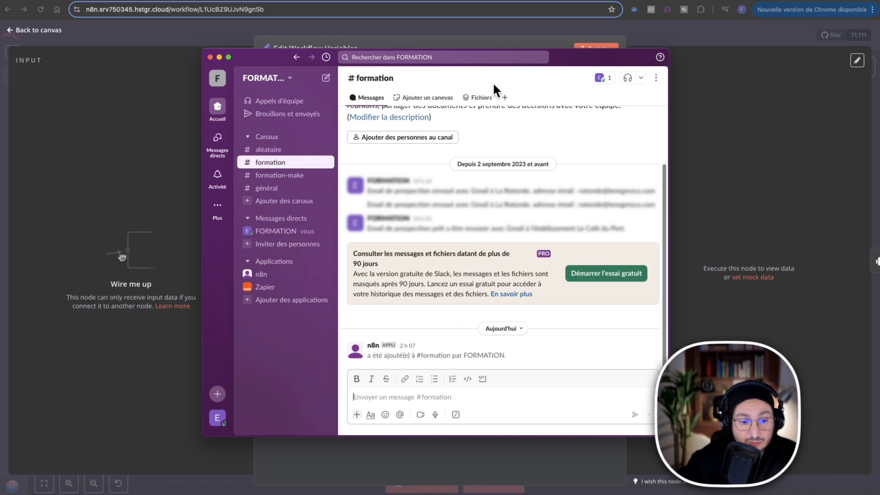
Copy the channel ID from the formation channel's details and enter it as the slackChannelId value in the n8n node.
click(377, 80)
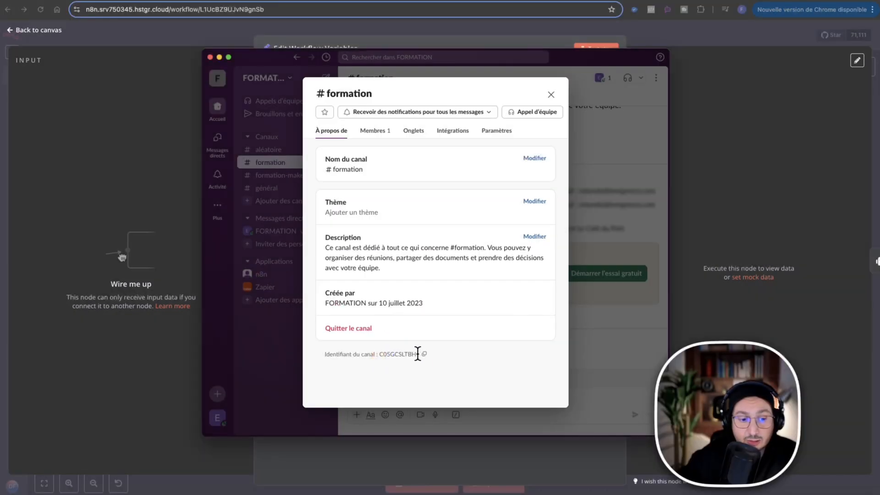
click(425, 354)
click(108, 157)
click(523, 170)
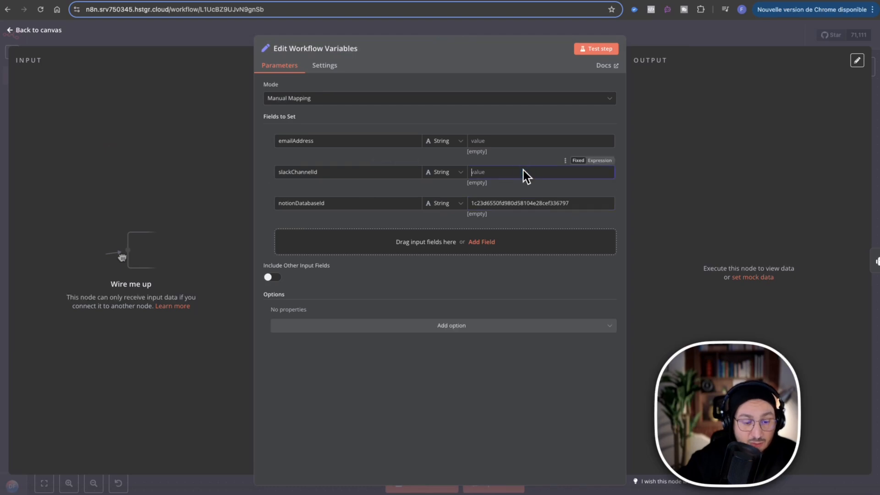
key(ctrl+v)
click(489, 177)
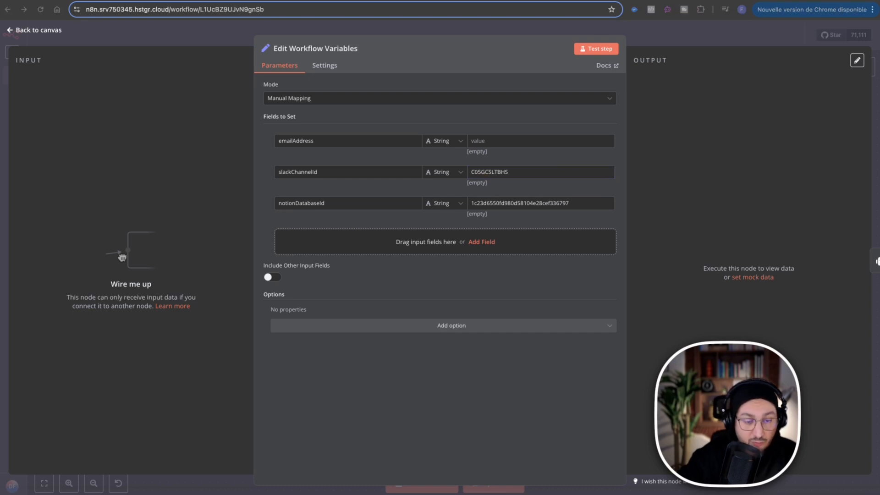
Fill in the emailAddress value with the notification e-mail address and add a new empty field to the workflow variables.
click(511, 146)
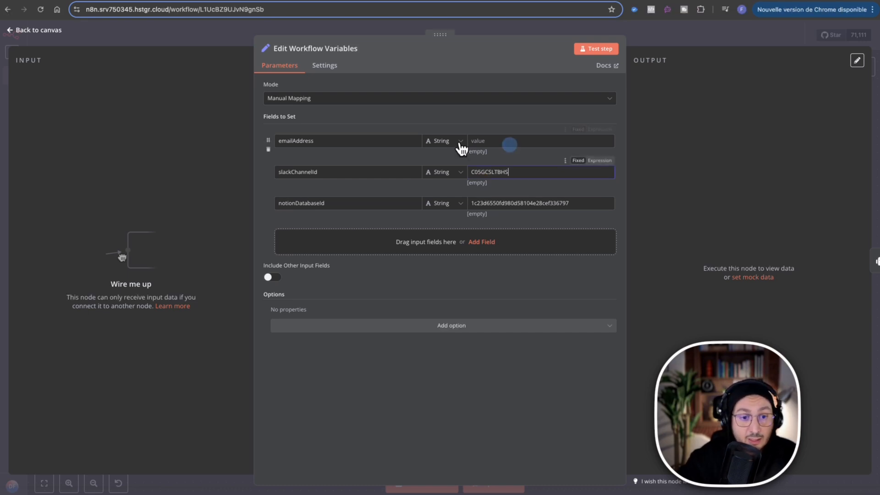
key(ctrl+v)
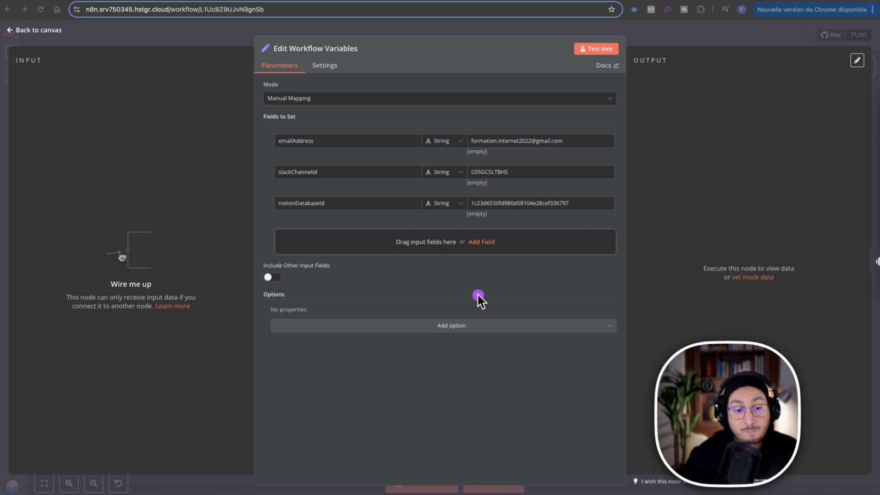
click(481, 243)
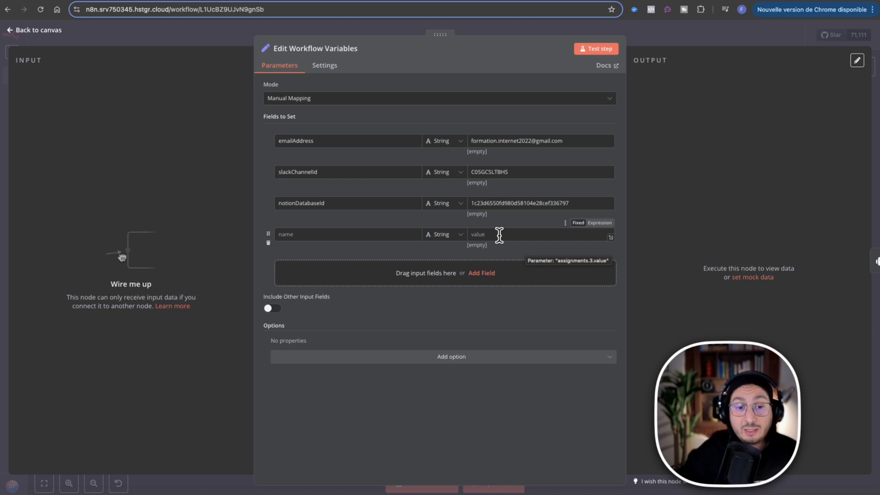
Delete the empty fourth field from the workflow variables, recheck the Edit Workflow Variables node and return to the canvas.
click(267, 243)
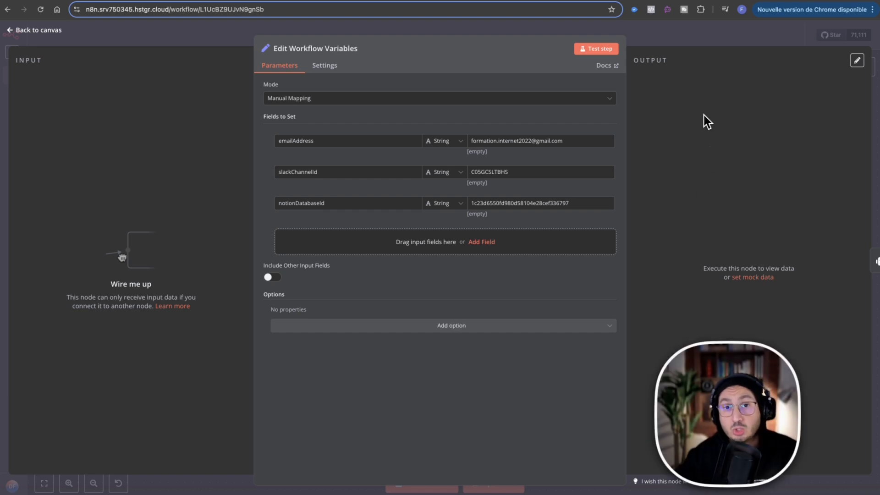
click(698, 39)
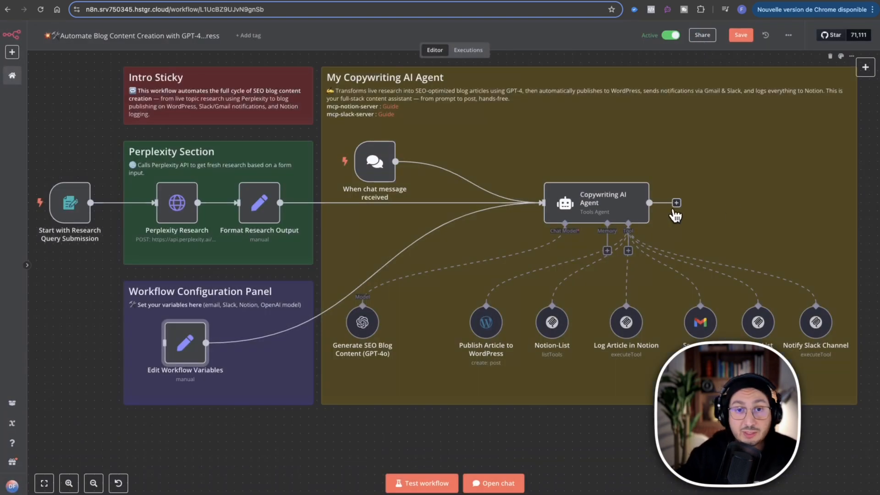
right_click(198, 340)
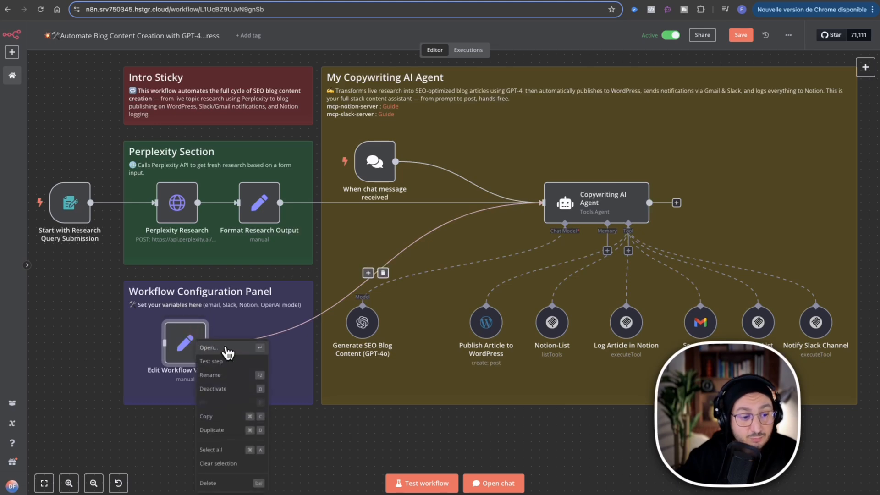
click(214, 346)
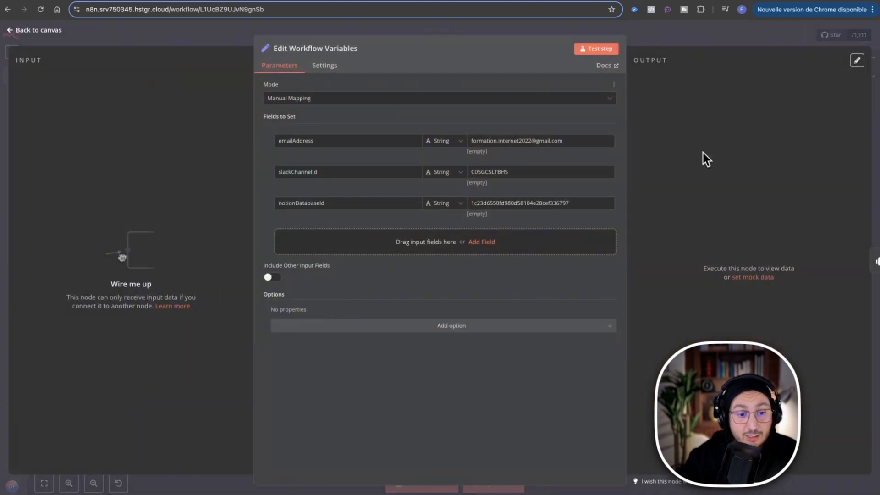
click(683, 48)
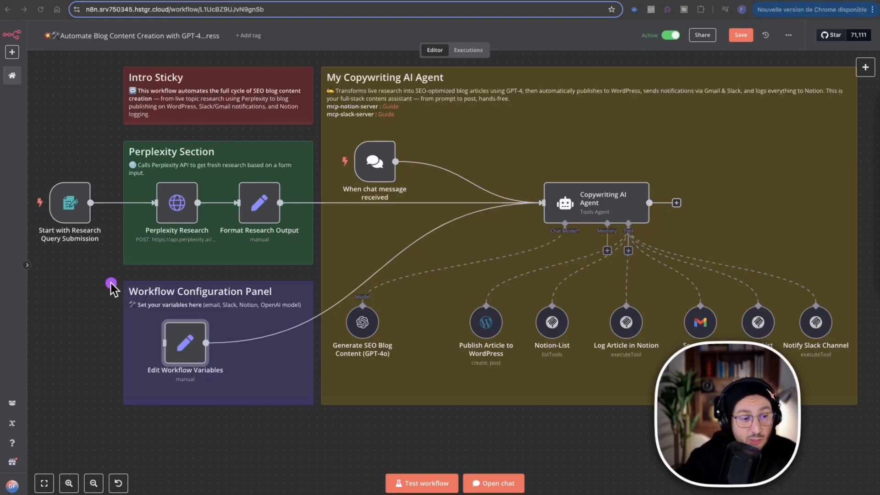
mouse_move(116, 275)
mouse_down()
mouse_move(326, 416)
mouse_move(316, 412)
mouse_up()
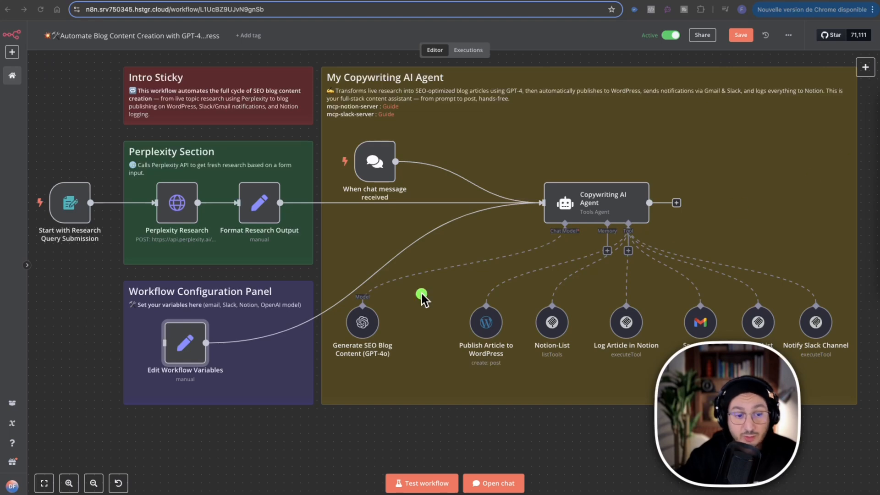
mouse_move(209, 349)
mouse_down()
mouse_move(296, 340)
mouse_move(383, 221)
mouse_move(448, 232)
mouse_move(522, 201)
mouse_move(536, 204)
mouse_up()
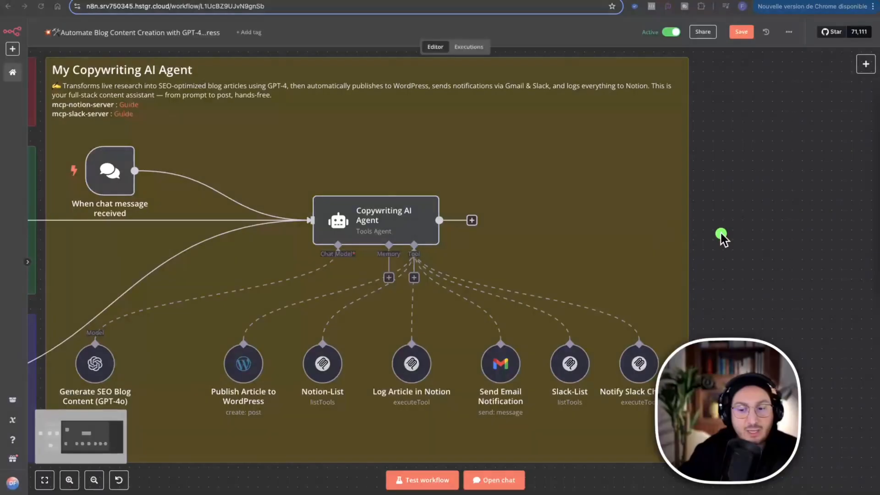
drag(692, 54, 42, 463)
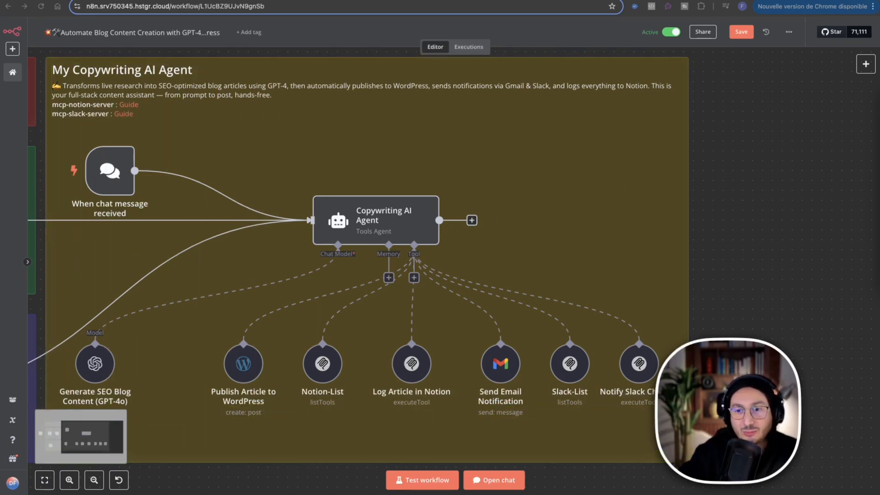
drag(589, 81, 386, 191)
key(ctrl)
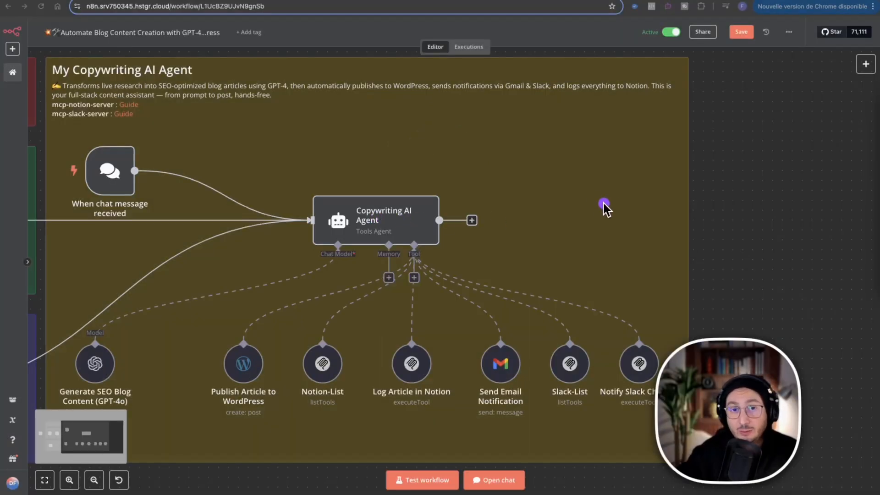
drag(45, 220, 305, 224)
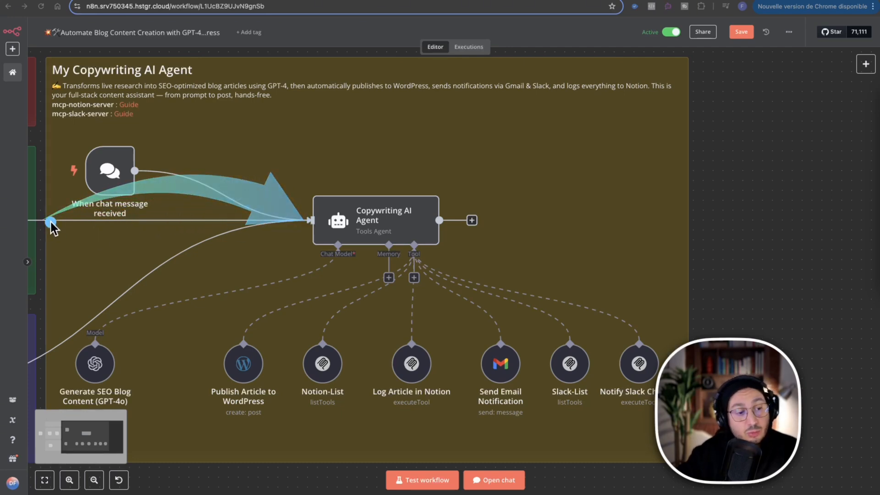
mouse_move(145, 161)
mouse_down()
mouse_move(285, 187)
mouse_move(302, 208)
mouse_up()
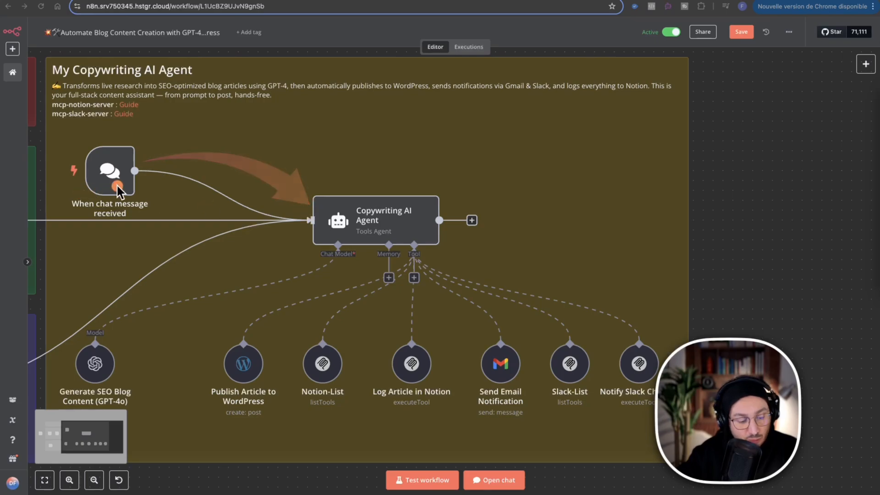
key(ctrl+z)
key(ctrl+z)
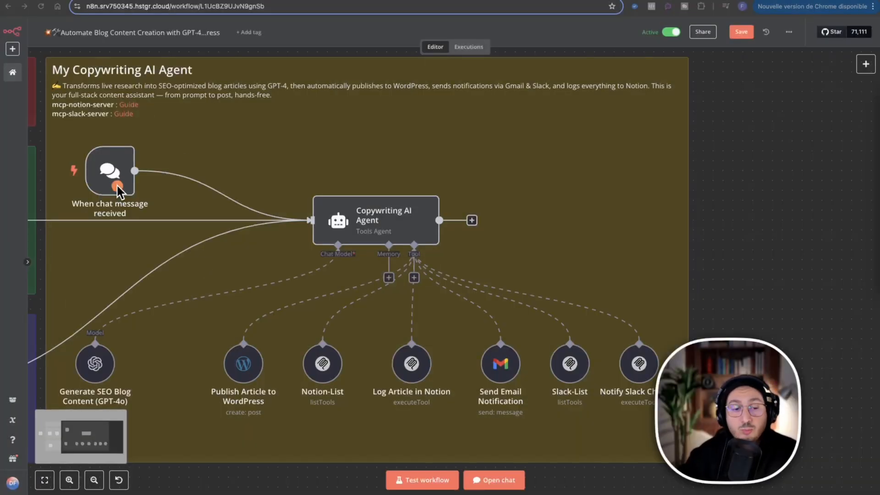
mouse_move(421, 251)
mouse_down()
mouse_move(489, 328)
mouse_move(506, 363)
mouse_up()
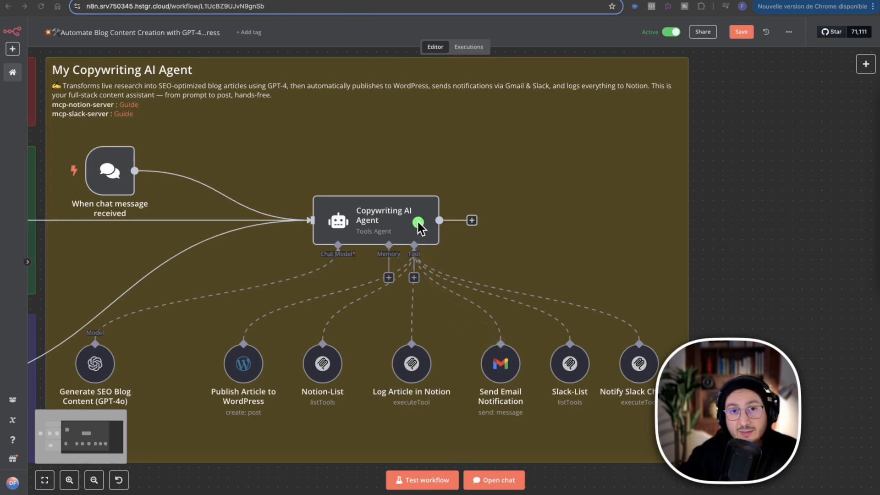
drag(27, 220, 277, 236)
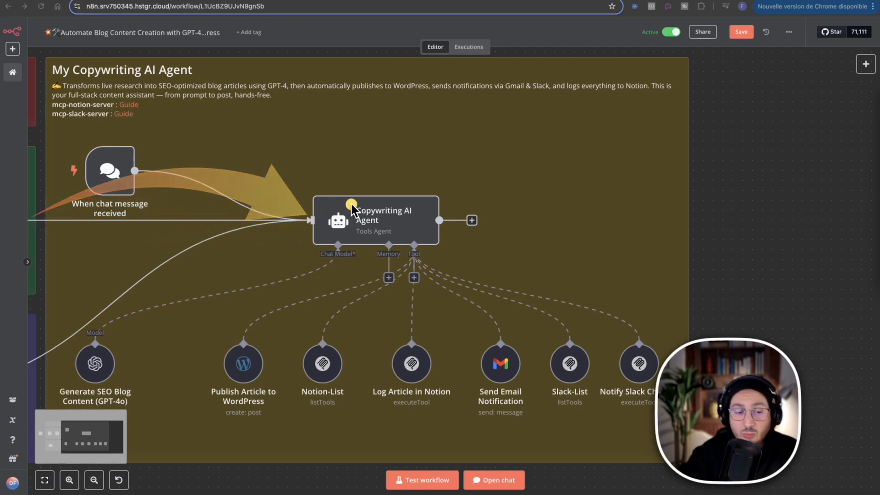
drag(383, 240, 220, 303)
drag(395, 280, 342, 316)
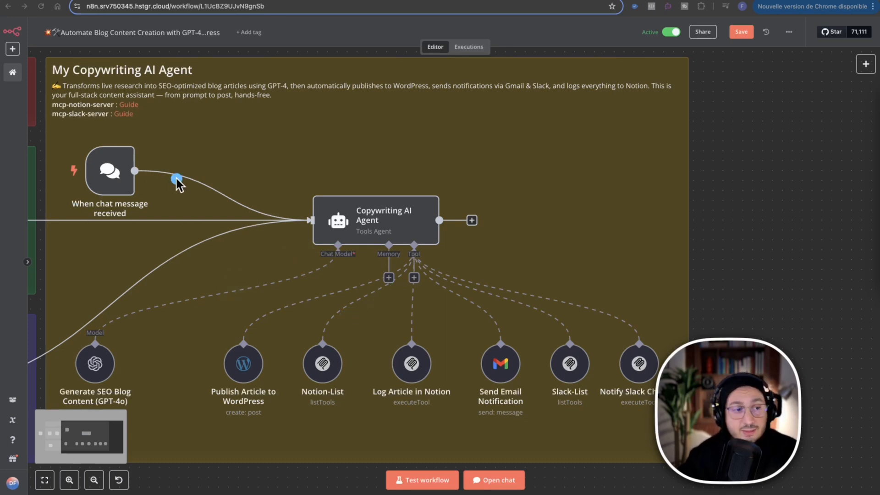
Look through the workflow's past executions and return to the workflow editor.
click(470, 47)
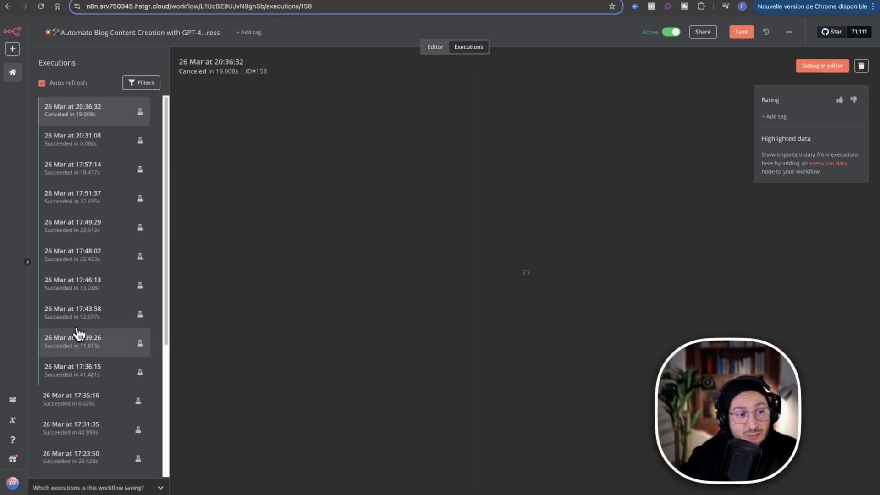
scroll(82, 330, down, 10)
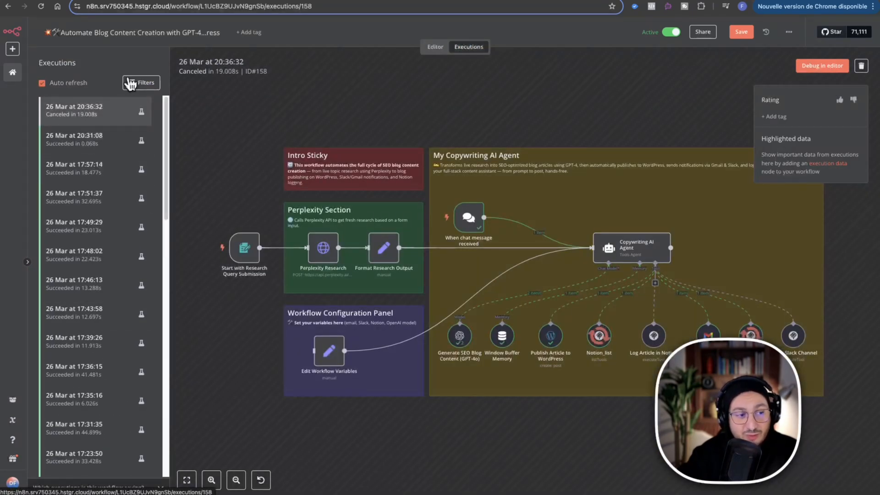
click(435, 48)
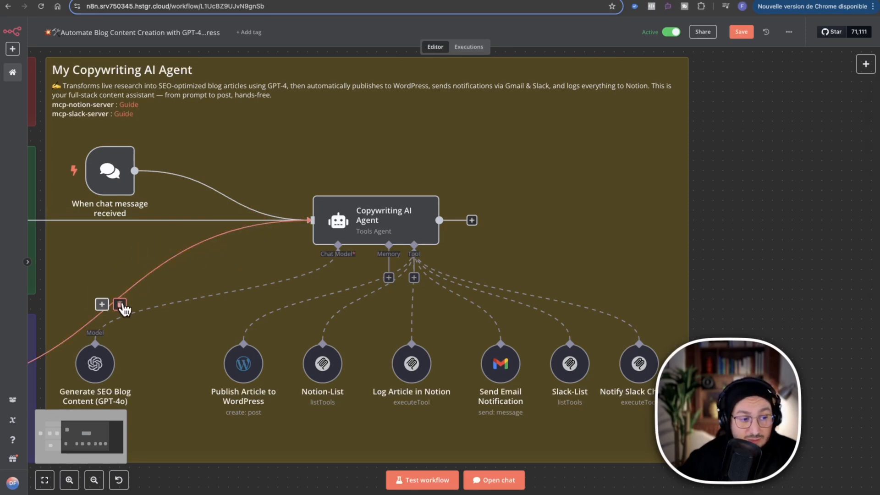
Delete the connection from Edit Workflow Variables to the Copywriting AI Agent and connect the two nodes again.
click(121, 305)
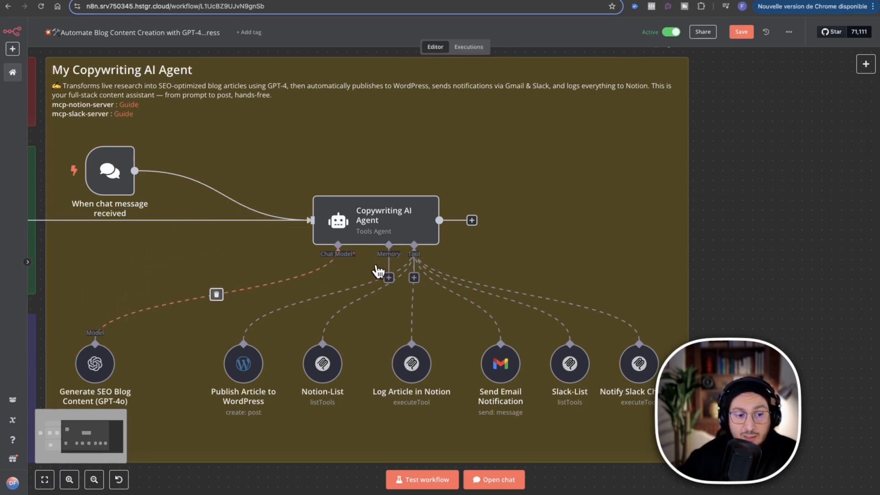
scroll(404, 247, left, 3)
scroll(403, 248, down, 1)
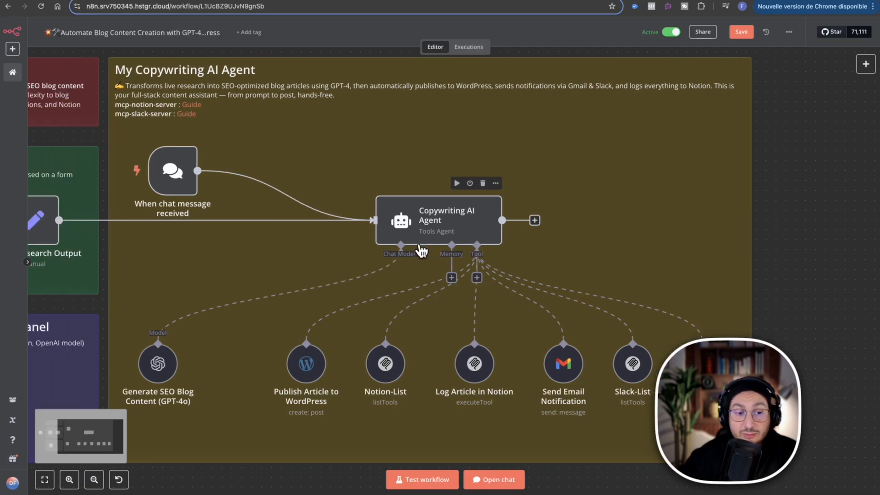
scroll(275, 269, down, 1)
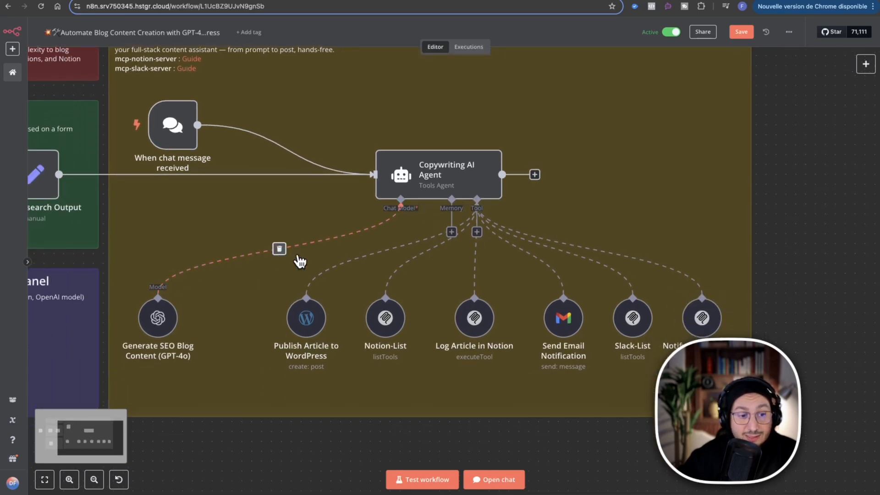
scroll(294, 259, left, 4)
drag(48, 343, 451, 175)
scroll(472, 174, up, 3)
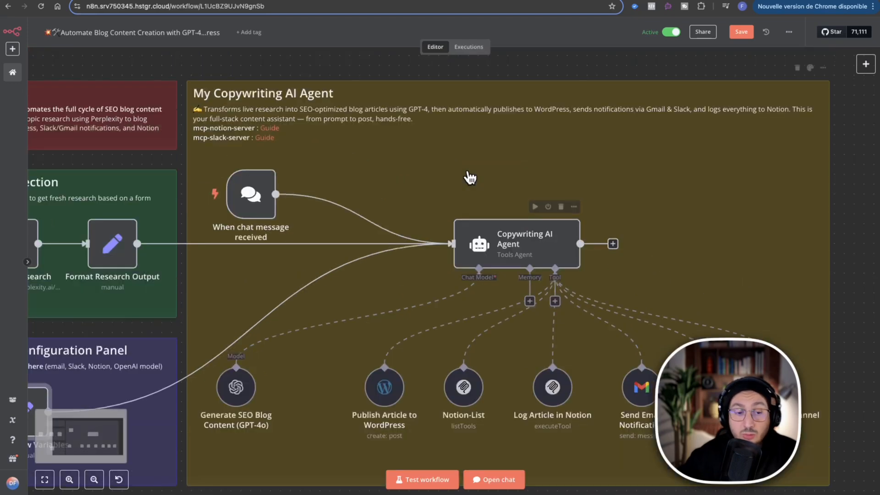
scroll(470, 177, right, 5)
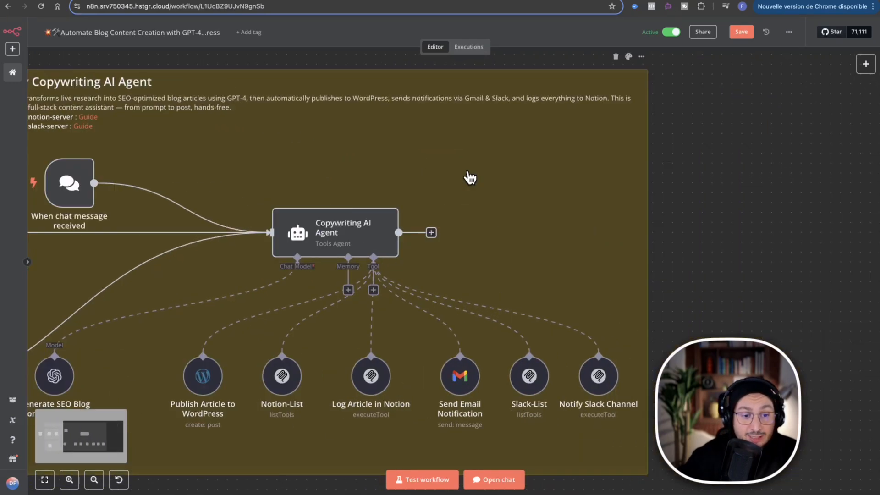
scroll(470, 177, left, 1)
scroll(470, 177, down, 1)
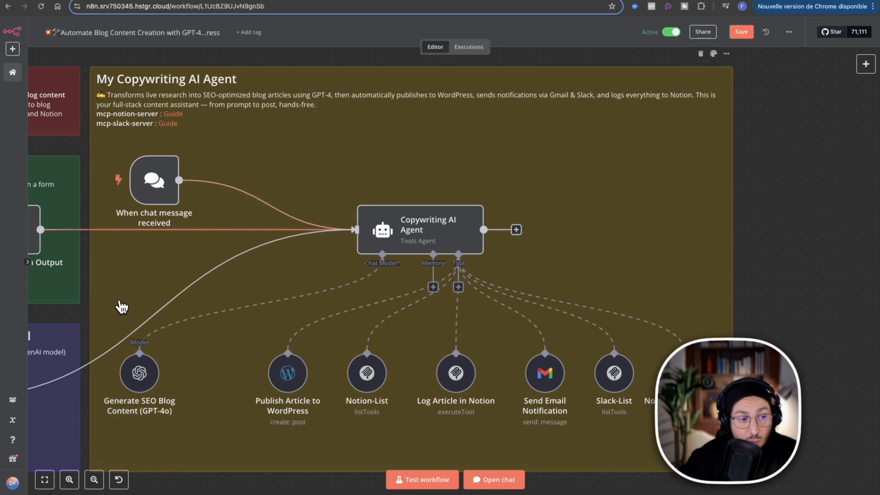
Open the n8n Docs AI workflow tutorial from the Notion course page and enlarge its chat agent diagram at 150% zoom.
mouse_move(140, 182)
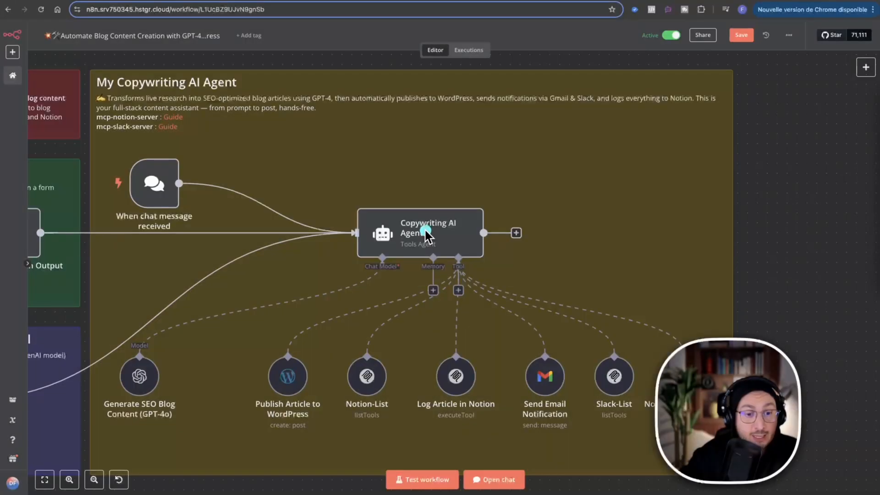
click(118, 0)
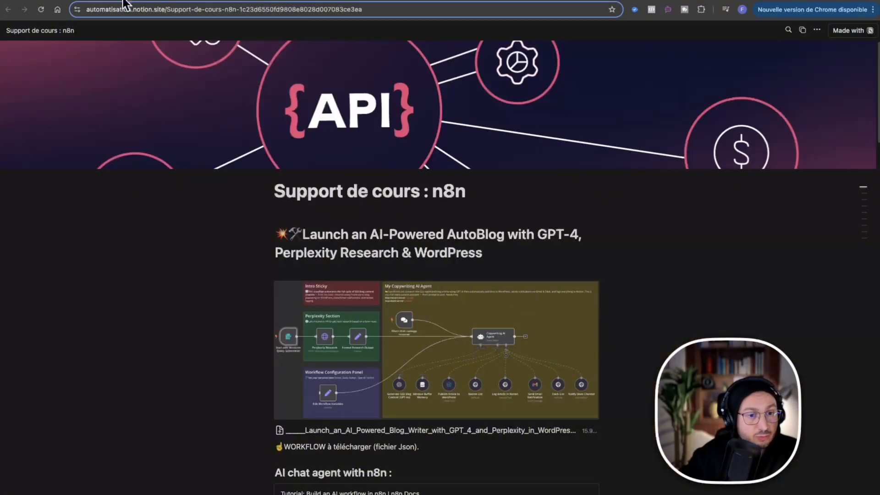
scroll(651, 268, down, 5)
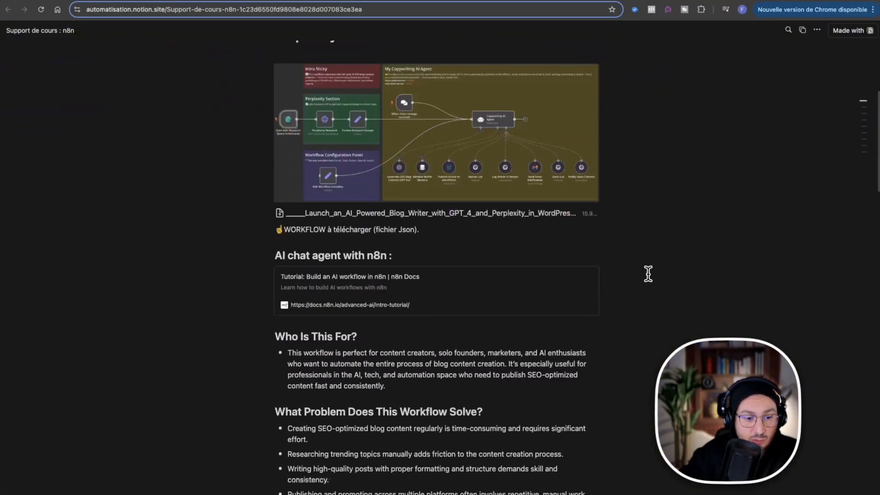
click(331, 283)
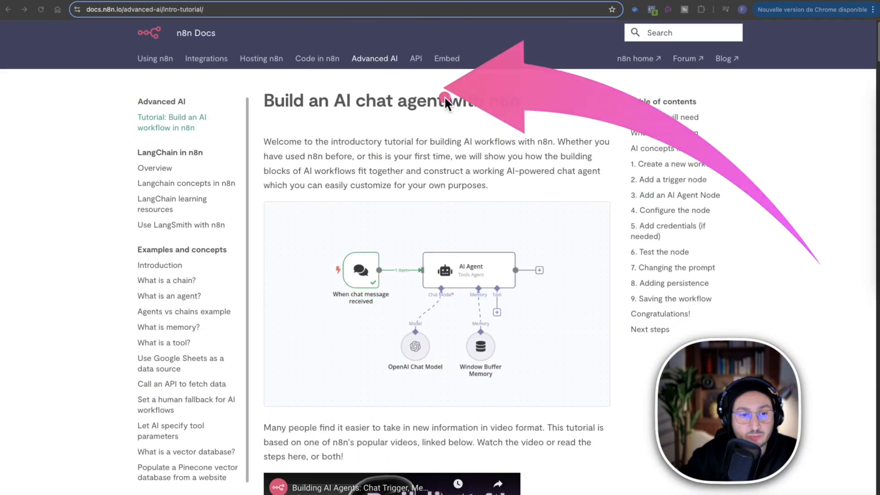
click(447, 266)
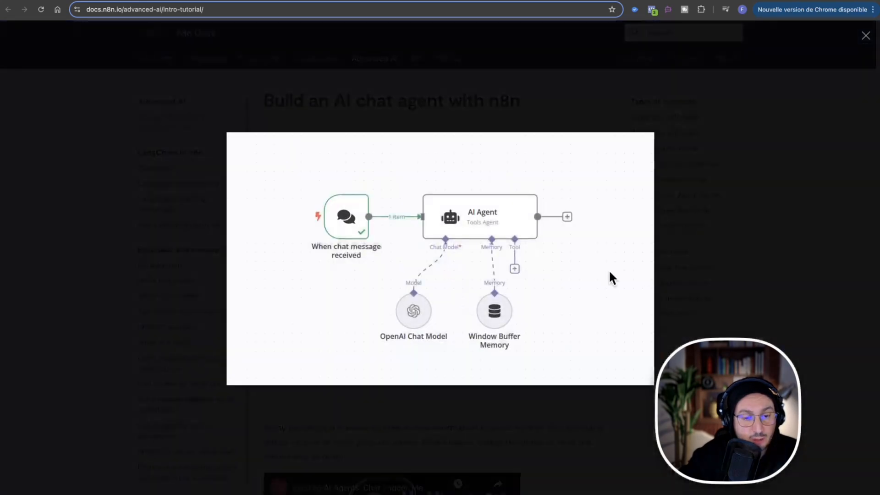
key(super+plus)
key(super+plus)
key(super+plus)
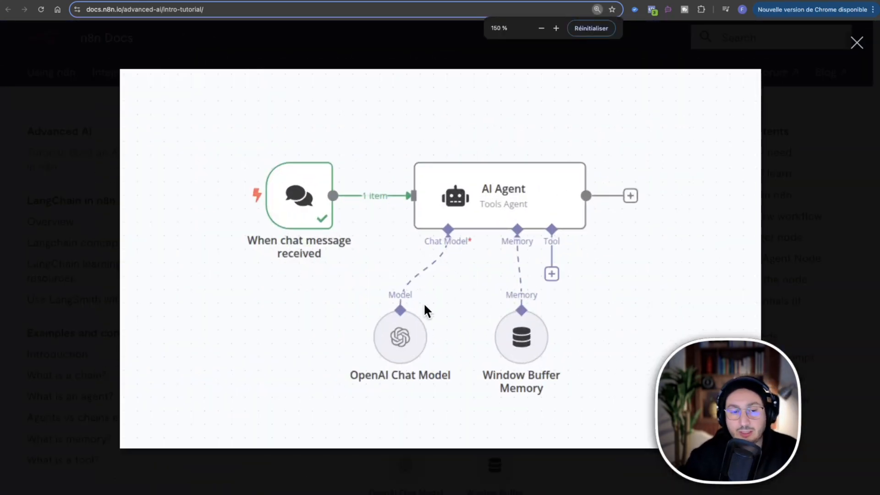
key(ctrl+a)
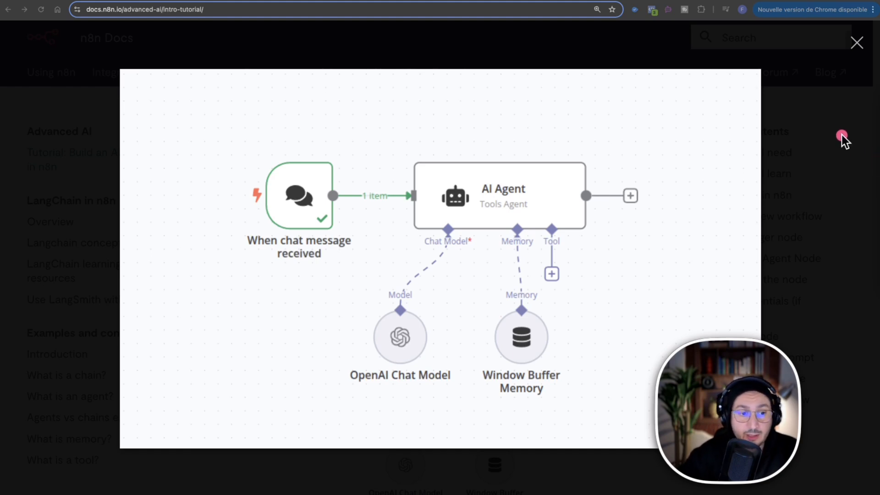
mouse_move(138, 170)
mouse_down()
mouse_move(363, 169)
mouse_move(405, 182)
mouse_up()
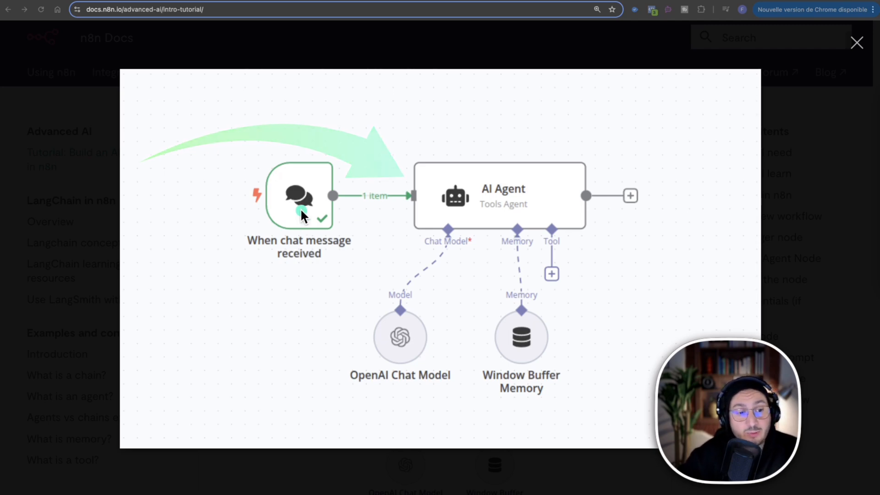
key(z)
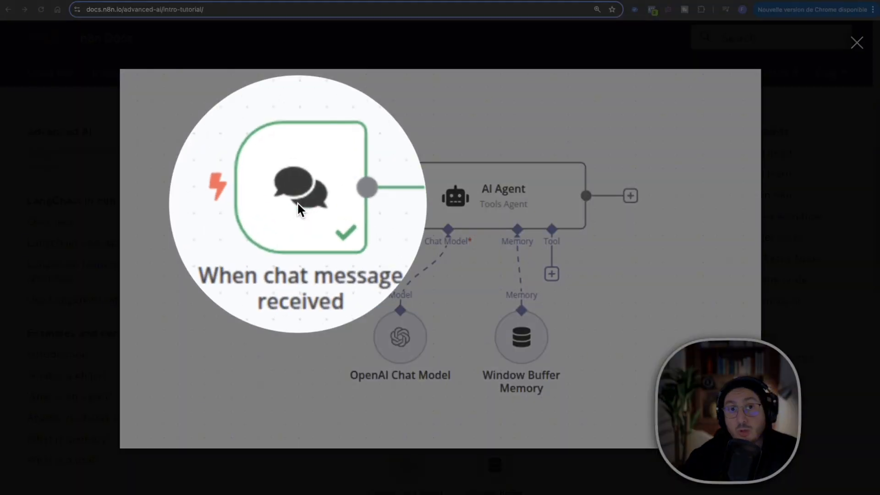
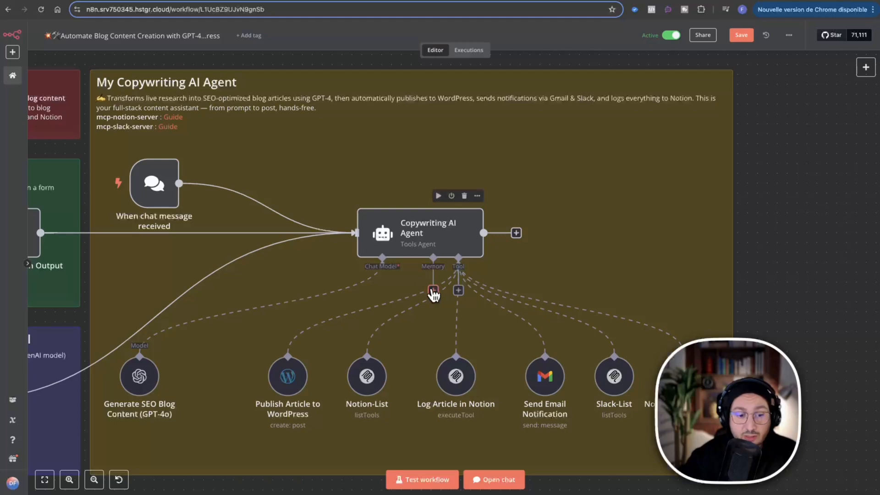
Add a Window Buffer Memory to the Copywriting AI Agent, set its context window length to 50, and return to the canvas.
click(433, 291)
click(782, 122)
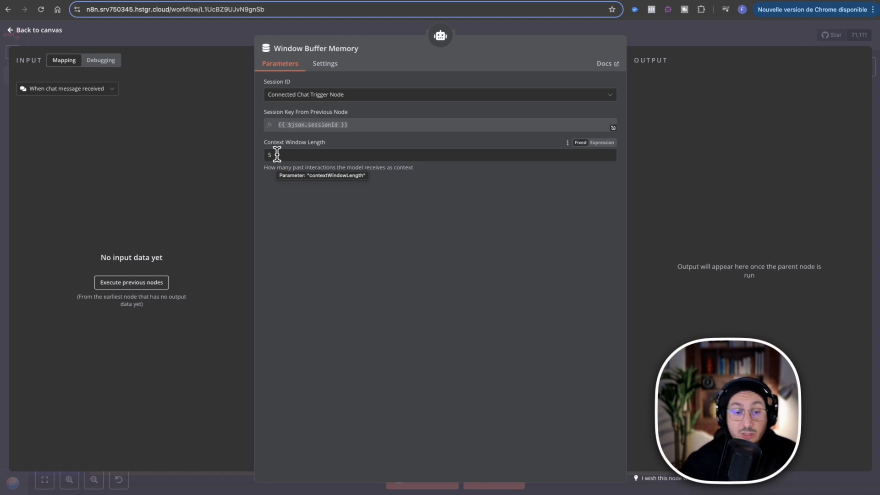
click(277, 155)
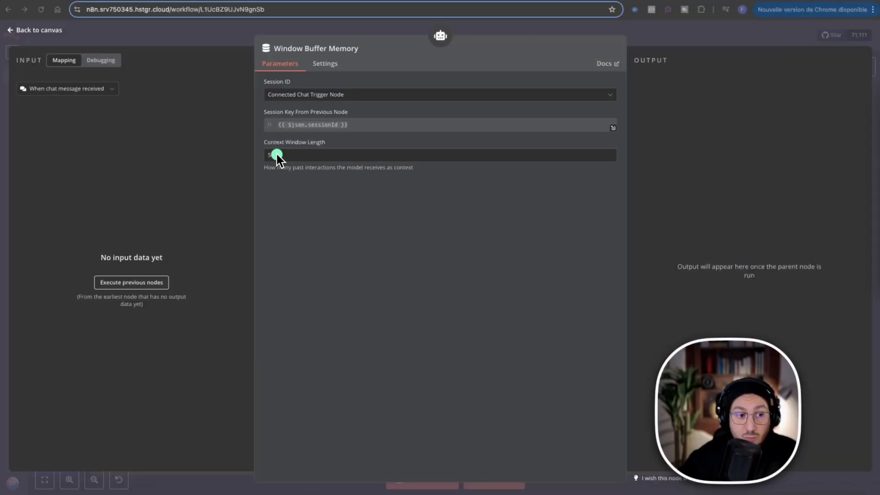
drag(277, 155, 270, 155)
click(278, 156)
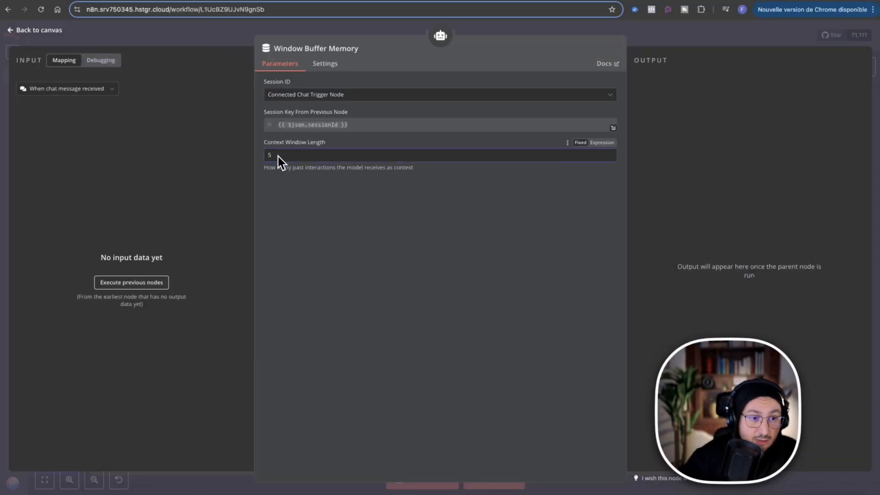
text(0)
click(279, 156)
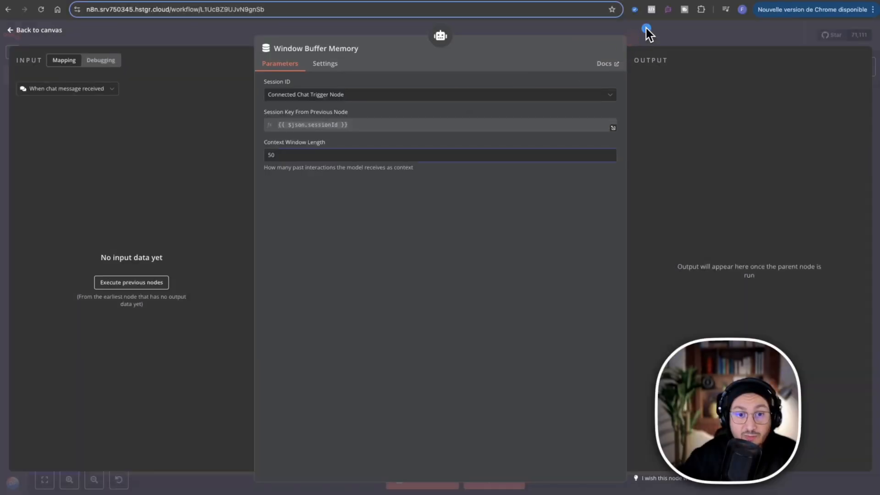
click(646, 31)
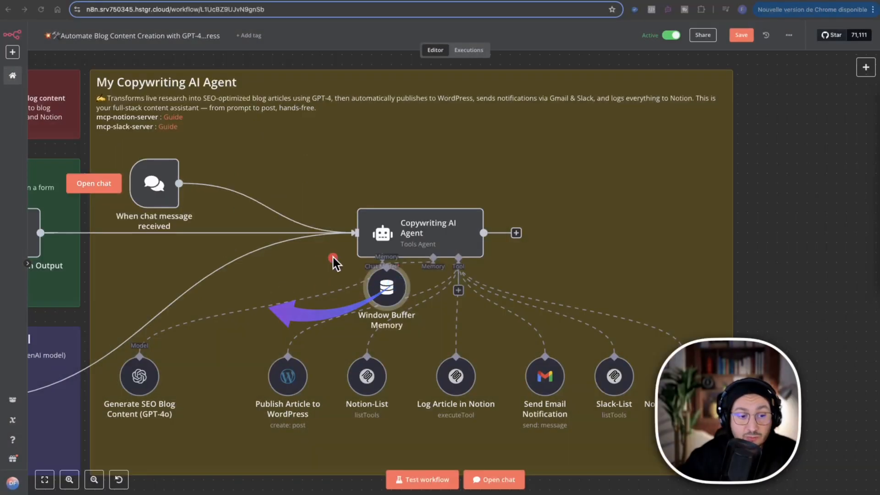
Move the Window Buffer Memory node between the GPT-4o model and WordPress nodes, and delete it from the workflow.
mouse_move(387, 287)
mouse_down()
mouse_move(173, 368)
mouse_move(218, 377)
mouse_up()
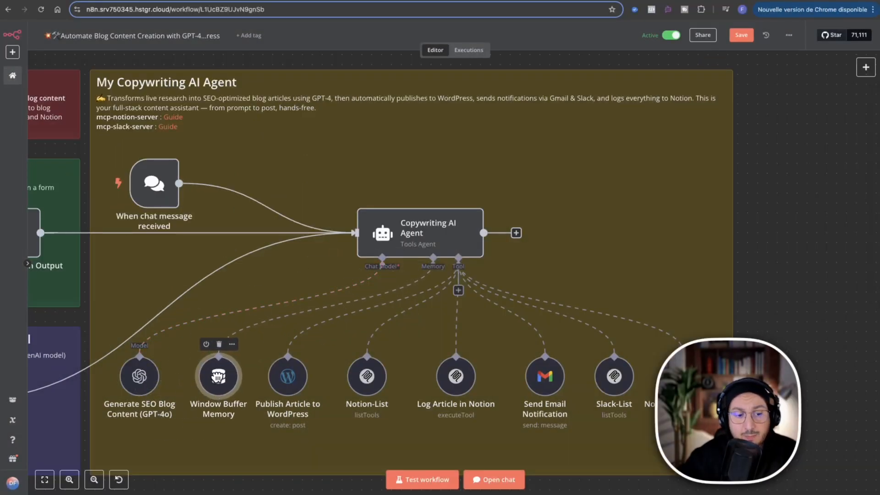
right_click(218, 377)
click(229, 361)
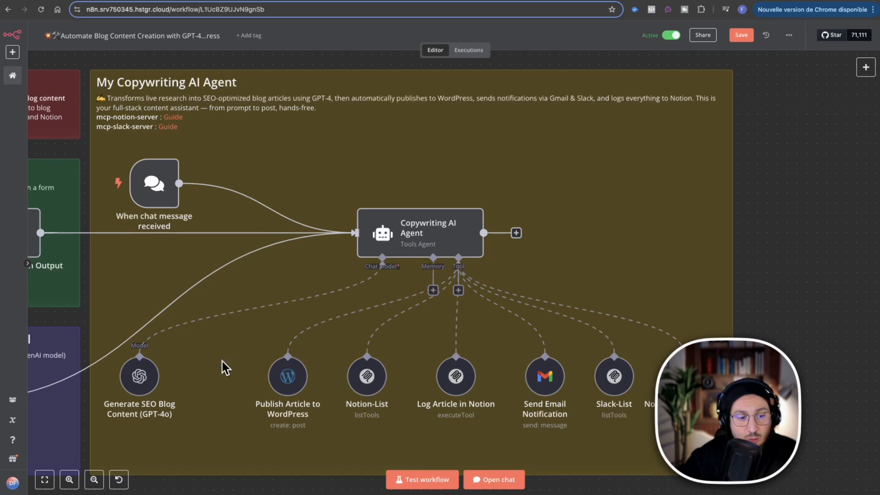
Examine the AI Agent's tool connection in the n8n Docs diagram and return to the blog automation workflow.
double_click(156, 180)
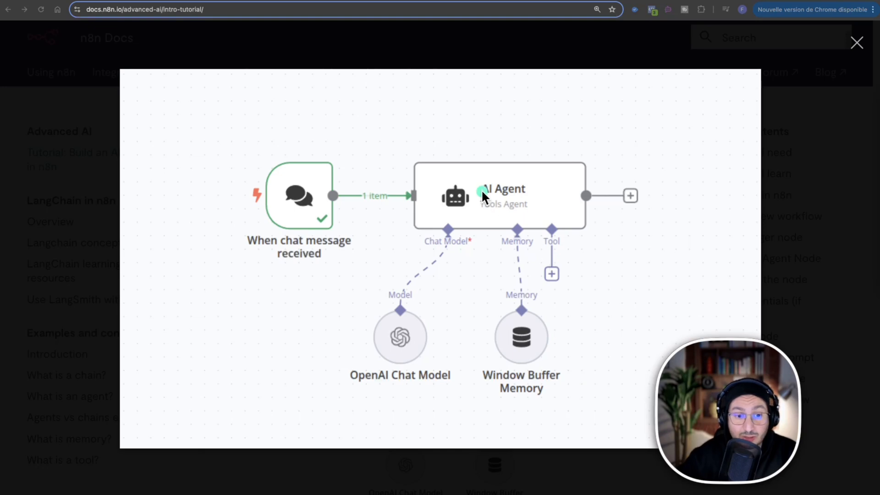
mouse_move(481, 189)
mouse_down()
mouse_move(547, 200)
mouse_move(570, 263)
mouse_move(563, 274)
mouse_up()
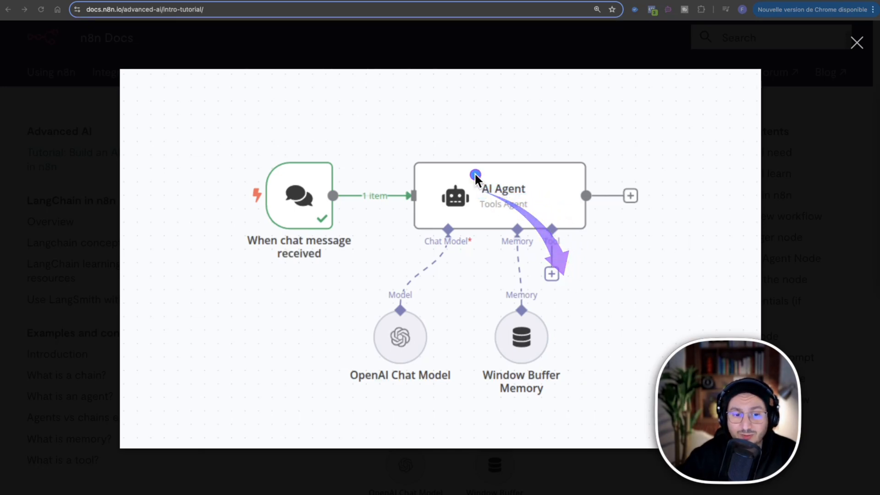
mouse_move(490, 176)
mouse_down()
mouse_move(545, 229)
mouse_move(546, 270)
mouse_up()
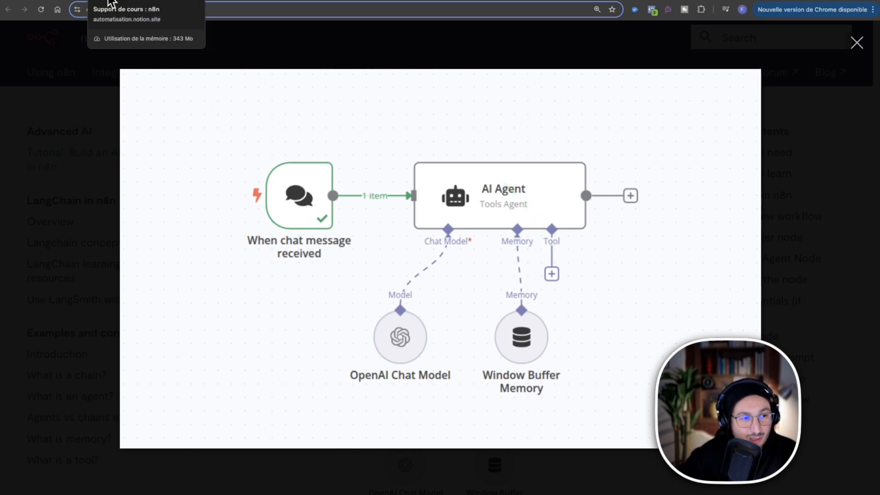
click(65, 1)
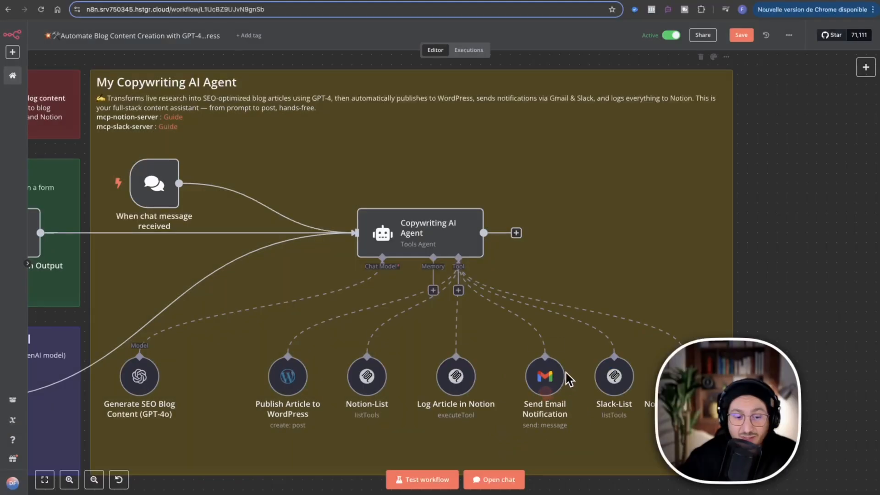
Open the Send Email Notification node, review its Gmail recipient, subject and message parameters, and return to the canvas.
click(547, 385)
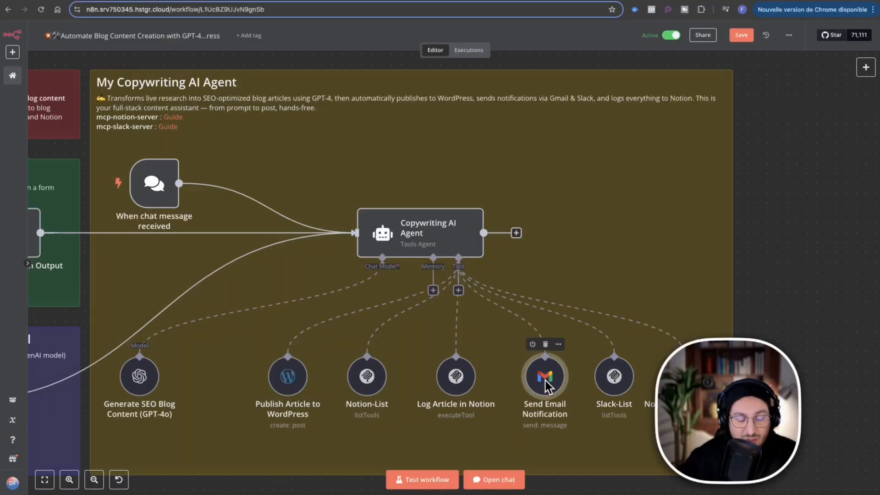
right_click(547, 384)
click(553, 234)
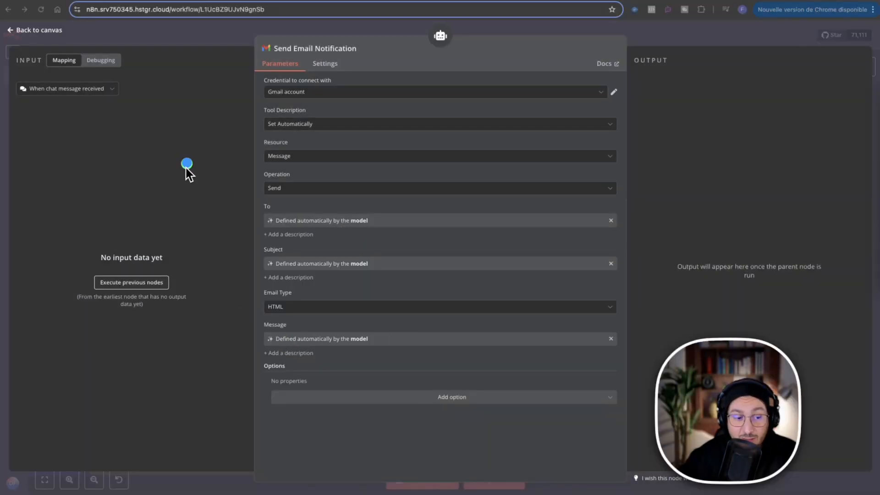
drag(187, 165, 267, 338)
drag(205, 155, 254, 250)
drag(224, 131, 255, 222)
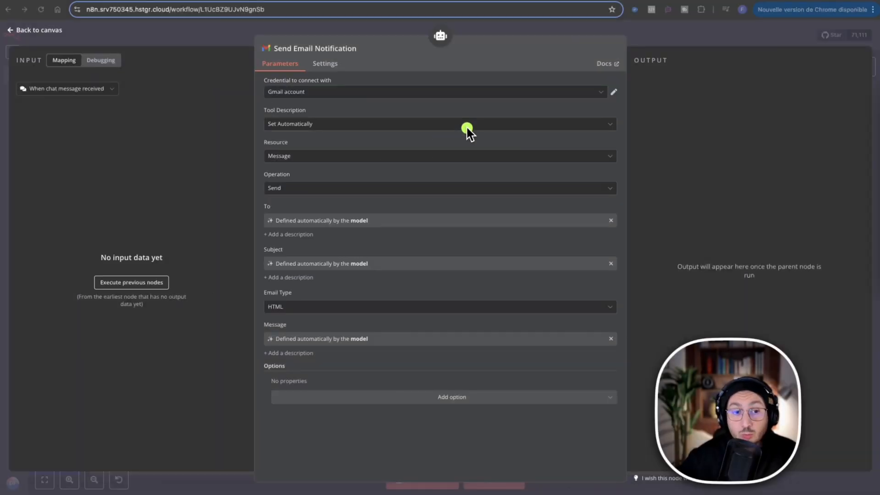
click(635, 35)
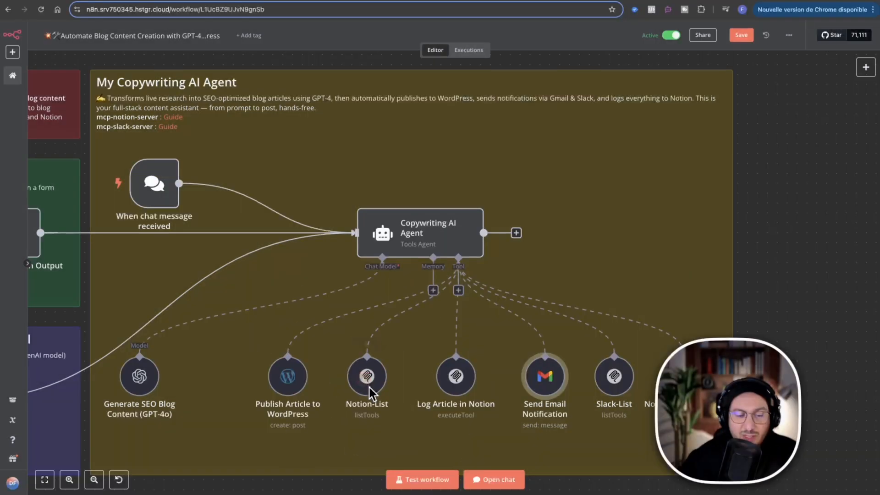
Open the Notion-List node, review its credential and List Tools operation, and return to the canvas.
click(368, 385)
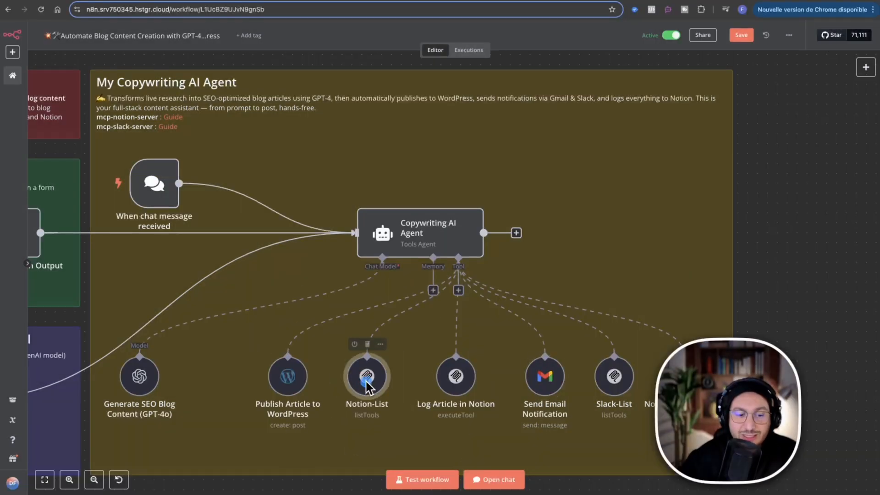
right_click(369, 382)
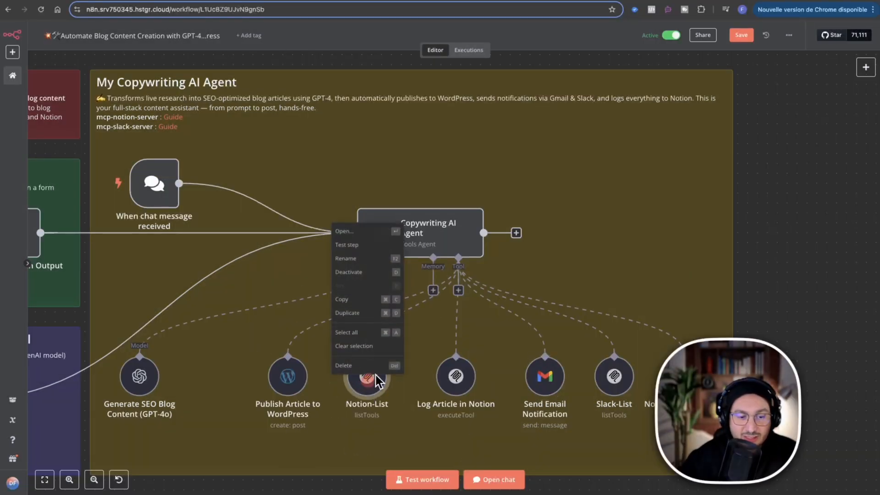
click(377, 235)
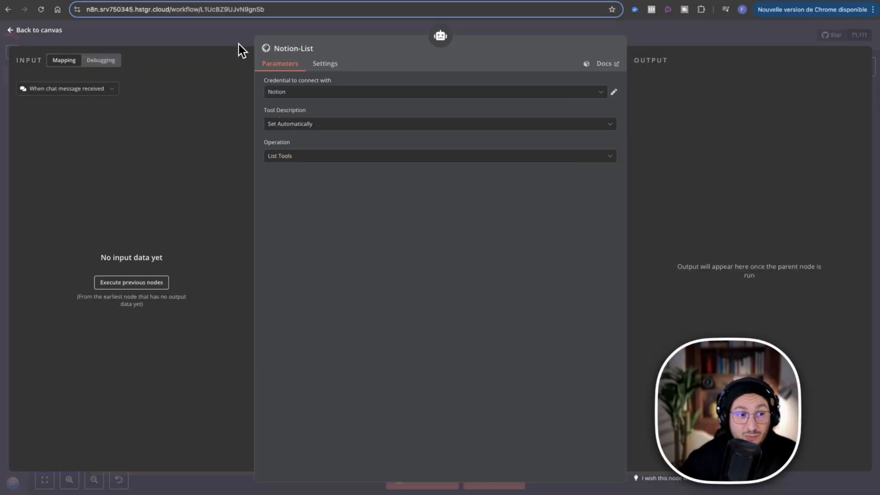
right_click(233, 31)
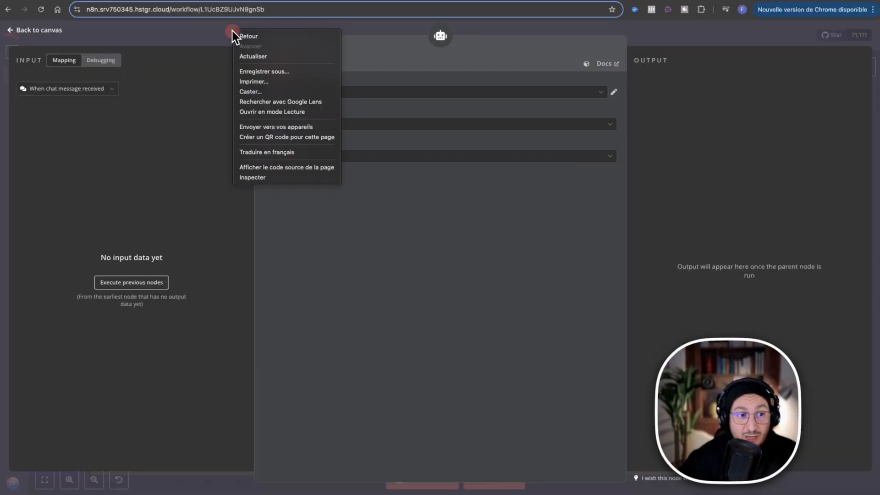
click(225, 31)
click(214, 32)
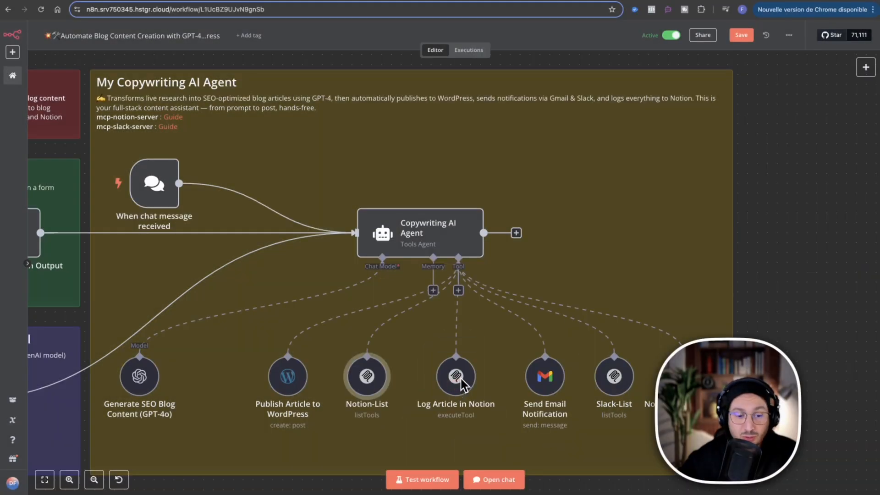
Open the Log Article in Notion node, review its Execute Tool operation, tool name and tool parameters, and return to the canvas.
click(456, 377)
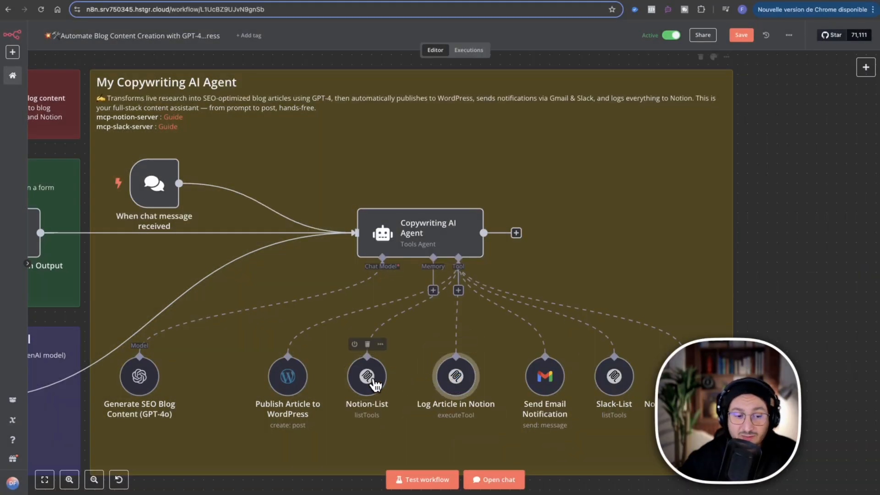
click(373, 381)
click(455, 378)
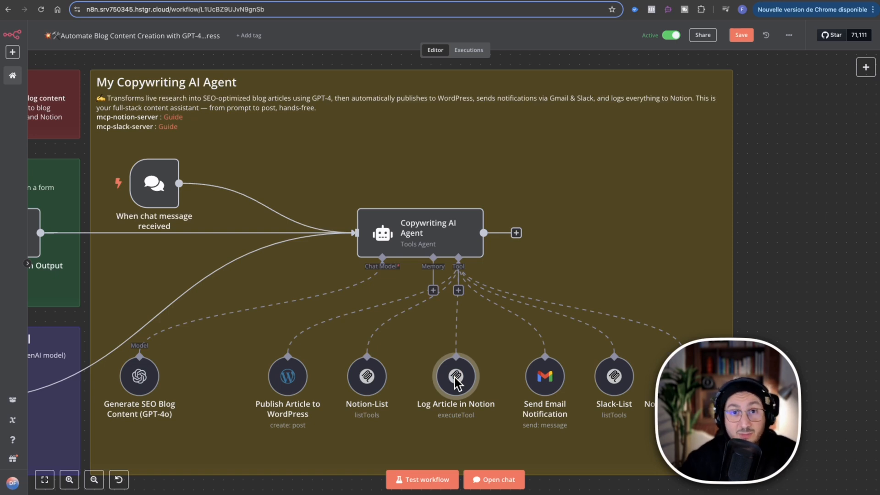
right_click(456, 378)
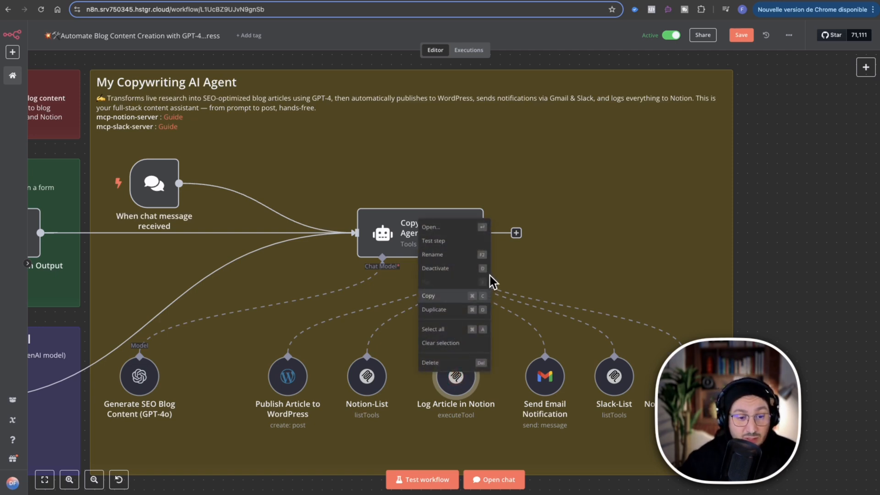
click(459, 227)
click(273, 155)
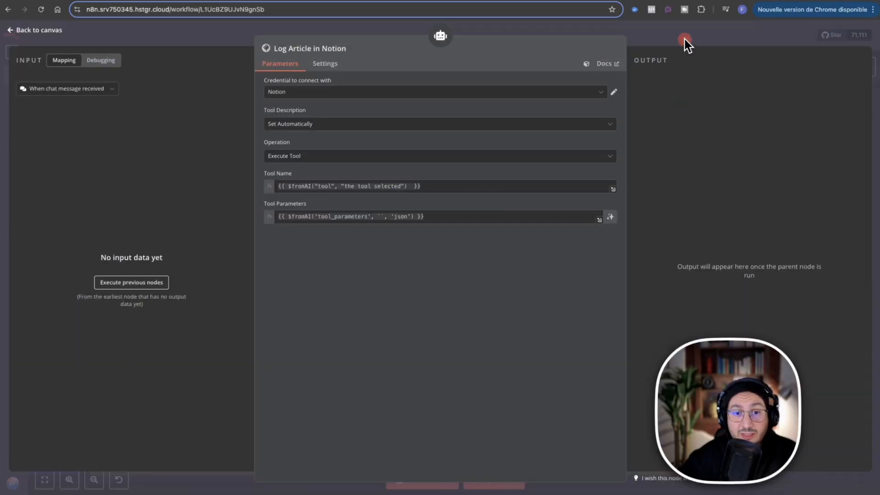
click(669, 36)
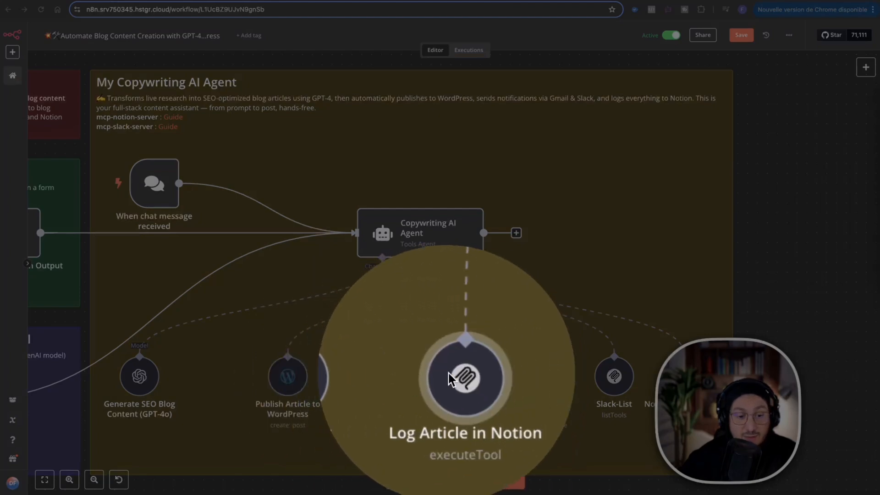
click(456, 379)
right_click(456, 380)
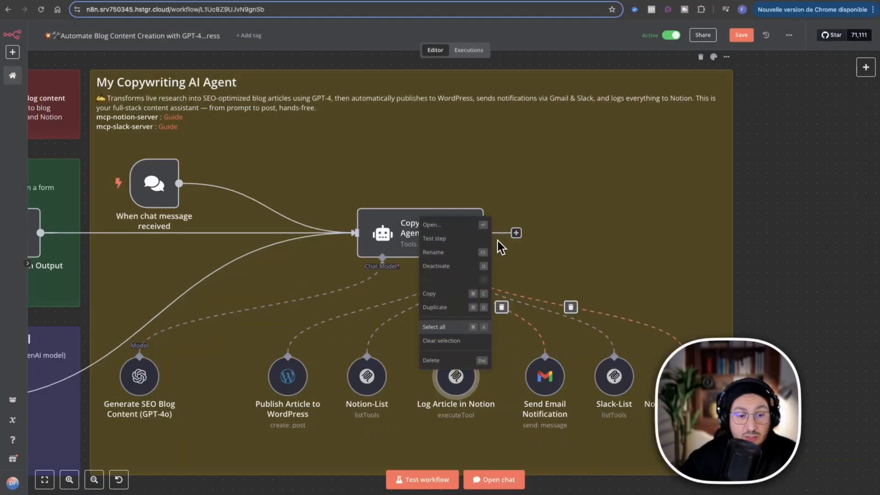
click(462, 228)
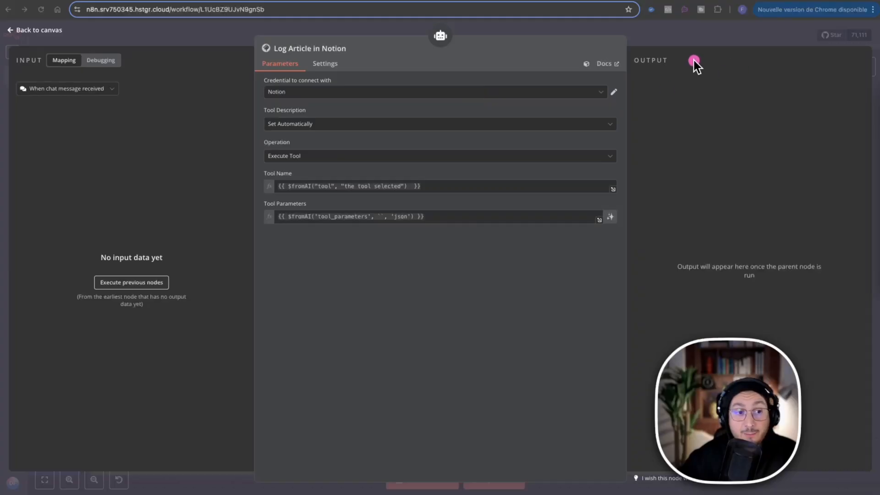
click(662, 36)
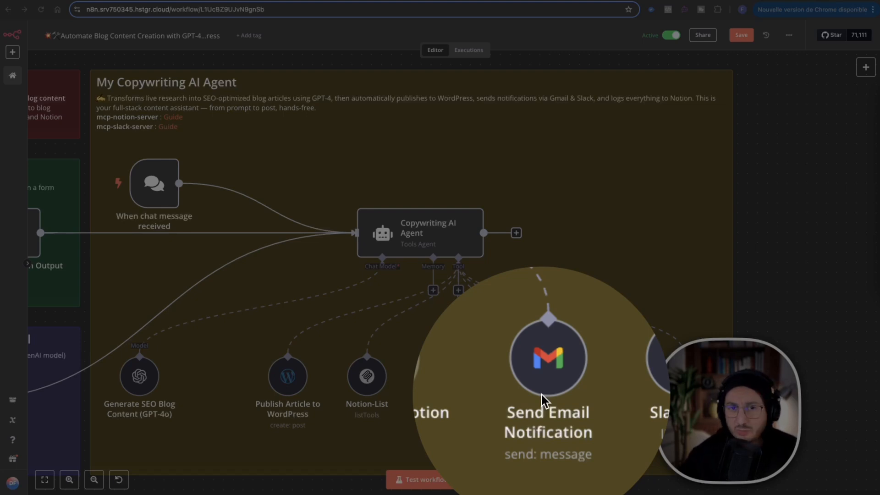
click(542, 394)
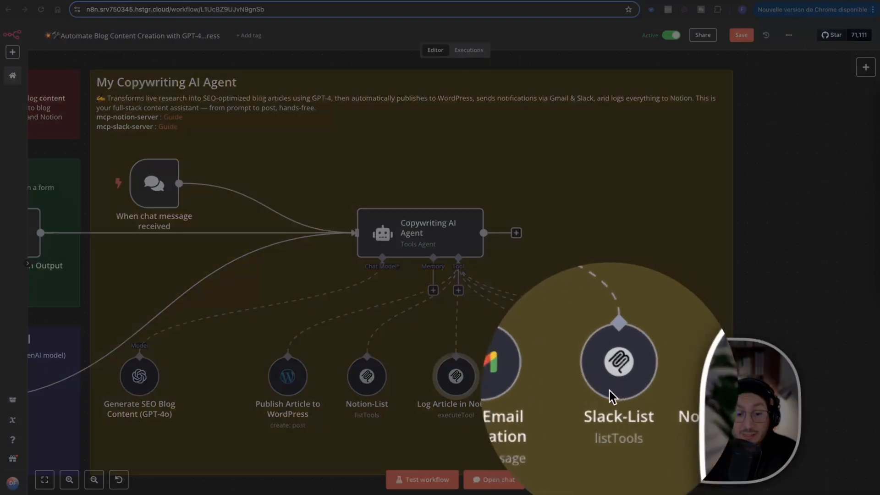
click(611, 392)
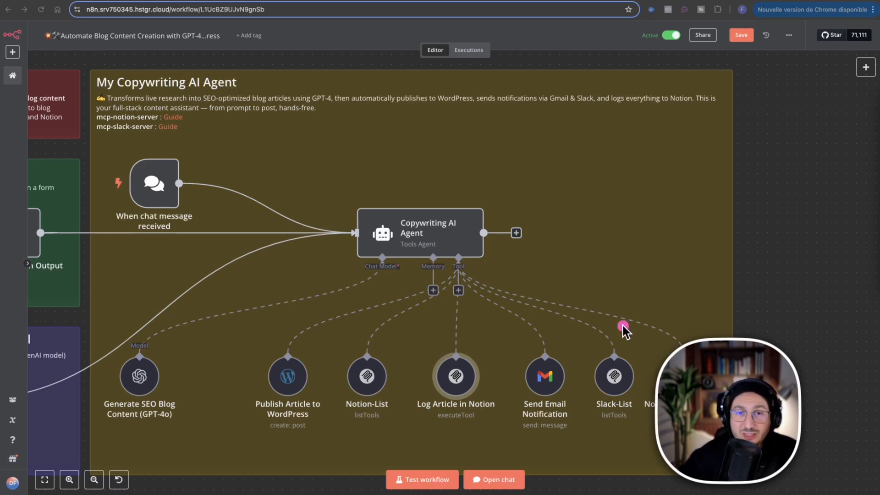
mouse_move(426, 204)
mouse_down()
mouse_move(569, 230)
mouse_move(688, 328)
mouse_up()
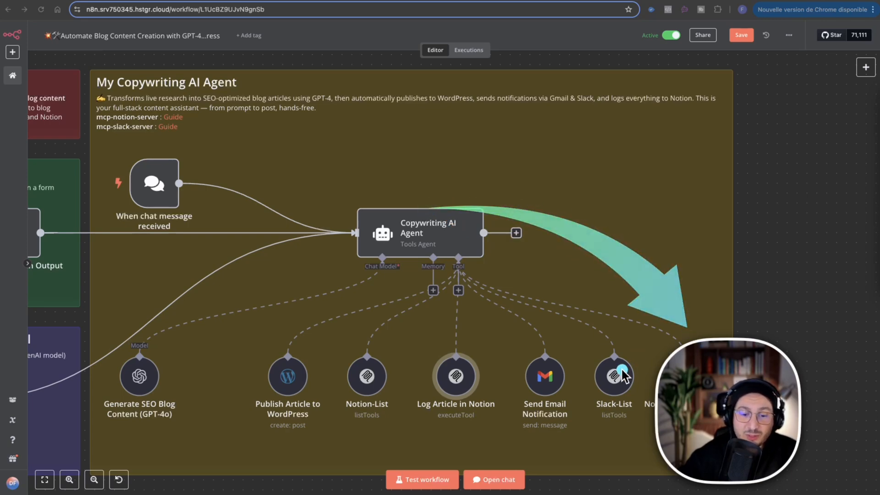
key(ctrl)
key(ctrl)
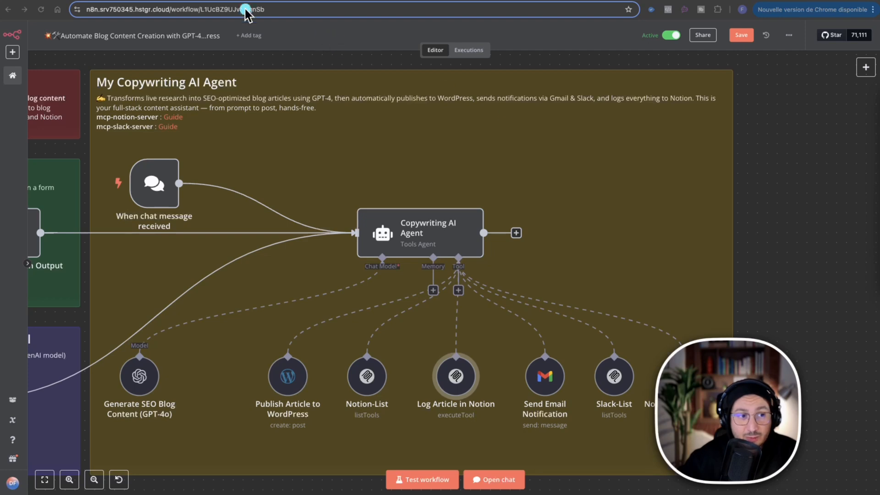
Switch to the n8n Docs AI agent diagram and examine the agent's chat trigger, output and chat model connections.
click(162, 1)
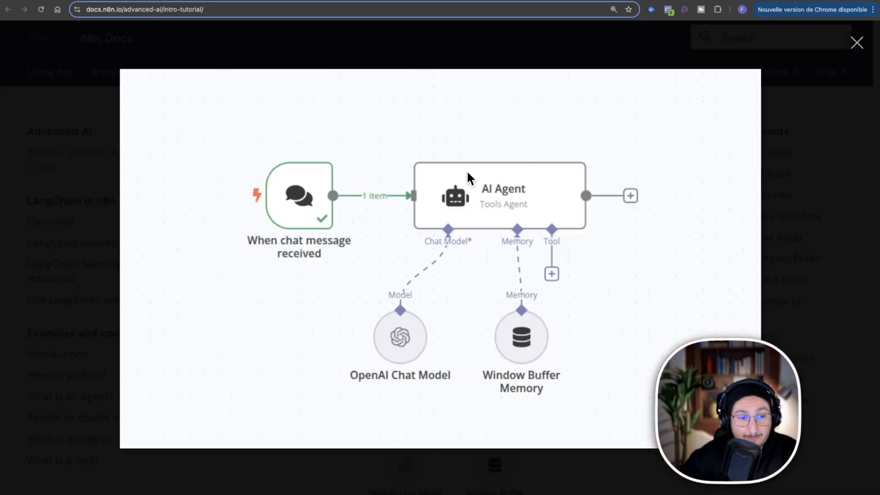
drag(270, 165, 429, 193)
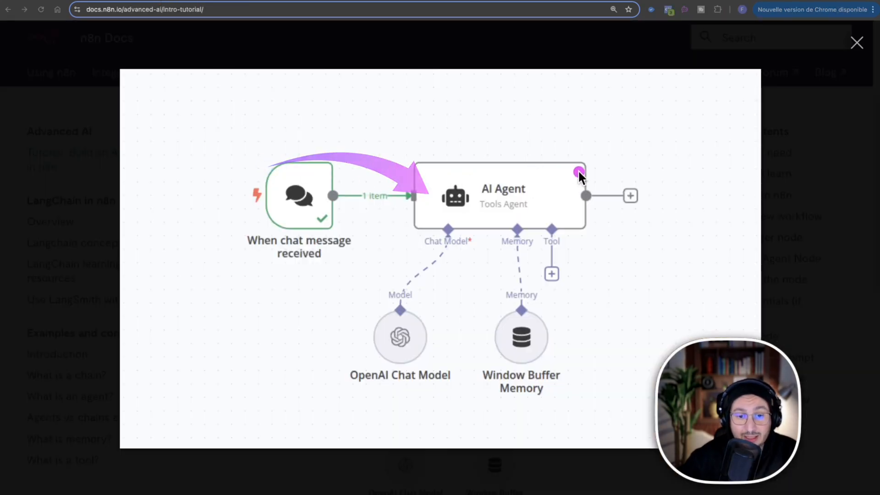
drag(589, 173, 711, 191)
drag(479, 227, 384, 316)
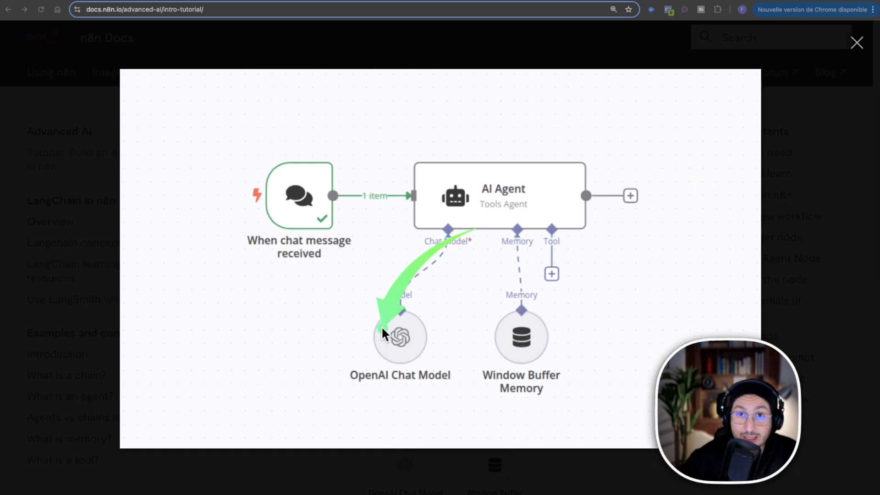
Examine the n8n Docs diagram's memory and tool connections, its chat trigger, and how the agent links to the chat model.
mouse_move(504, 220)
mouse_down()
mouse_move(499, 268)
mouse_move(515, 302)
mouse_up()
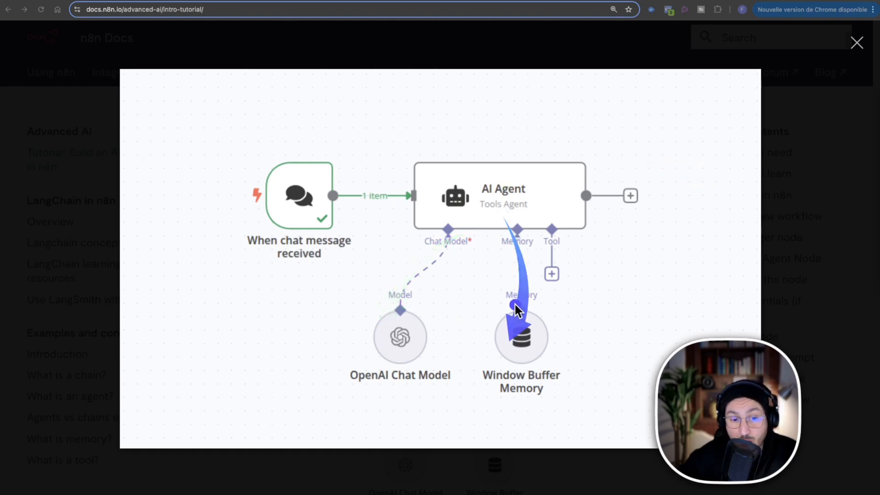
drag(544, 215, 564, 282)
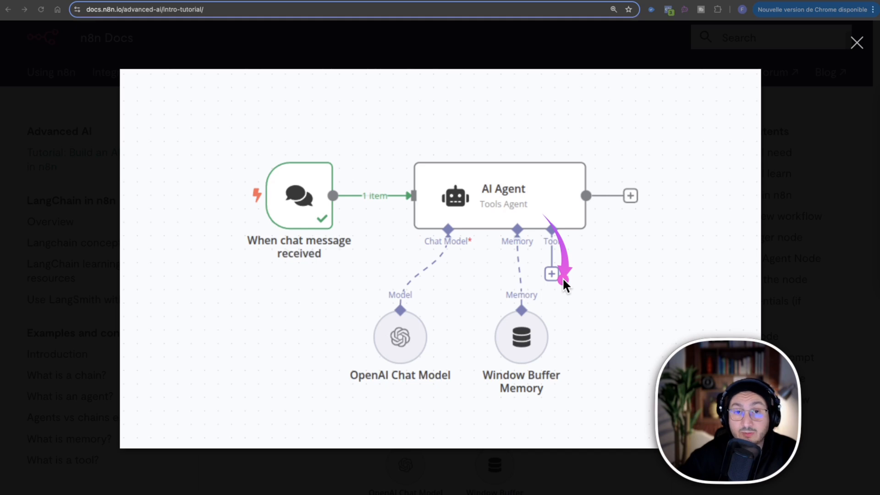
mouse_move(289, 196)
mouse_down()
mouse_move(466, 190)
mouse_move(394, 295)
mouse_up()
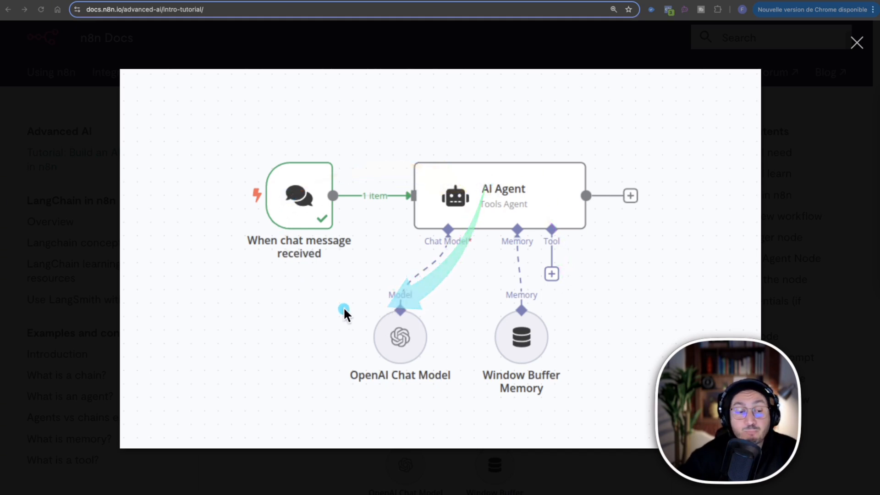
mouse_move(356, 324)
mouse_down()
mouse_move(411, 192)
mouse_move(311, 180)
mouse_up()
drag(389, 308, 457, 267)
key(ctrl+s)
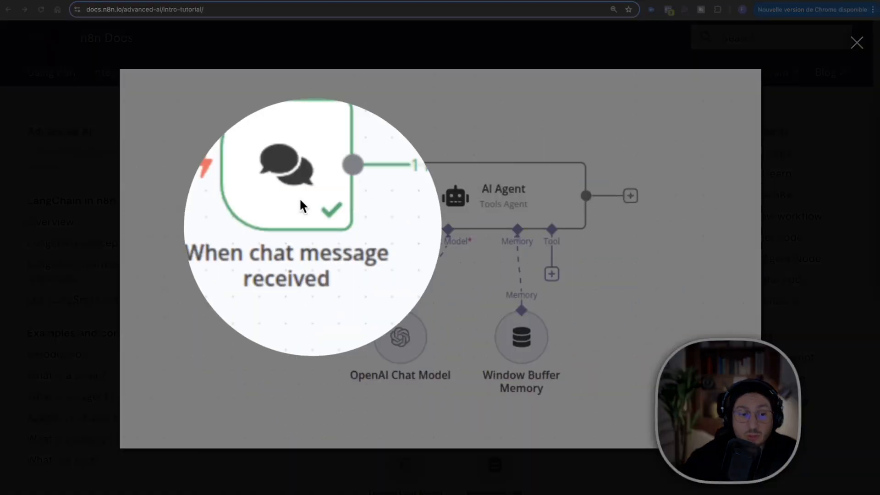
key(Escape)
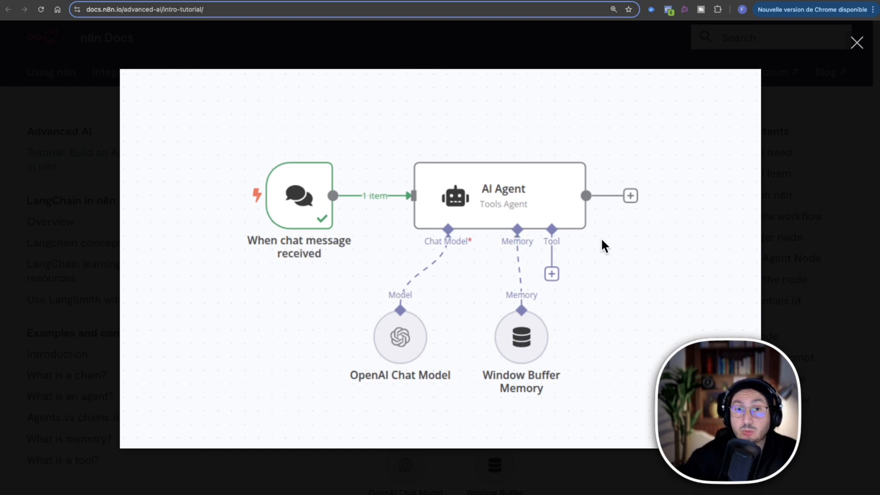
right_click(487, 39)
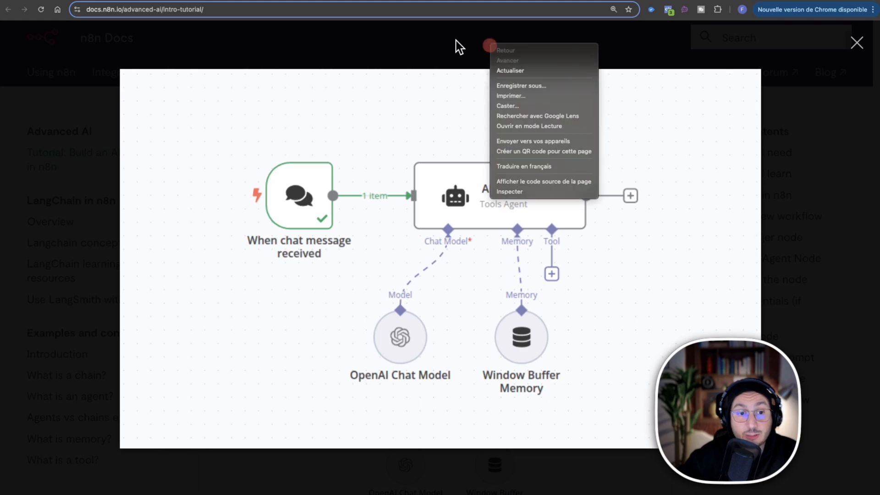
Return to the workflow canvas and trace the Copywriting AI Agent's connections to its WordPress, Notion, Gmail, Slack and chat model nodes.
click(375, 39)
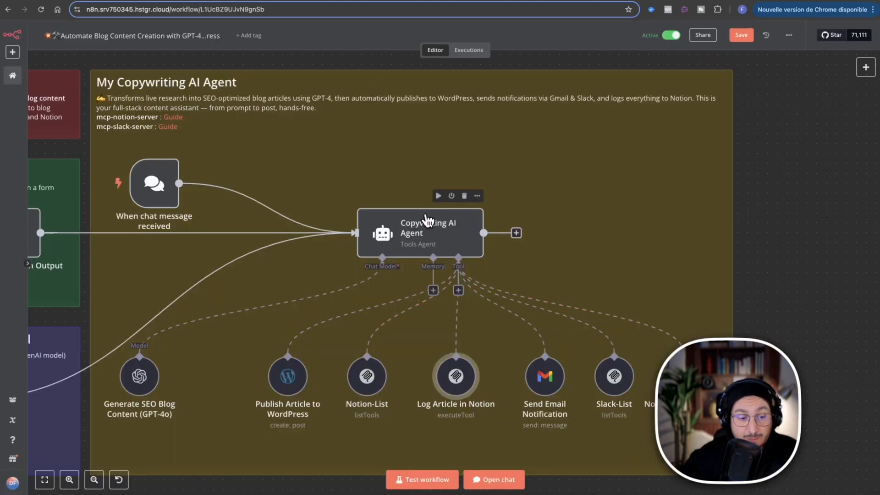
drag(375, 246, 322, 357)
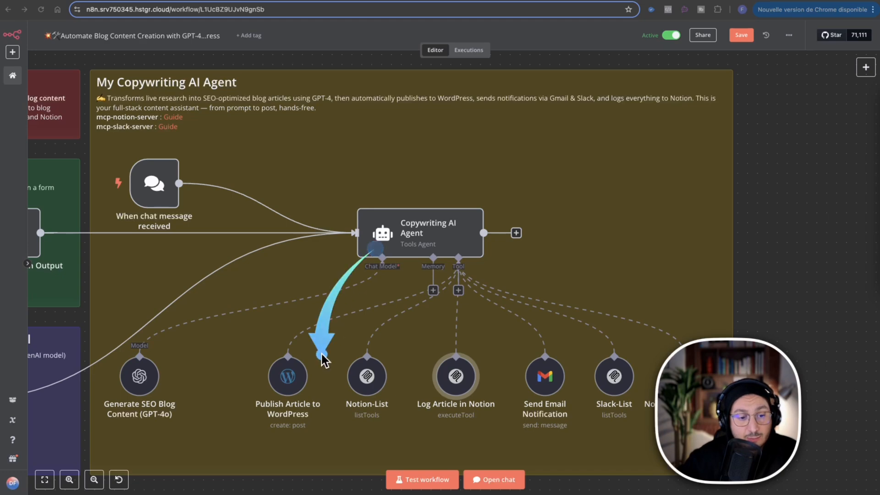
drag(390, 279, 369, 356)
mouse_move(437, 270)
mouse_down()
mouse_move(452, 348)
mouse_move(541, 367)
mouse_up()
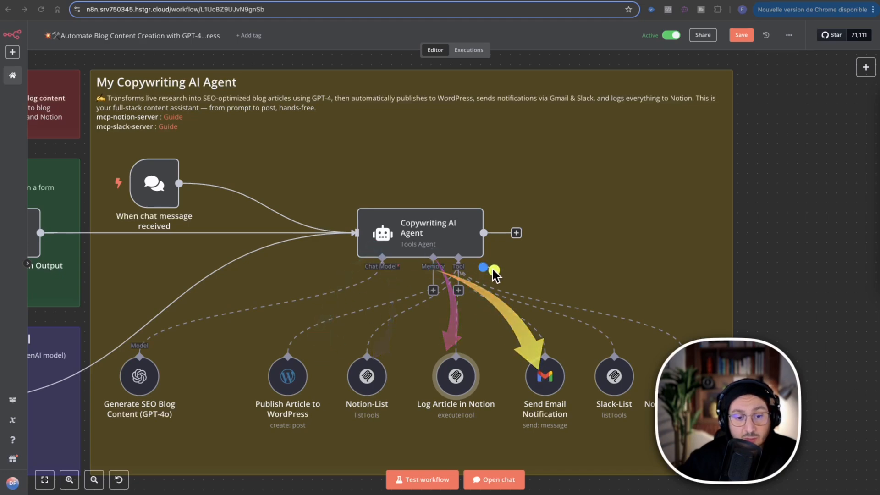
drag(505, 275, 605, 363)
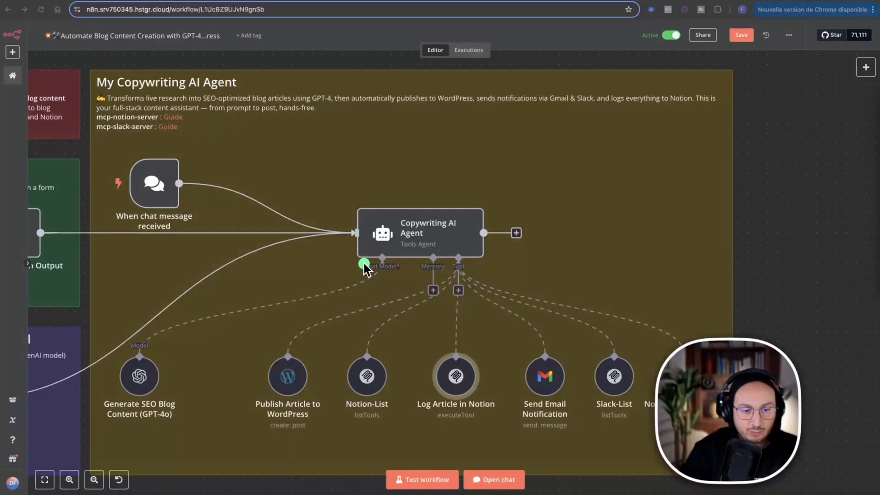
drag(356, 261, 146, 339)
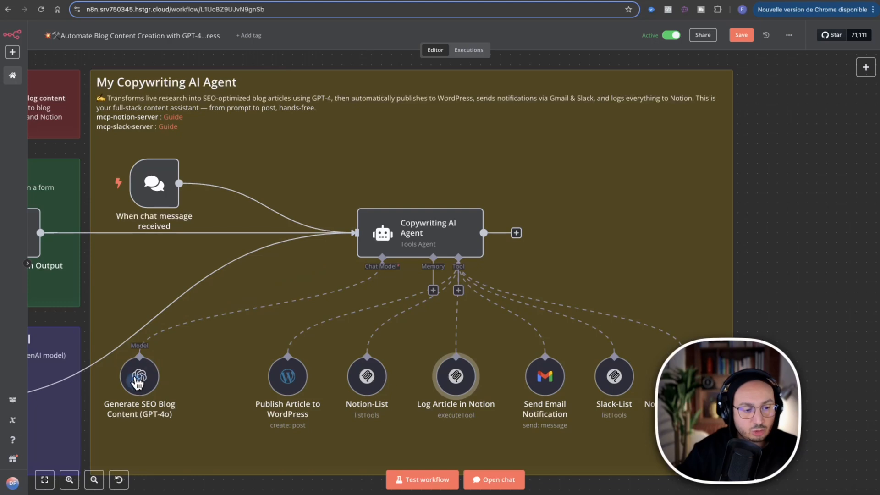
Open the Generate SEO Blog Content (GPT-4o) node and review the OpenAI models available for it.
mouse_move(143, 379)
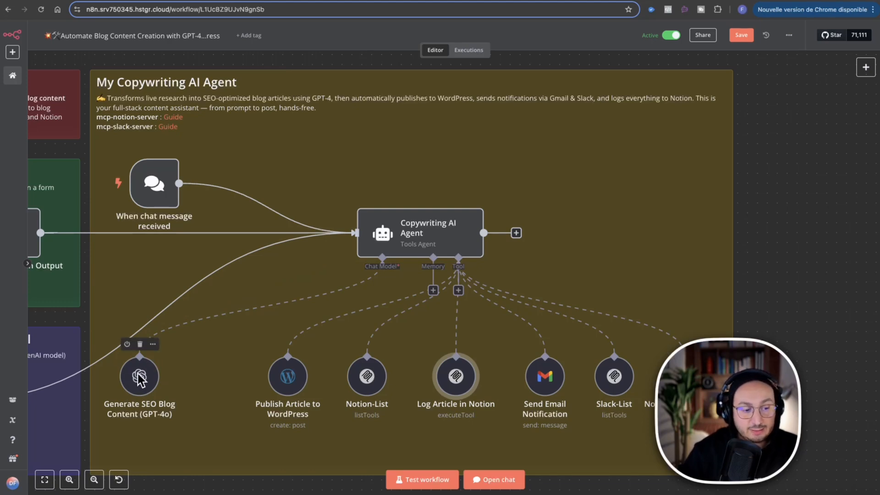
click(139, 378)
right_click(139, 379)
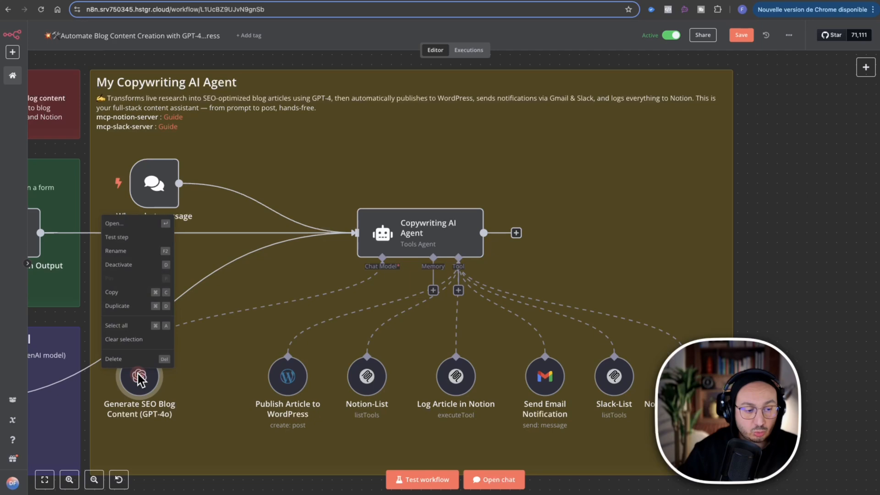
click(134, 230)
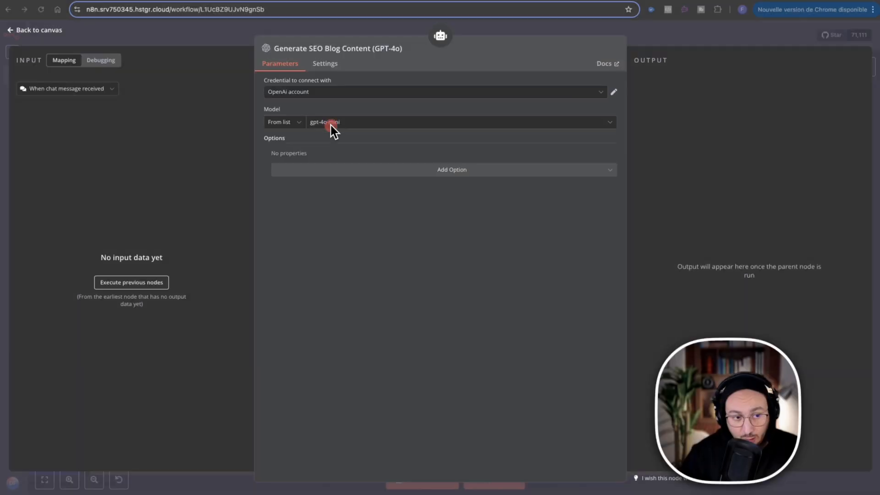
click(338, 123)
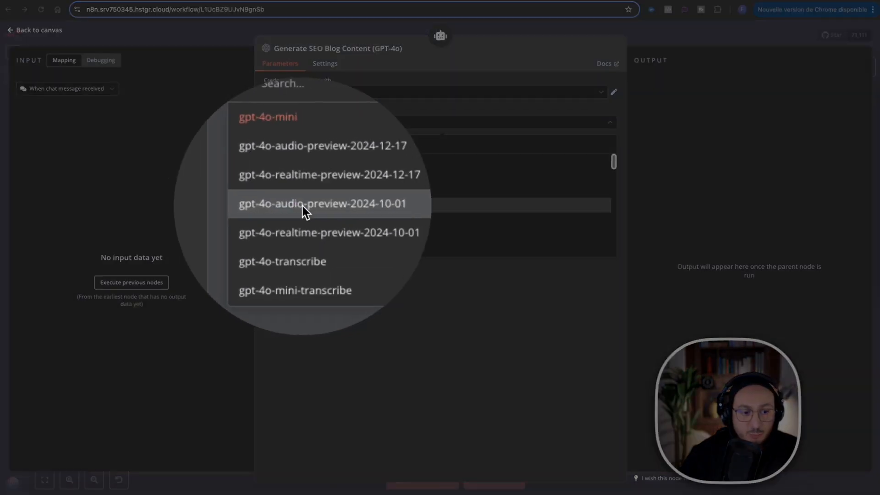
scroll(303, 206, down, 4)
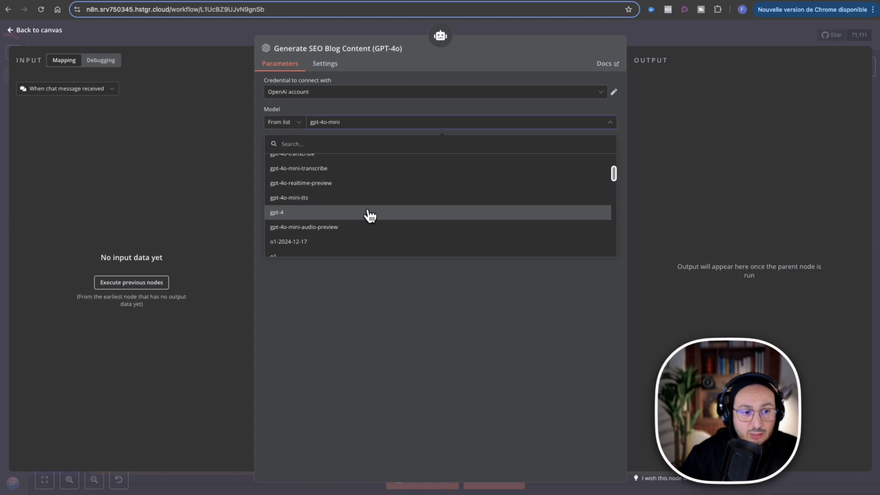
scroll(370, 215, down, 4)
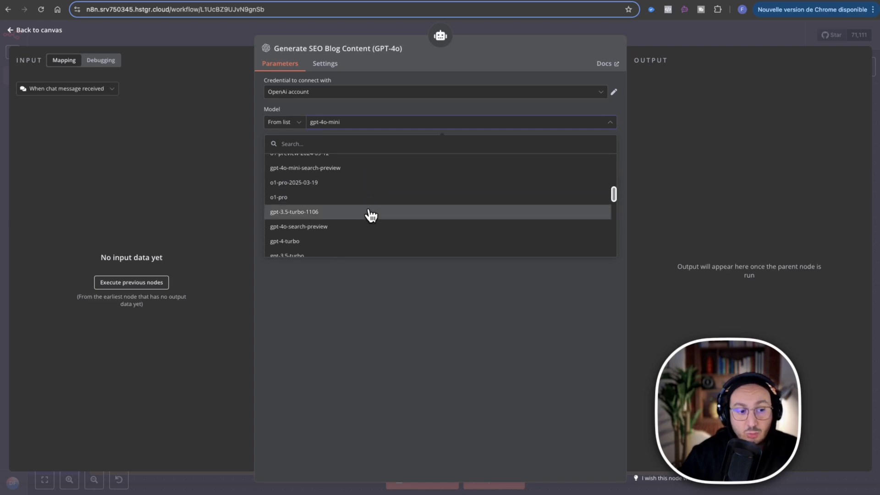
scroll(370, 215, down, 5)
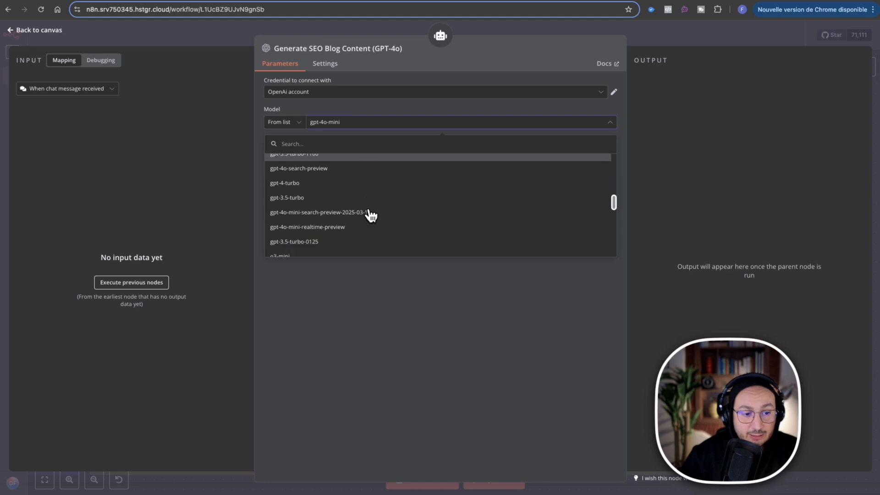
scroll(371, 216, down, 1)
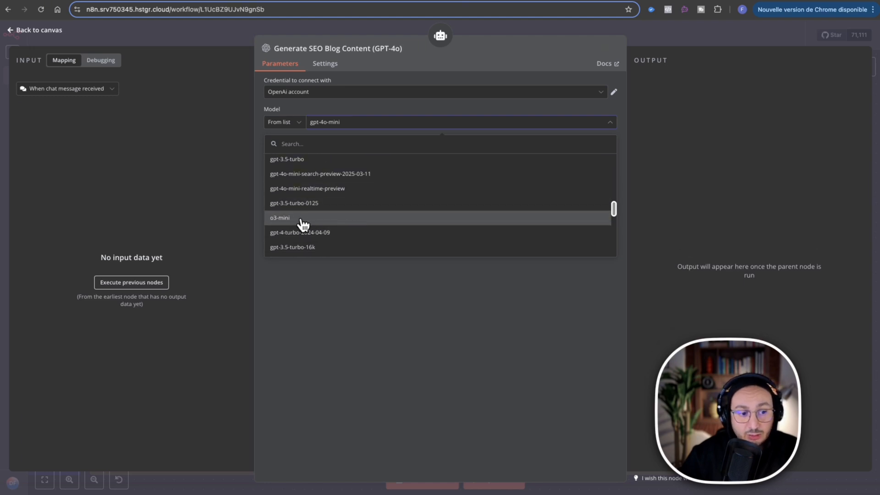
scroll(391, 226, down, 2)
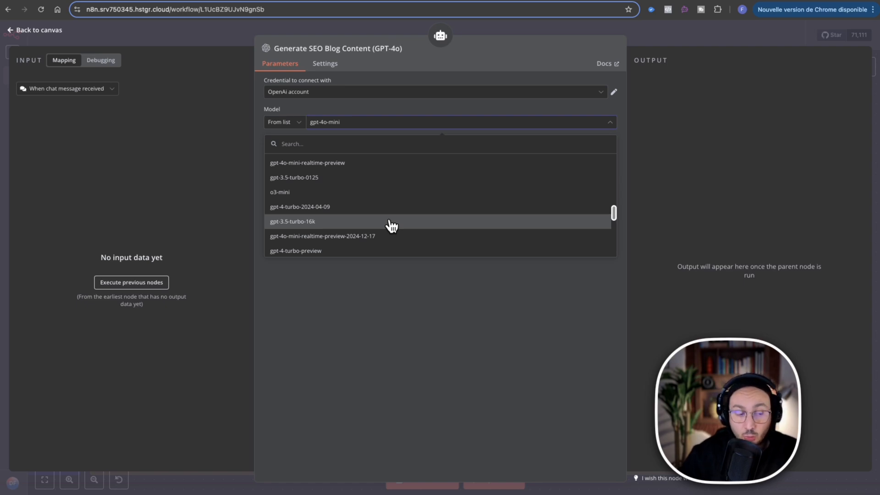
click(373, 109)
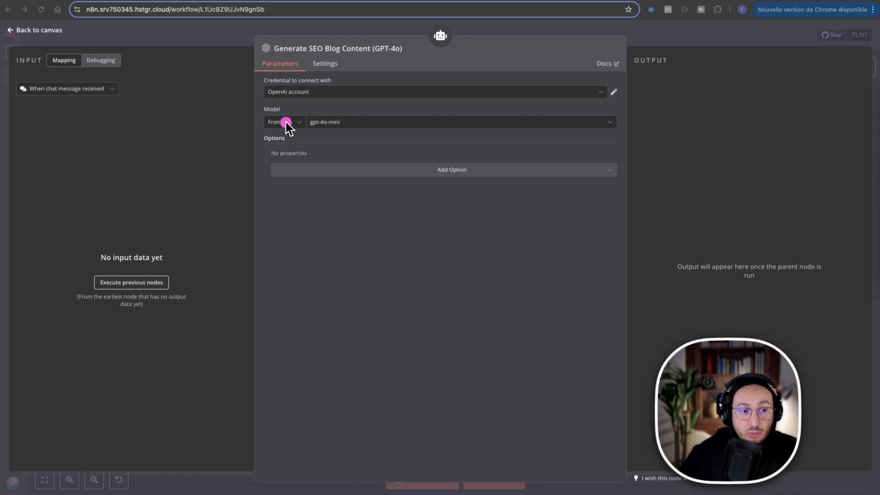
Set the node's model selection mode to By ID, keep gpt-4o-mini as the model, and return to the canvas.
click(295, 125)
click(294, 150)
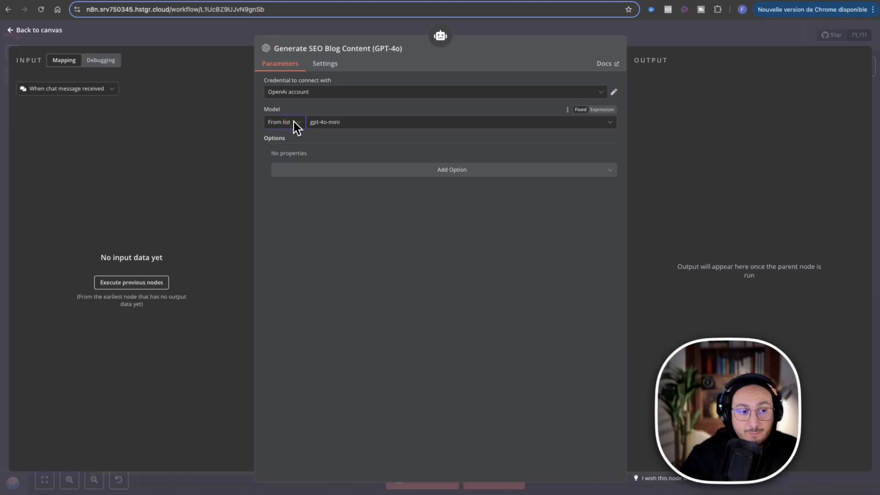
click(295, 123)
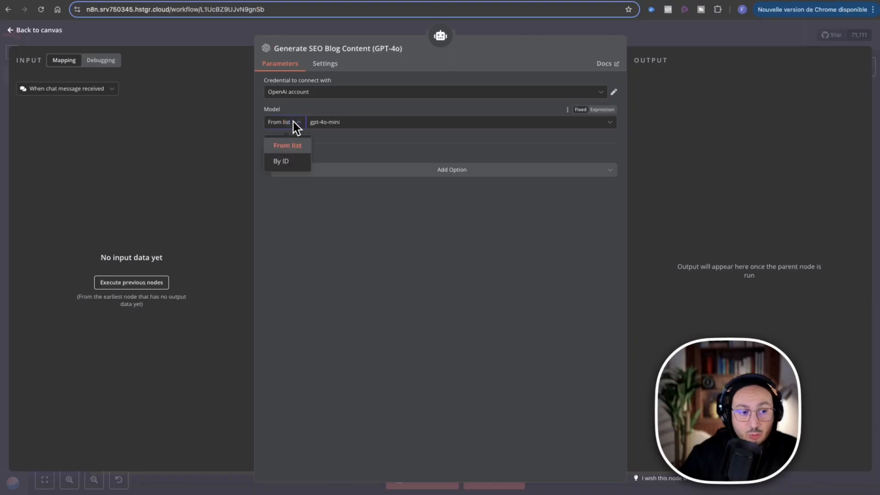
click(287, 163)
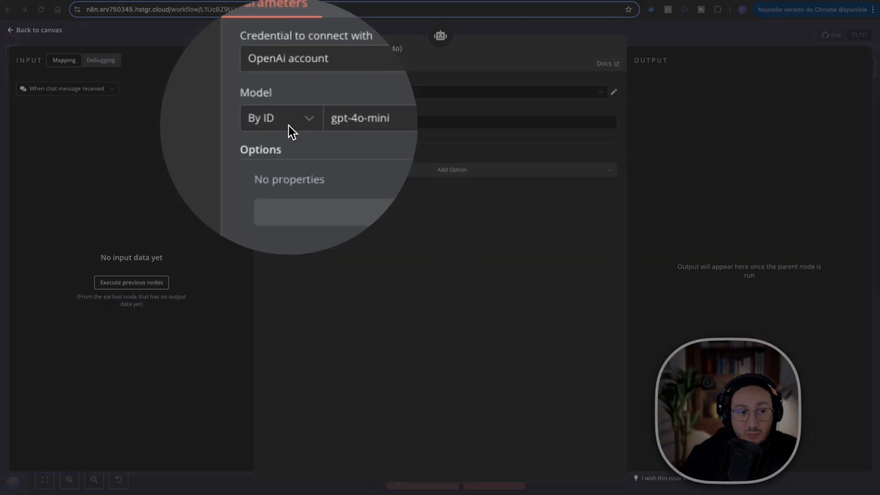
click(289, 125)
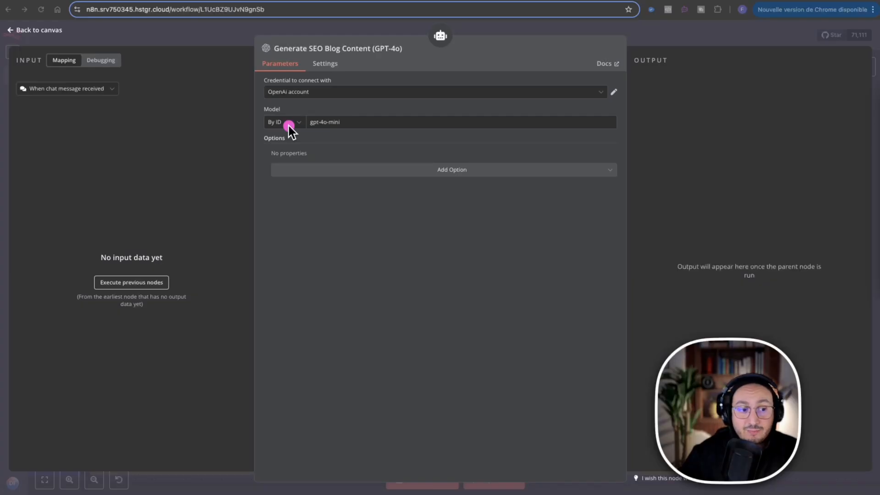
click(334, 123)
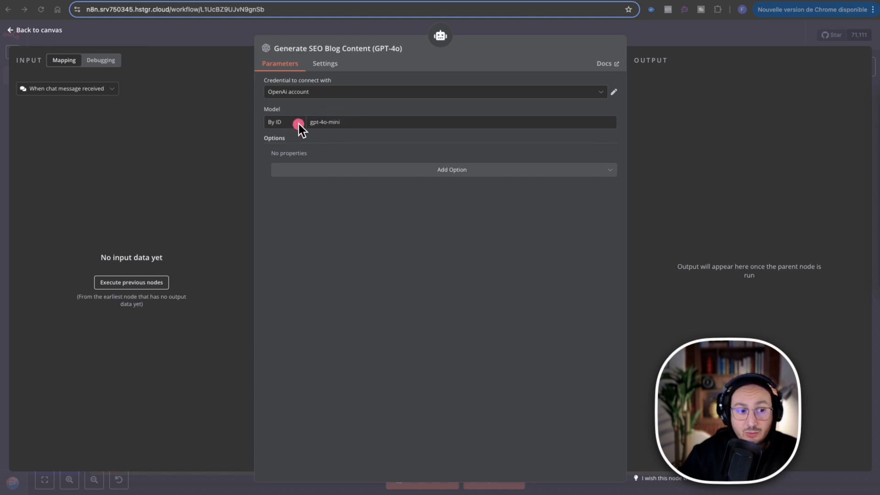
key(Escape)
click(330, 121)
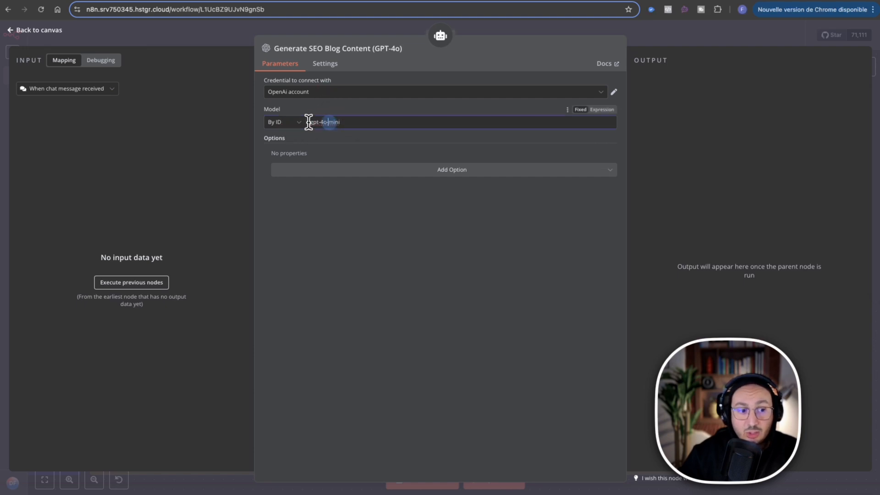
click(275, 23)
Reopen the Generate SEO Blog Content (GPT-4o) node and set its model selection mode to From list.
mouse_move(137, 350)
scroll(138, 352, left, 10)
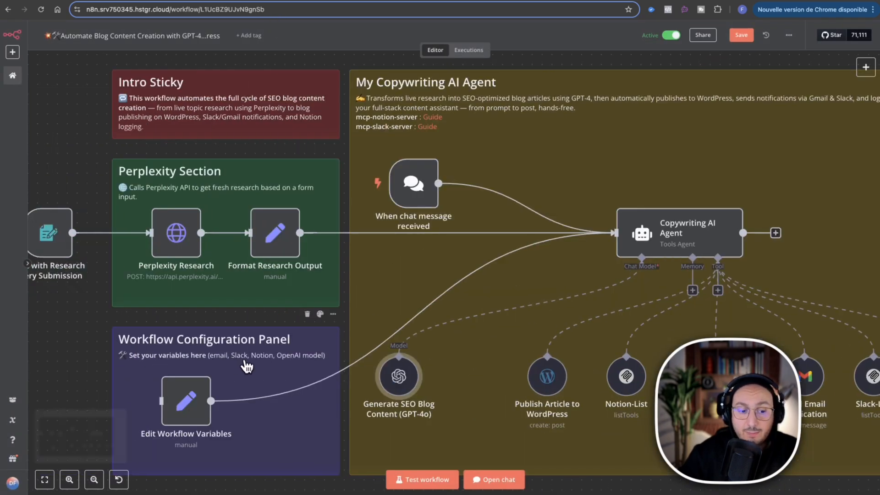
scroll(247, 364, right, 3)
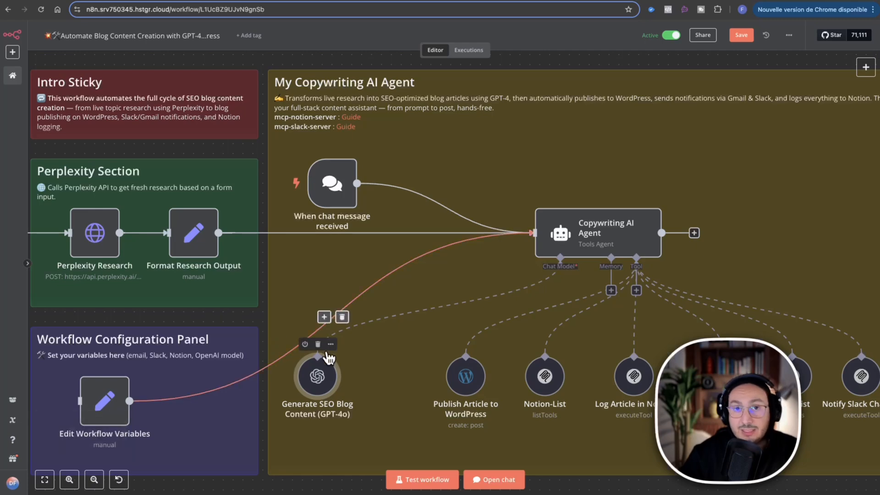
mouse_move(323, 373)
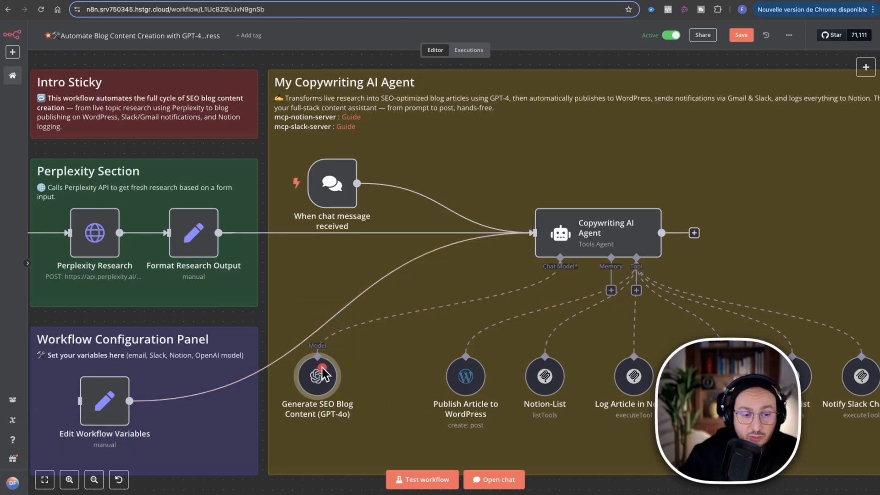
click(331, 343)
click(302, 217)
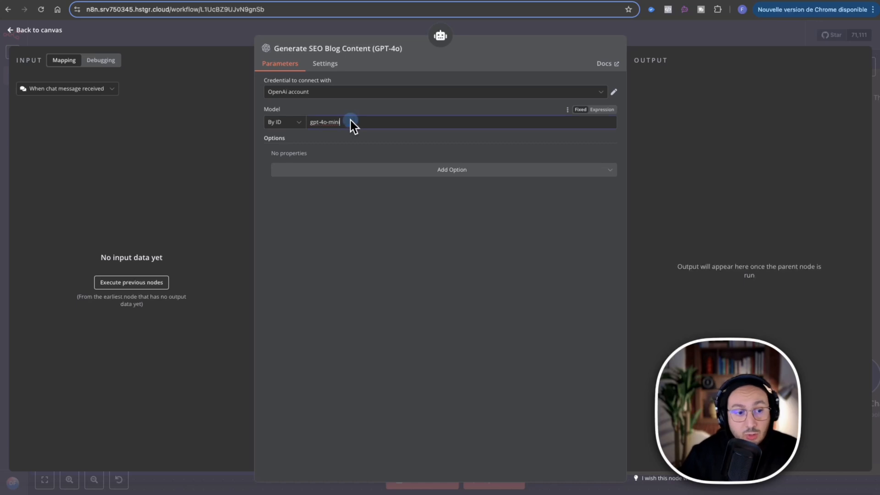
click(275, 124)
click(293, 146)
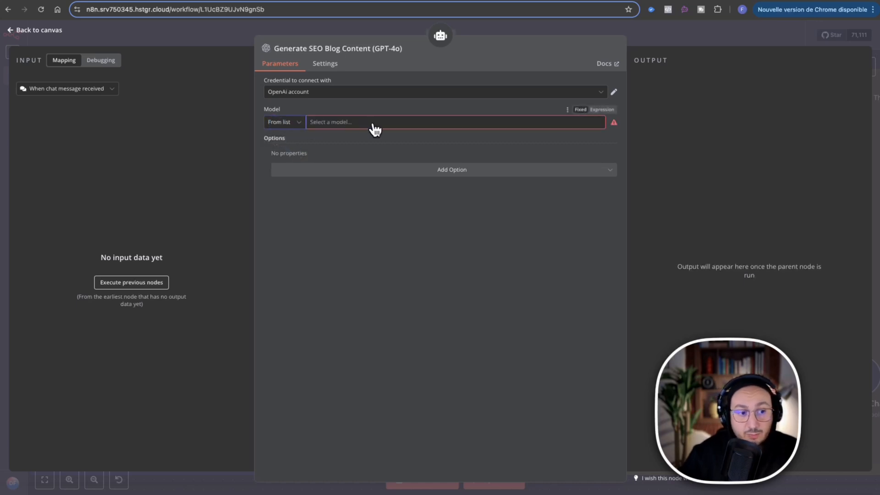
Browse the available OpenAI models and select gpt-4o-mini from the list for the Generate SEO Blog Content node.
click(367, 122)
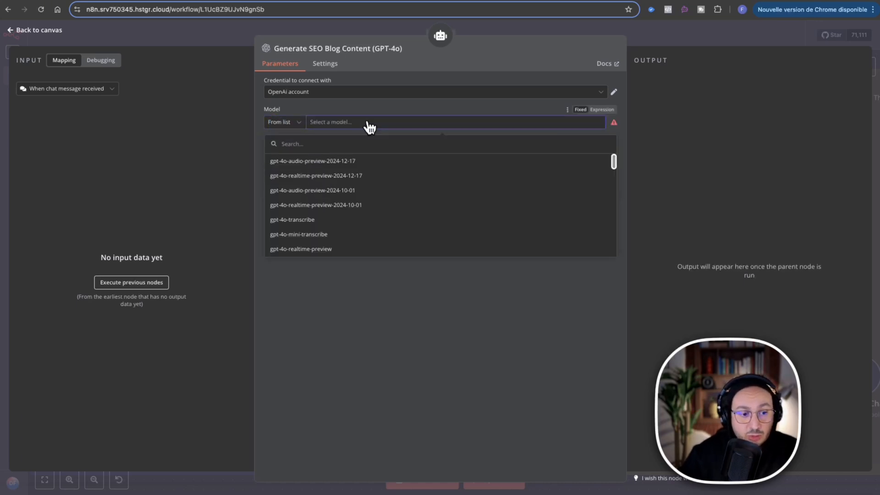
scroll(388, 197, down, 2)
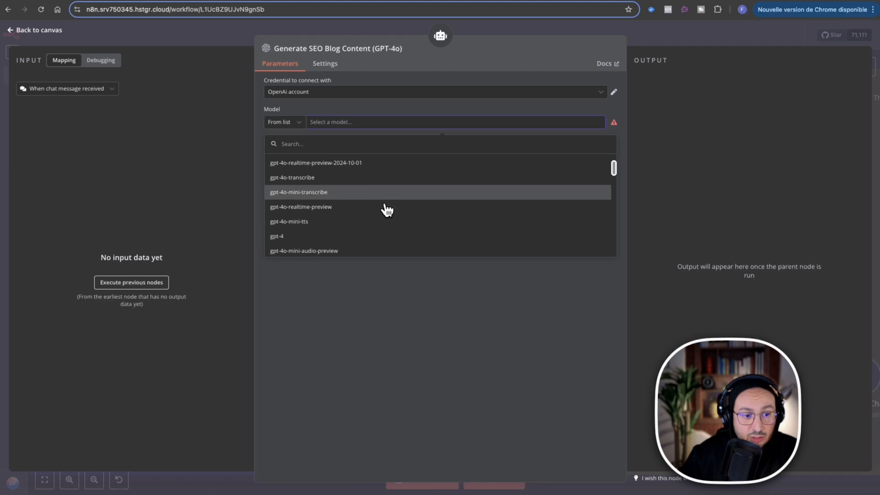
scroll(387, 210, down, 3)
scroll(387, 212, up, 1)
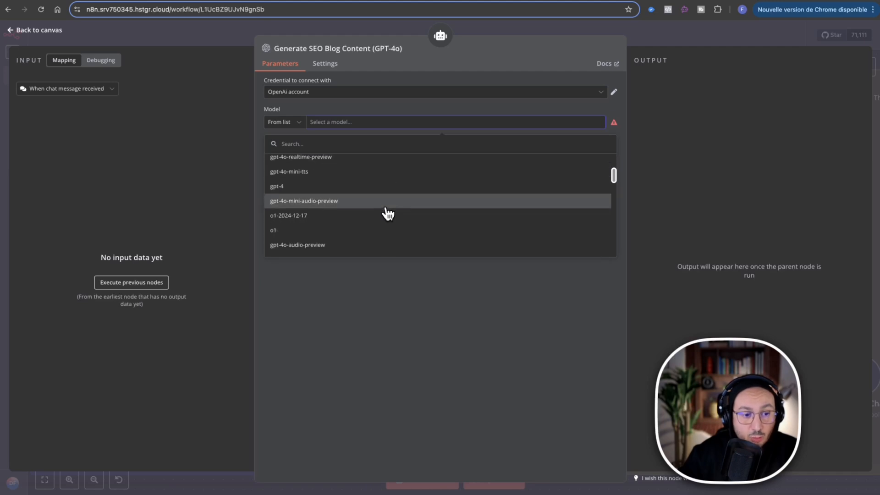
scroll(387, 213, up, 4)
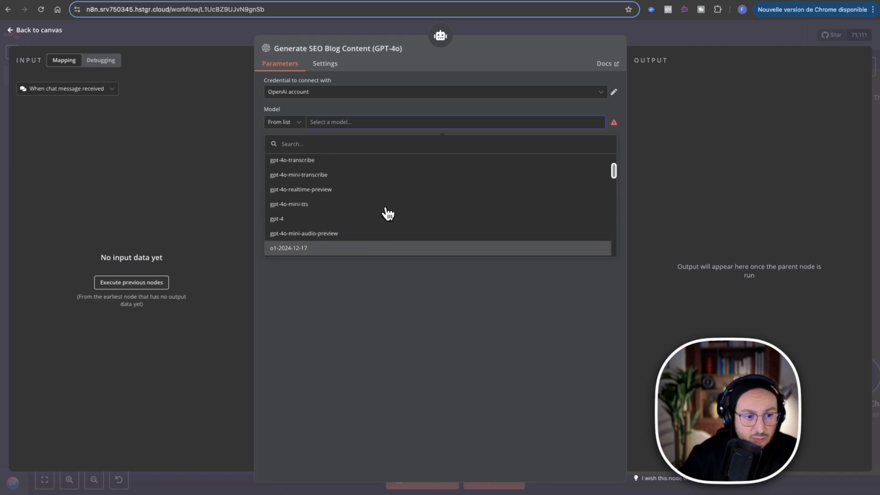
scroll(388, 213, down, 5)
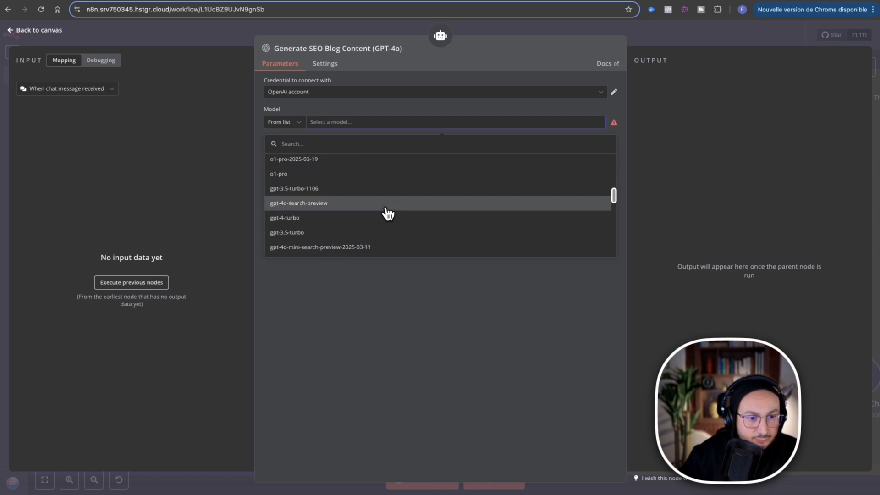
scroll(387, 213, down, 1)
scroll(387, 213, down, 5)
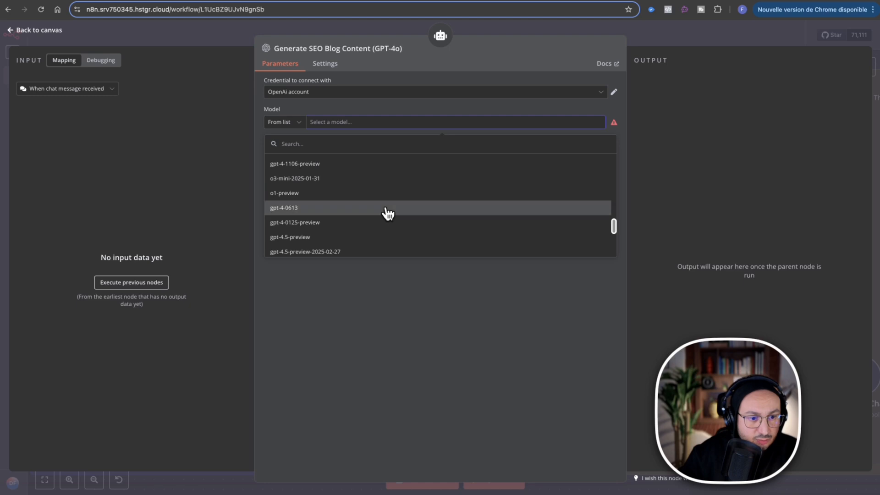
scroll(388, 213, down, 4)
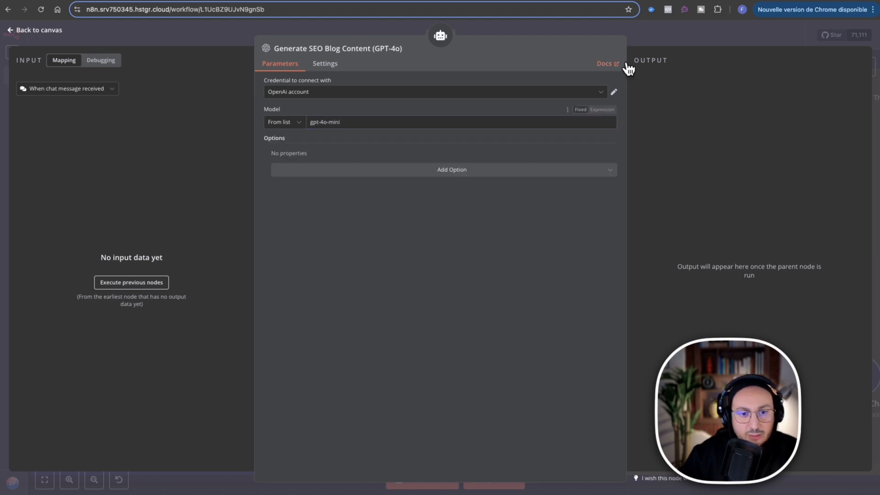
Review the additional options that can be added to the chat model node, and return to the canvas.
click(594, 172)
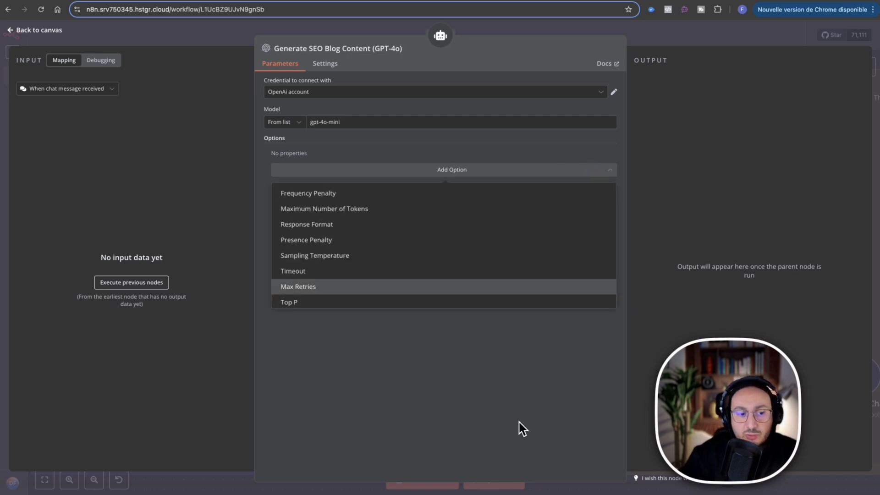
click(489, 365)
click(672, 39)
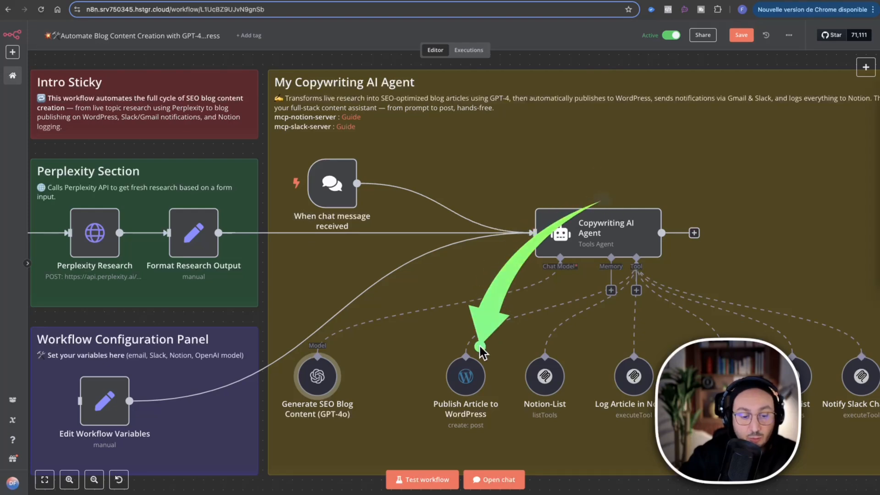
Open the settings of the Publish Article to WordPress node.
right_click(460, 392)
click(461, 390)
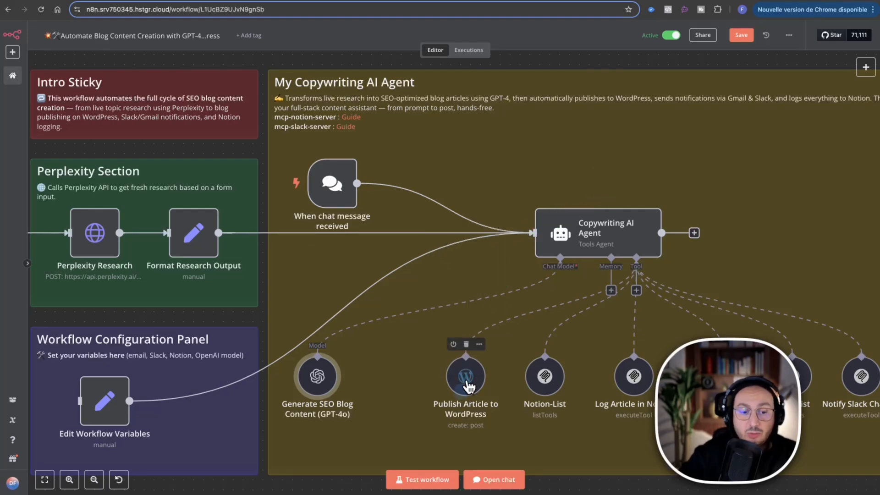
right_click(468, 383)
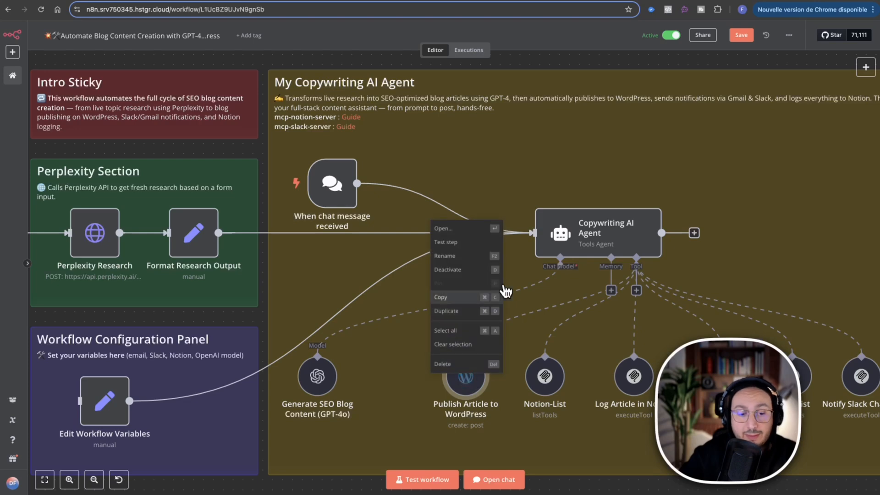
click(477, 234)
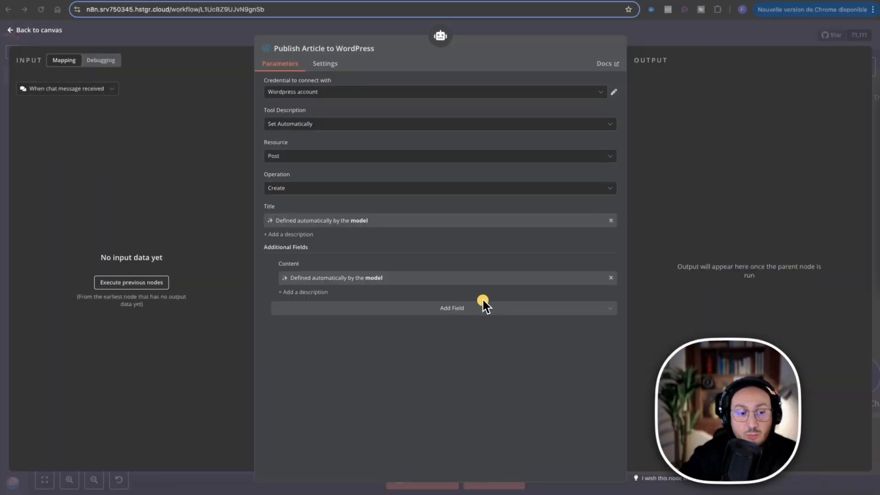
Add a Status field set to Publish to the WordPress post's additional fields and return to the canvas.
click(456, 310)
scroll(340, 403, down, 2)
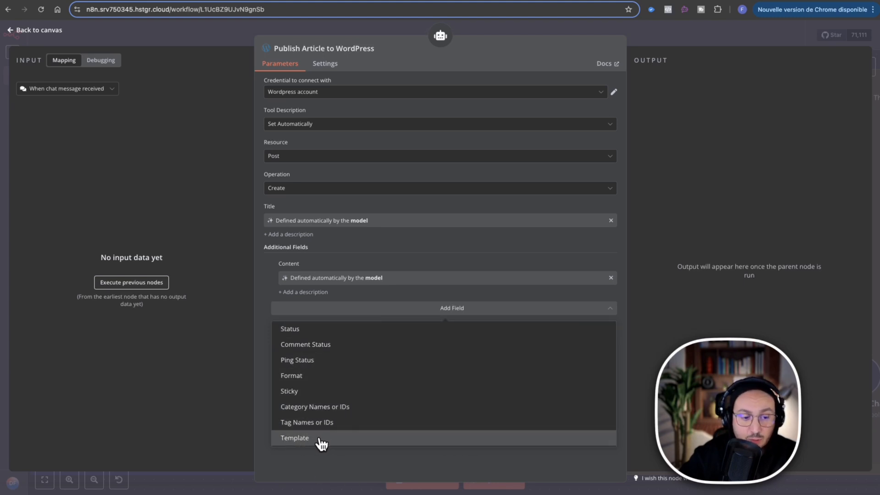
scroll(318, 434, up, 1)
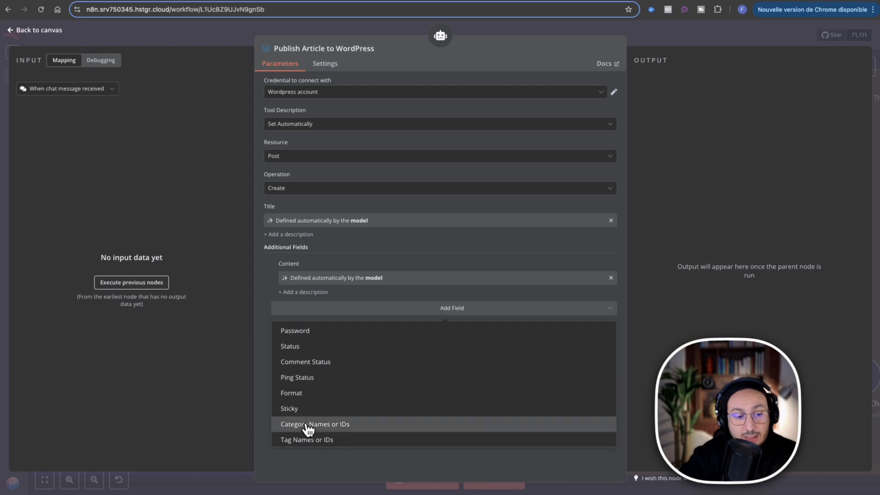
click(320, 346)
click(522, 325)
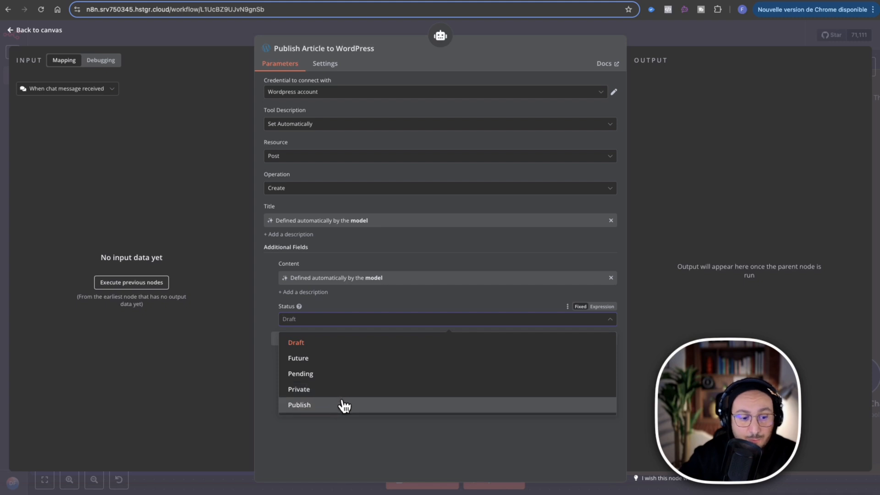
click(325, 406)
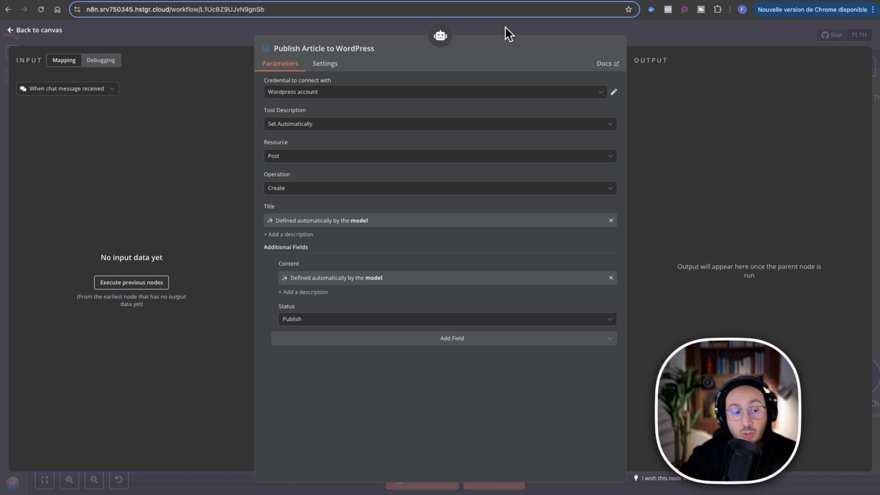
click(488, 30)
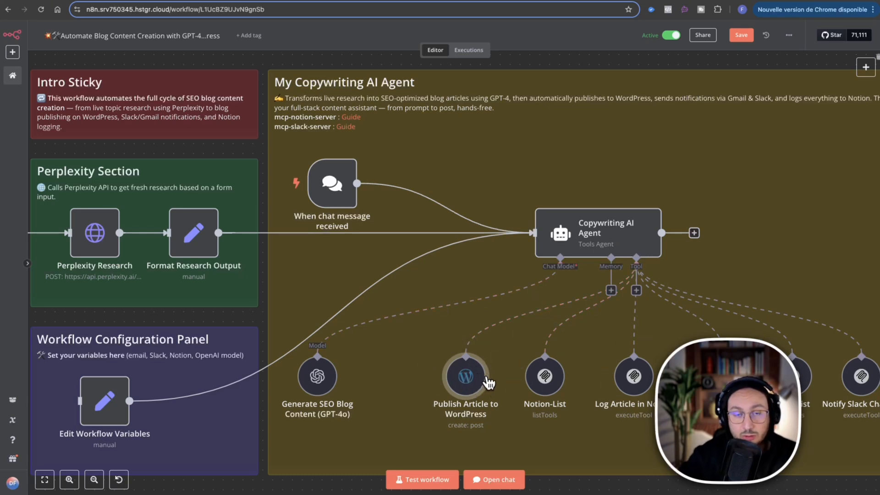
Search the node library for the WordPress node and close the search without adding anything.
click(473, 397)
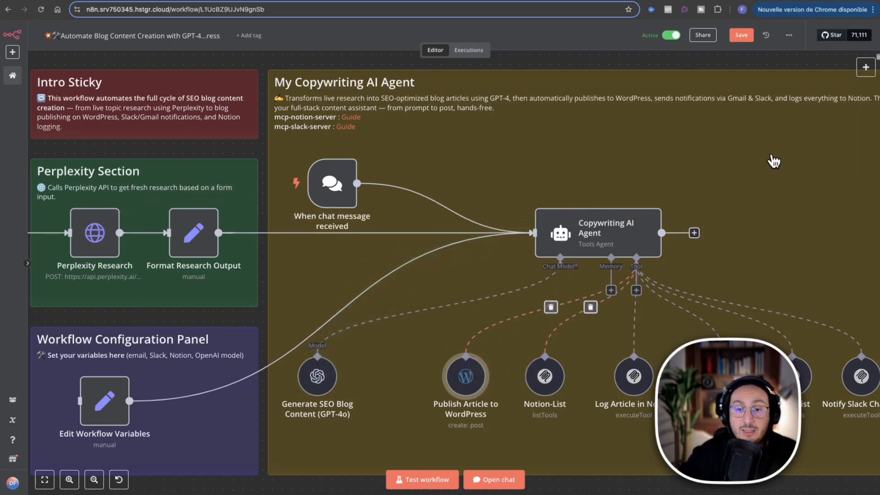
click(866, 67)
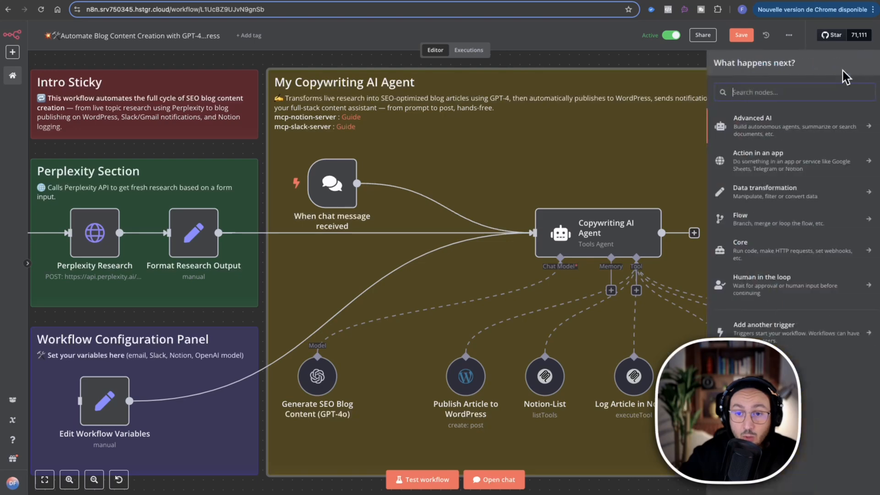
text(wordpr)
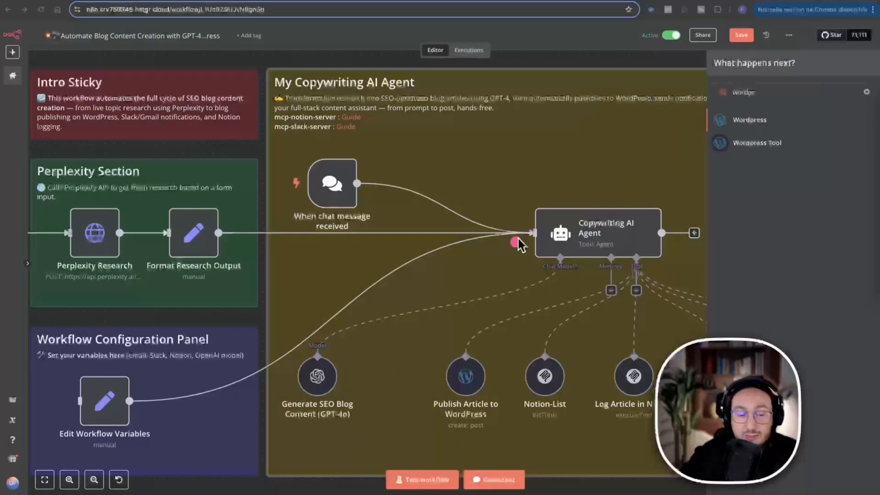
click(478, 297)
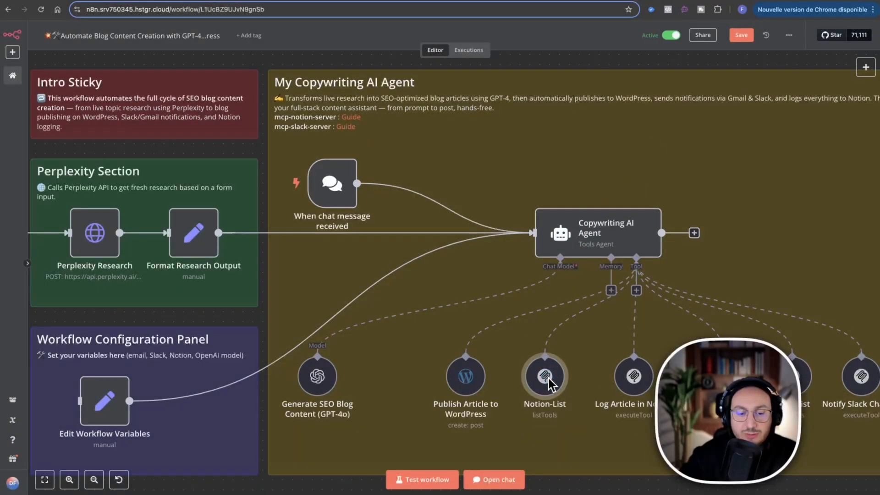
Search the node library for the Notion node and for the MCP Client node, and close the search.
click(867, 67)
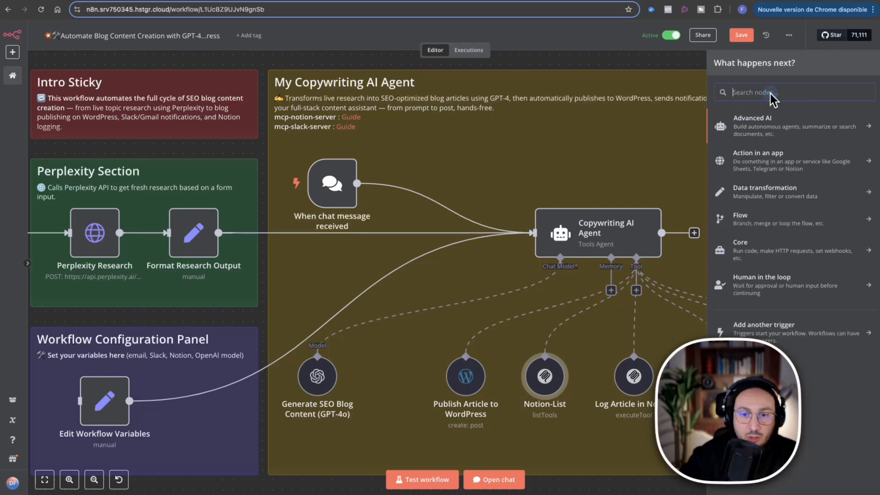
text(notion)
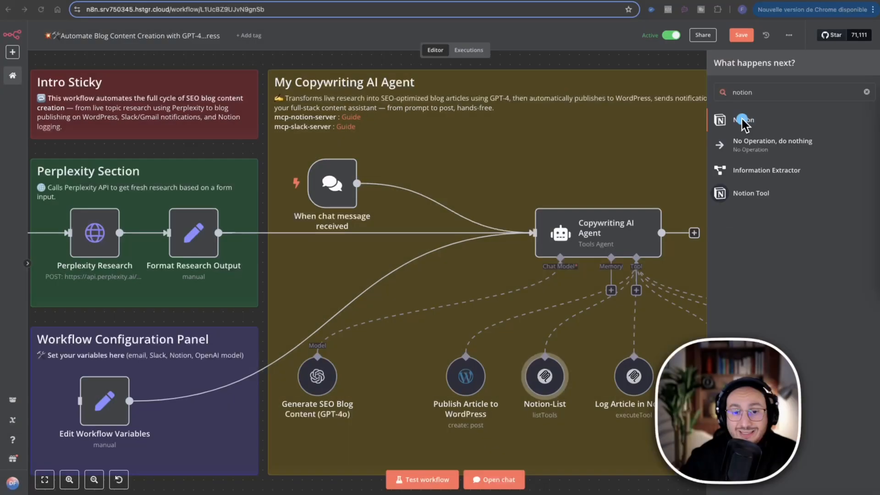
click(736, 122)
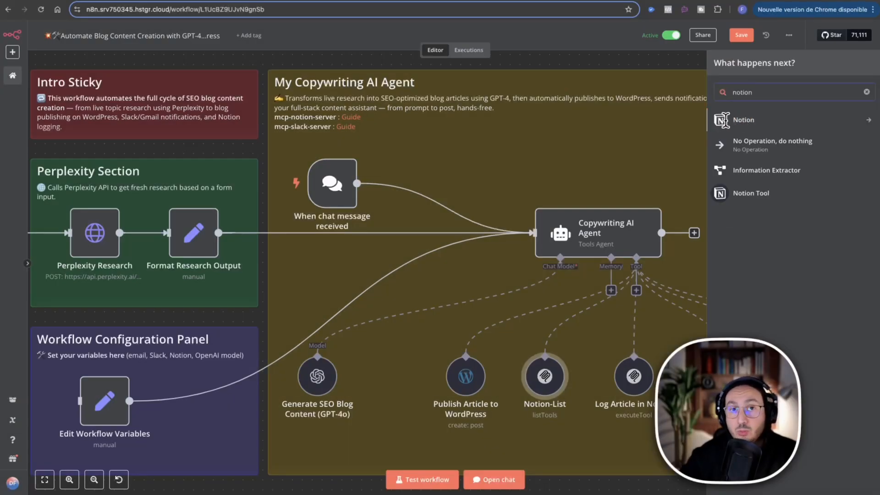
double_click(767, 92)
text(mcp)
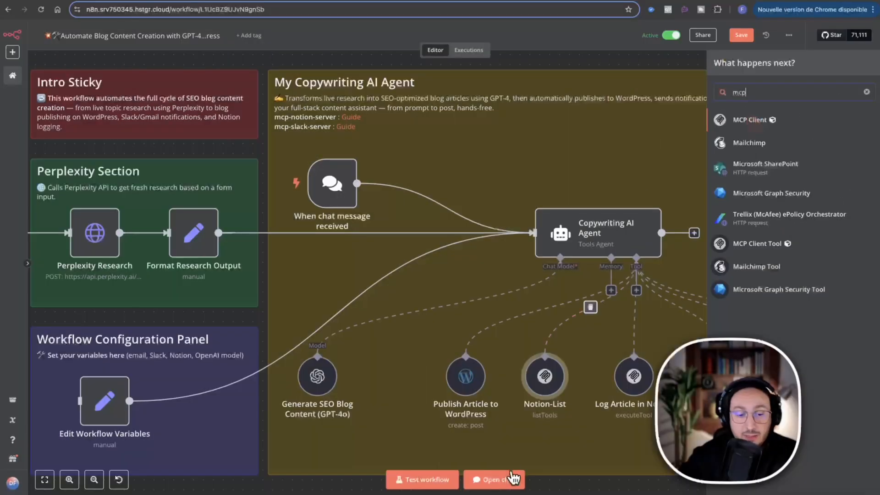
click(497, 410)
Open the Notion-List node and its Notion credential for editing.
click(542, 380)
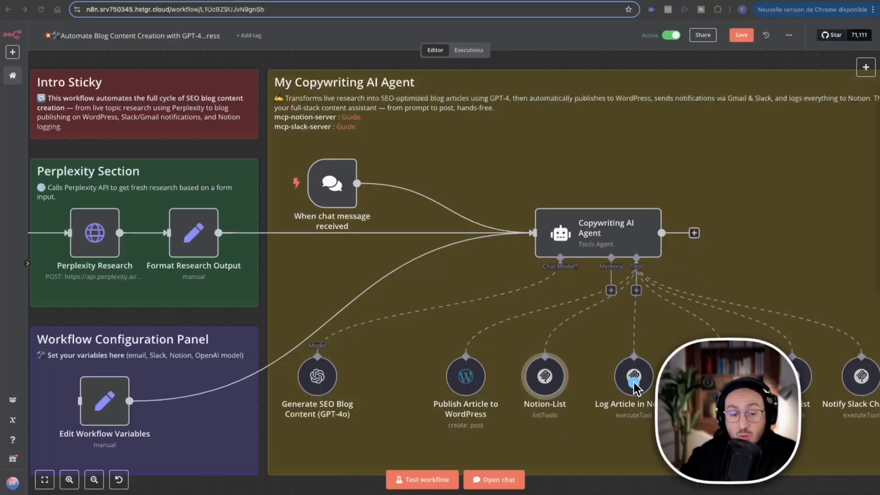
right_click(546, 373)
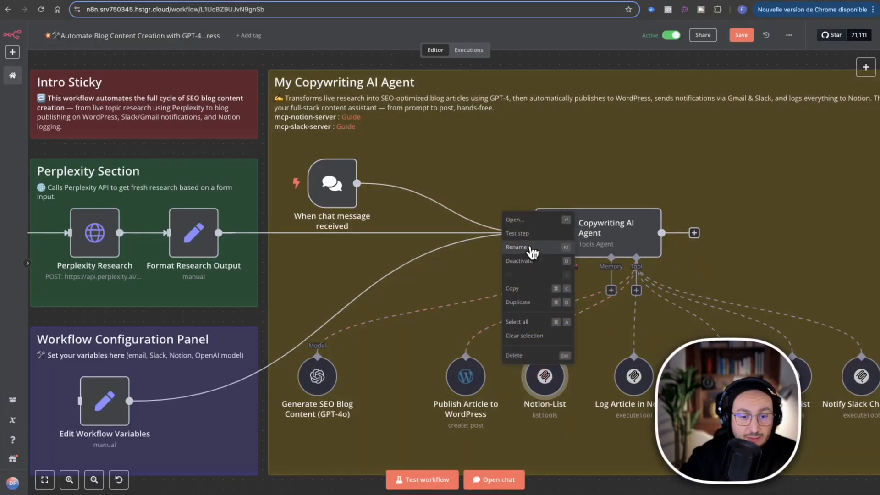
click(528, 220)
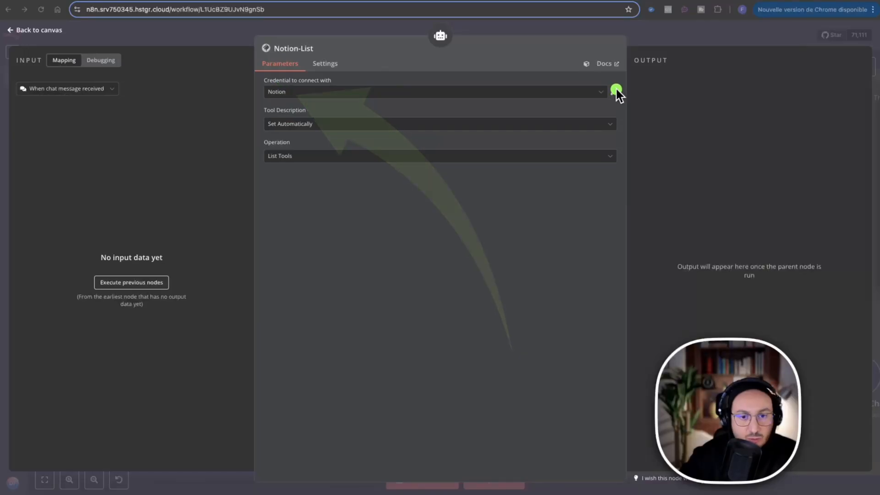
click(613, 93)
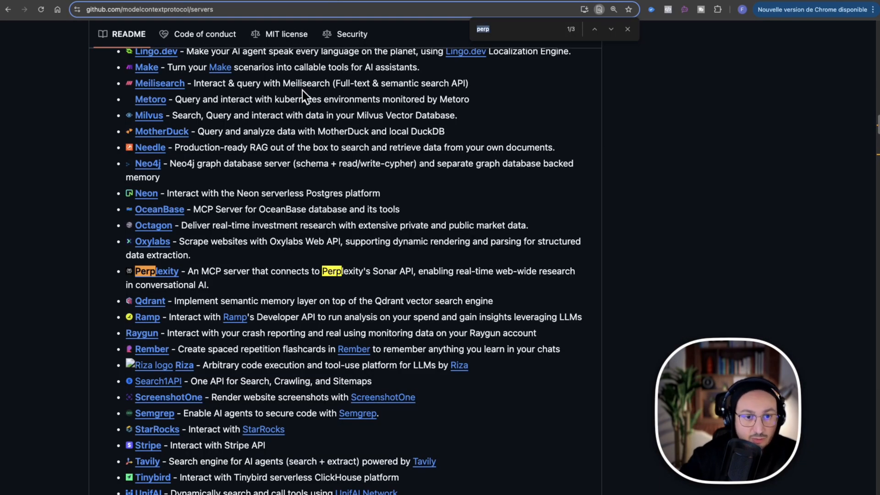
Find "notion" on the modelcontextprotocol/servers GitHub page and open the mcp-notion-server repository in a new tab.
key(BackSpace)
text(n)
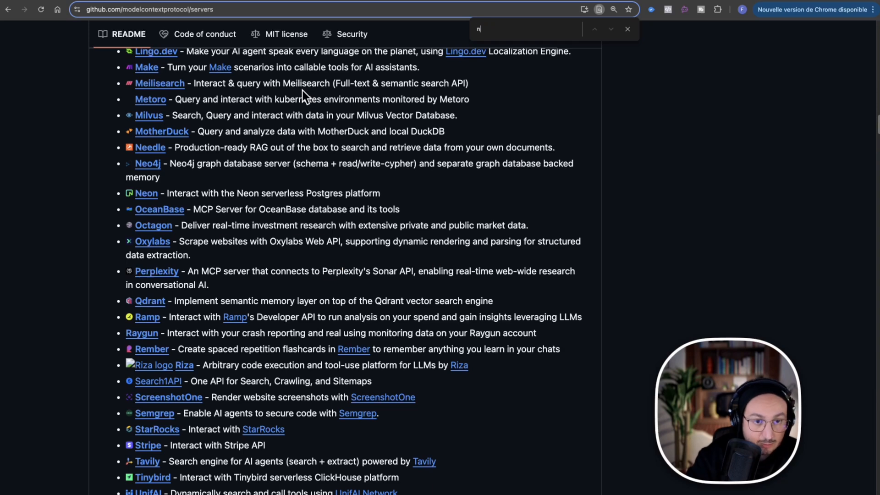
text(otion)
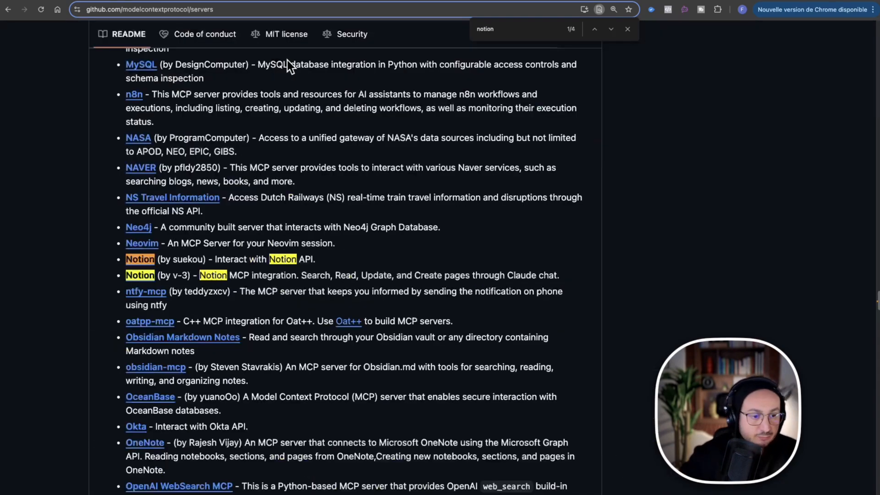
right_click(148, 261)
click(168, 267)
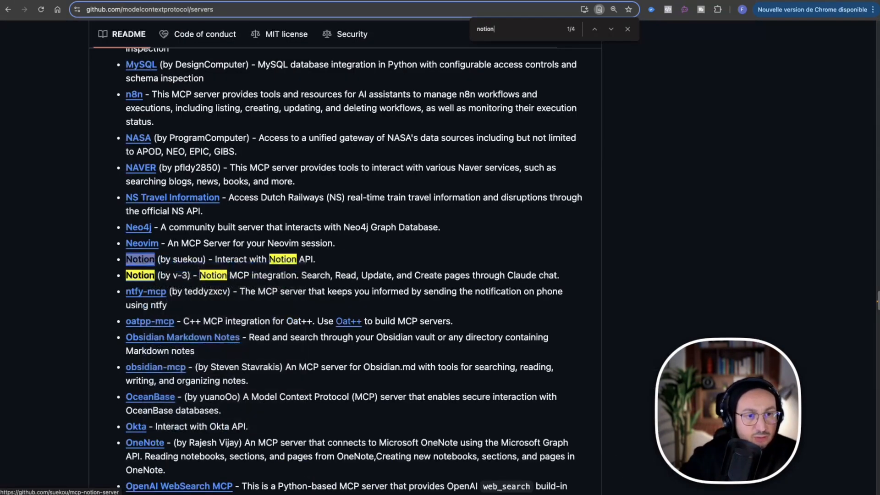
click(355, 1)
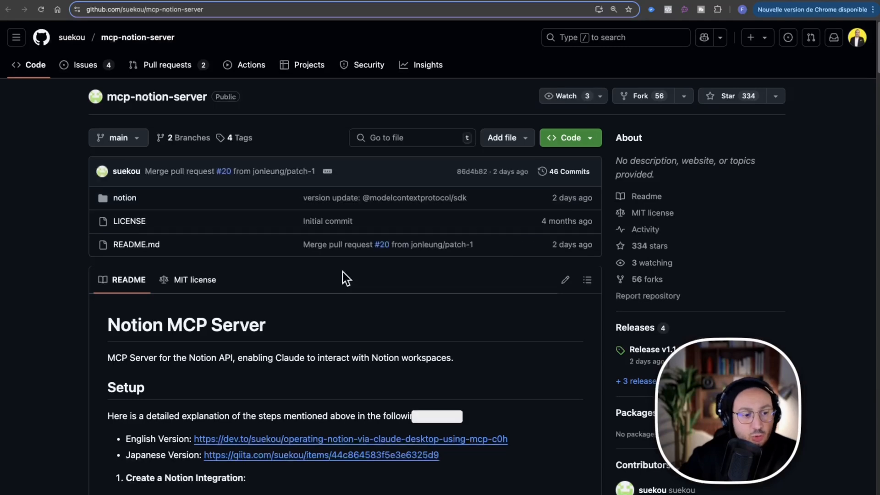
Examine the setup instructions in the README of the Notion MCP Server repository.
scroll(344, 275, down, 5)
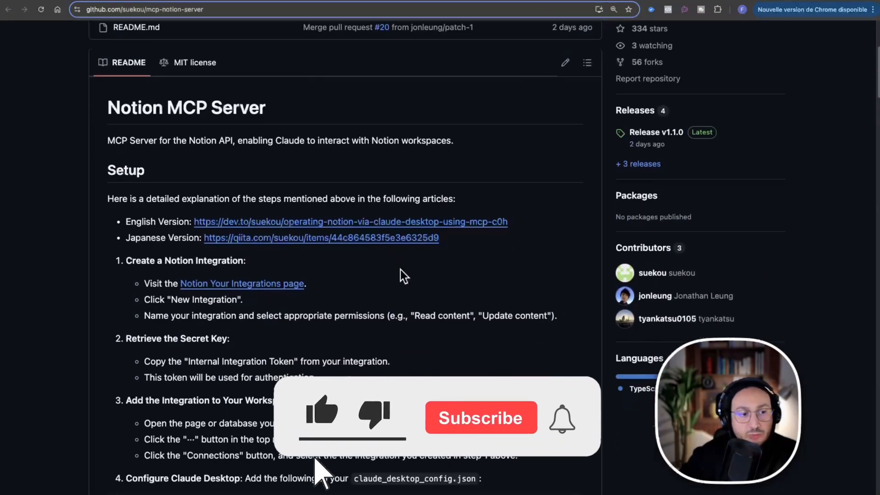
scroll(400, 270, down, 2)
scroll(400, 269, up, 1)
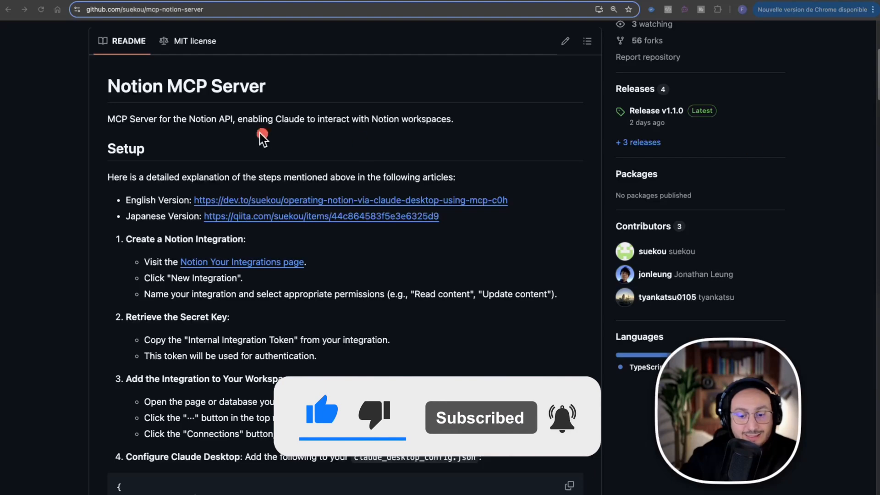
Compare the README's Claude Desktop configuration with the Command, Arguments and Environments fields of the Notion MCP Client credential in n8n.
mouse_move(98, 59)
mouse_down()
mouse_move(350, 390)
mouse_move(587, 472)
mouse_up()
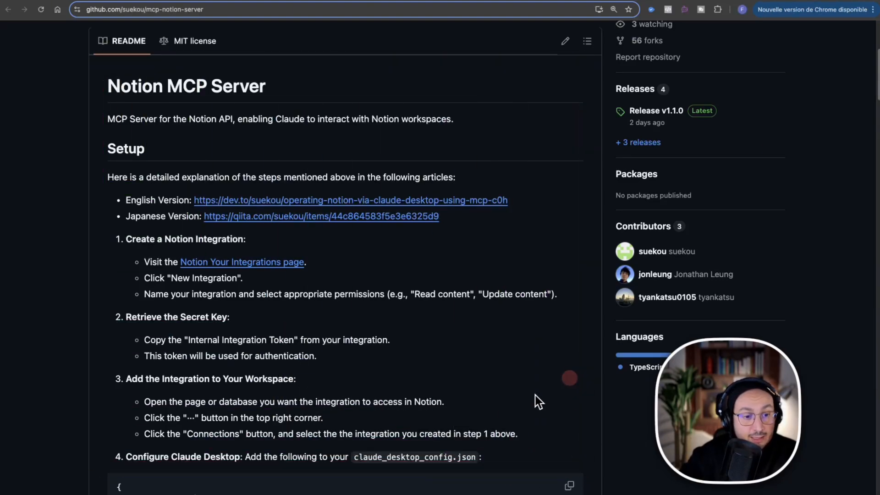
scroll(501, 413, down, 2)
scroll(501, 413, down, 5)
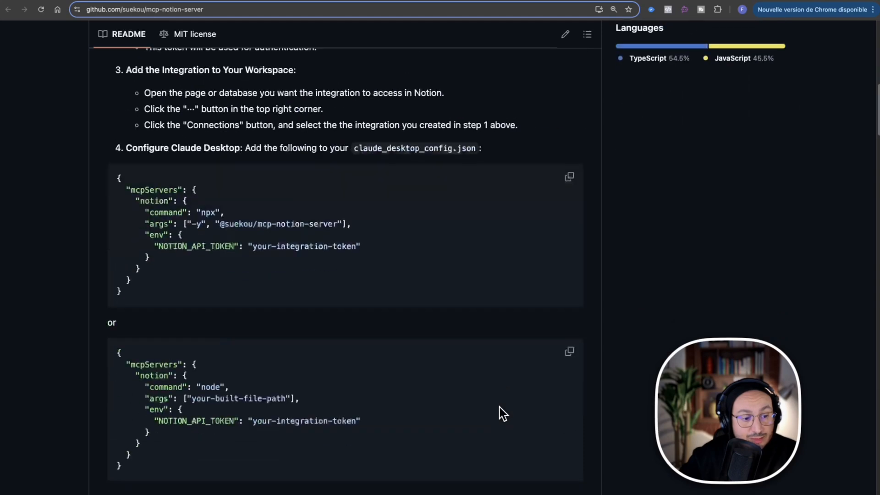
click(432, 370)
click(194, 206)
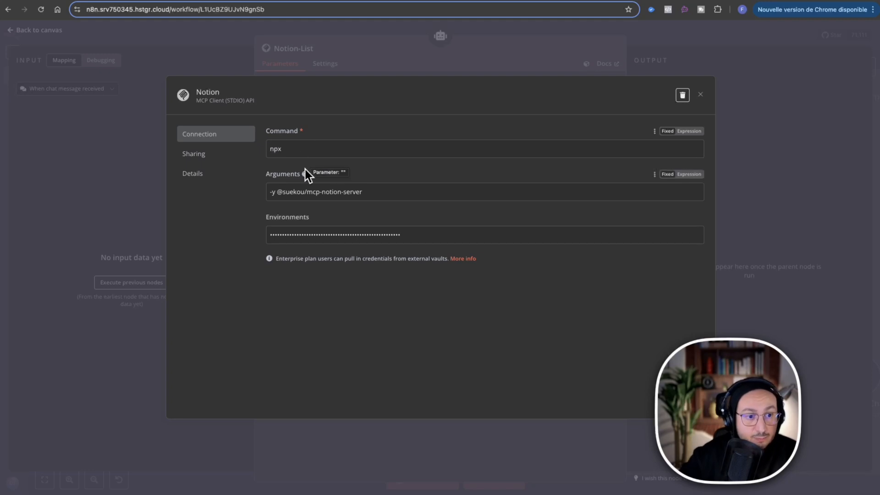
click(366, 0)
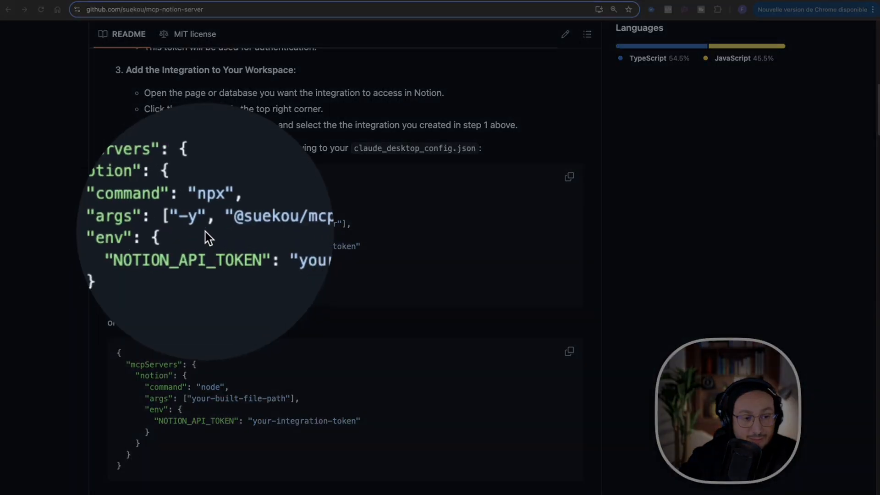
click(333, 231)
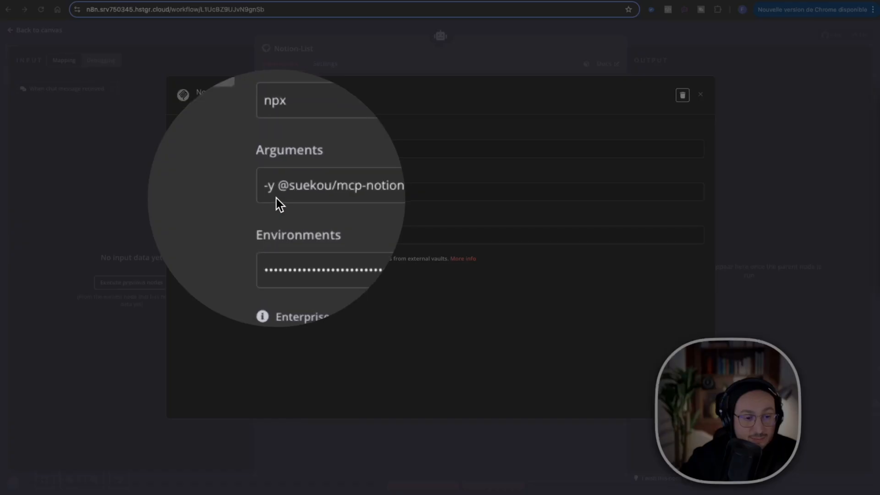
click(278, 193)
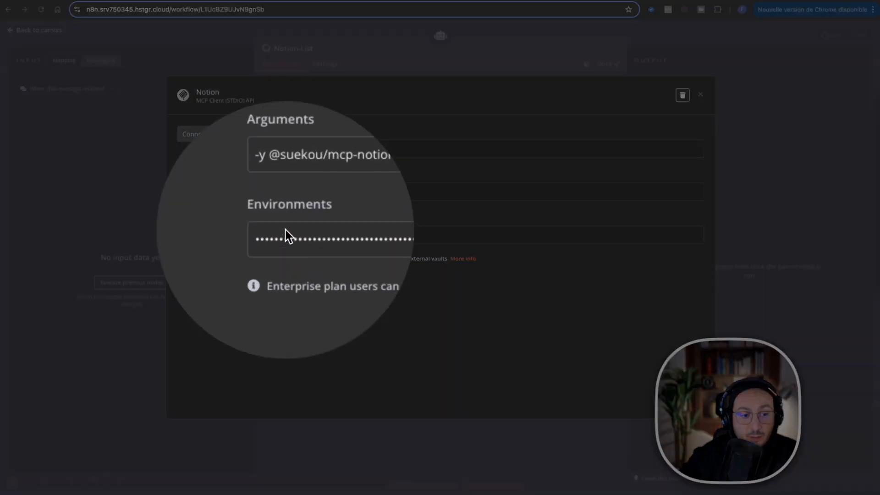
click(286, 230)
Return to the Notion MCP Server README and examine the NOTION_API_TOKEN environment entry in its npx configuration block.
click(359, 32)
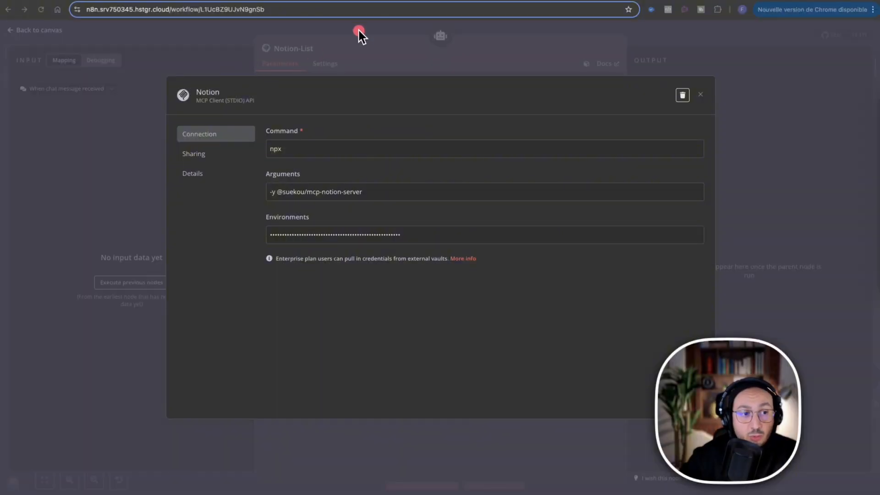
click(362, 0)
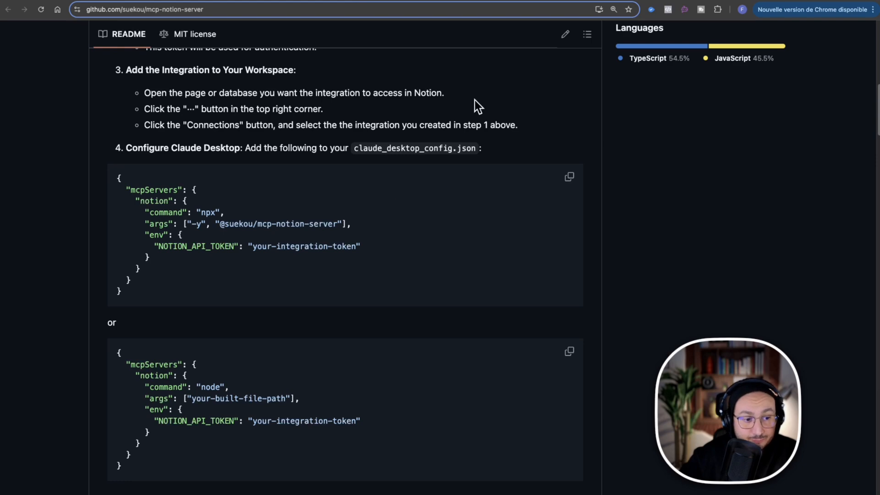
key(ctrl+alt+a)
mouse_move(497, 75)
mouse_down()
mouse_move(509, 211)
mouse_move(443, 228)
mouse_up()
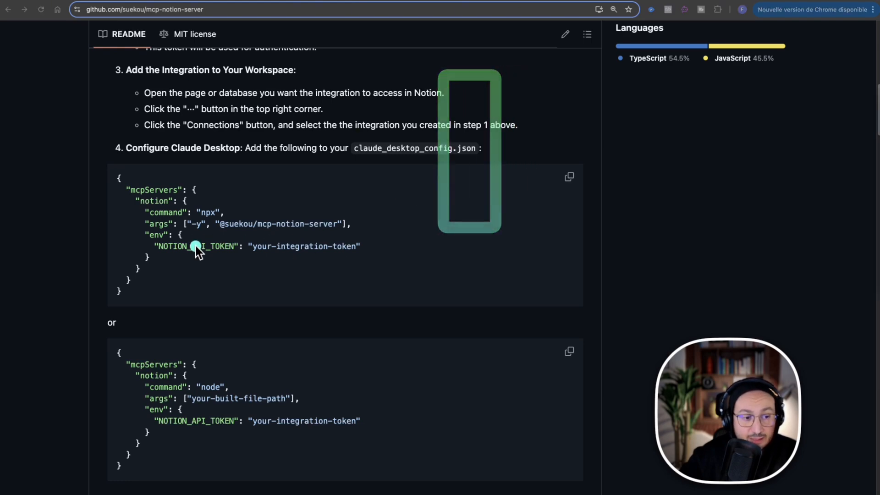
key(Escape)
key(ctrl+alt+a)
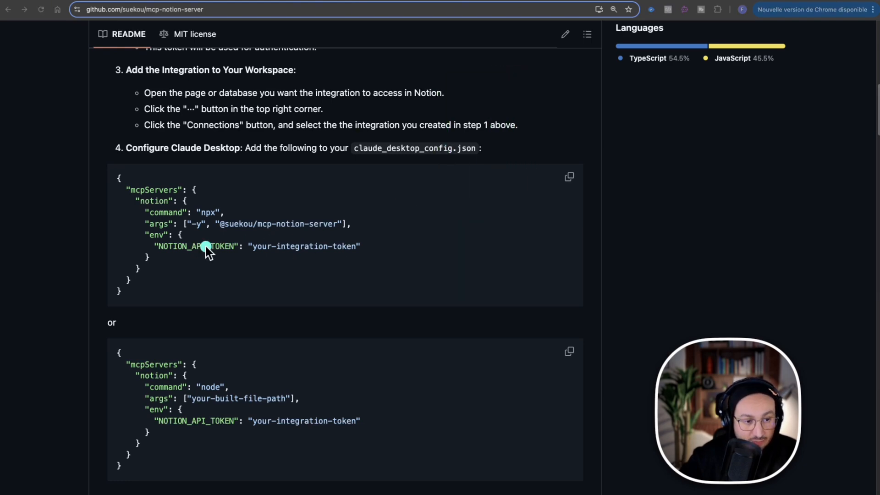
mouse_move(205, 248)
mouse_down()
mouse_move(183, 250)
mouse_move(294, 249)
mouse_up()
key(Escape)
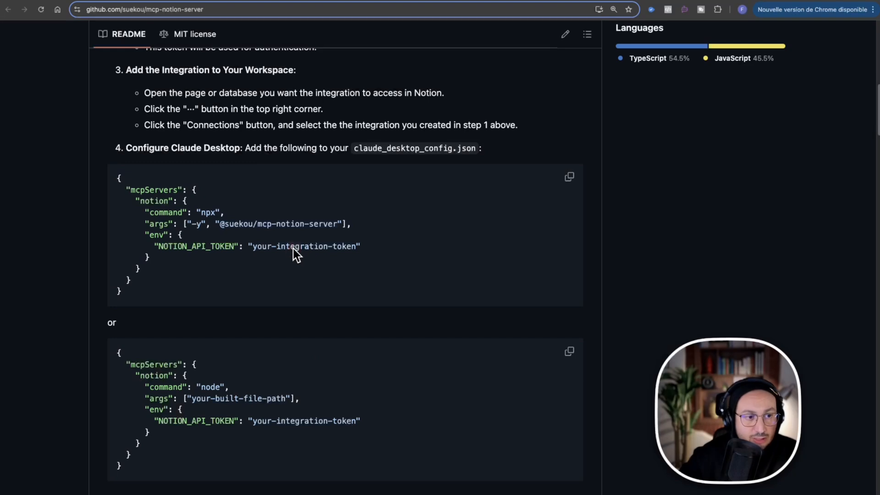
Review the README steps for creating a Notion integration, retrieving its secret key and adding it to the workspace.
scroll(353, 216, up, 7)
key(ctrl+alt+a)
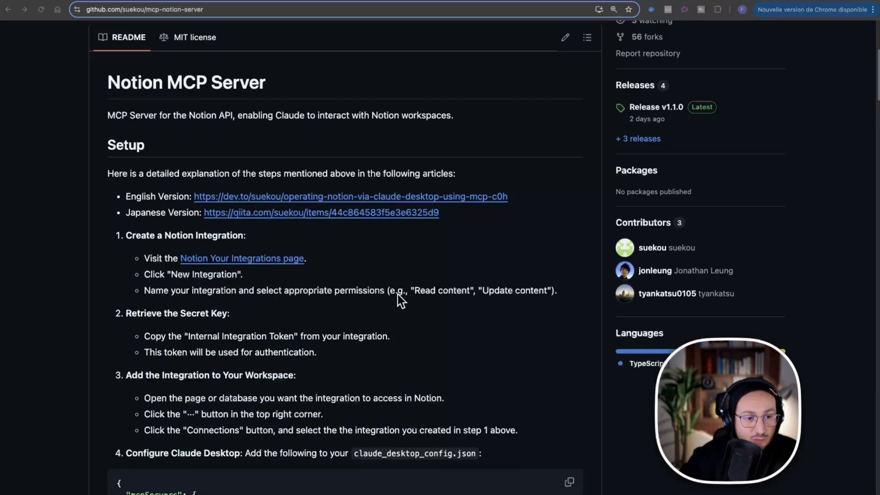
mouse_move(576, 103)
mouse_down()
mouse_move(456, 245)
mouse_move(343, 256)
mouse_up()
click(440, 250)
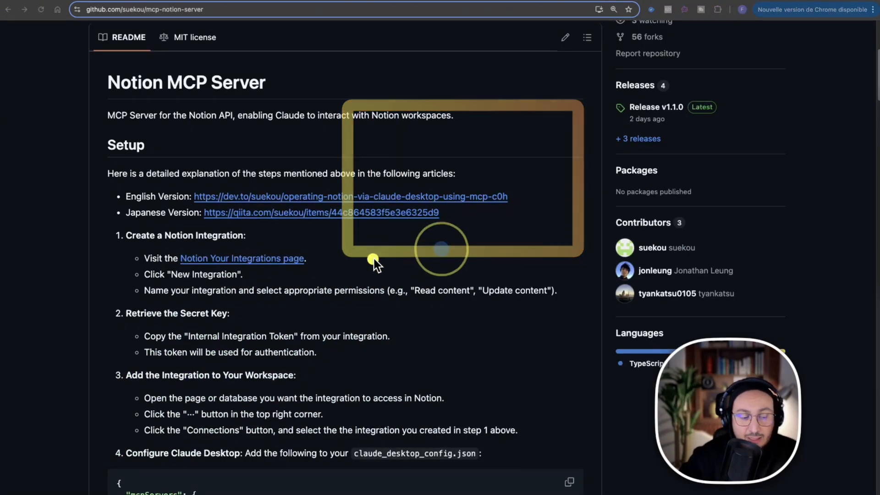
click(304, 263)
key(z)
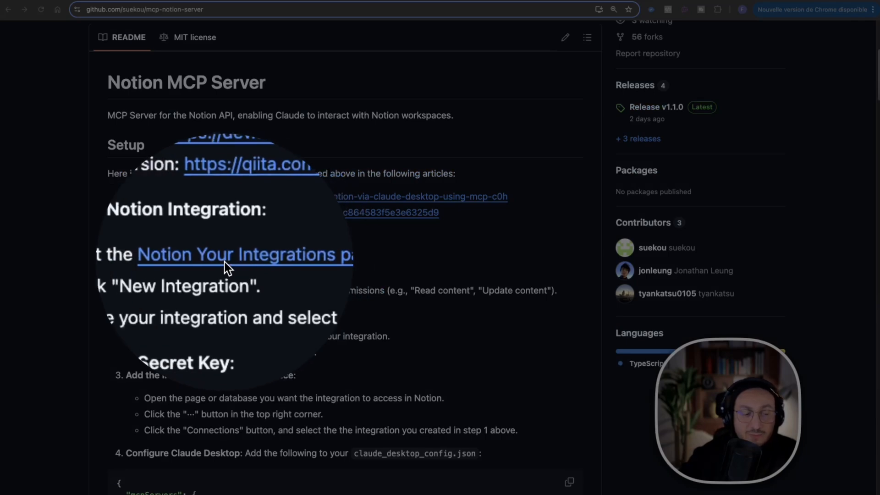
key(Escape)
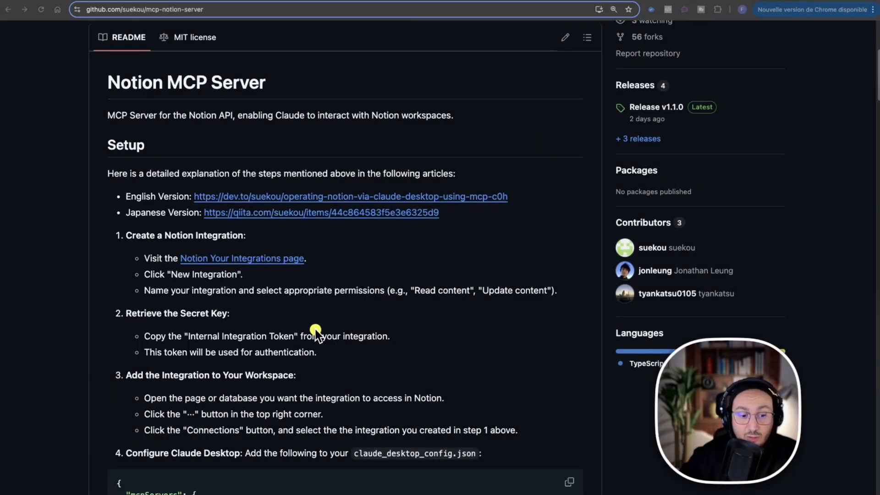
scroll(339, 328, down, 5)
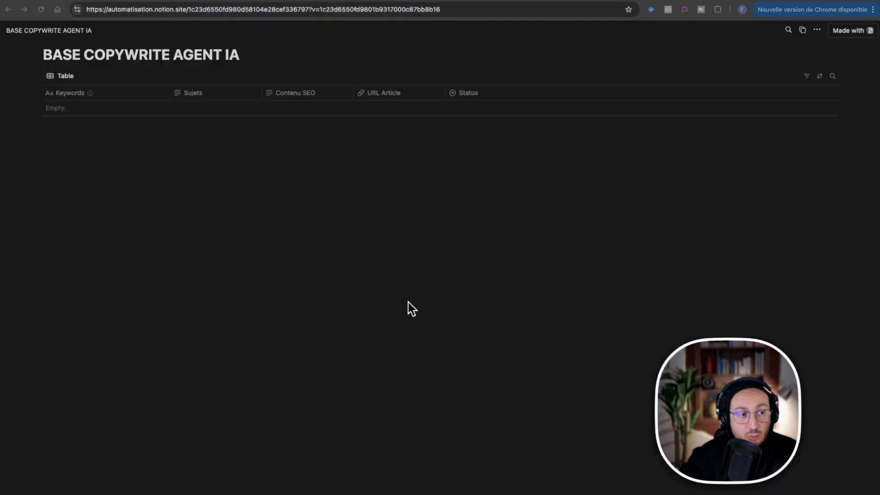
Switch to the published BASE COPYWRITE AGENT IA page in Notion and check its page options.
drag(415, 337, 61, 43)
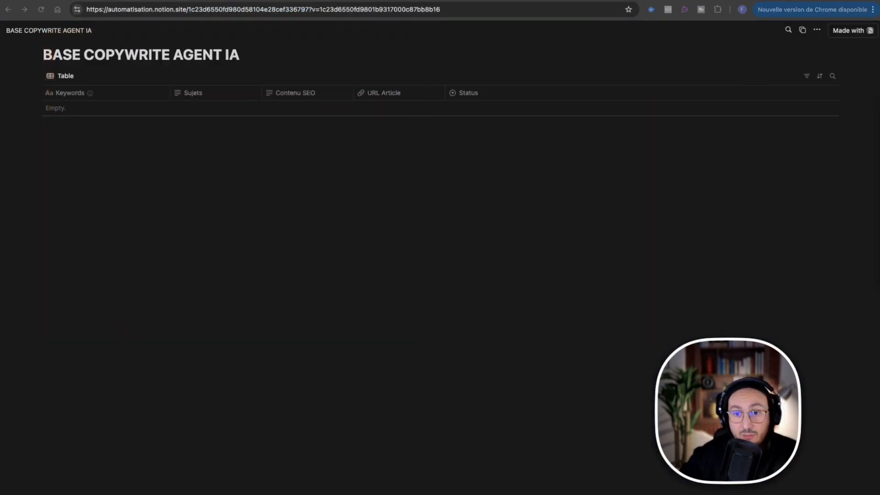
drag(395, 292, 84, 61)
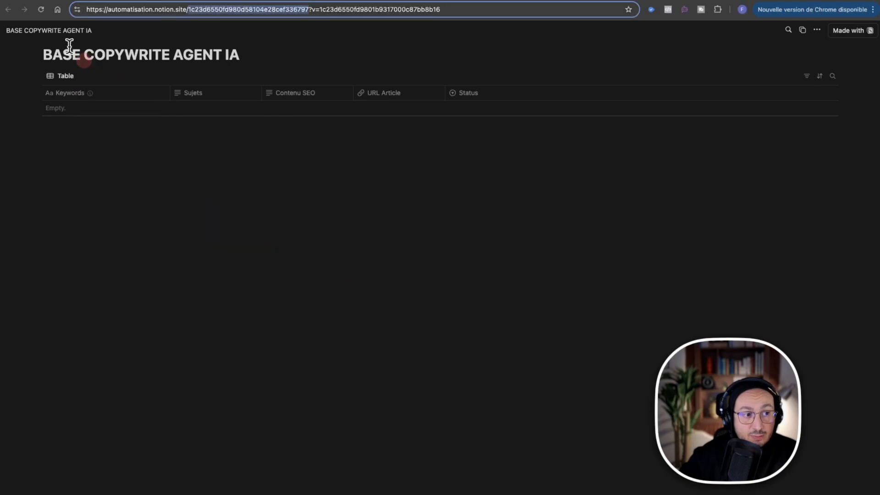
click(820, 29)
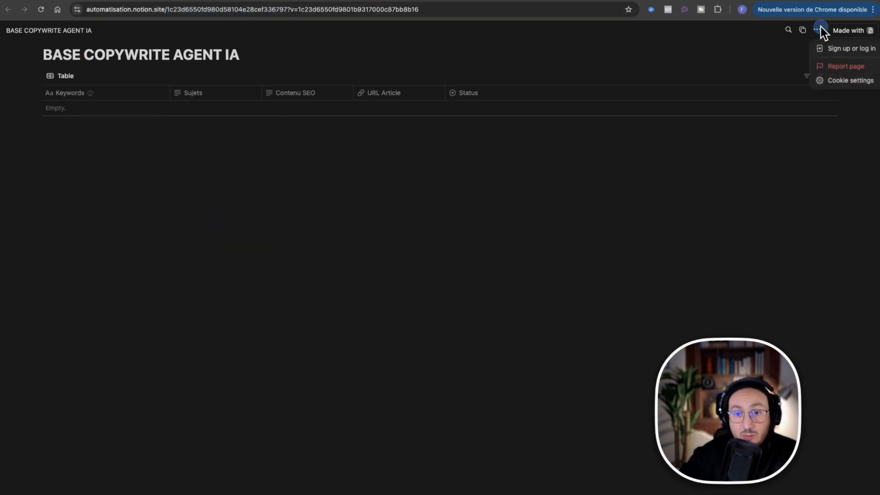
click(552, 53)
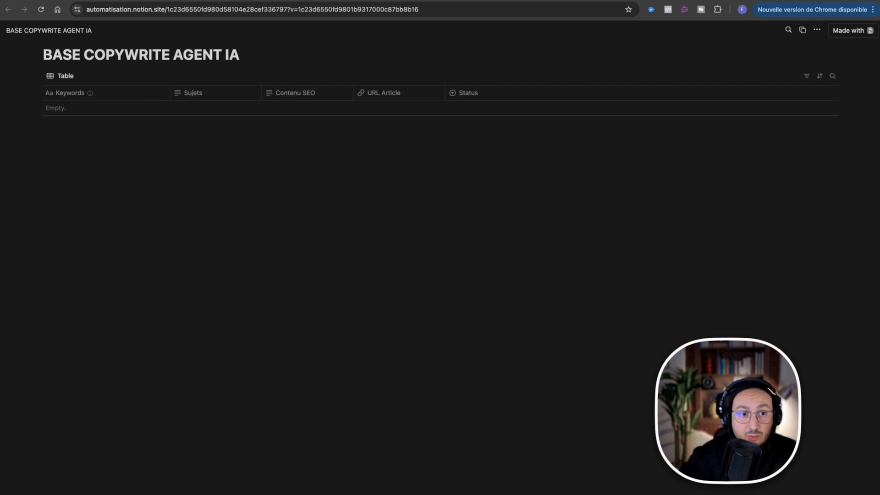
View the n8n integration's permissions in the connections of the BASE COPYWRITE AGENT IA database in the Notion workspace.
click(381, 0)
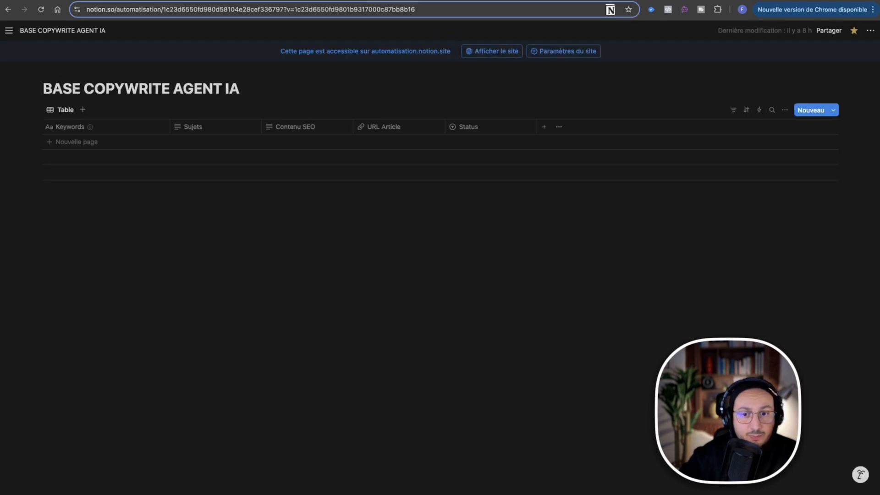
click(871, 30)
mouse_move(827, 283)
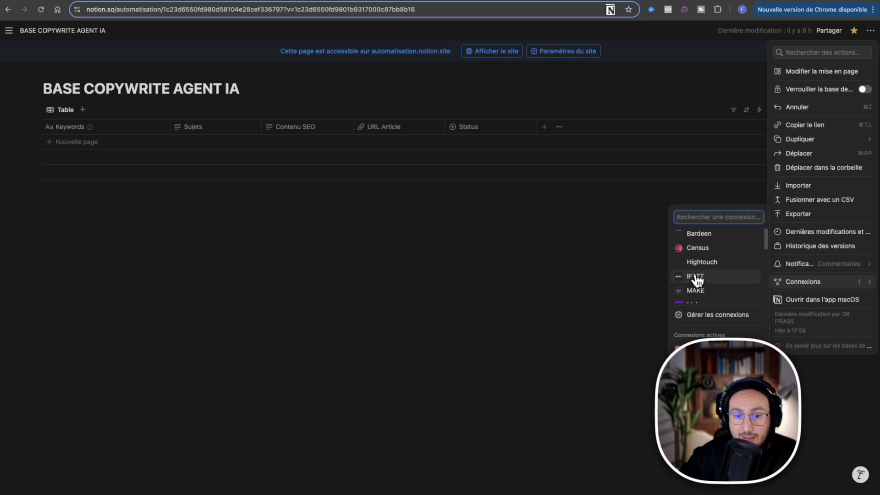
mouse_move(705, 355)
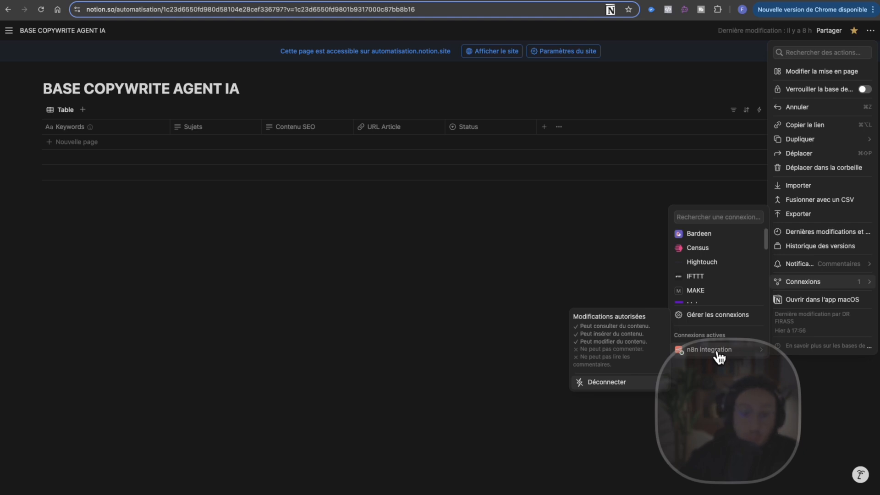
right_click(284, 284)
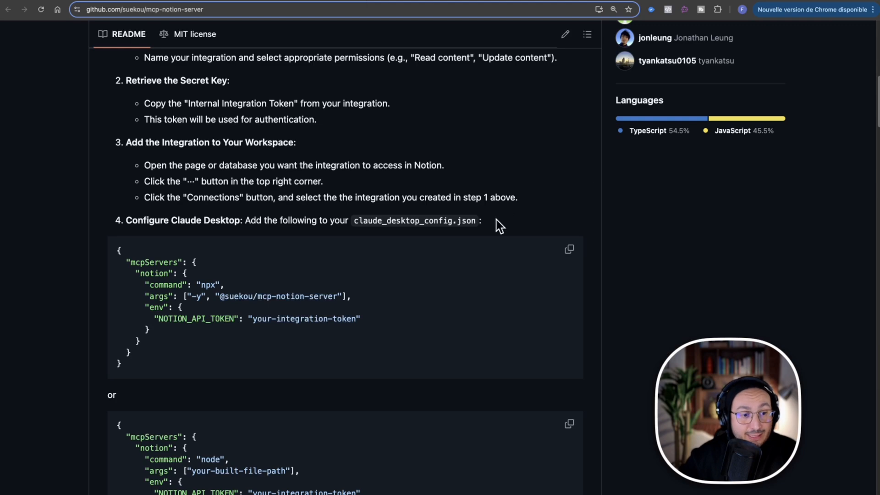
Review the Setup section at the start of the Notion MCP Server README again.
scroll(335, 143, up, 3)
scroll(346, 171, up, 3)
scroll(346, 171, down, 2)
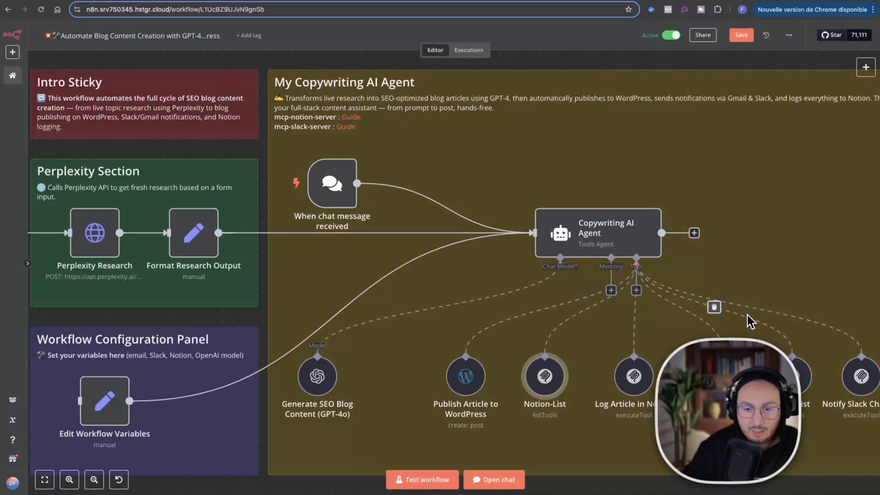
scroll(747, 315, down, 3)
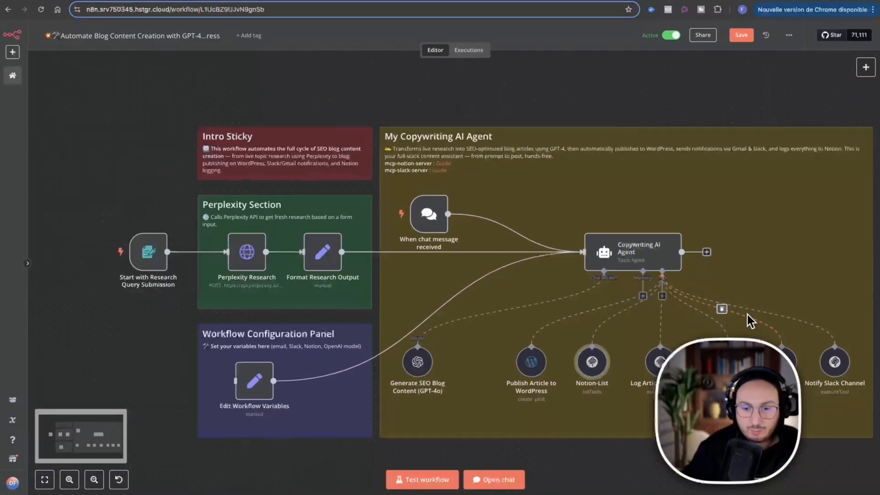
Open the Send Email Notification node in the n8n workflow and examine its Gmail credential, operation, recipient, subject and message settings.
scroll(748, 315, up, 4)
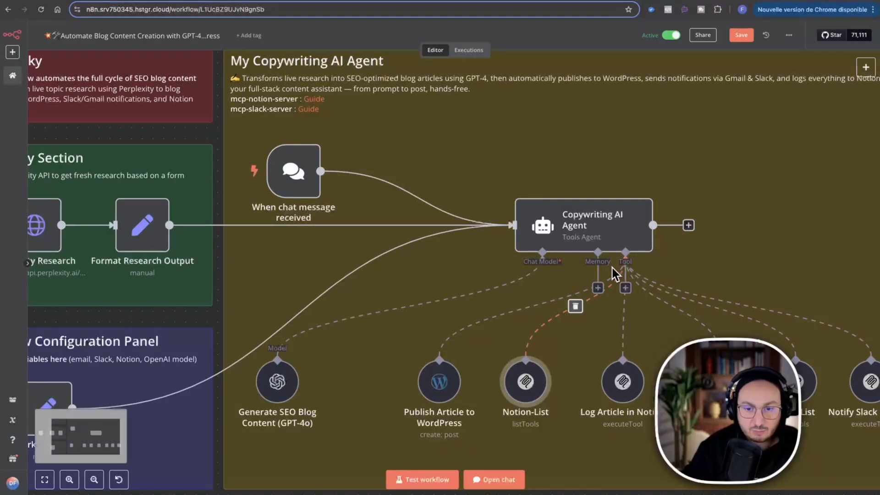
right_click(729, 385)
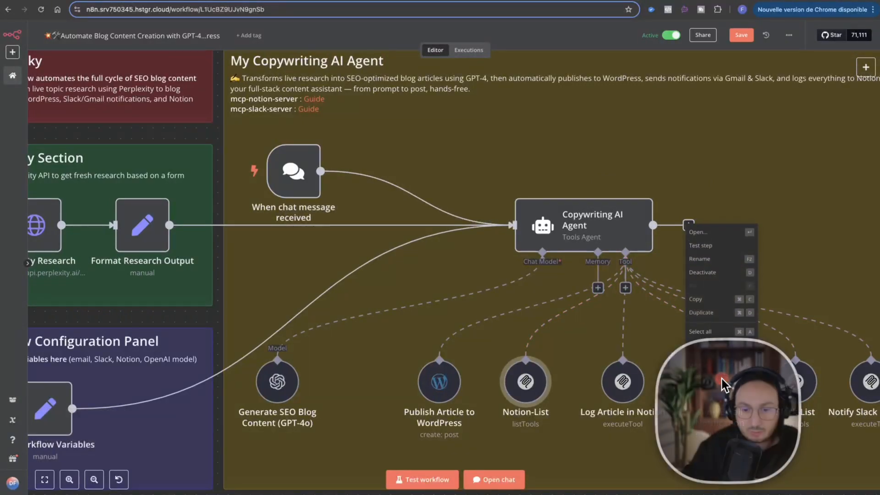
click(717, 229)
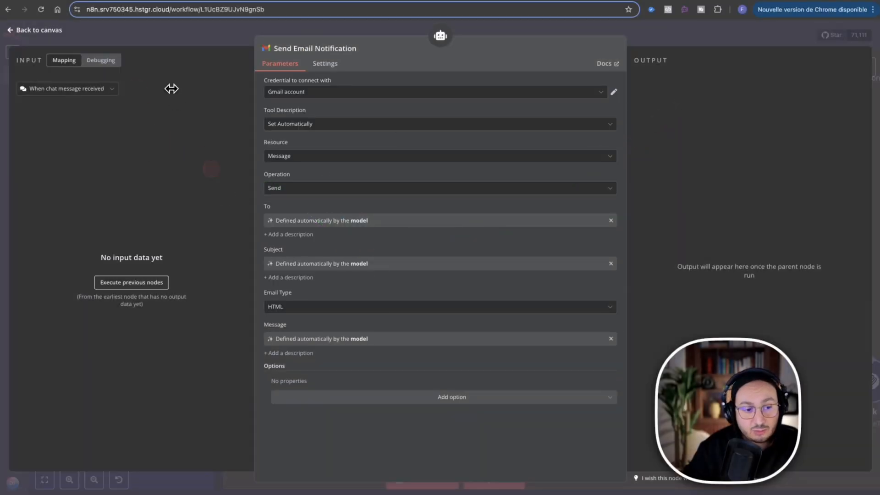
mouse_move(165, 75)
mouse_down()
mouse_move(279, 214)
mouse_move(261, 204)
mouse_up()
drag(172, 112, 269, 223)
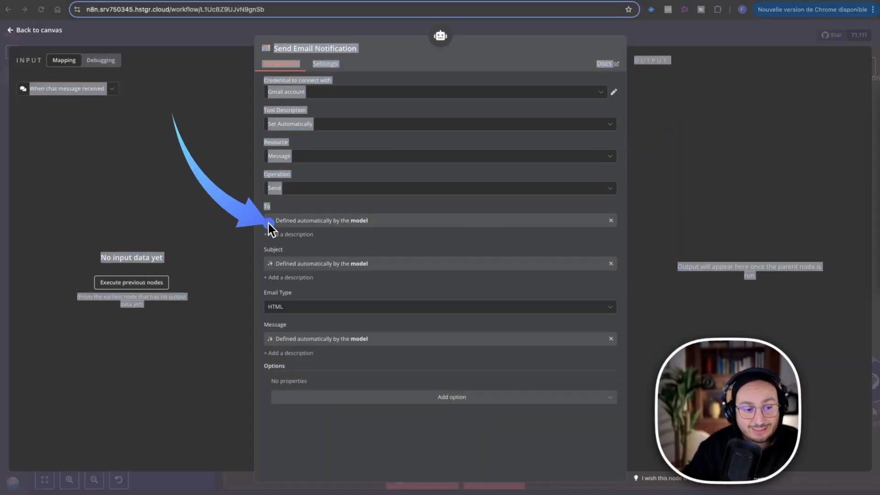
drag(177, 112, 251, 271)
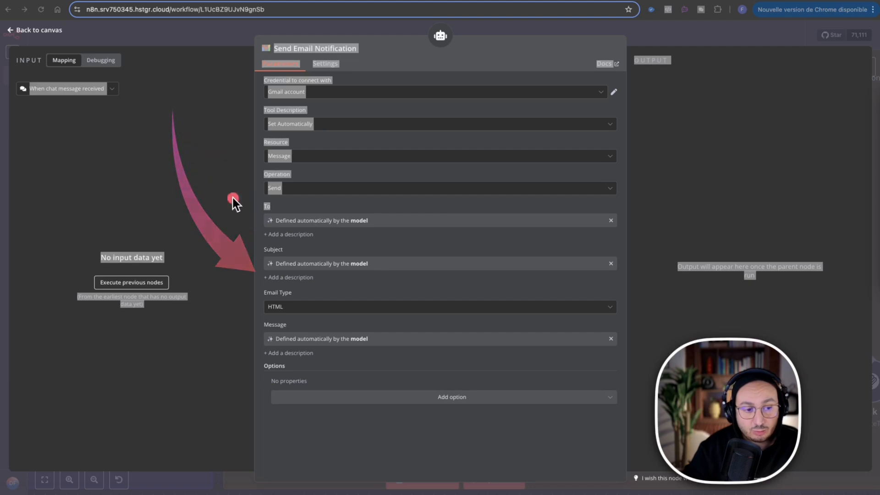
click(384, 95)
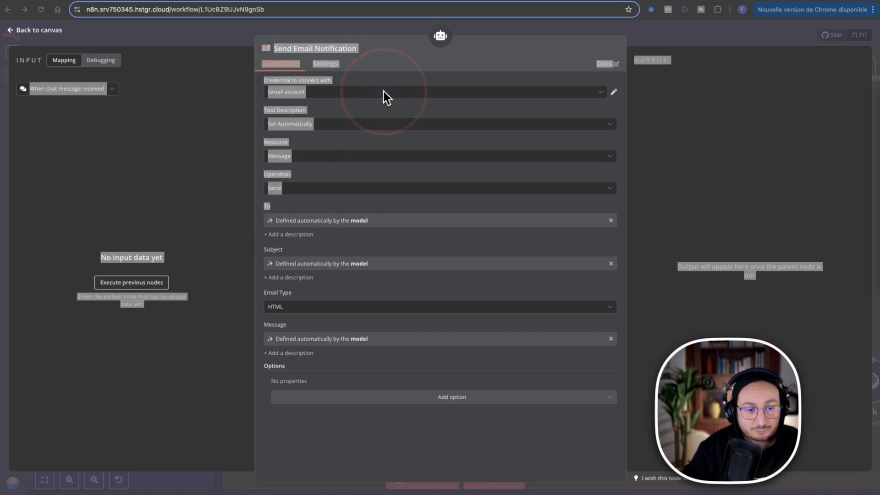
click(293, 189)
click(384, 173)
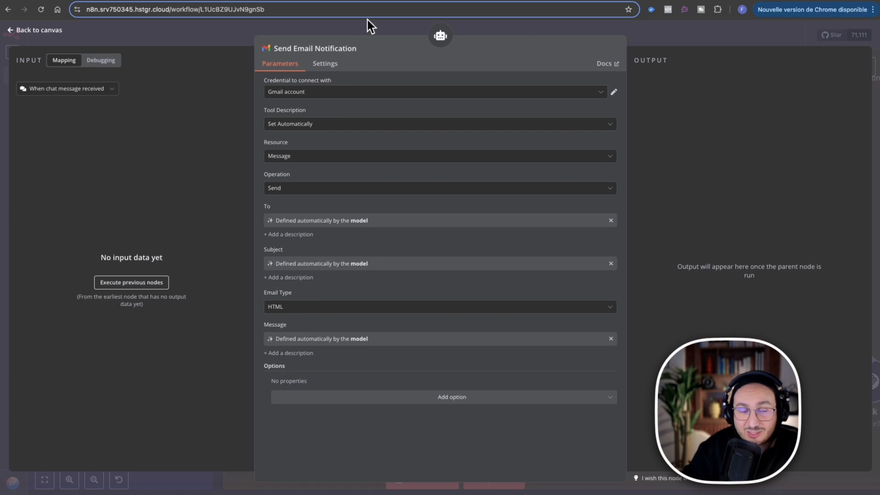
Close the email node, switch to the GitHub MCP servers README and search it for gmail, going through matches around Gmail Headless.
click(395, 34)
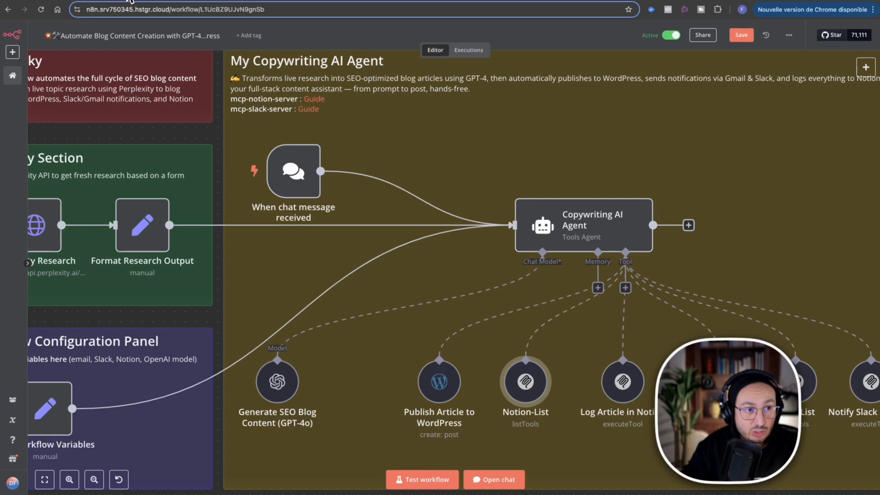
click(328, 1)
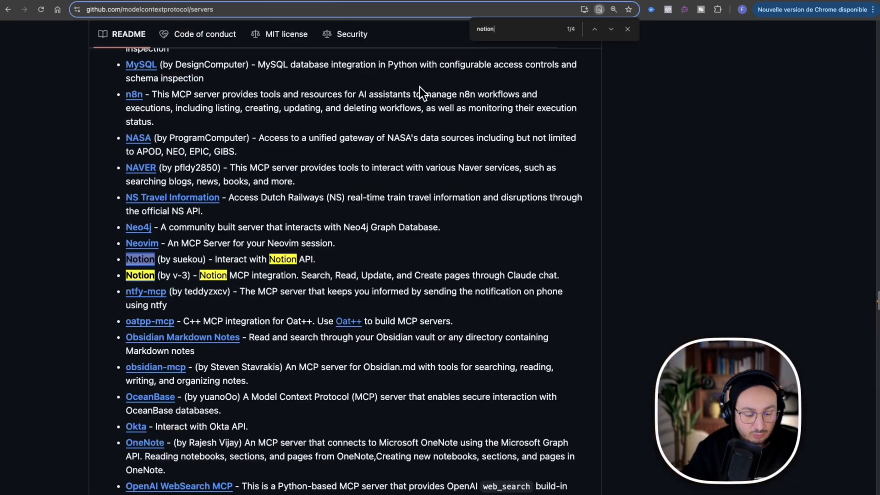
text(gmail)
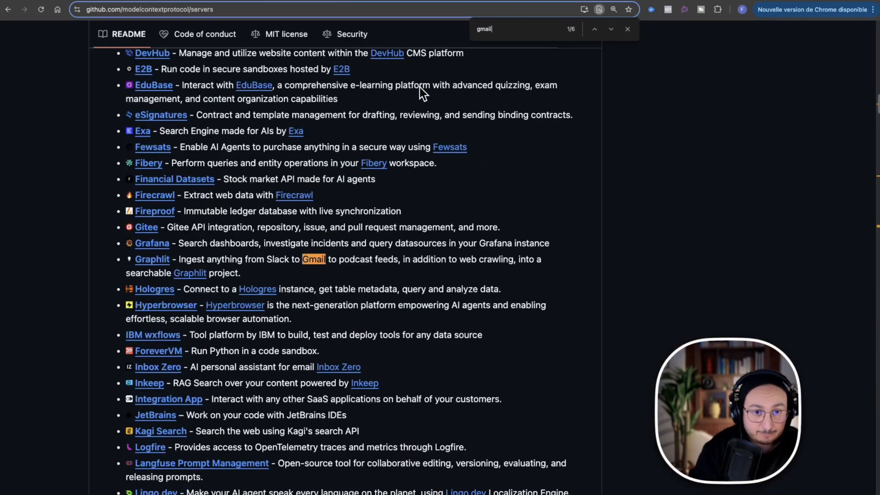
key(Return)
key(Return)
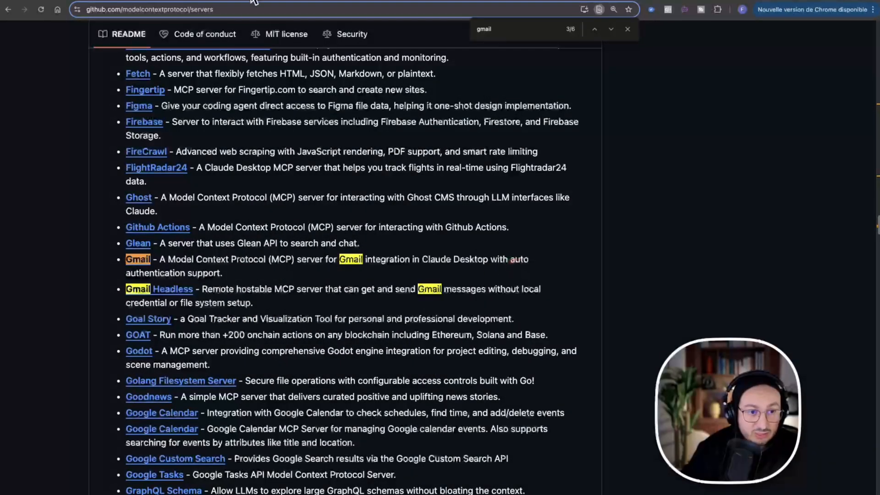
key(super+f)
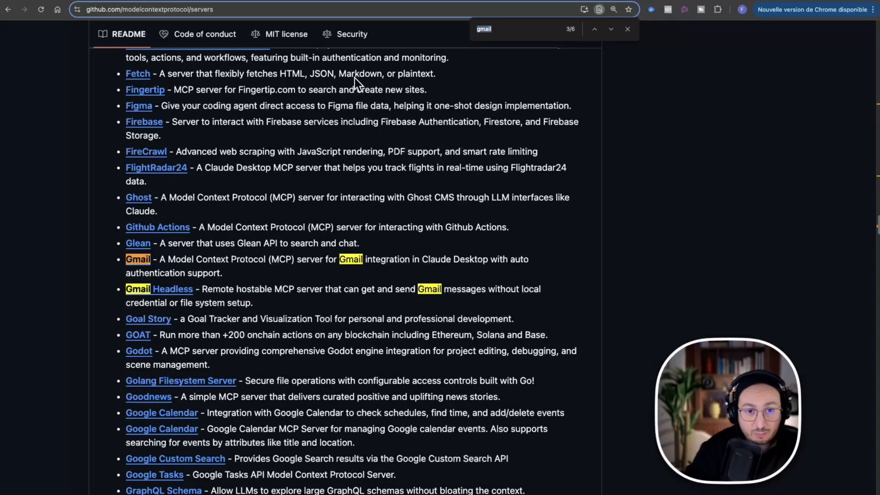
key(Return)
key(Return)
key(Return)
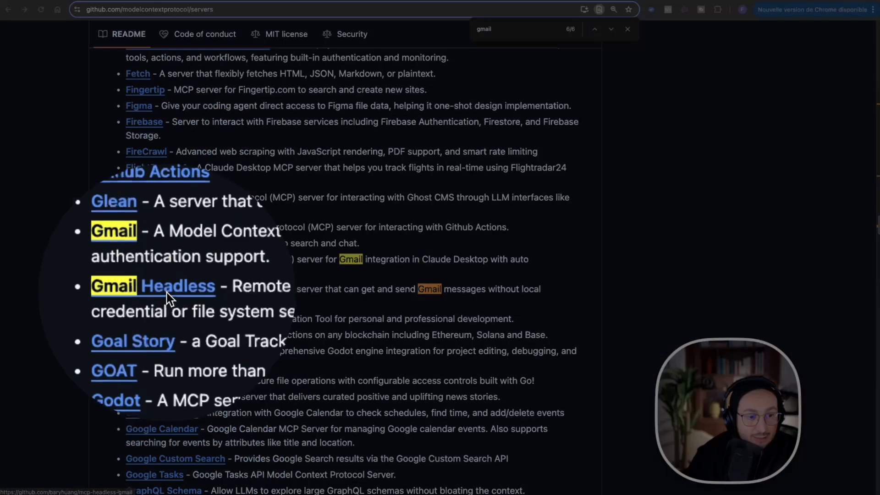
click(167, 293)
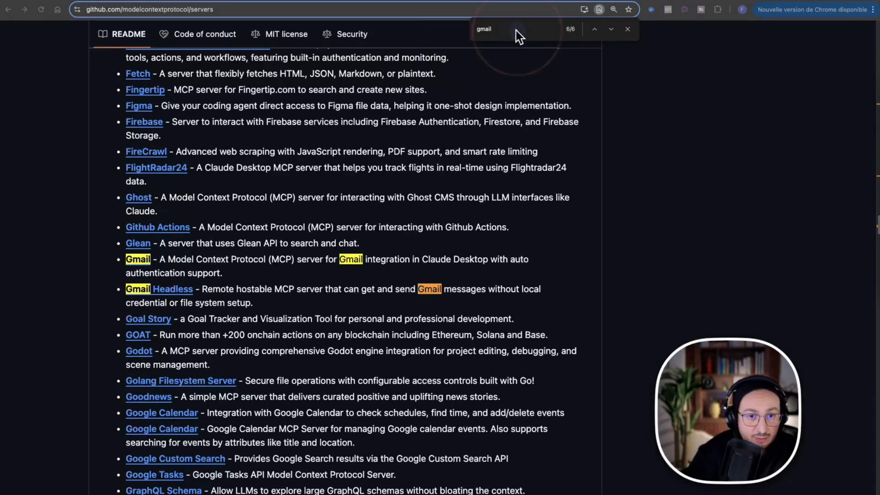
double_click(495, 31)
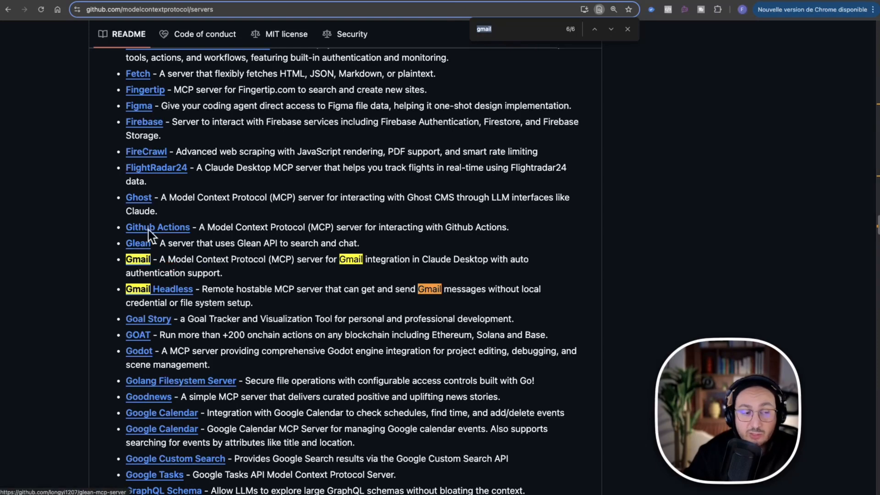
Return to the n8n workflow and open the Slack-List node and its slack credential for viewing.
click(65, 2)
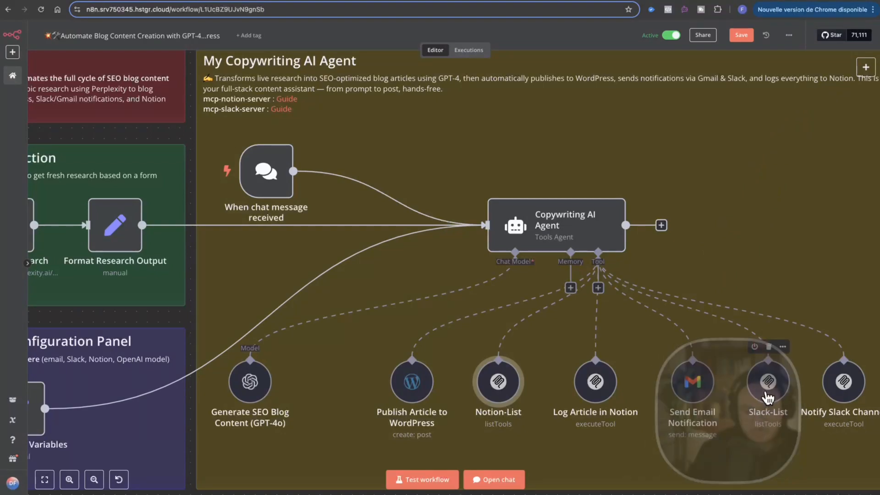
right_click(769, 390)
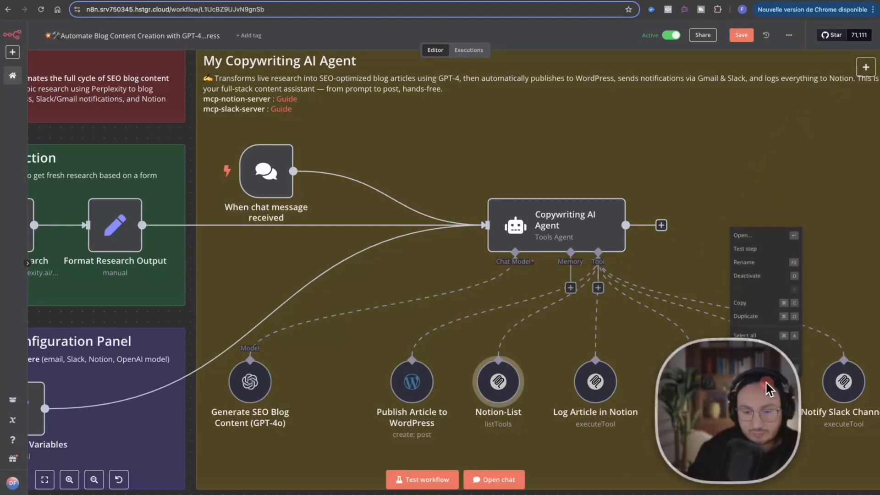
click(764, 234)
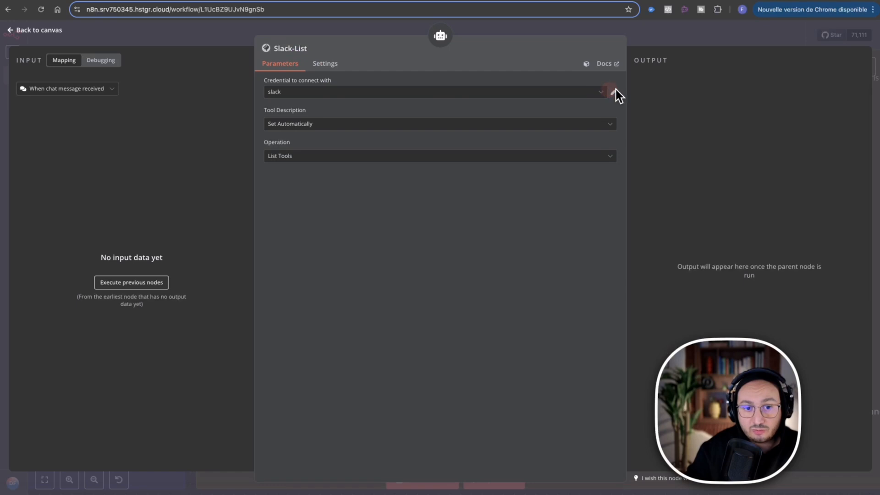
click(615, 92)
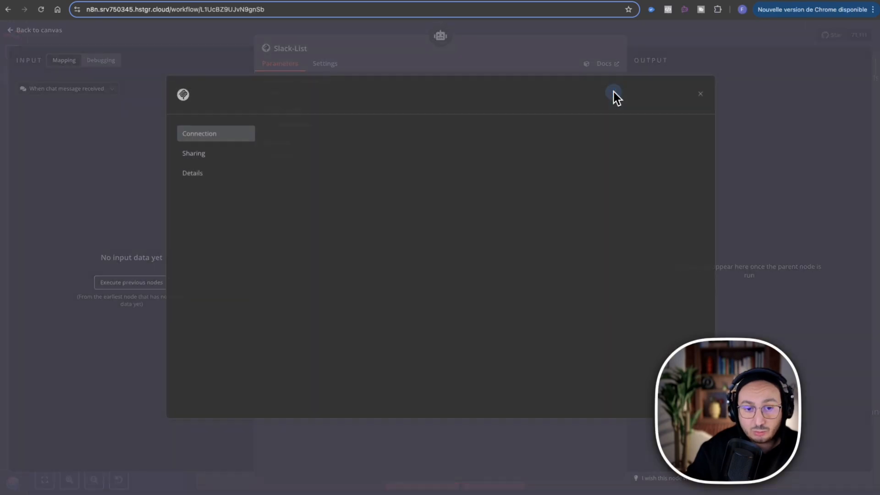
click(548, 98)
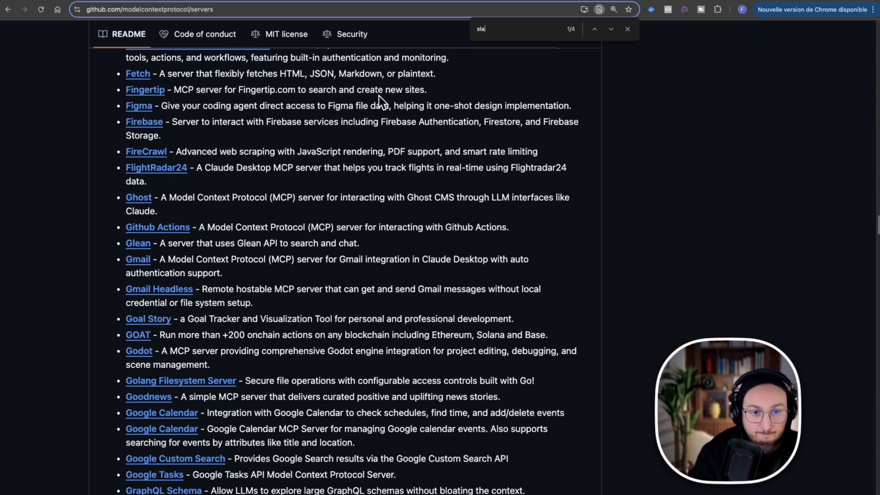
Search the GitHub MCP servers README for "slac" and open the reference Slack server's page.
text(c)
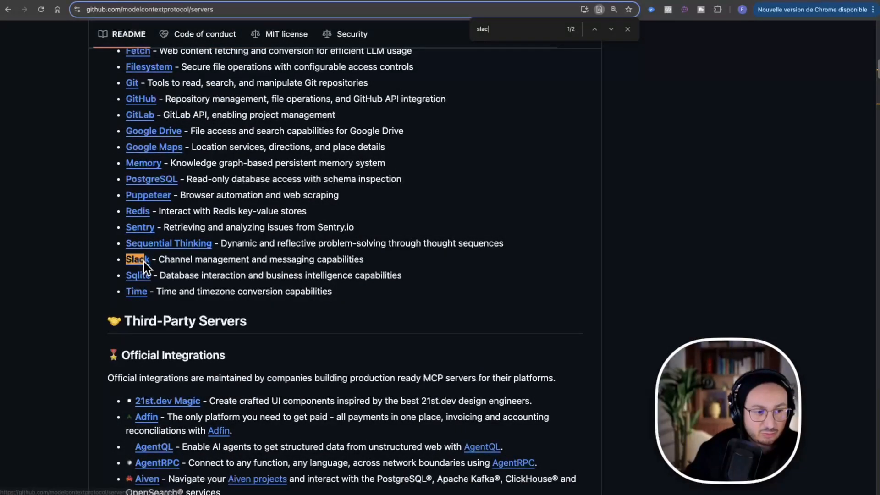
right_click(143, 264)
key(Escape)
click(352, 1)
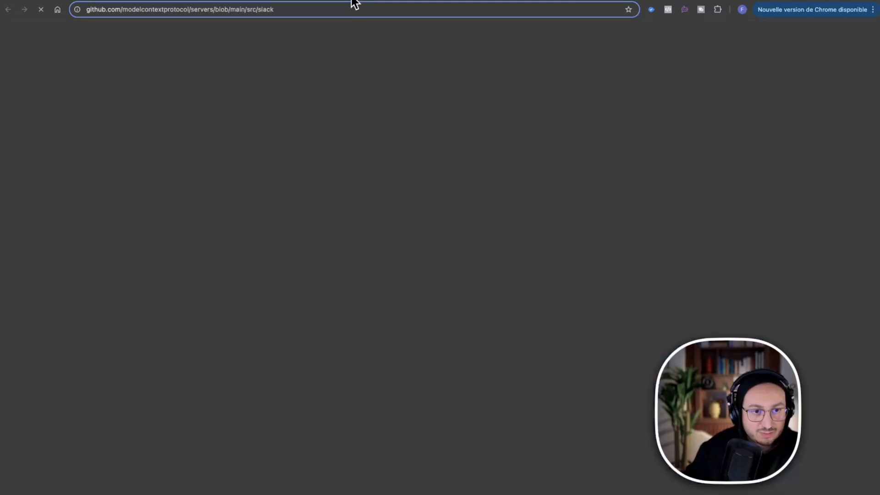
Read the Slack MCP server README: its tools, the Slack app Setup instructions and the npx configuration for Claude Desktop.
scroll(321, 260, down, 10)
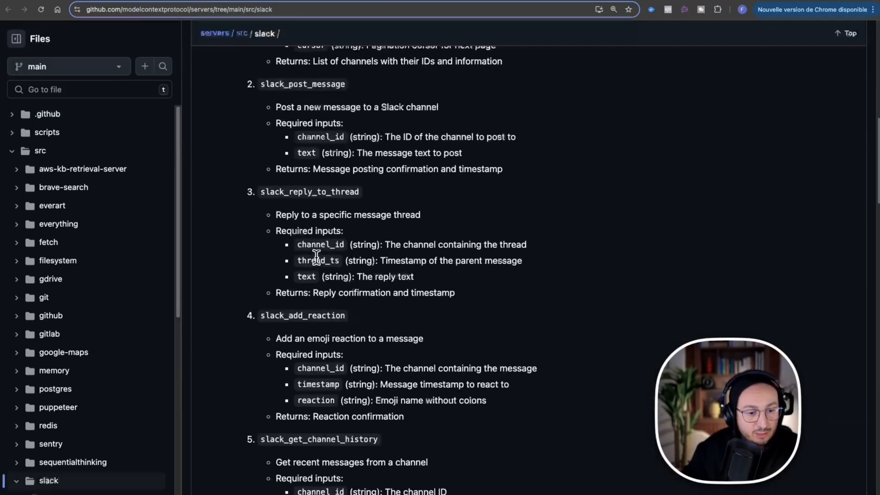
scroll(465, 242, up, 3)
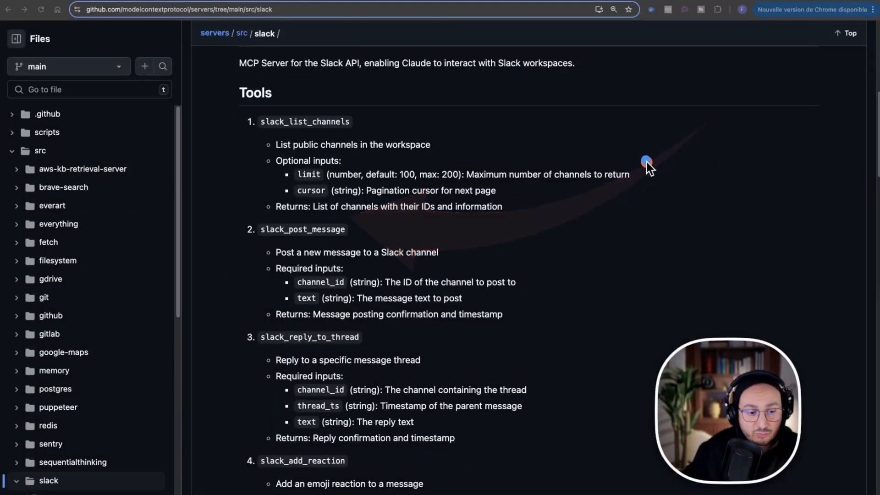
scroll(642, 291, down, 1)
scroll(642, 292, down, 5)
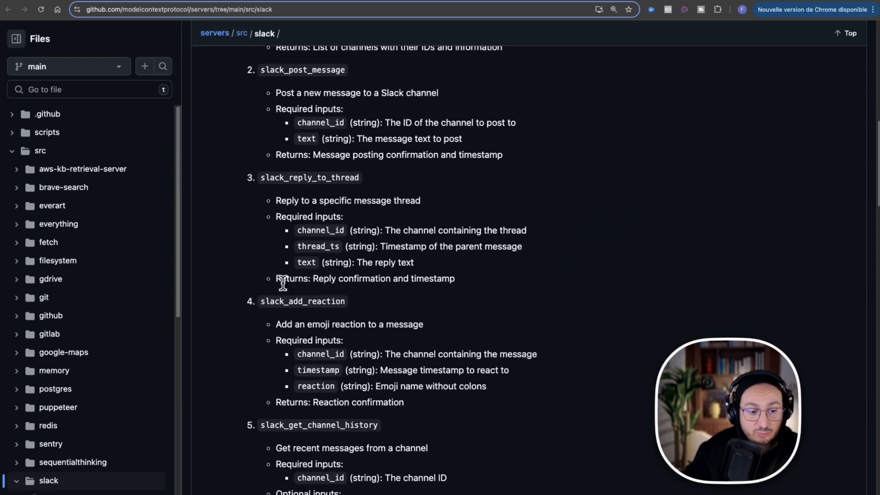
scroll(598, 238, down, 8)
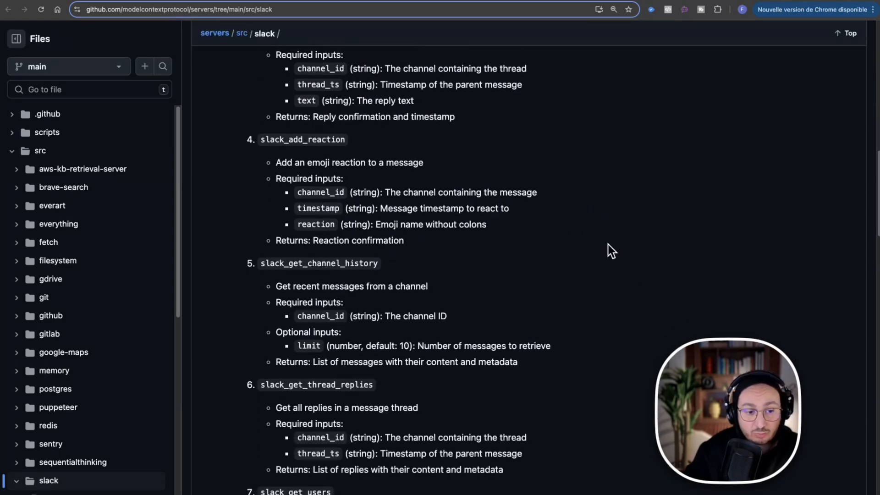
scroll(608, 244, down, 14)
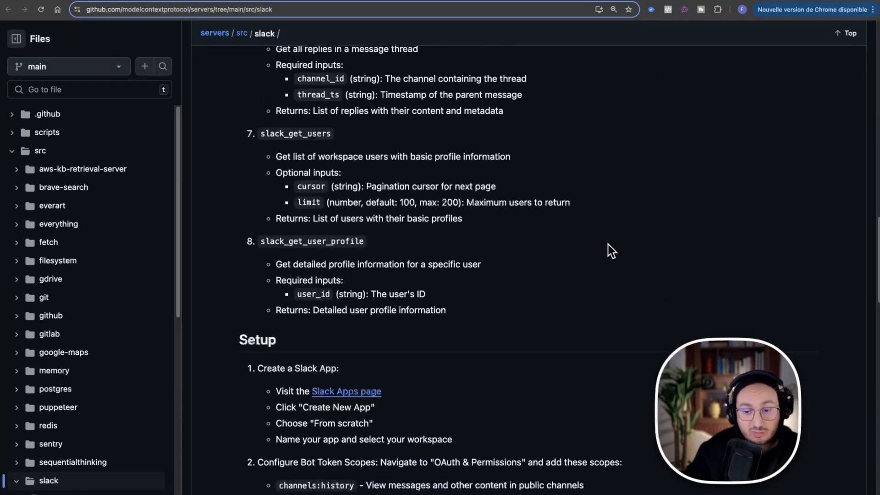
scroll(612, 251, down, 4)
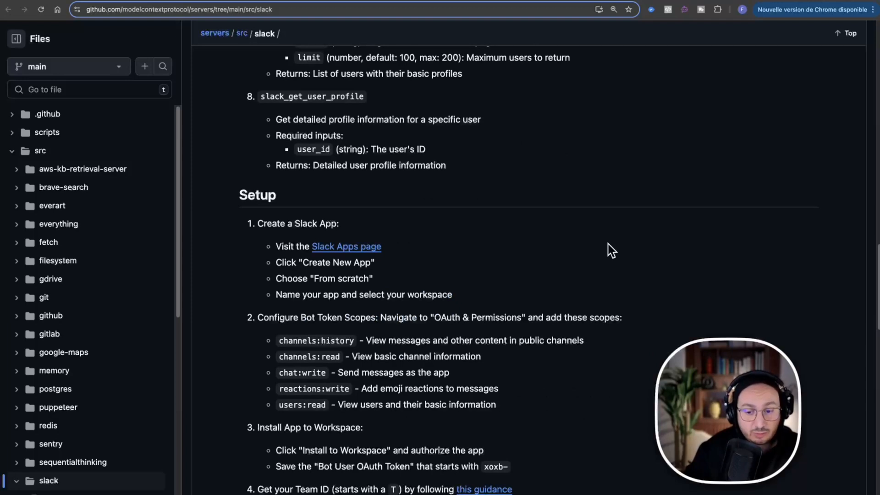
scroll(612, 251, down, 2)
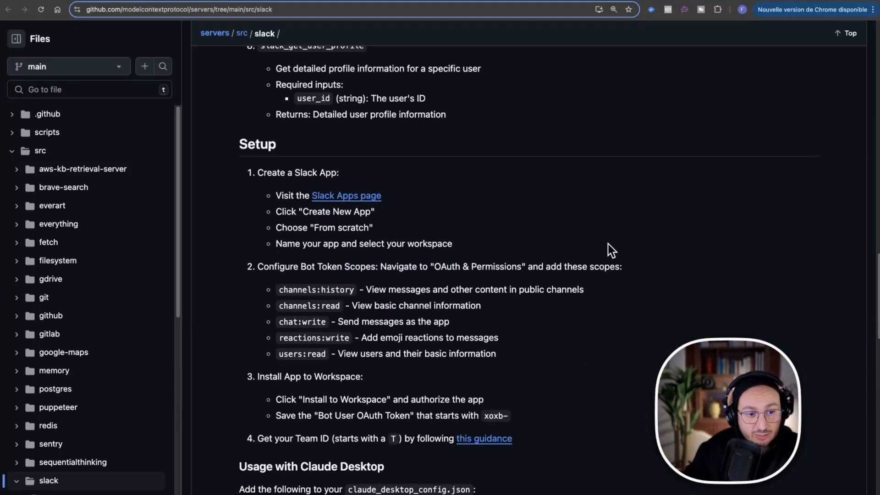
scroll(609, 250, down, 2)
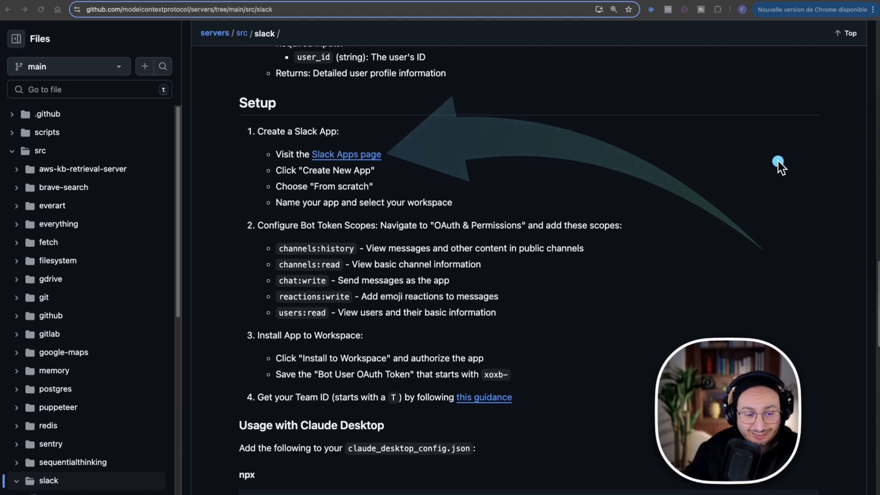
scroll(522, 248, down, 10)
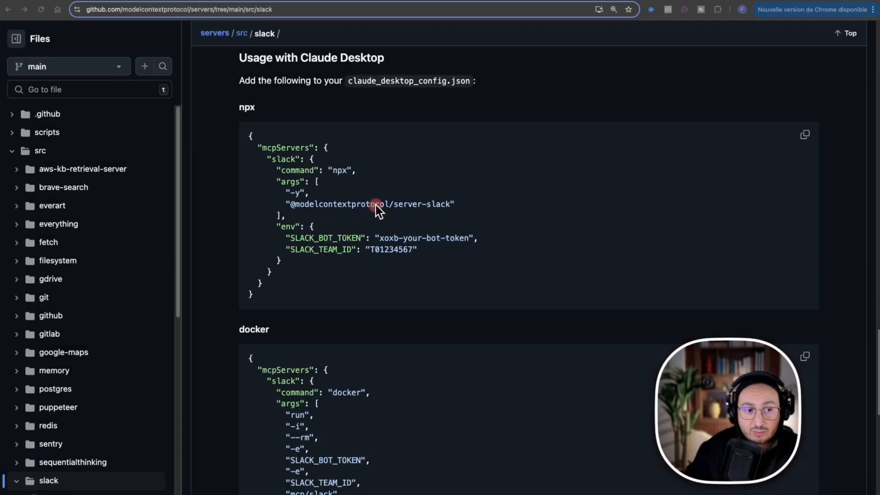
scroll(378, 210, up, 6)
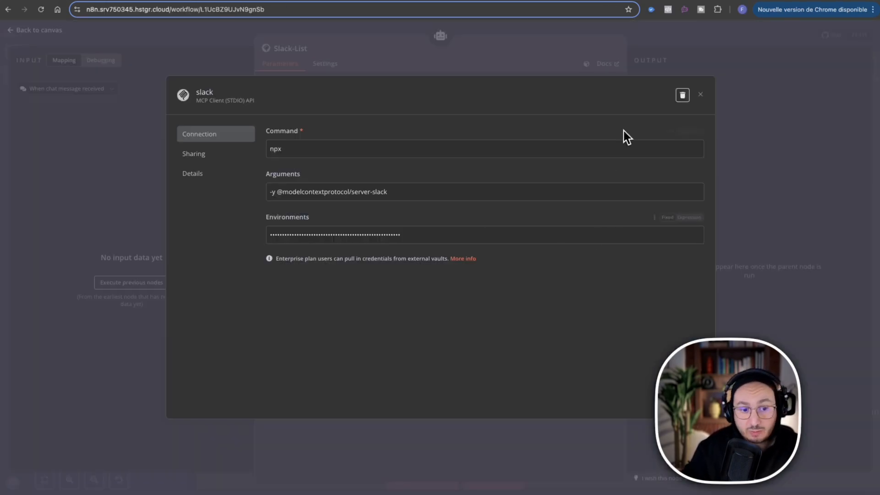
Back in the n8n workflow, leave the Slack-List node and examine the Notify Slack Channel node's tool name and tool parameters.
click(724, 43)
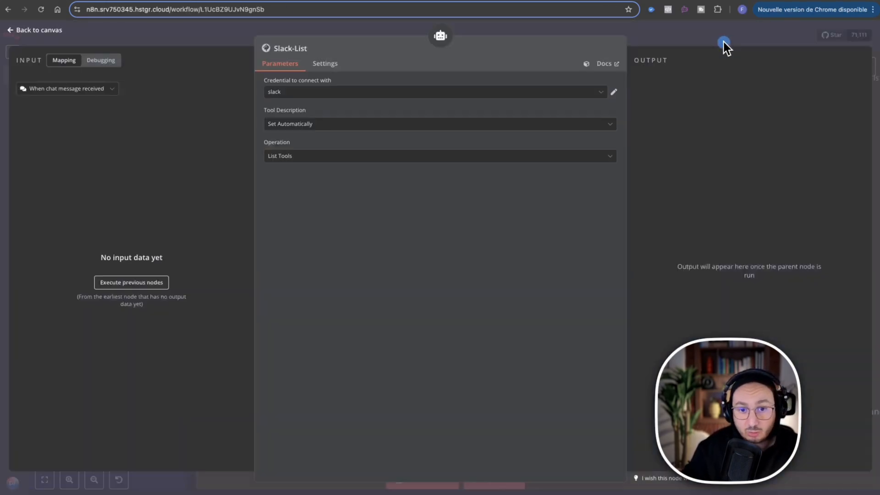
click(664, 26)
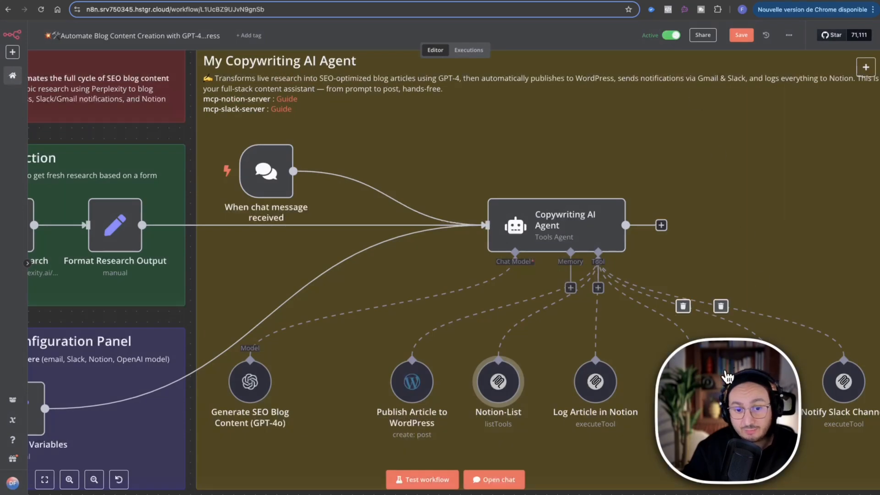
right_click(844, 382)
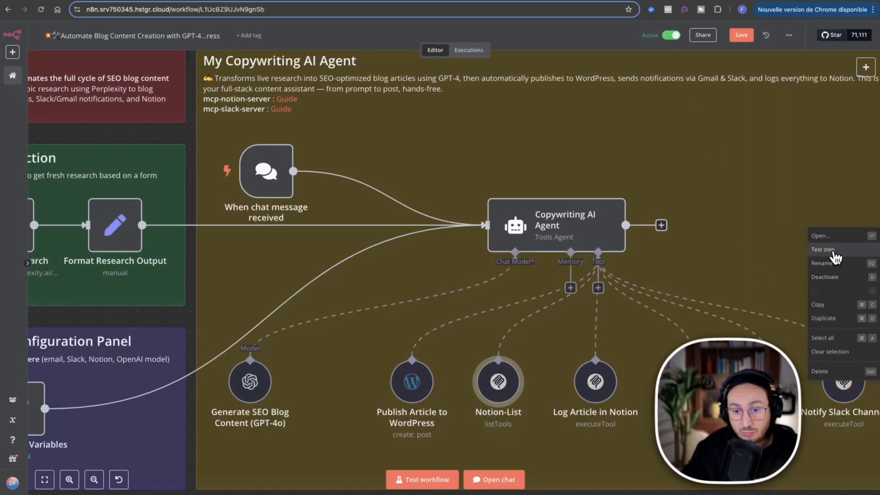
click(834, 237)
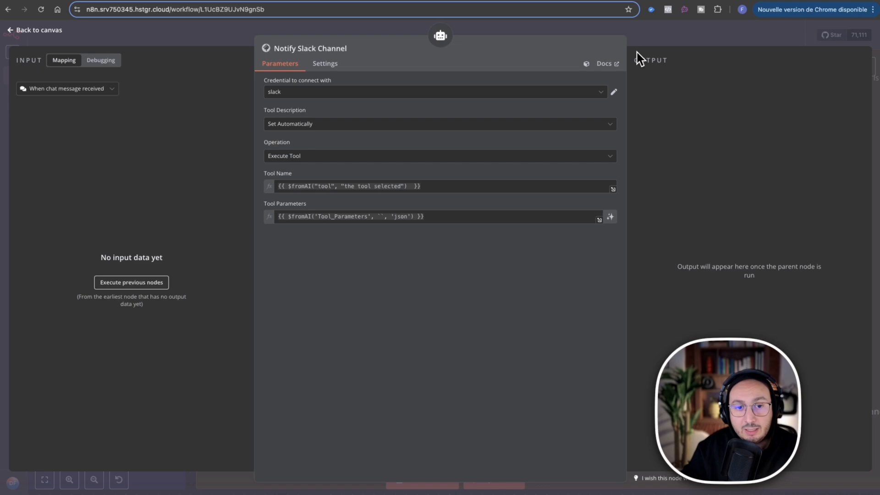
click(653, 37)
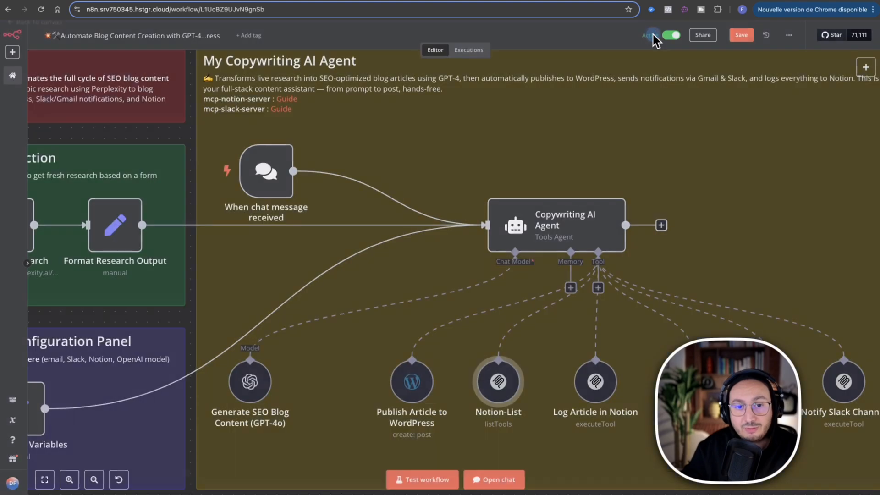
Open the Log Article in Notion node and review its credential, operation, tool name and tool parameters.
click(611, 389)
right_click(597, 382)
click(592, 233)
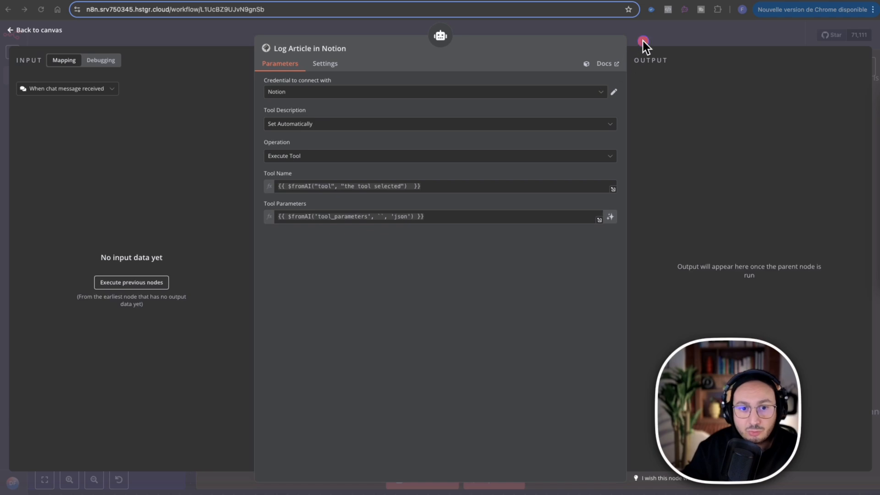
click(641, 37)
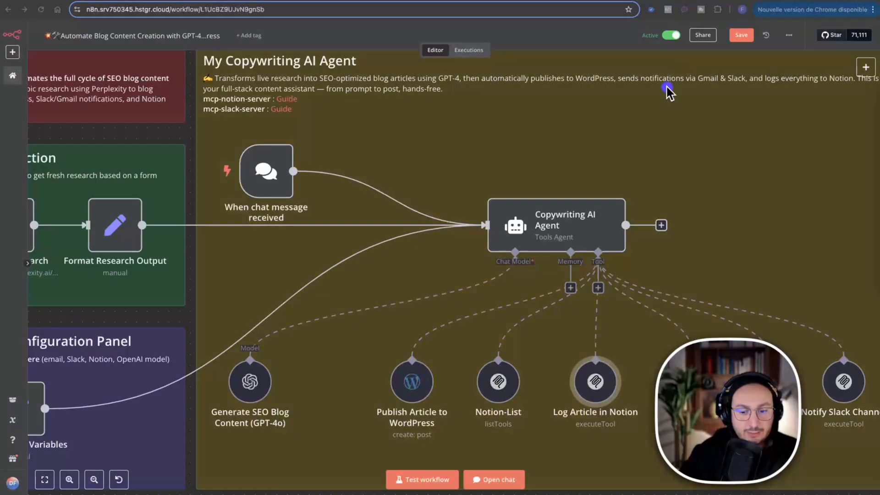
Look over the complete n8n workflow and switch to the newsletter page's sign-up form for downloadable n8n templates.
click(45, 479)
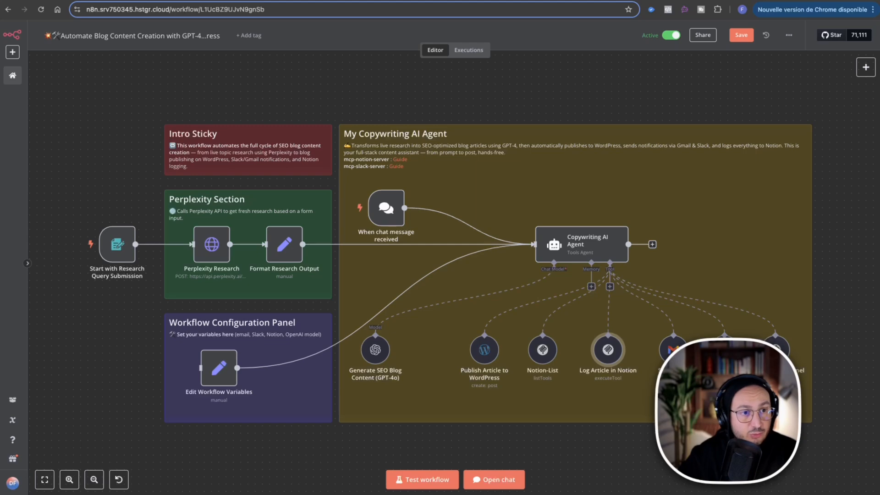
click(266, 1)
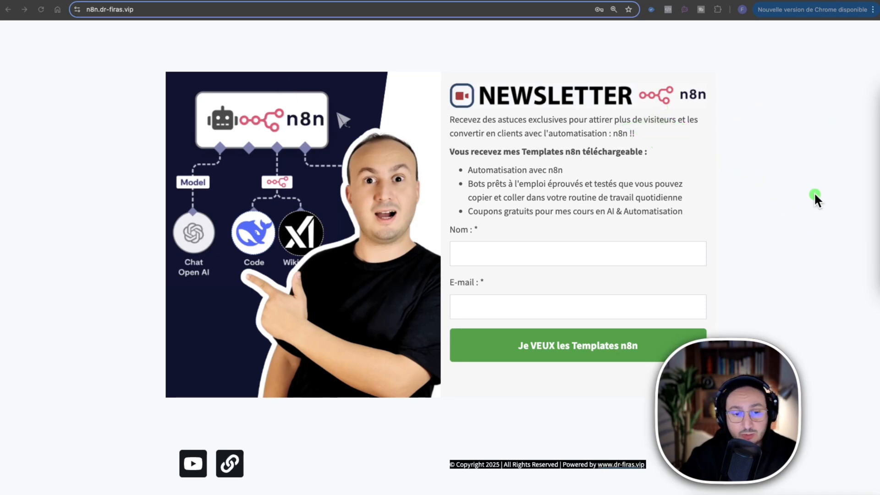
mouse_move(811, 185)
mouse_down()
mouse_move(631, 316)
mouse_move(567, 329)
mouse_up()
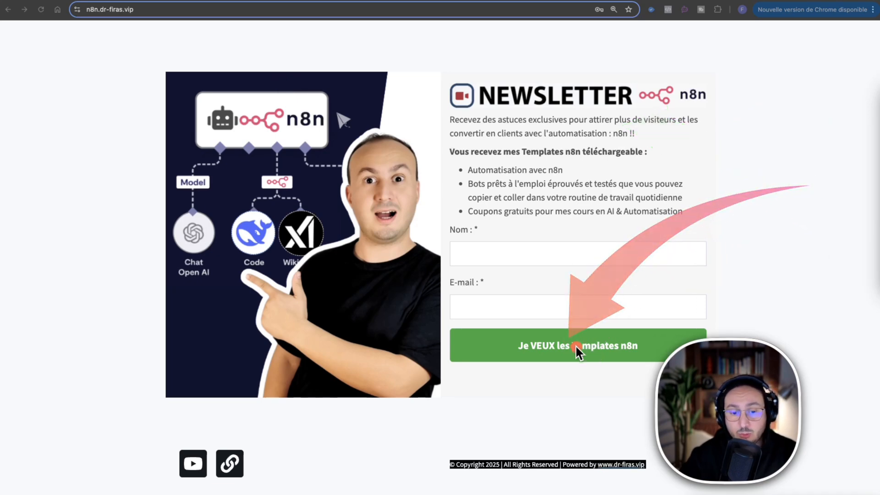
Return from the newsletter page to the n8n workflow and show the workflow options, including importing from a file or URL.
drag(814, 139, 651, 161)
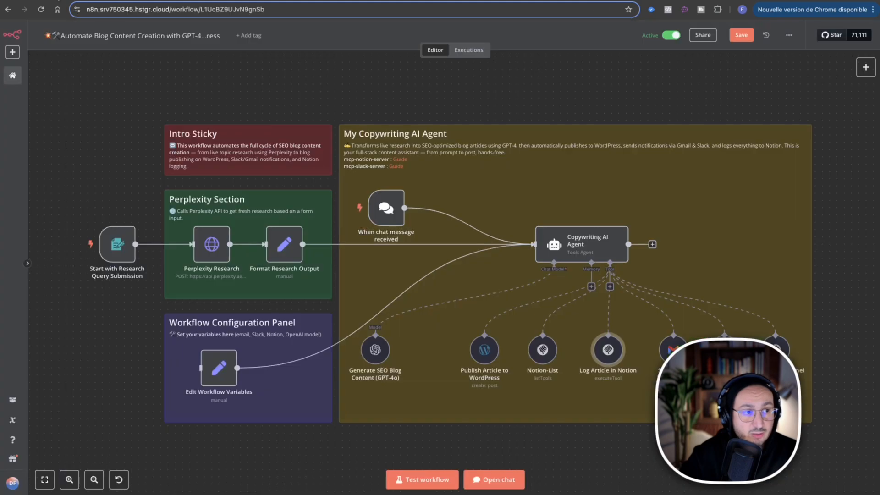
click(789, 35)
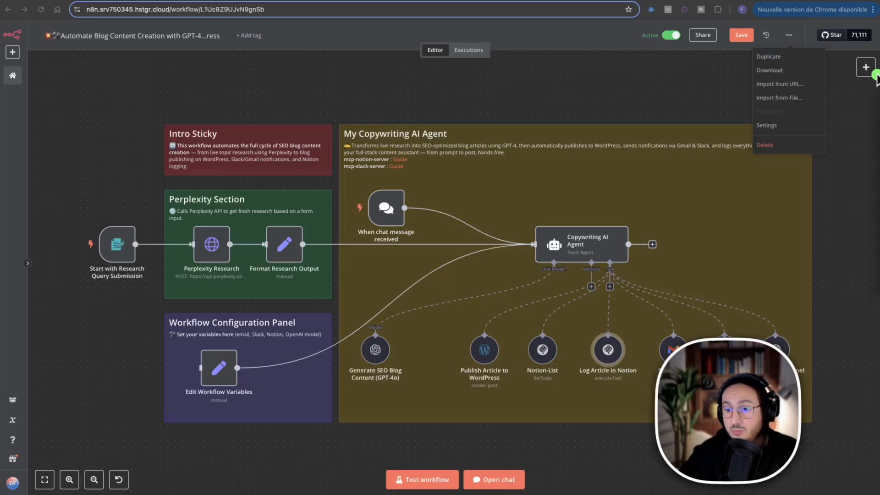
drag(878, 180, 160, 106)
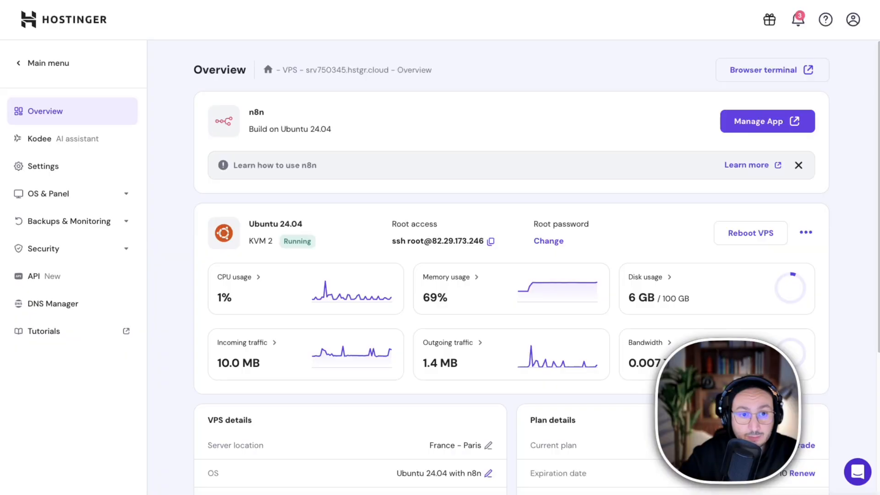
Switch to Hostinger, review the n8n server's VPS overview, and look over the services offered on the n8n VPS hosting page.
click(296, 234)
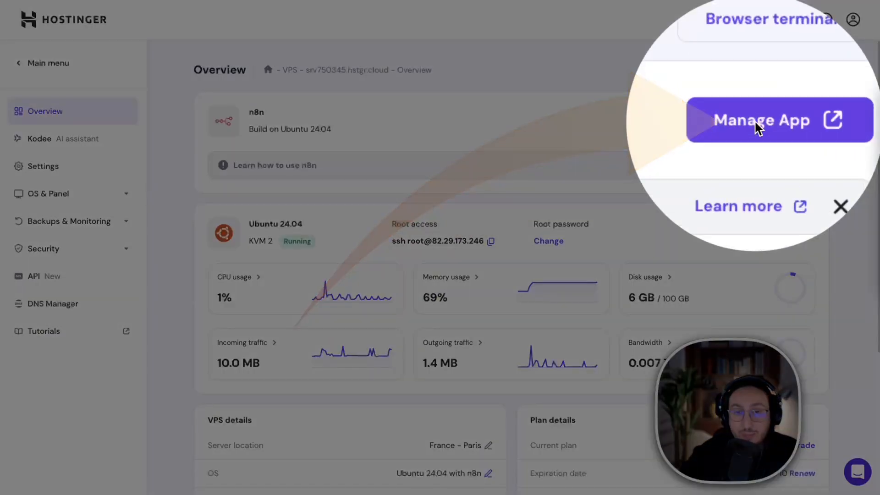
click(756, 123)
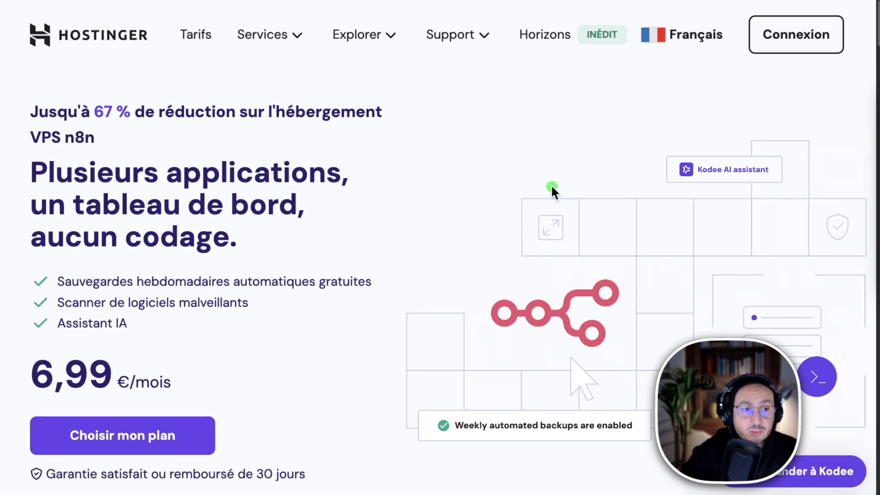
click(273, 37)
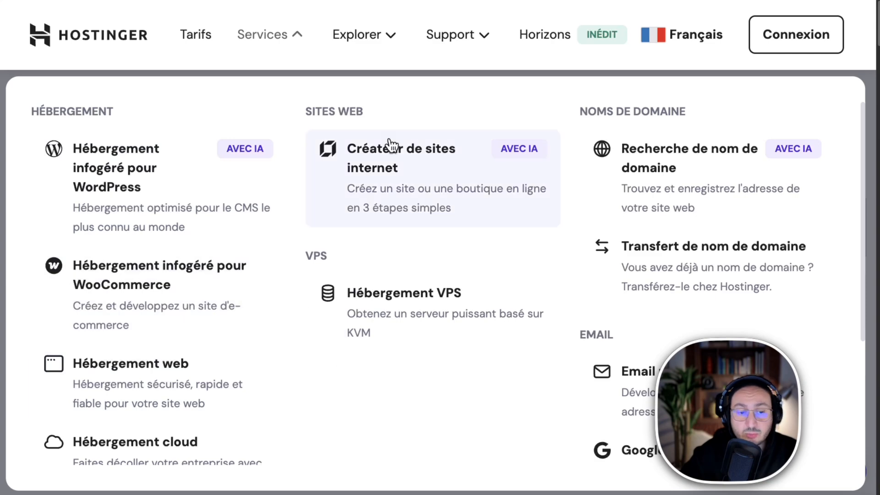
click(862, 79)
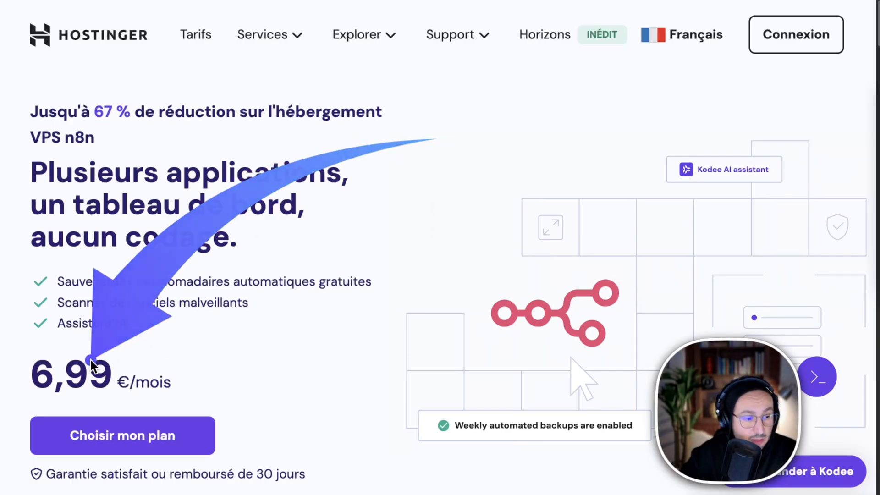
Compare the prices, renewal terms, CPU cores, RAM and disk space of the KVM hosting plans, focusing on KVM 2.
scroll(276, 350, down, 5)
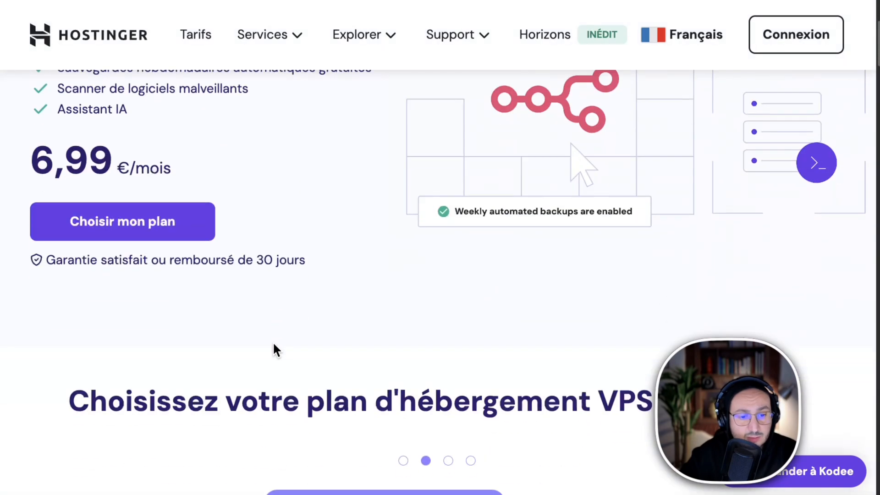
scroll(275, 345, down, 8)
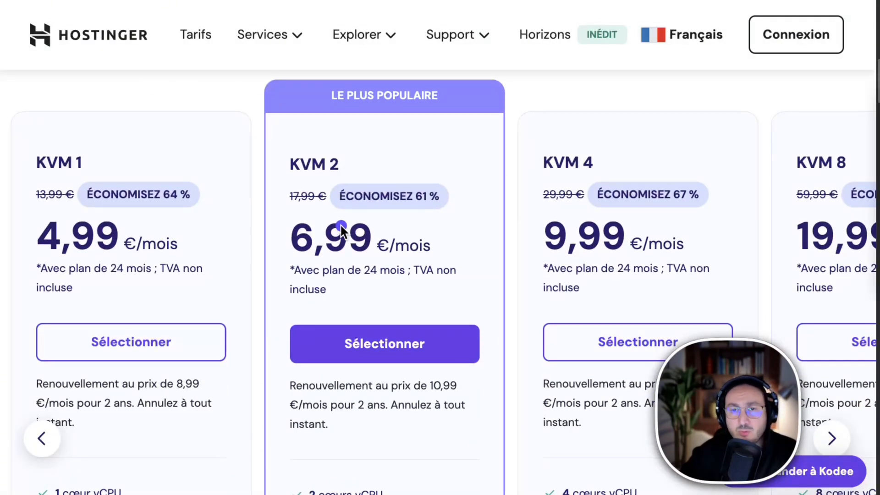
drag(571, 83, 379, 156)
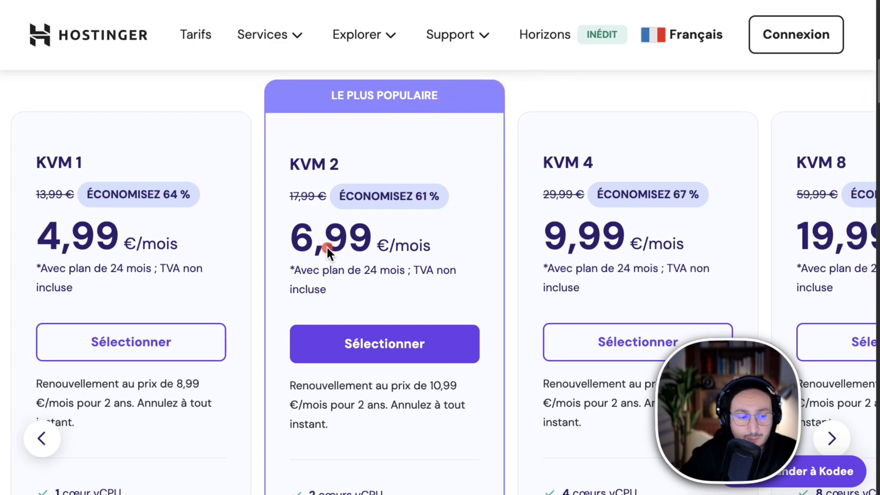
scroll(403, 319, down, 1)
scroll(403, 318, down, 4)
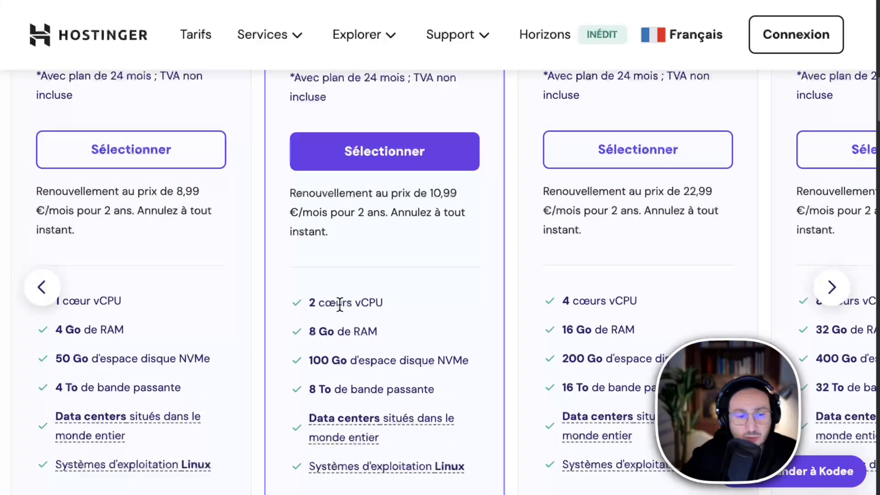
drag(299, 302, 404, 299)
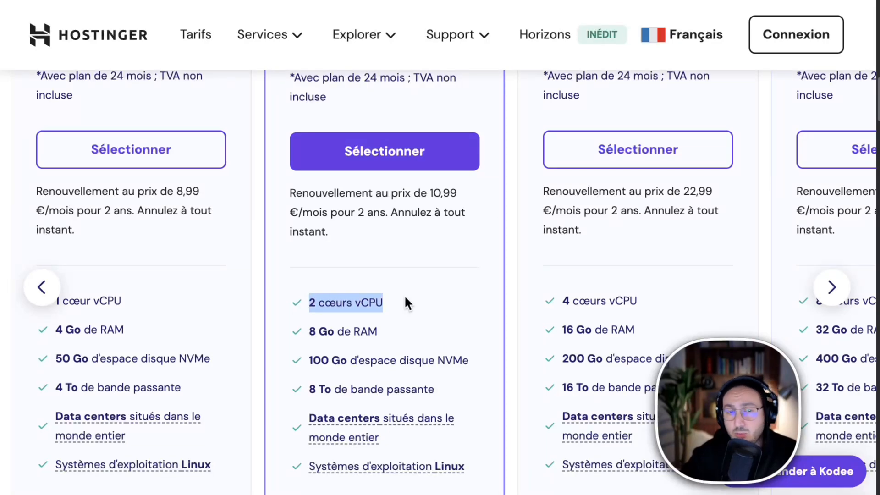
scroll(593, 259, down, 2)
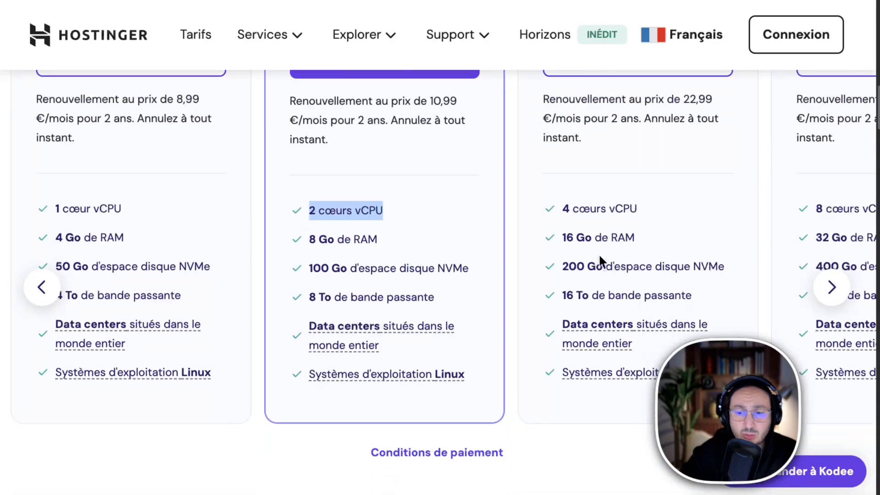
scroll(600, 202, up, 1)
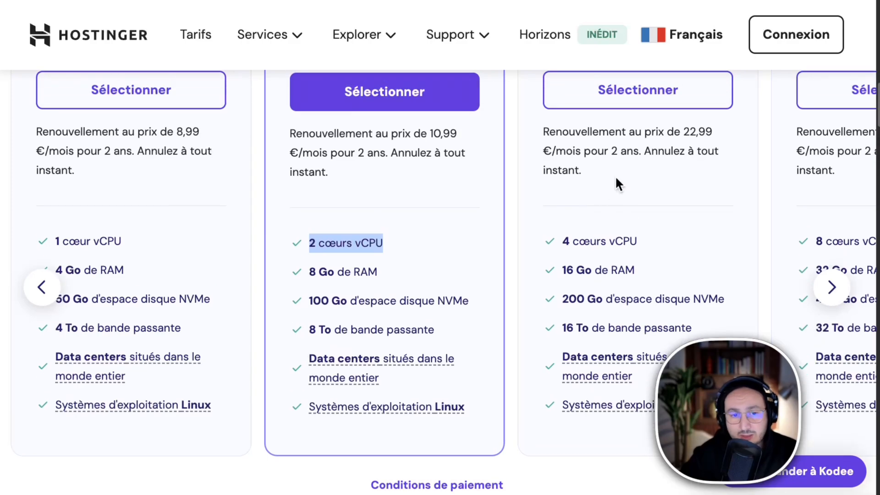
scroll(613, 197, up, 4)
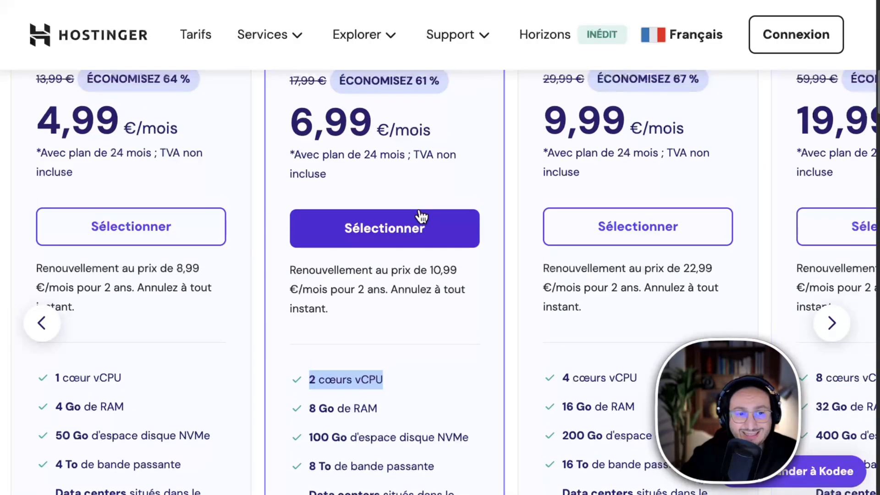
scroll(421, 216, up, 2)
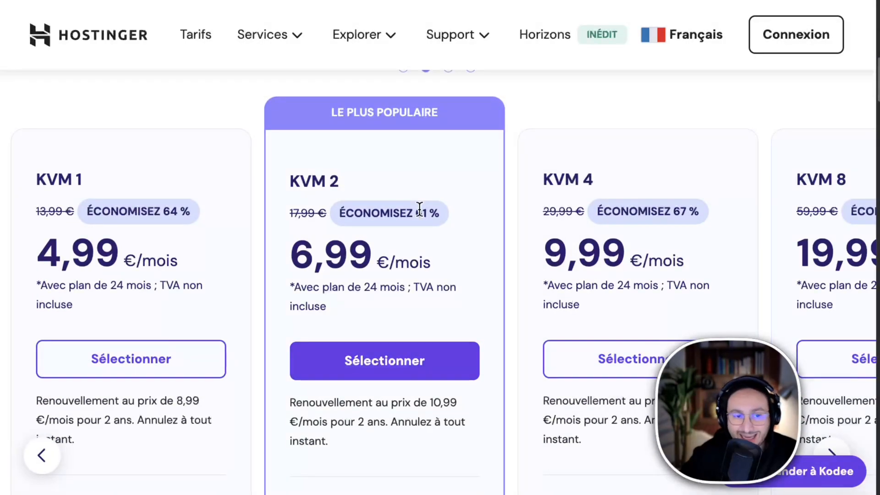
scroll(420, 210, down, 1)
scroll(420, 210, down, 1)
scroll(389, 212, up, 1)
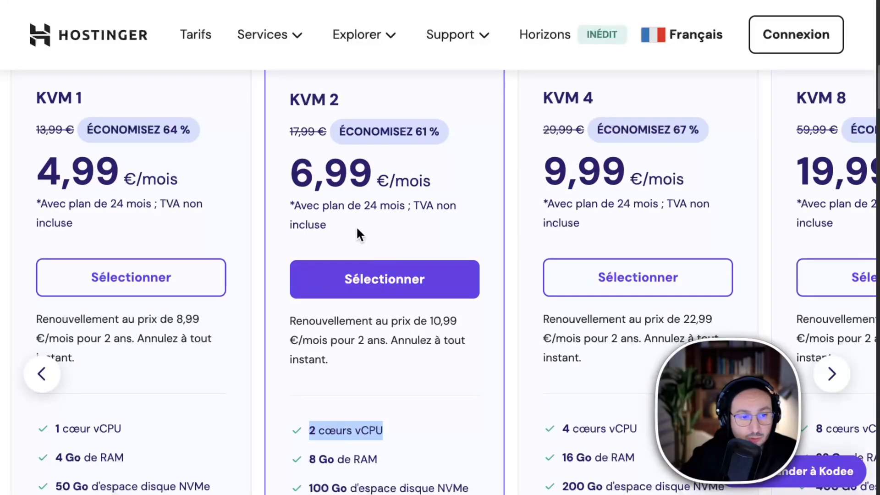
Select the KVM 2 plan and set its duration in the cart to 1 month.
click(379, 285)
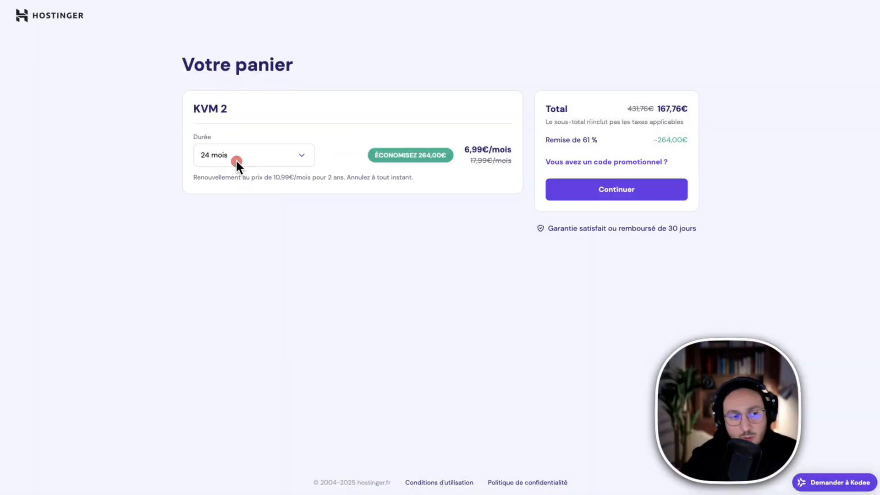
right_click(241, 151)
click(221, 156)
click(241, 156)
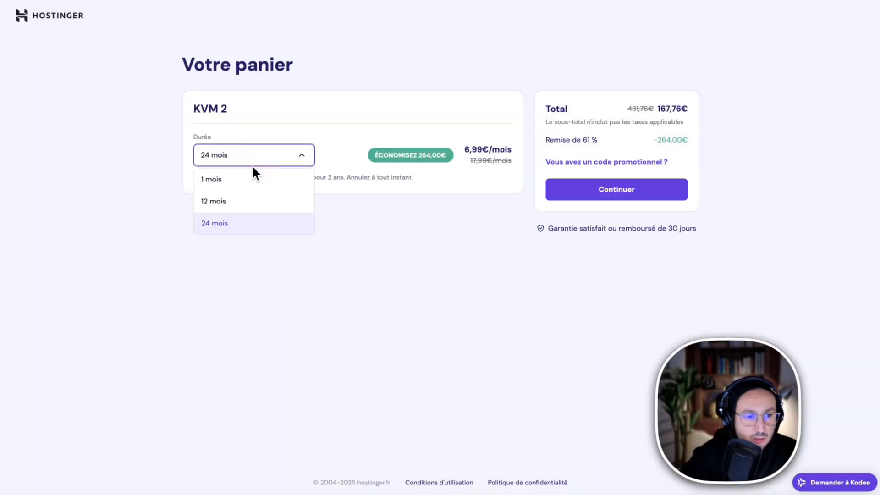
click(241, 180)
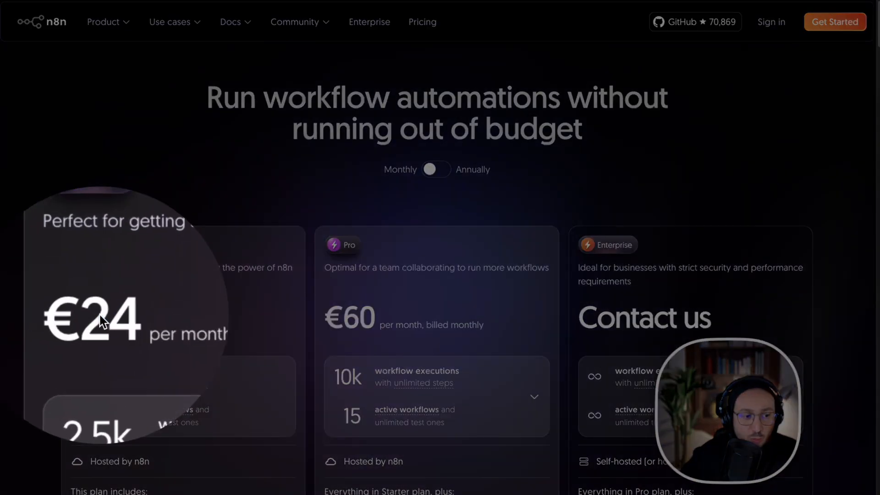
Return from n8n's own pricing page to the Hostinger cart and set the KVM 2 duration to 24 months.
click(443, 38)
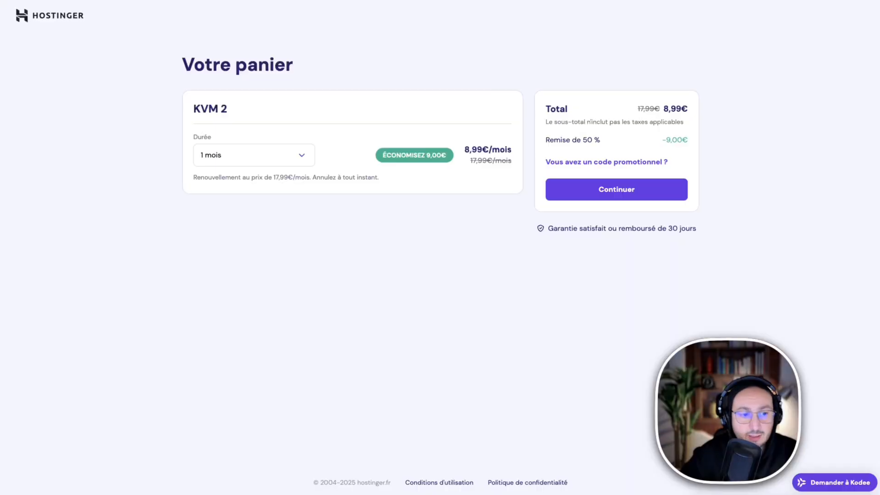
click(228, 155)
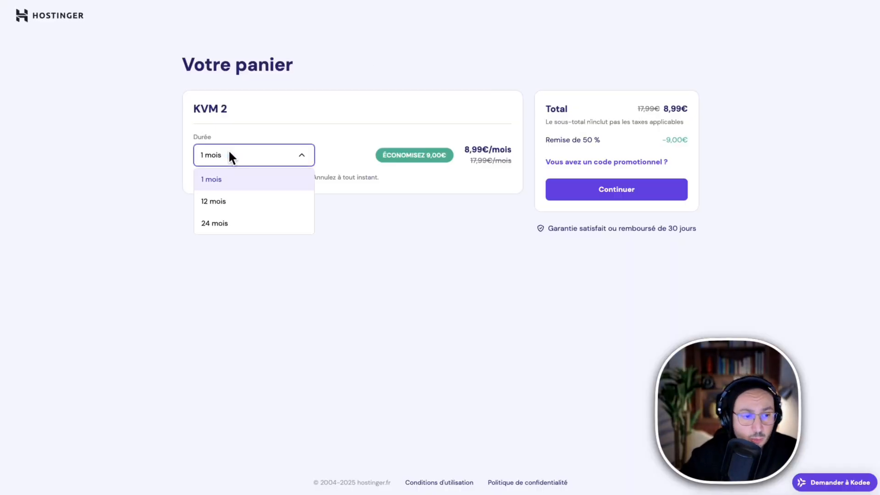
click(272, 232)
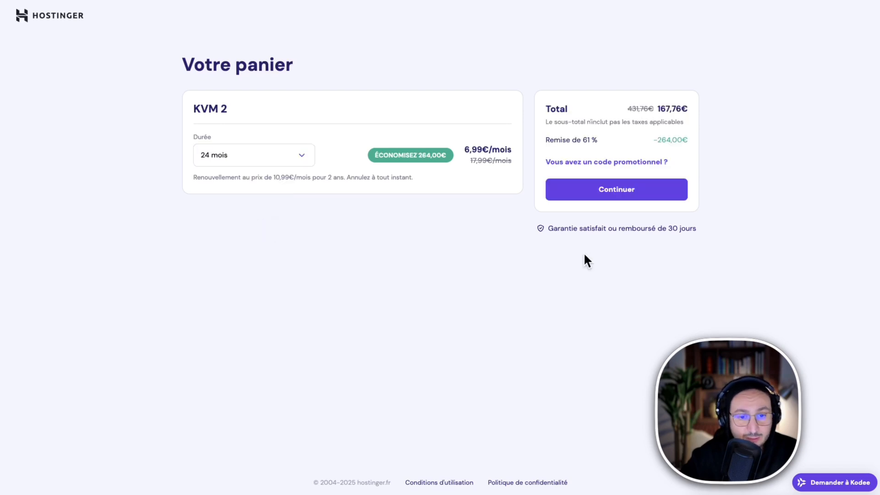
Apply the promotional code DRFIRAS to the KVM 2 cart.
click(620, 162)
click(568, 199)
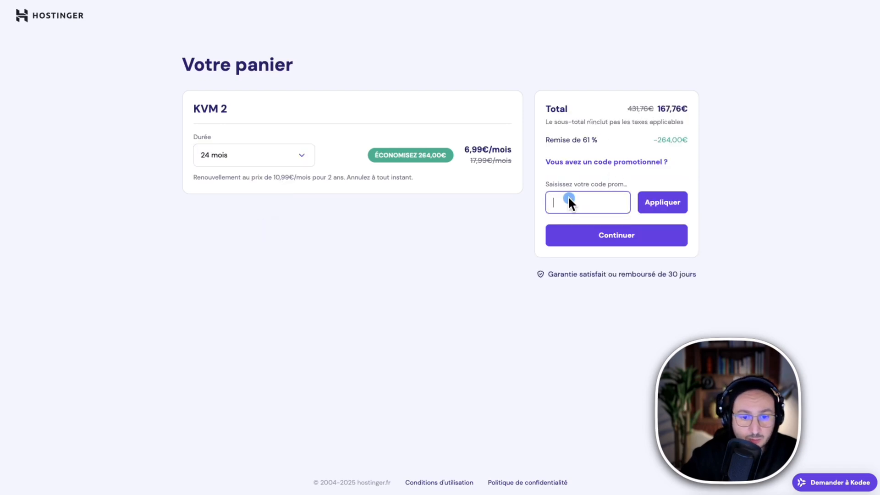
text(DR)
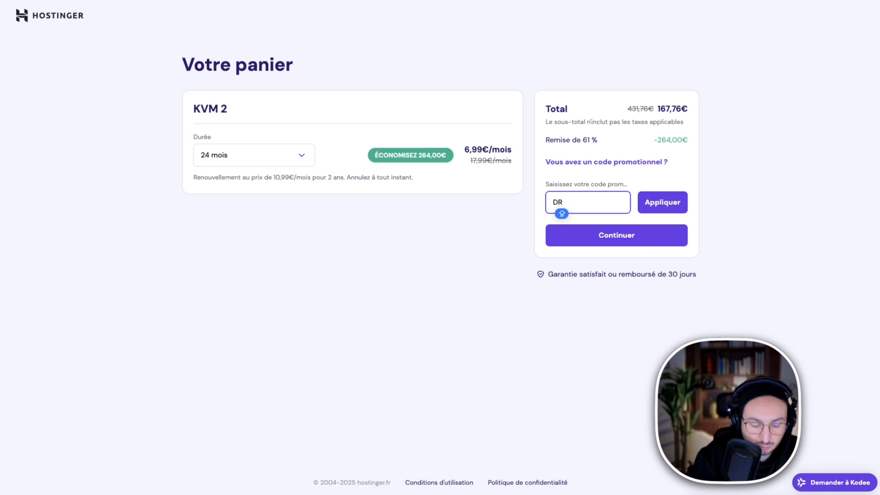
text(TBAS)
click(671, 202)
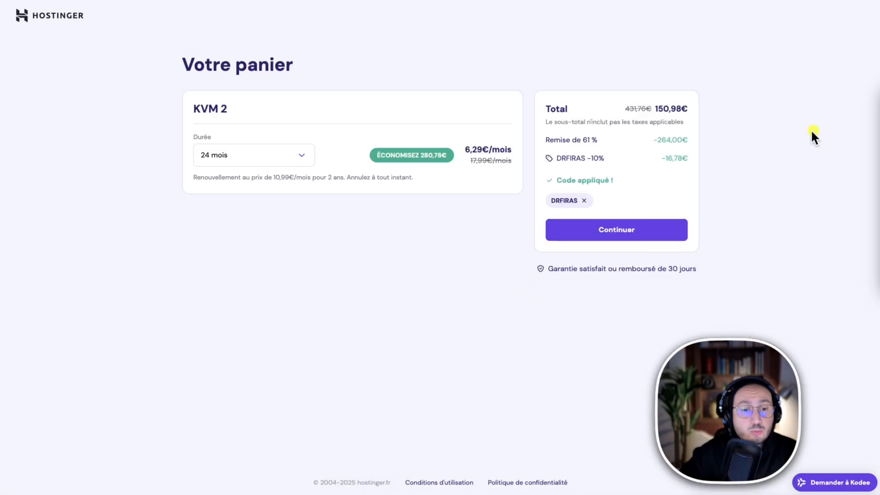
Proceed from the cart to the guided VPS setup and choose France as the server location.
click(619, 221)
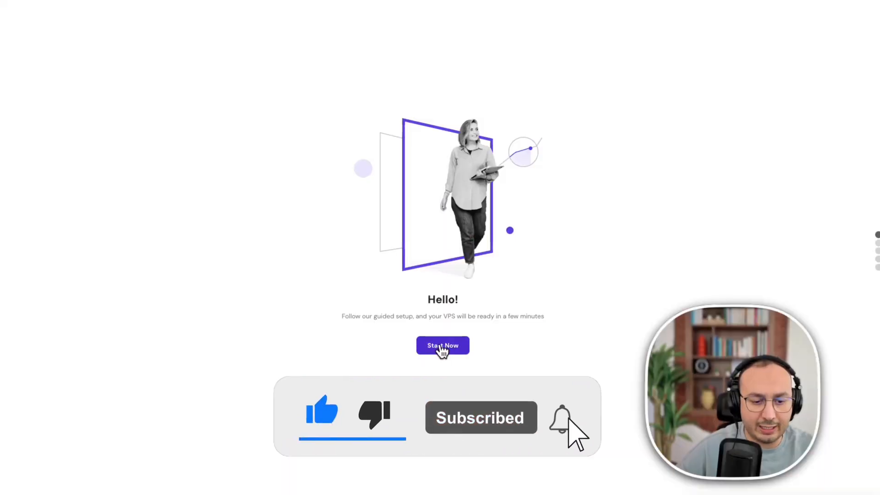
click(440, 347)
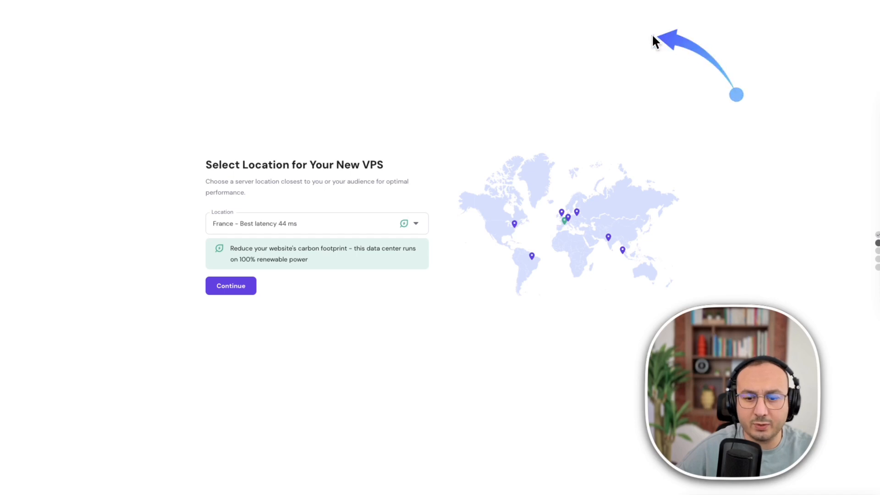
click(323, 223)
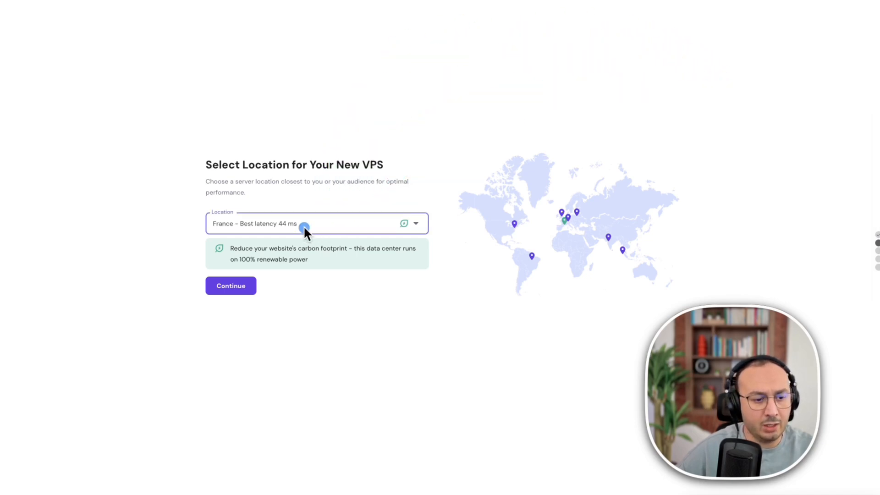
scroll(310, 323, down, 3)
scroll(312, 324, up, 3)
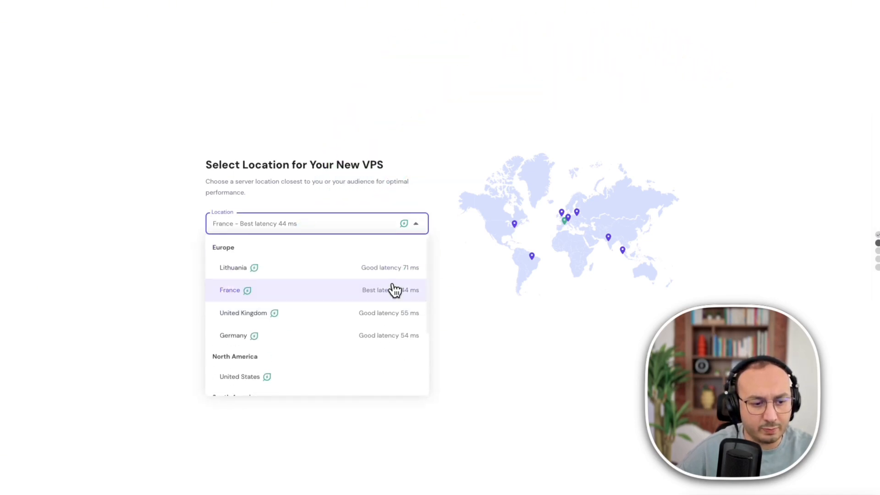
click(234, 295)
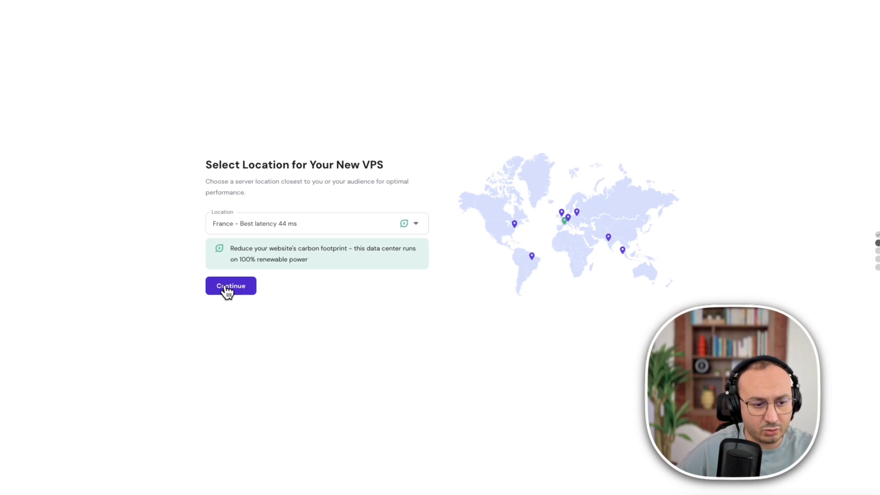
click(233, 289)
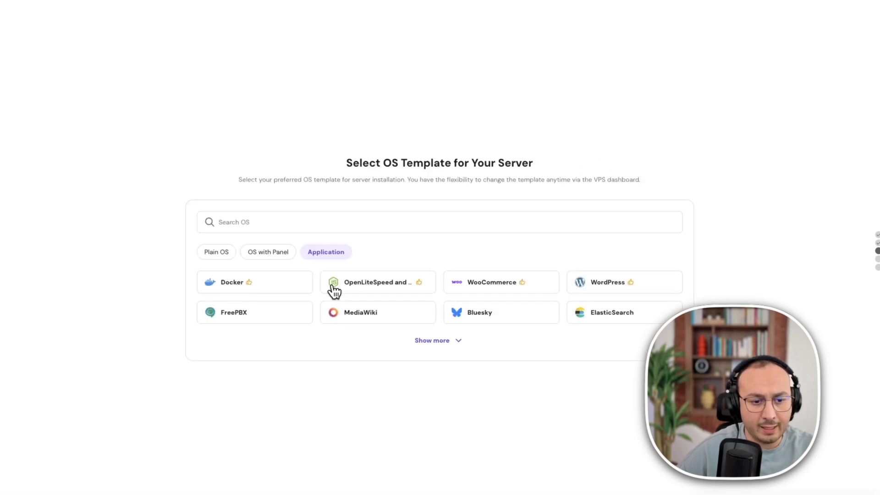
Search the application OS templates for n8n and select the n8n template for the server.
click(429, 340)
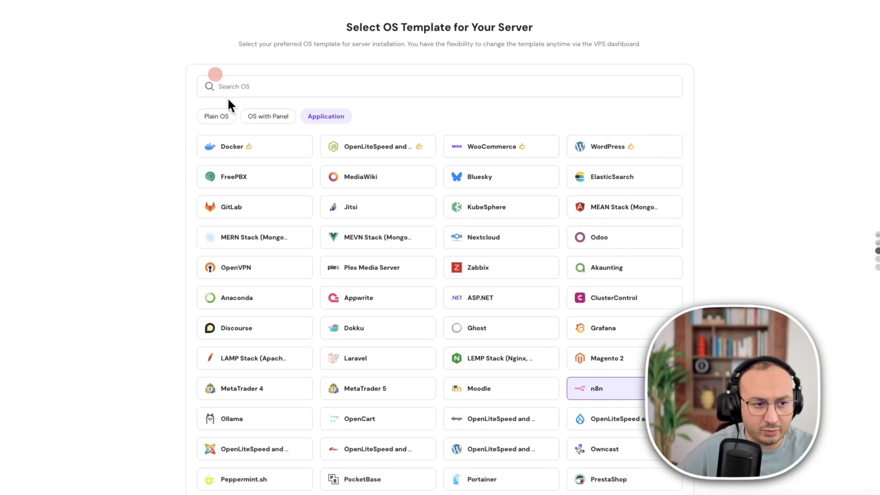
click(227, 85)
text(n8n)
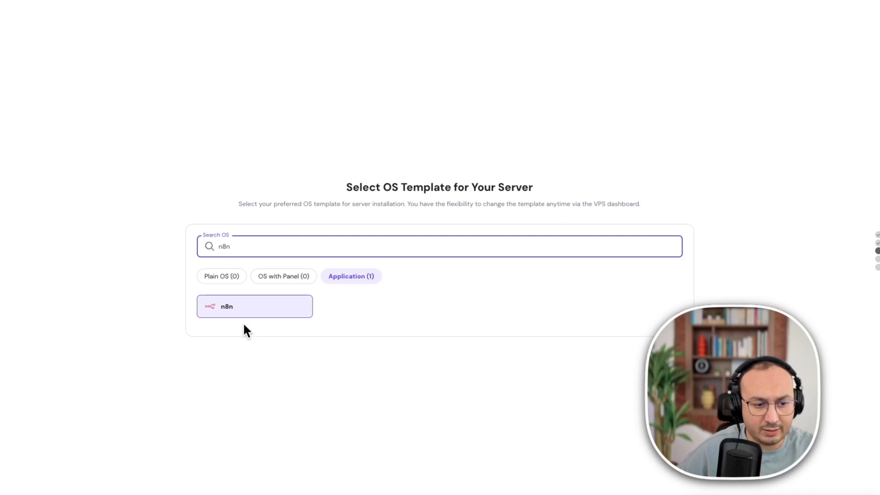
click(250, 307)
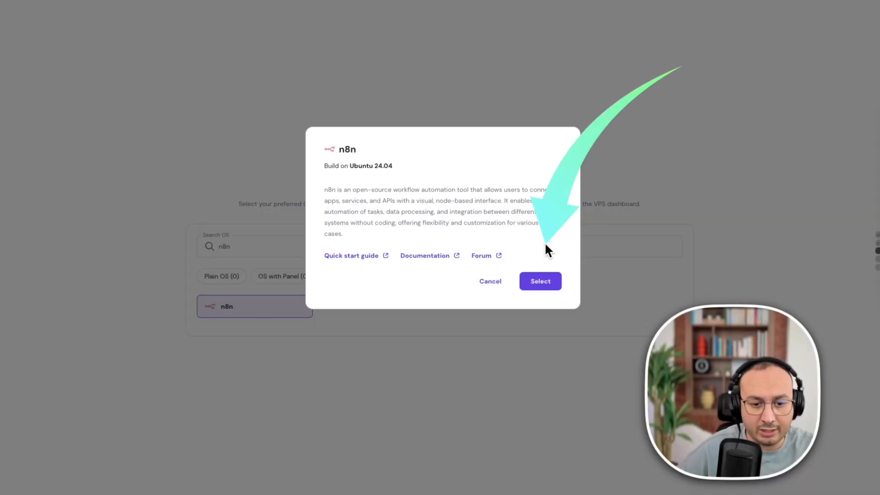
click(544, 283)
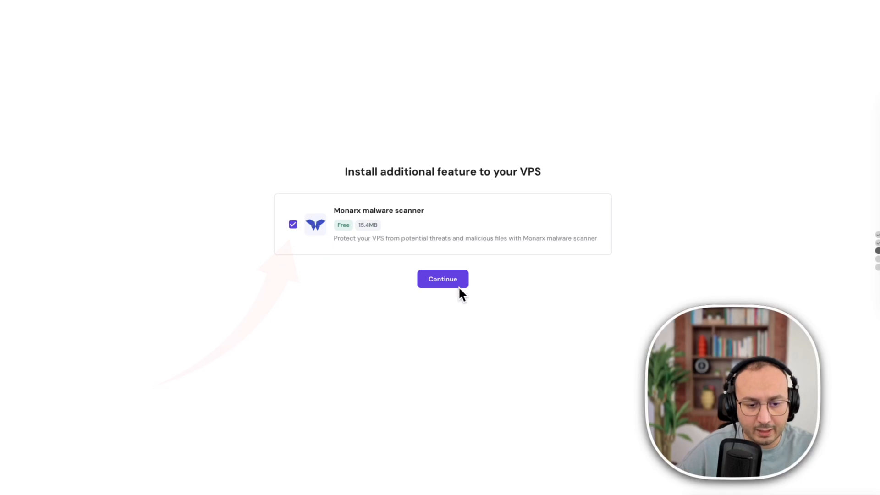
Continue with the Monarx malware scanner included, generate a root password for the VPS, and finish the server setup.
click(457, 286)
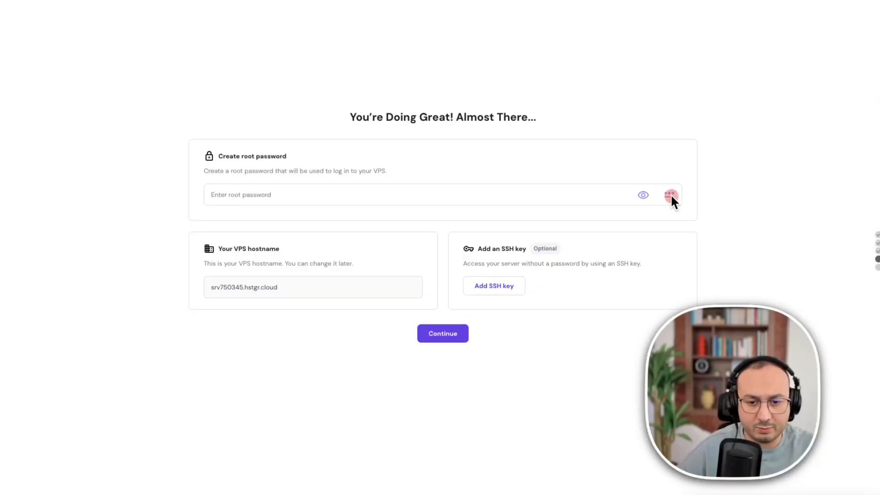
click(670, 194)
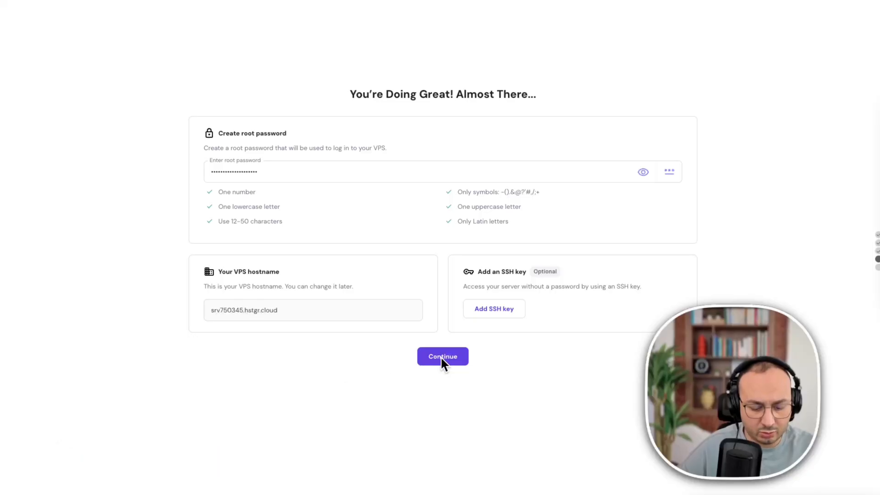
click(441, 356)
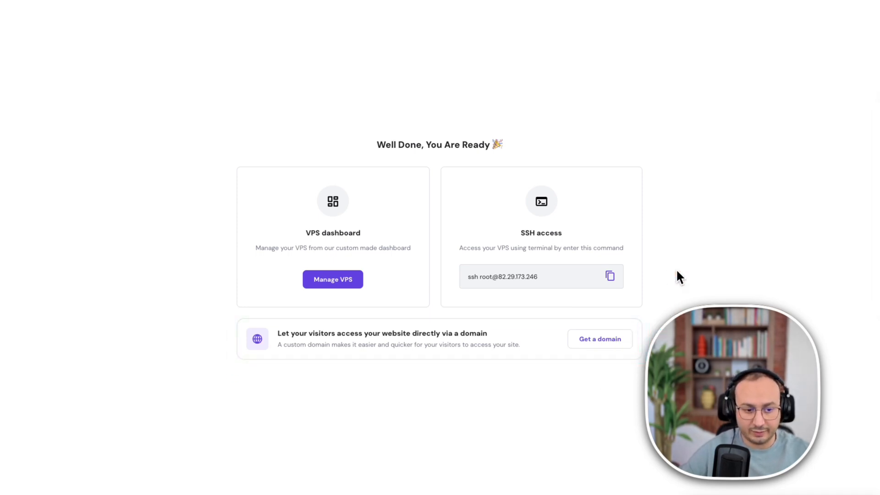
Open the new-domain search page from the setup completion screen to examine the domain name options and prices.
click(624, 342)
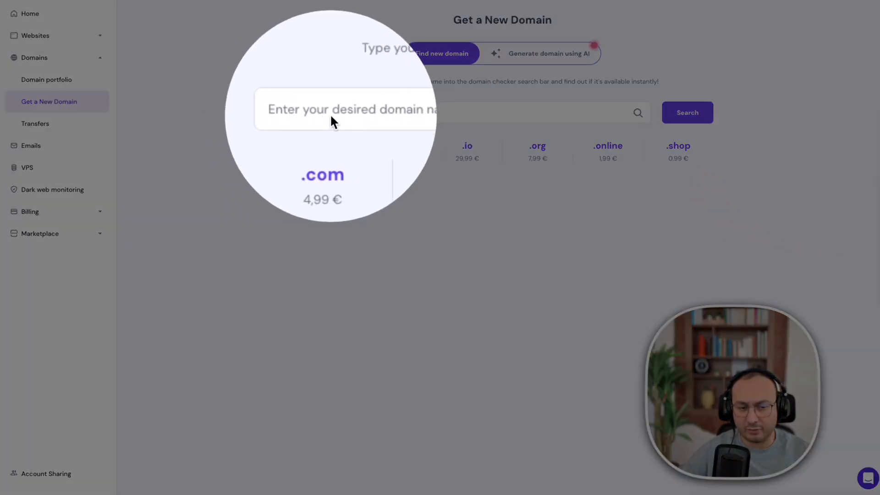
click(331, 116)
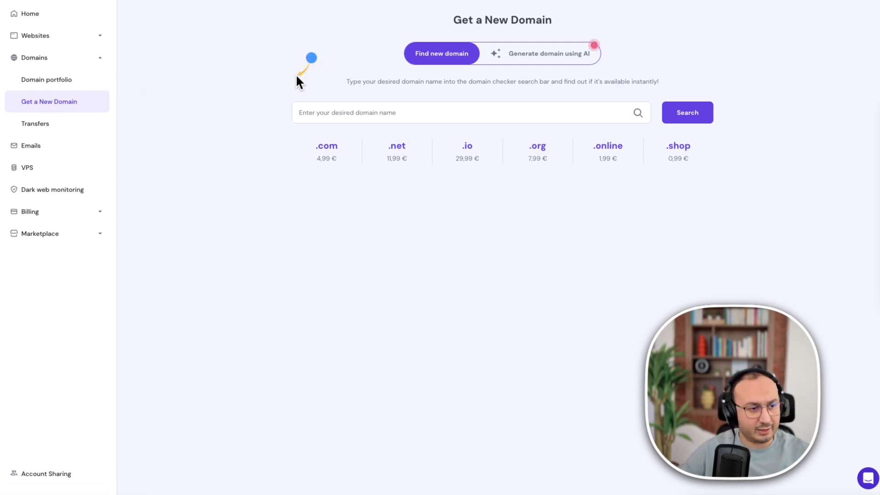
Open the management overview of the new KVM 2 server, skip the VPS needs survey, and launch its n8n app.
click(28, 169)
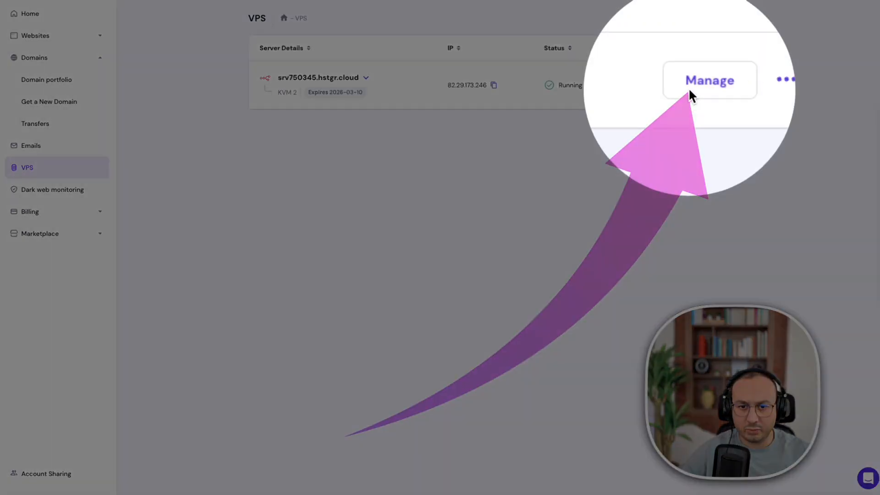
click(689, 89)
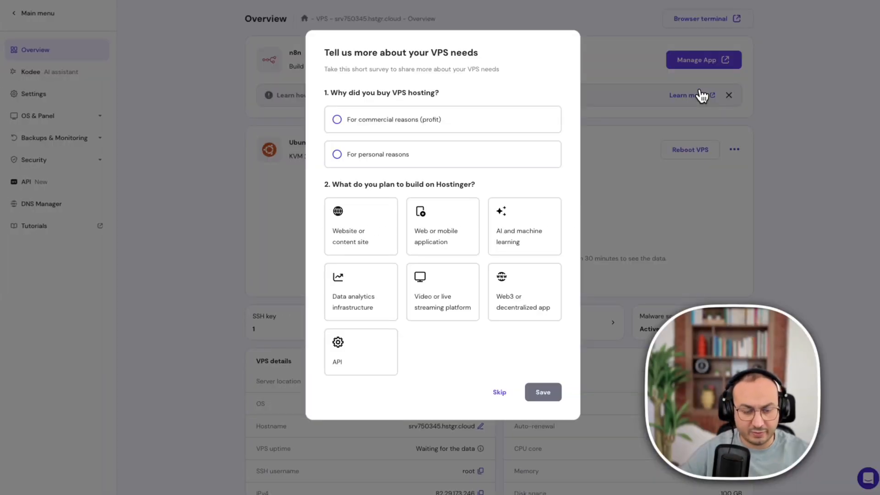
click(499, 393)
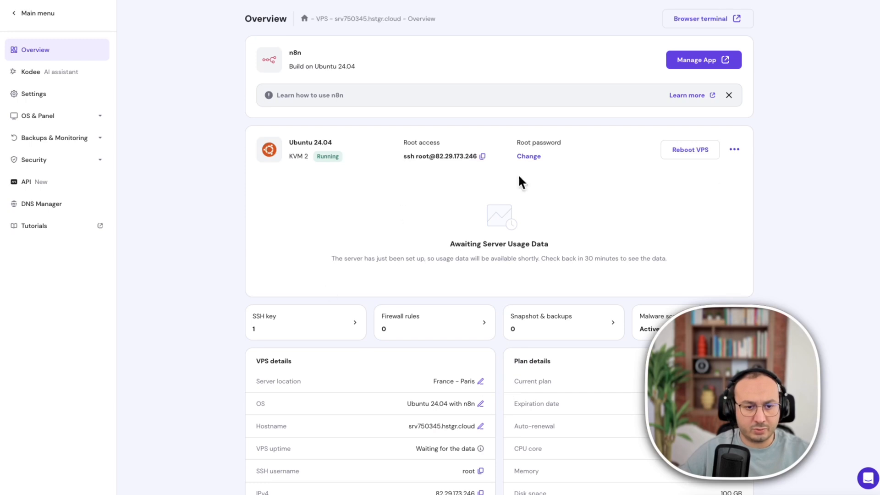
click(704, 61)
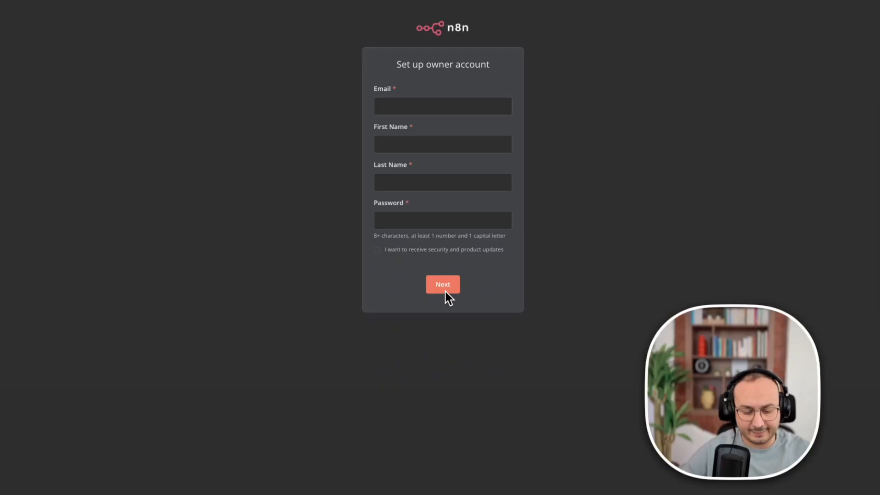
Submit the n8n owner account setup form and request the free license key for the advanced features by email.
click(445, 297)
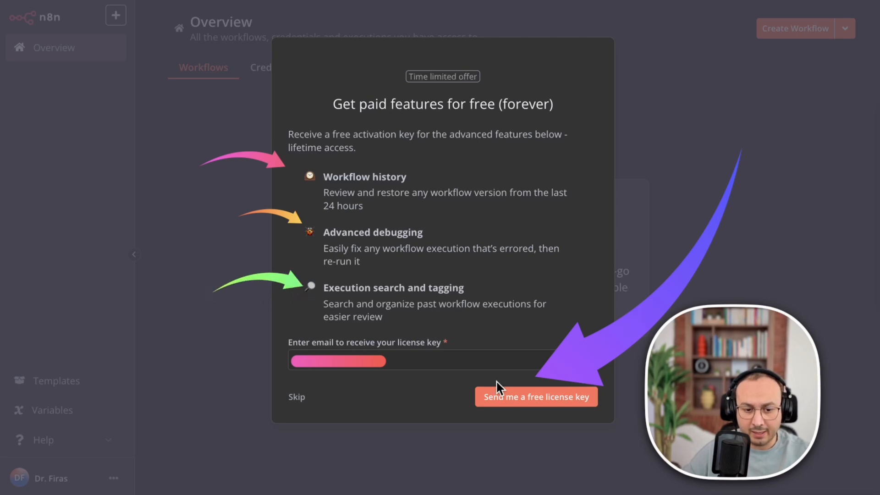
click(537, 402)
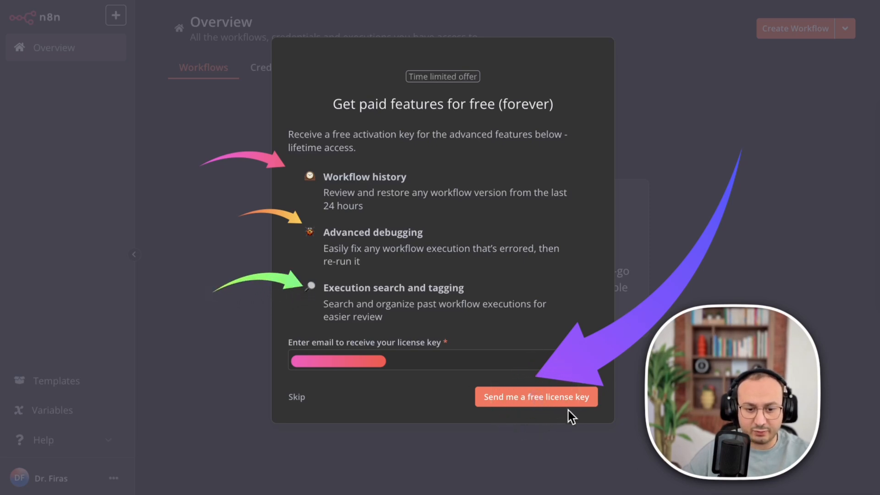
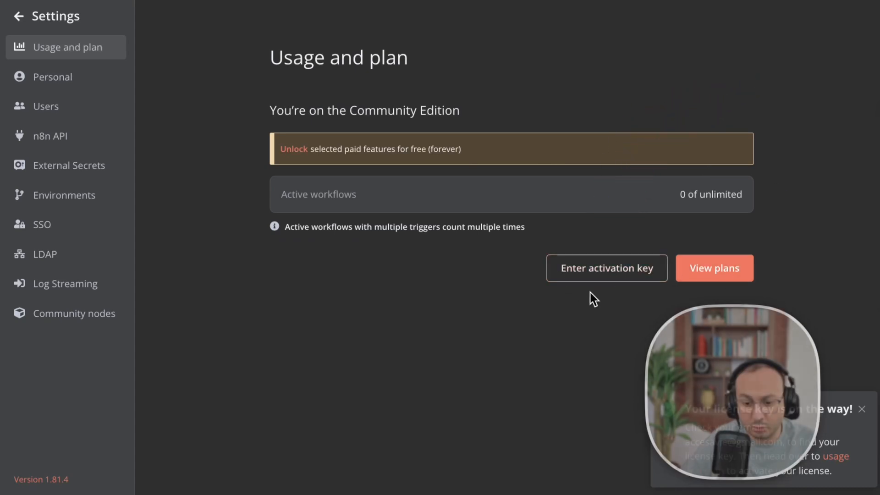
Open the n8n plans page from the usage settings to examine the prices, and return to the settings.
click(717, 272)
scroll(312, 261, down, 1)
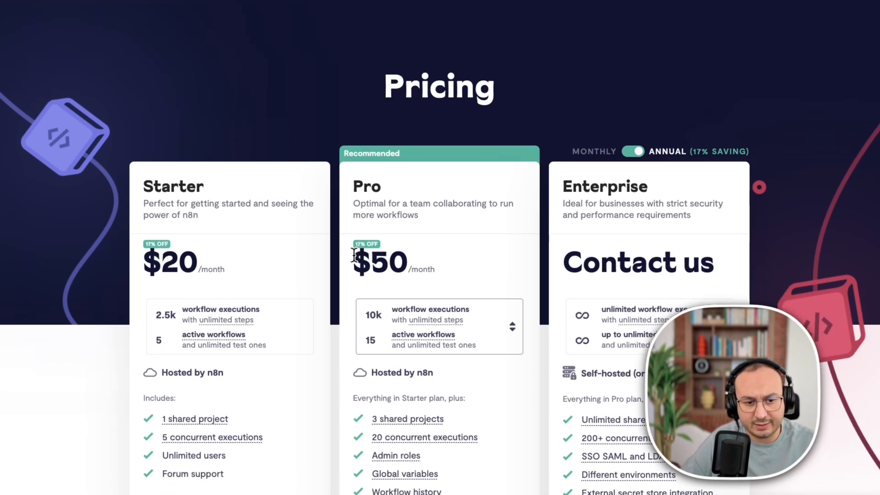
click(427, 0)
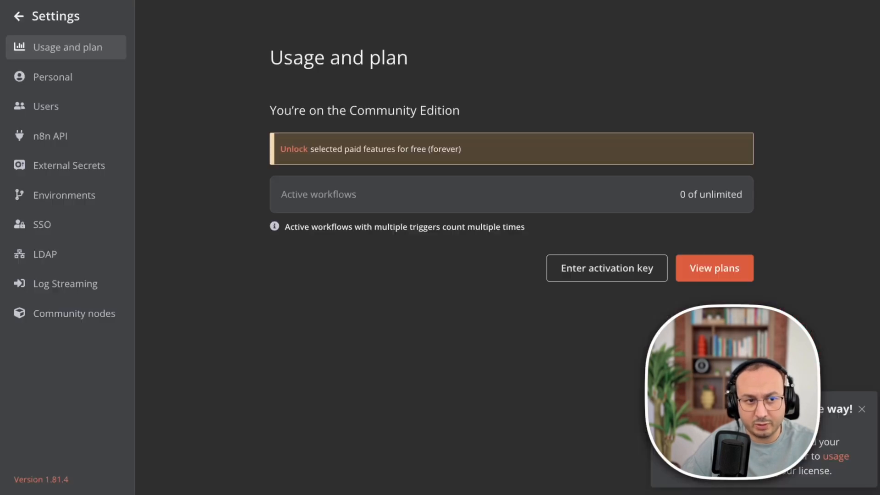
Paste the license activation key into the activation form and activate the free paid features.
click(604, 276)
right_click(351, 225)
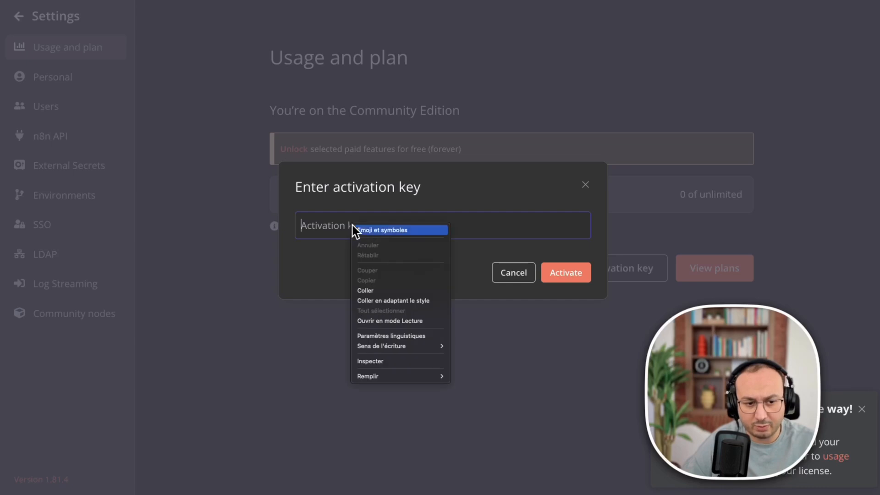
click(386, 289)
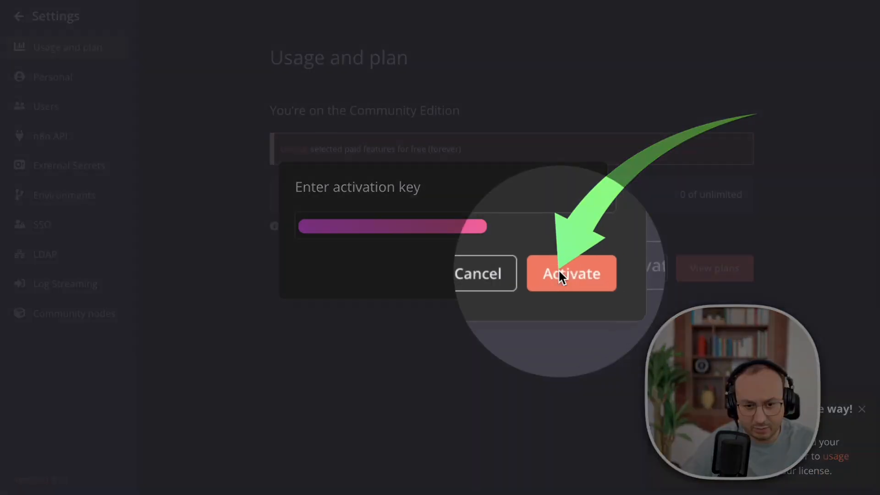
click(559, 269)
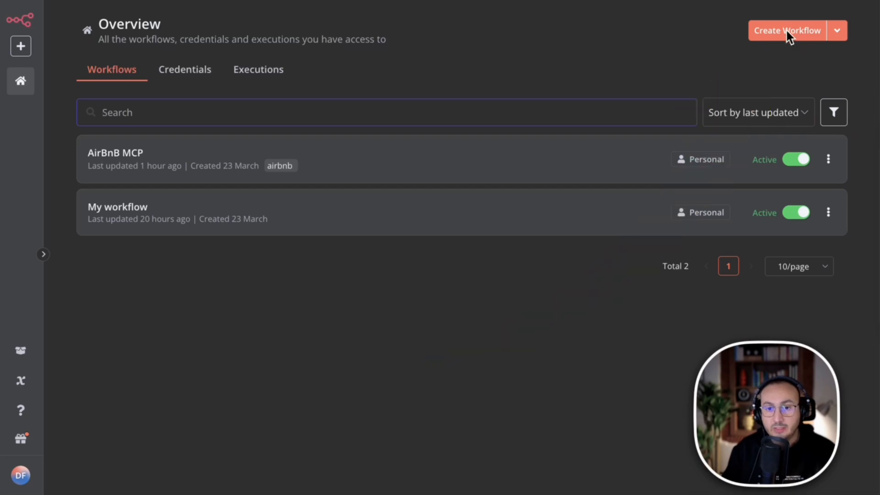
Create a new workflow, add a Chat Trigger node as its first step, and return to the canvas.
click(803, 37)
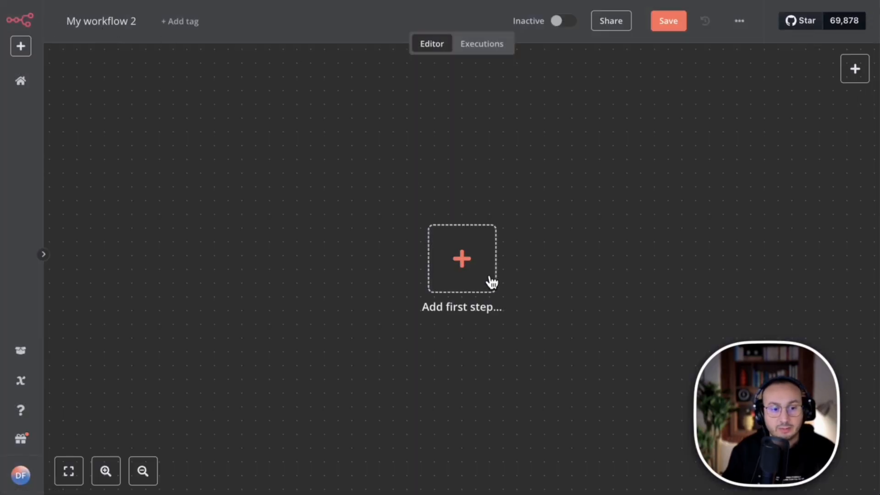
click(463, 252)
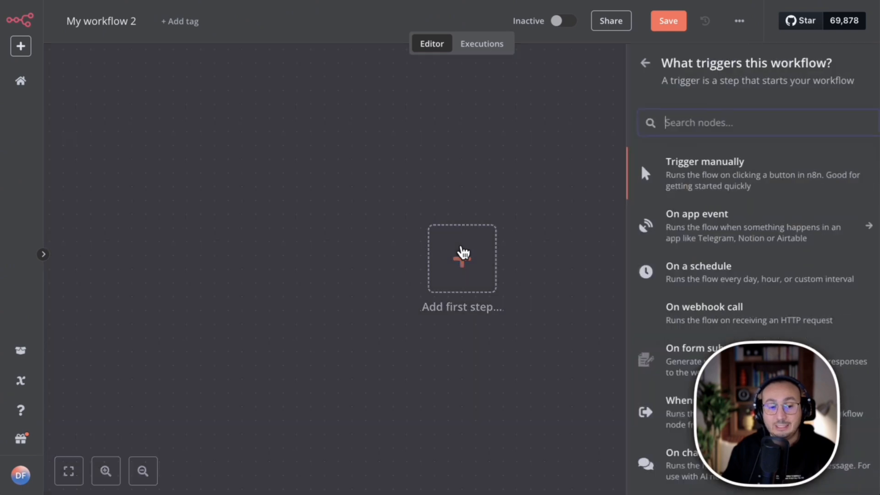
text(chat)
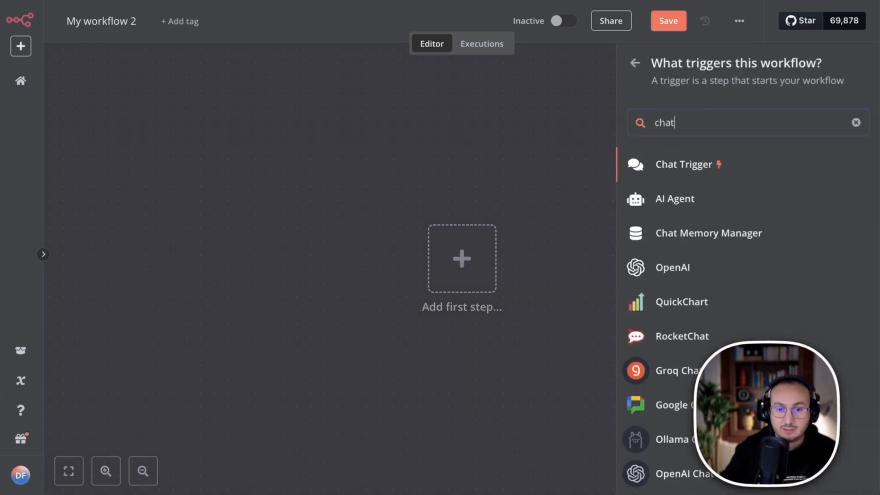
click(710, 165)
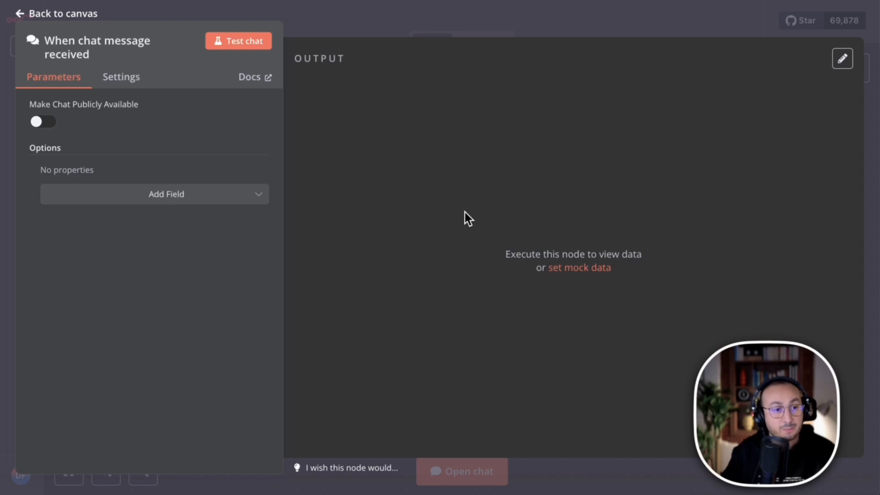
click(158, 4)
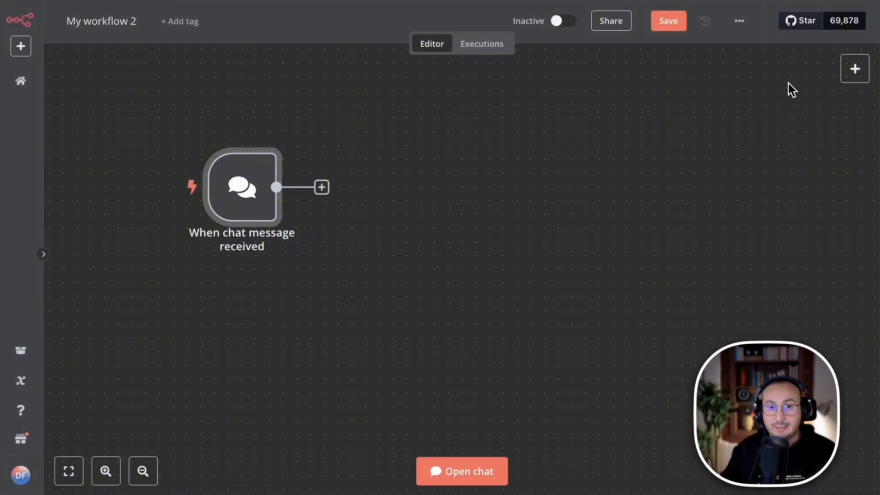
Search the nodes for "mcp", open the MCP Client's list of actions, and save the workflow.
click(854, 67)
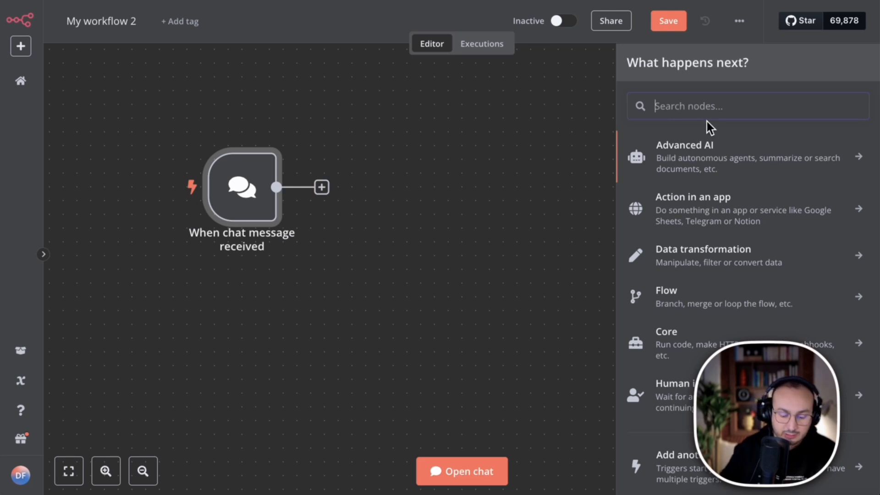
text(mcp)
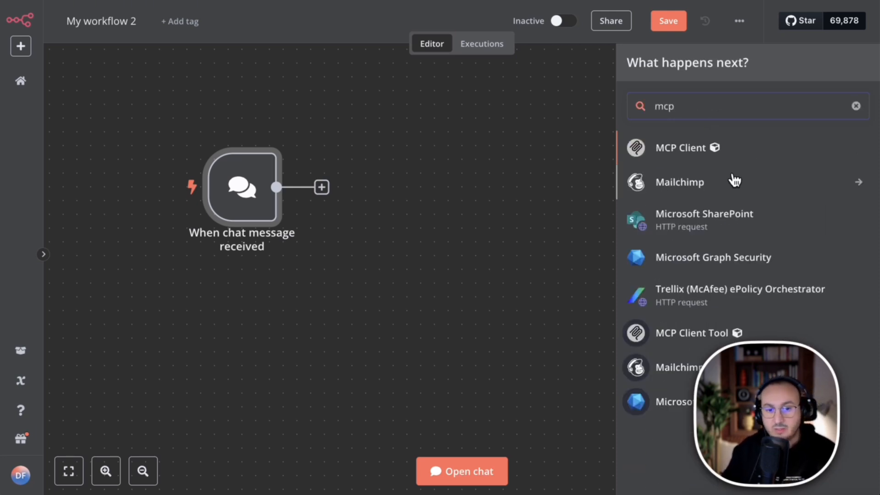
click(668, 148)
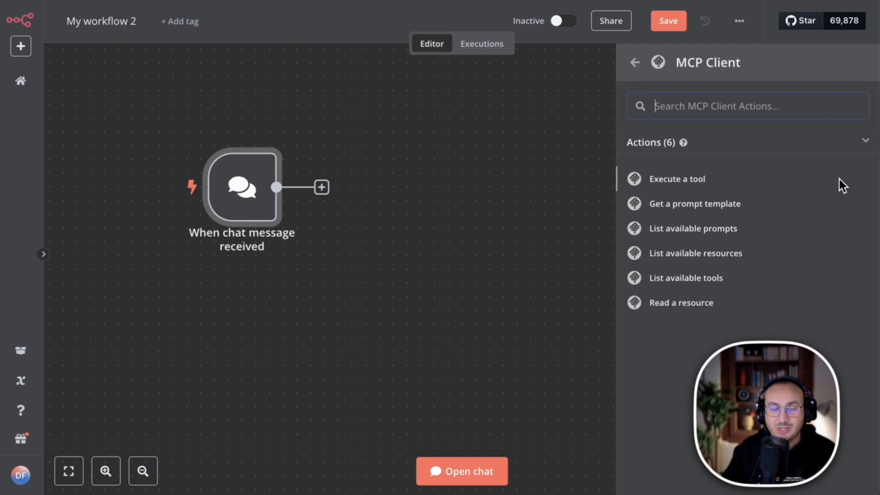
click(21, 476)
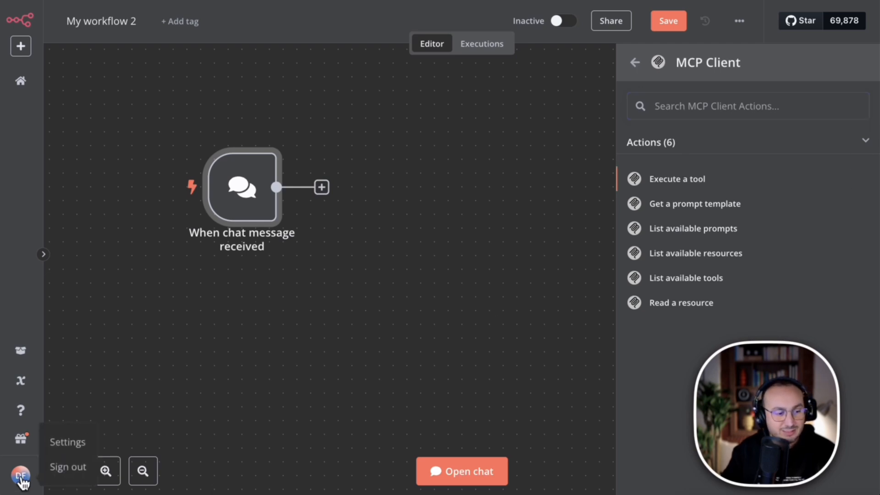
click(666, 23)
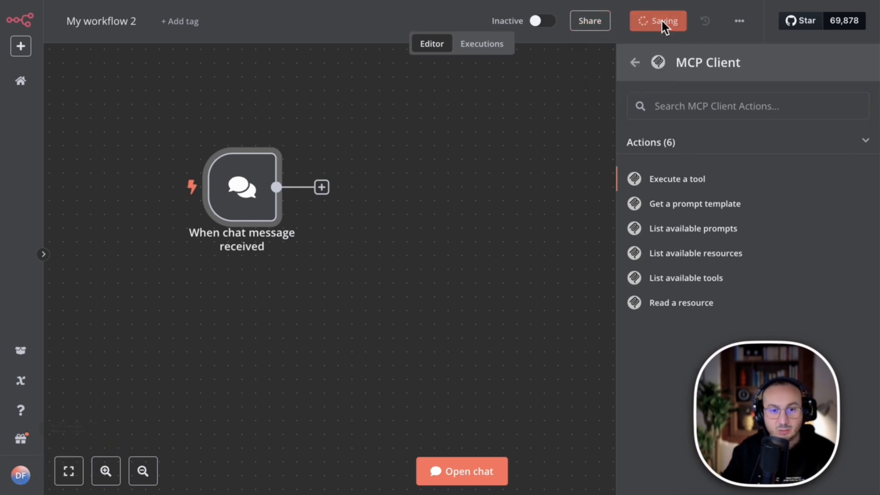
Open the community nodes settings and bring up the form for installing a community node.
click(21, 476)
click(82, 447)
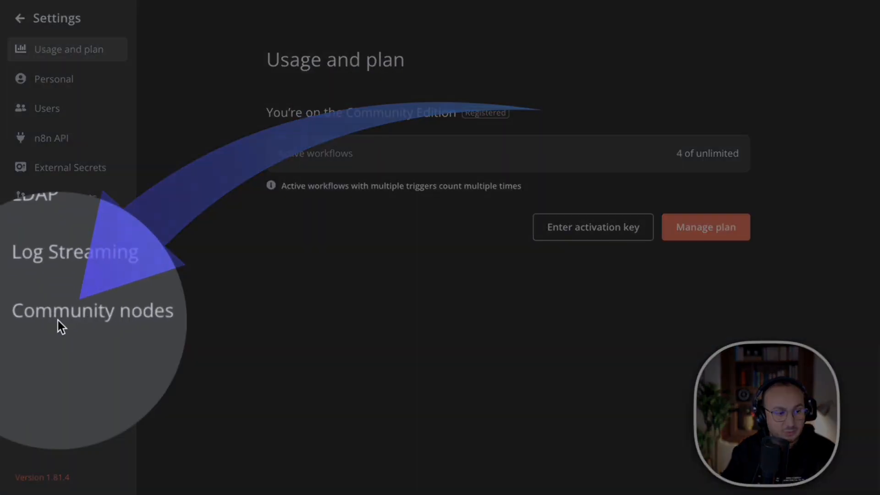
click(64, 323)
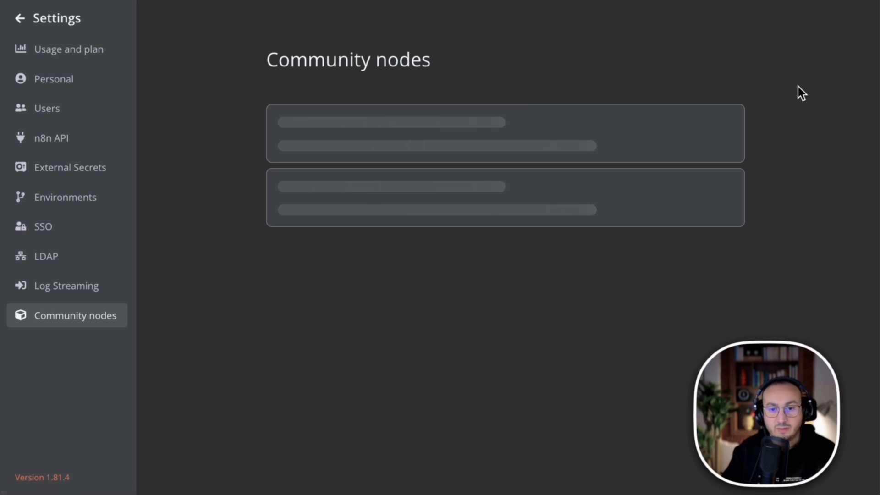
click(720, 66)
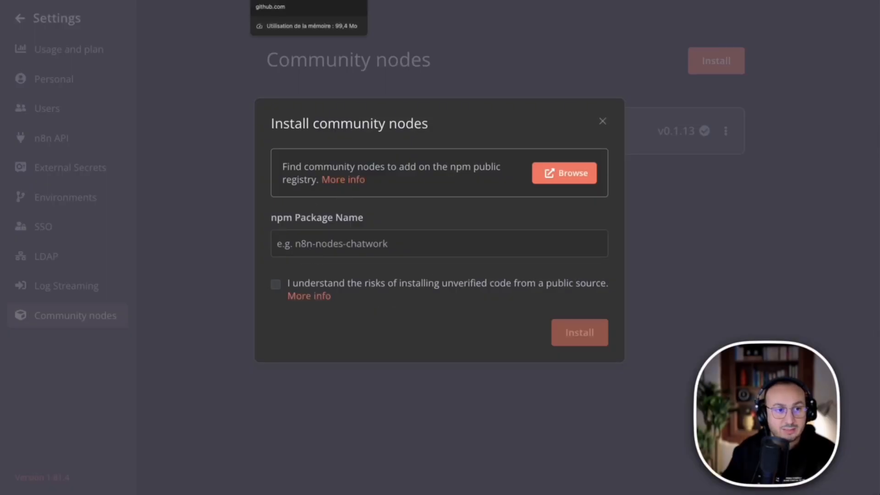
Examine the MCP links on the n8n notes page and switch to the npm page of the n8n-nodes-mcp package.
click(229, 1)
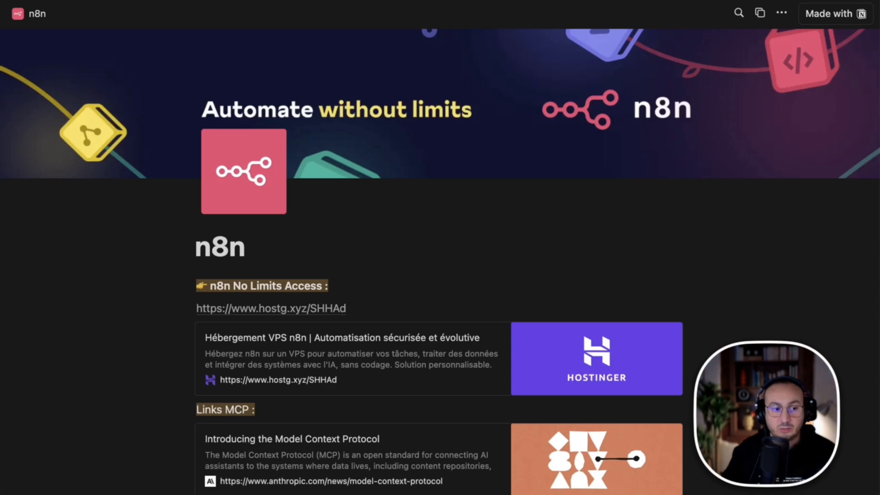
scroll(490, 138, down, 1)
scroll(528, 160, down, 7)
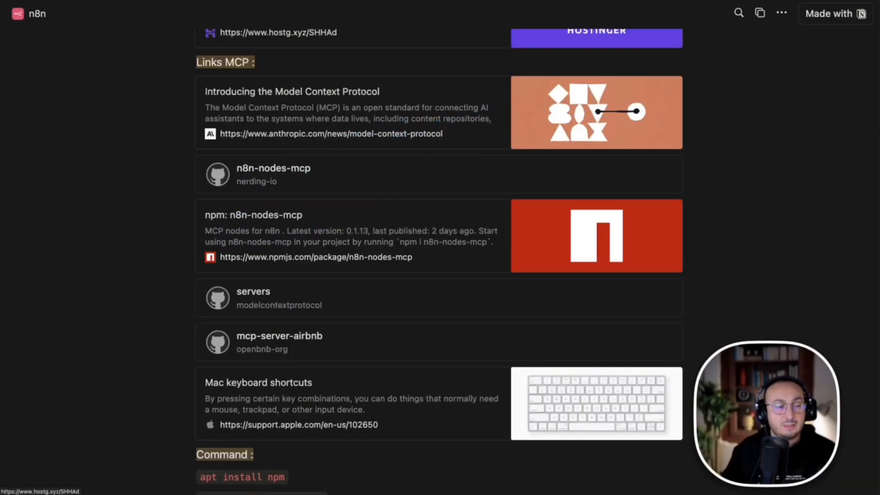
click(209, 1)
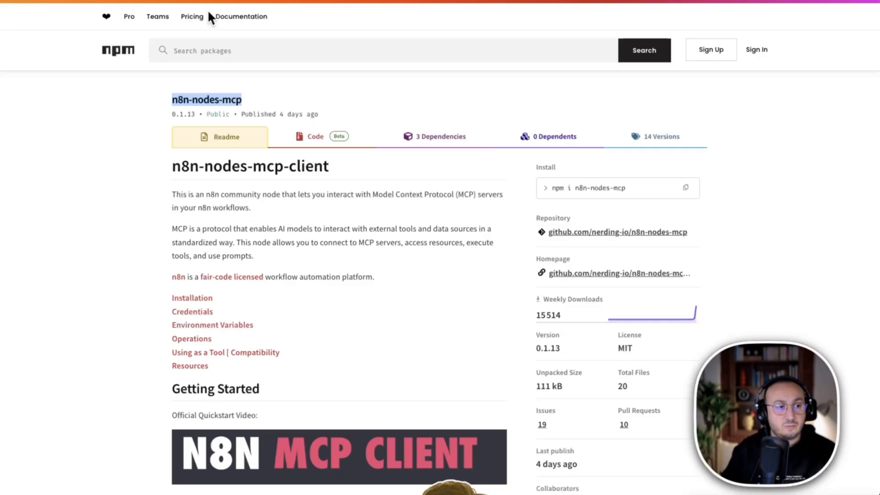
Search the npm registry for "mcp" from its home page and open the n8n-nodes-mcp package.
click(118, 54)
click(248, 51)
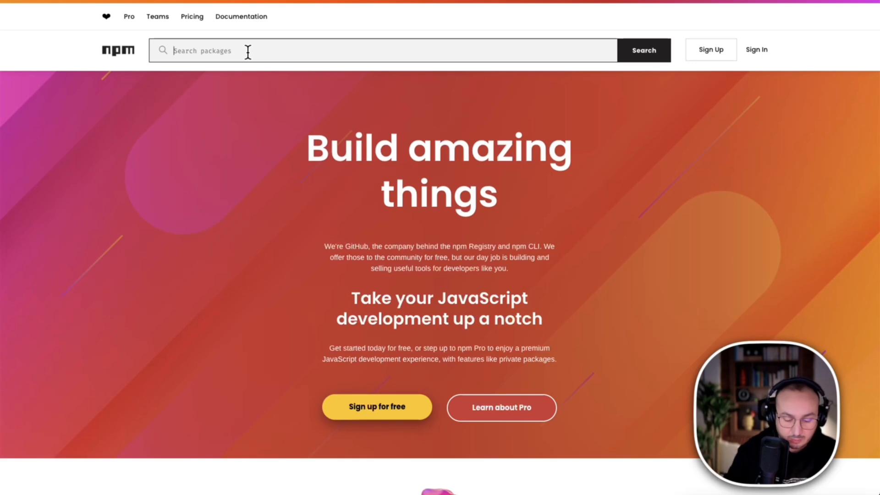
text(mcp)
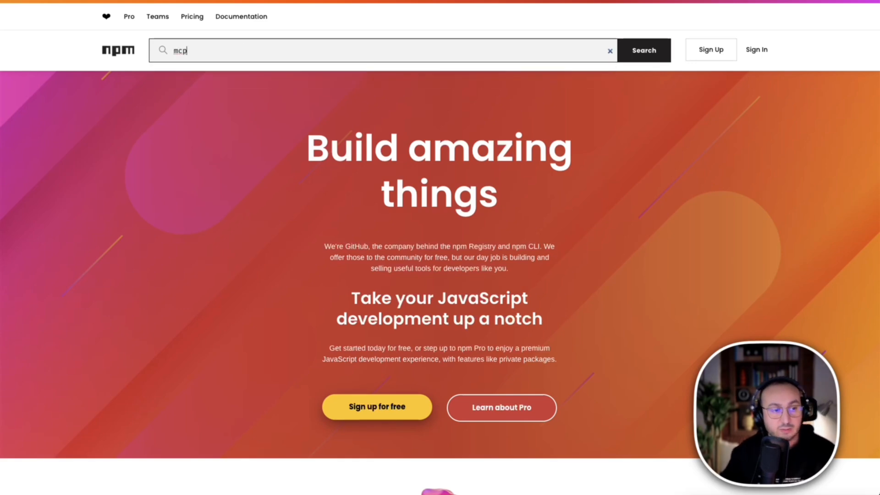
key(Return)
key(ctrl+z)
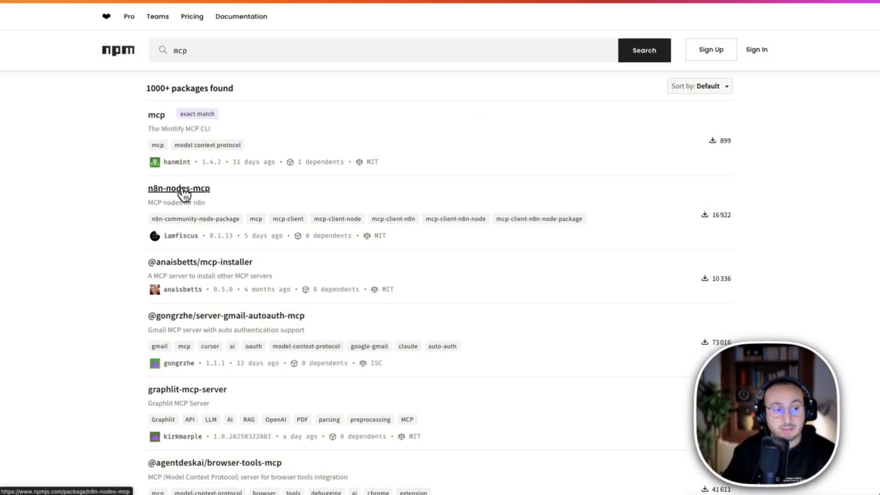
click(183, 189)
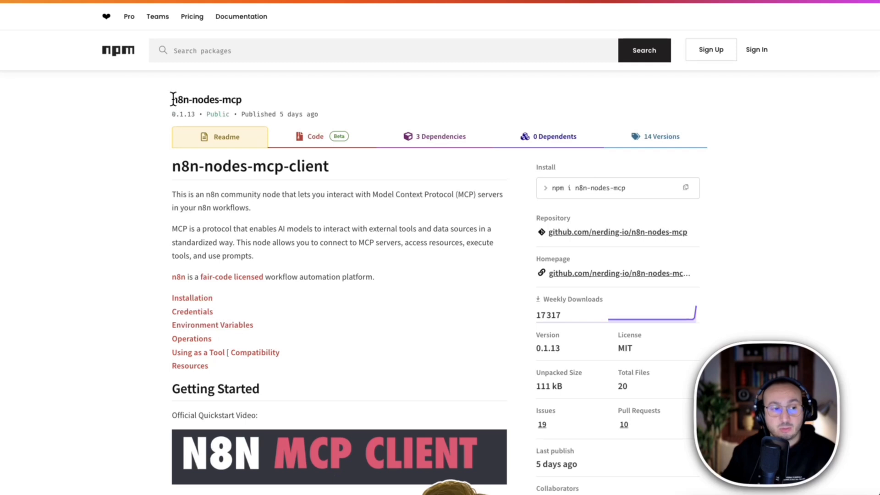
Copy the package name n8n-nodes-mcp into the community node install form, accept the unverified code risks, and close the form without installing.
drag(172, 98, 255, 104)
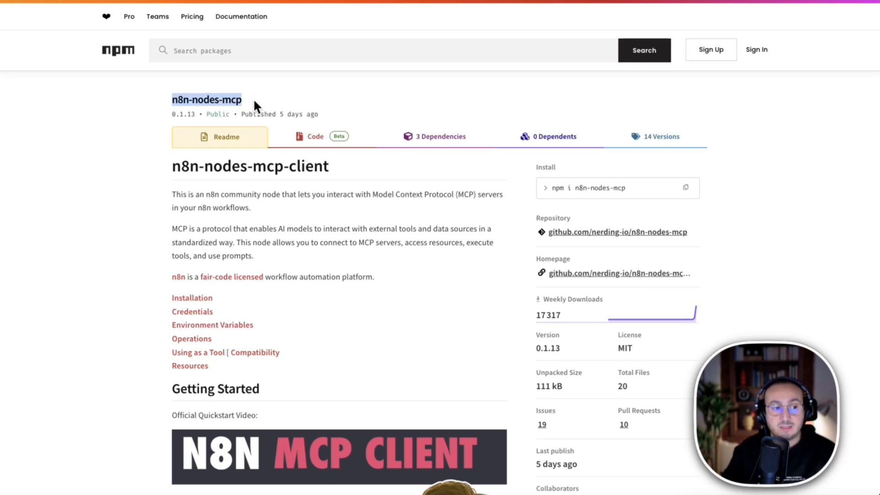
right_click(228, 96)
click(249, 117)
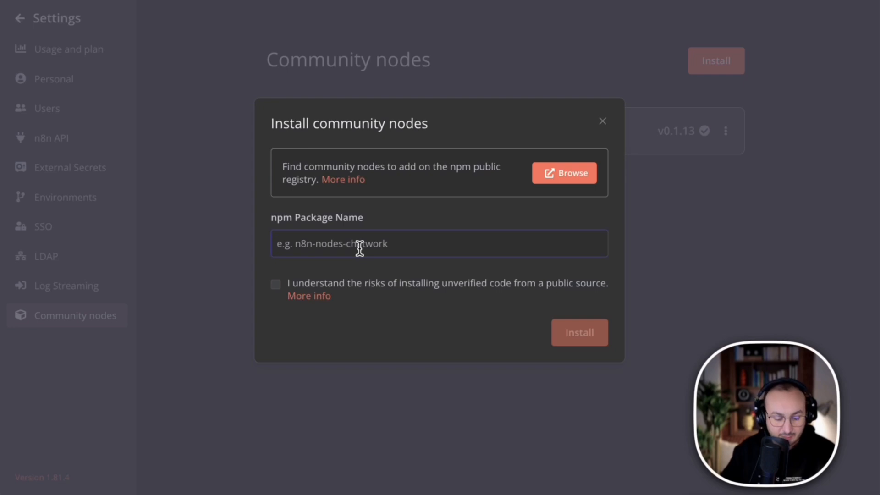
key(ctrl+v)
click(275, 285)
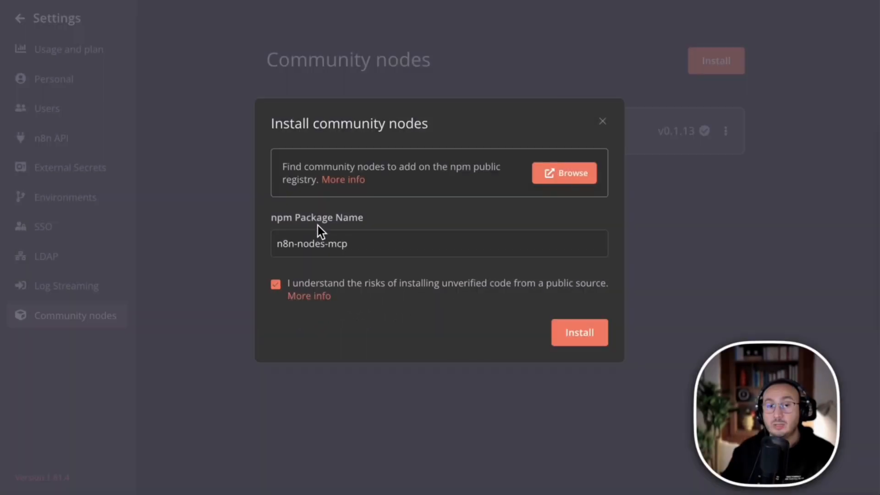
click(604, 123)
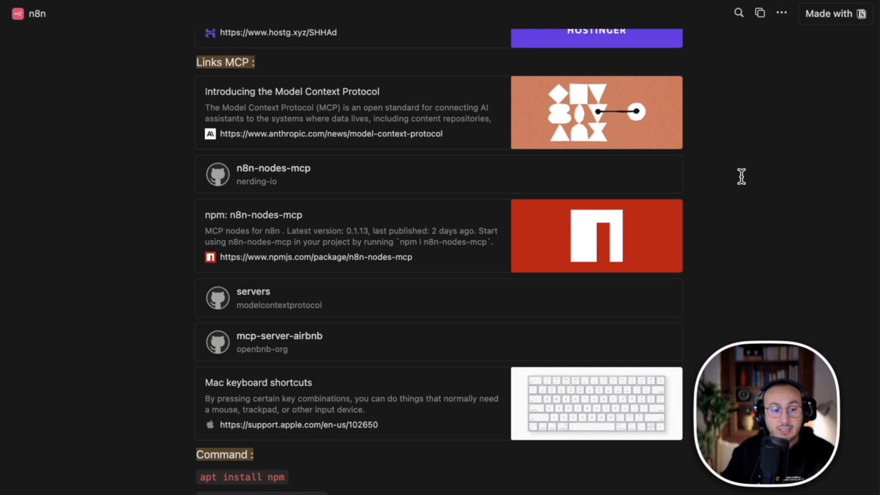
Review the Command list on the n8n notes page, and open the VPS browser terminal from the Hostinger server overview.
scroll(742, 177, down, 6)
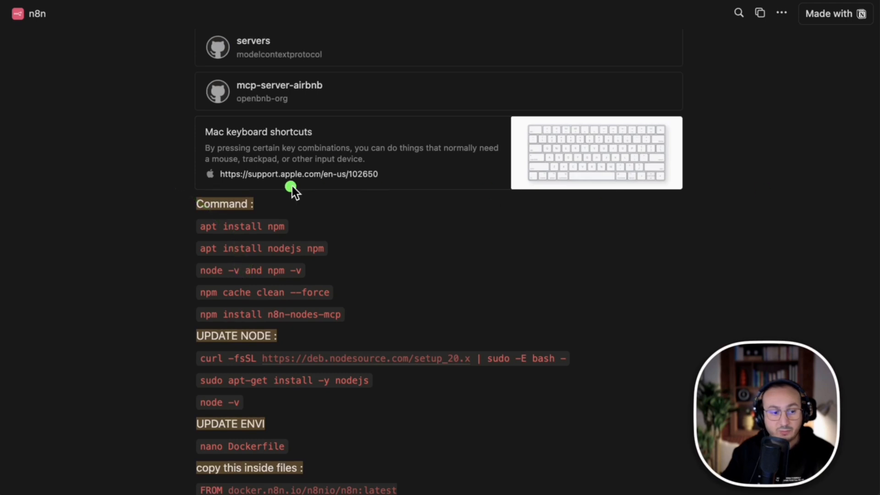
mouse_move(165, 190)
mouse_down()
mouse_move(280, 312)
mouse_move(384, 329)
mouse_up()
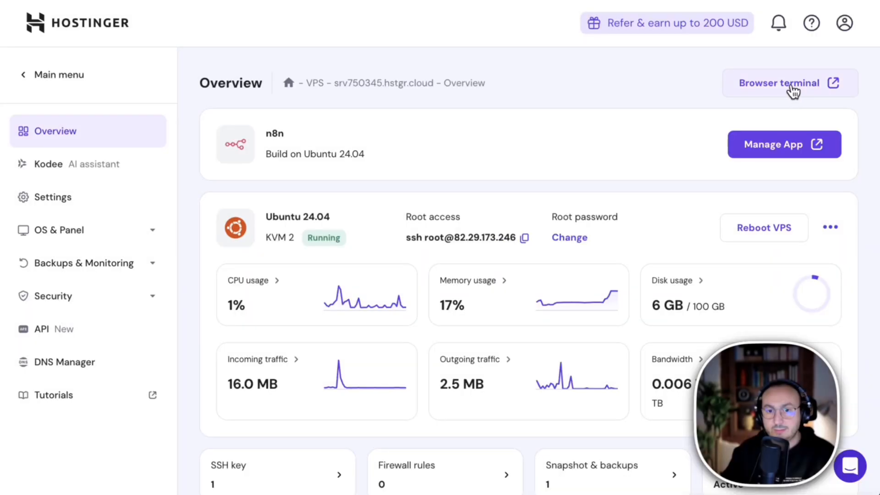
click(790, 83)
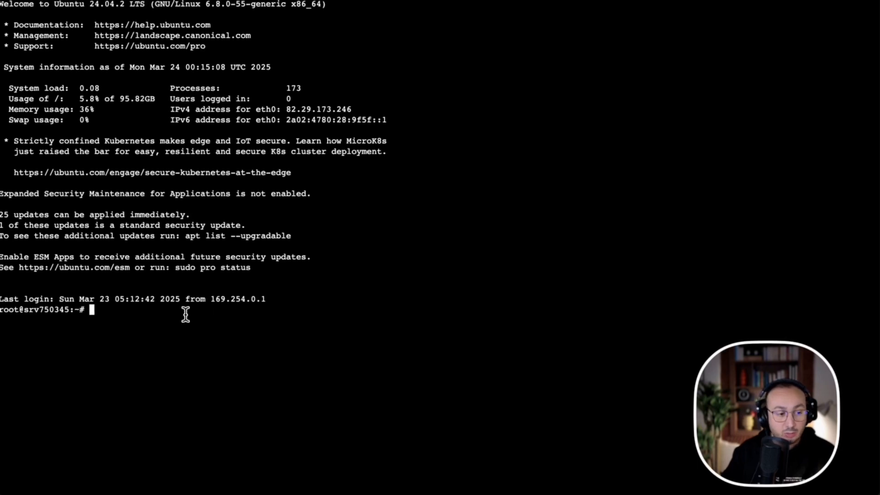
Check the installed npm version on the server by running npm -v in the terminal.
text(npm)
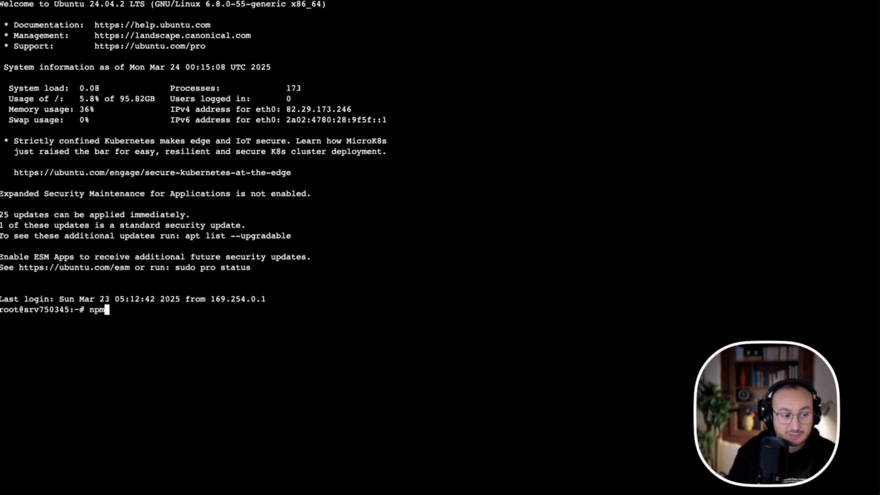
text( -v)
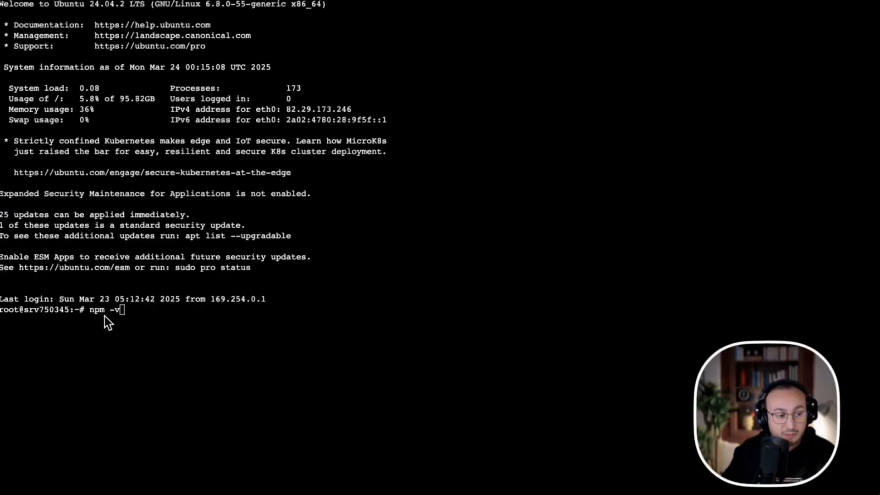
click(166, 310)
key(Return)
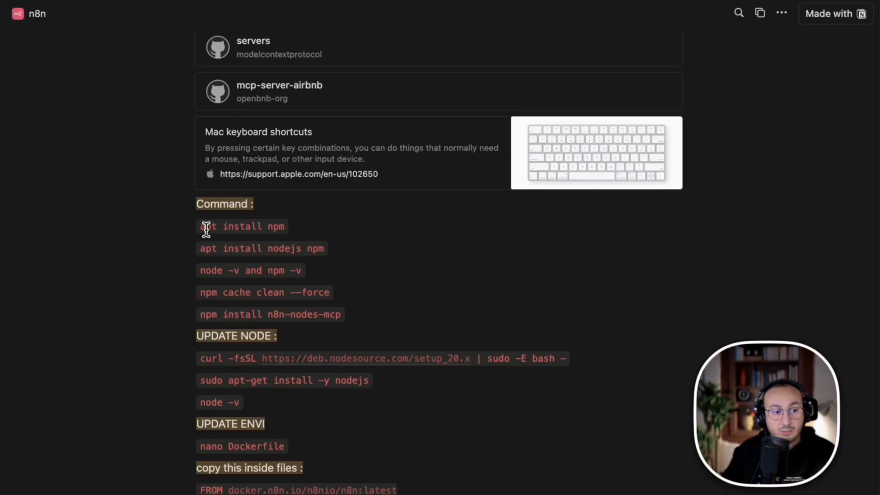
Copy the apt install npm command from the n8n notes page and try to run it in the VPS browser terminal.
drag(198, 229, 308, 228)
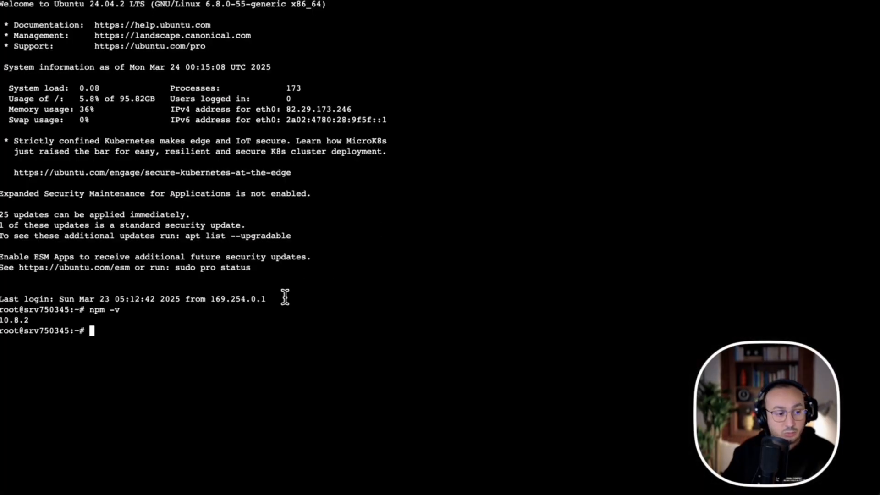
key(super+v)
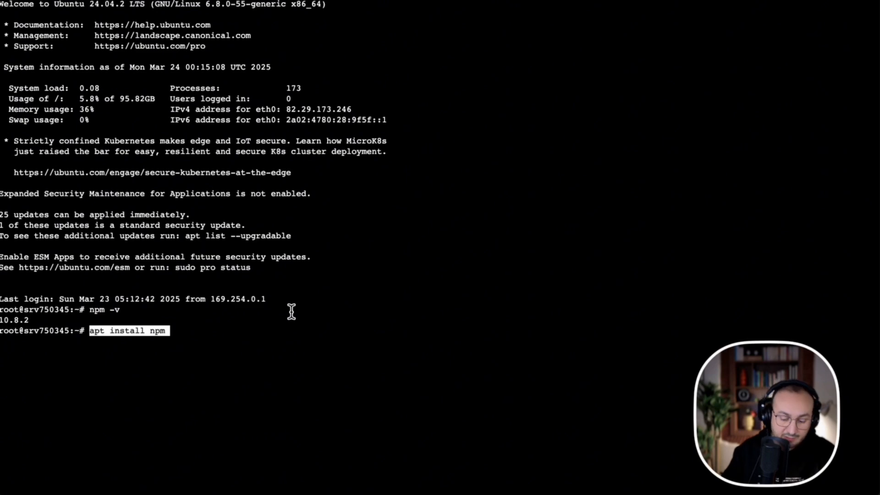
key(Return)
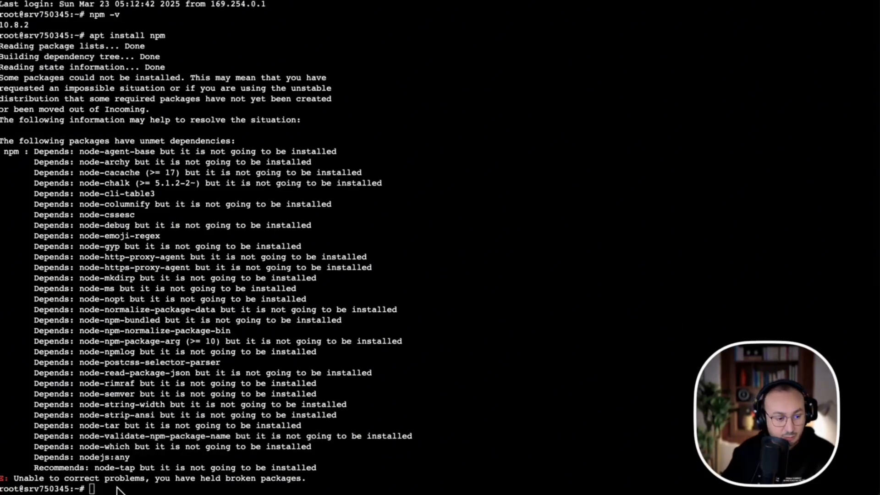
Consult the Command list on the notes page and check the server's Node.js version by running node -v in the terminal.
key(super+v)
click(612, 1)
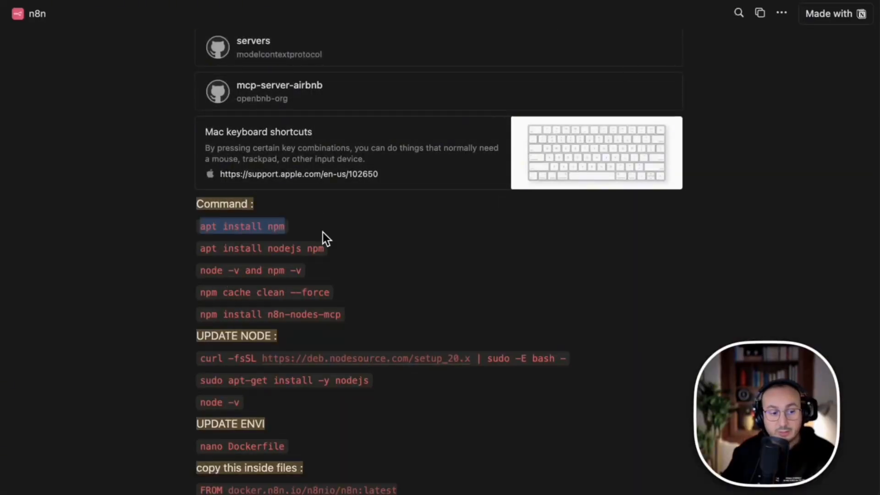
key(ctrl+z)
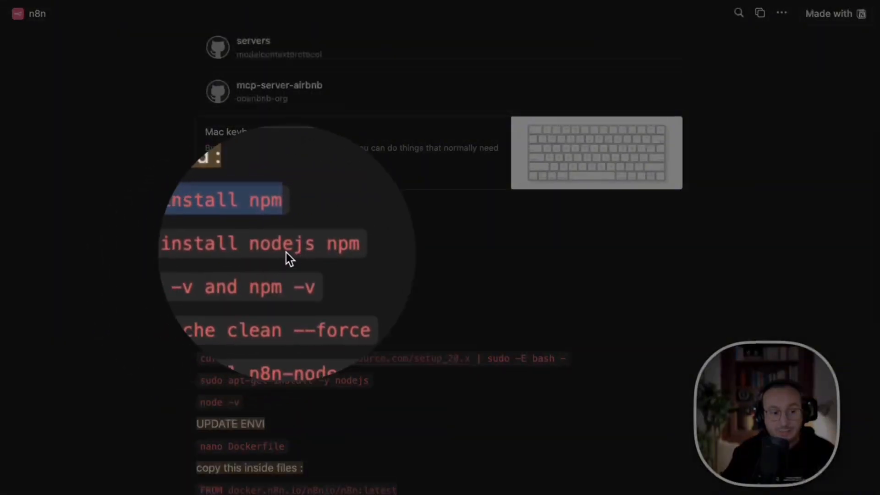
key(ctrl+z)
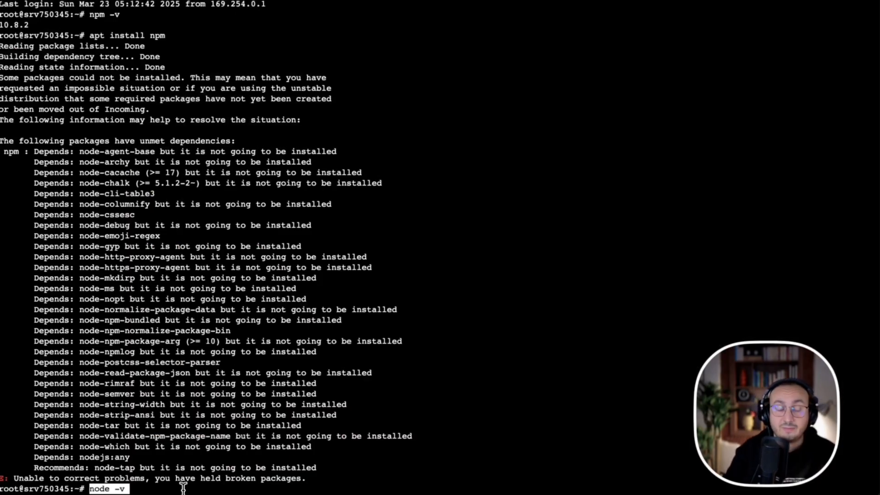
key(Return)
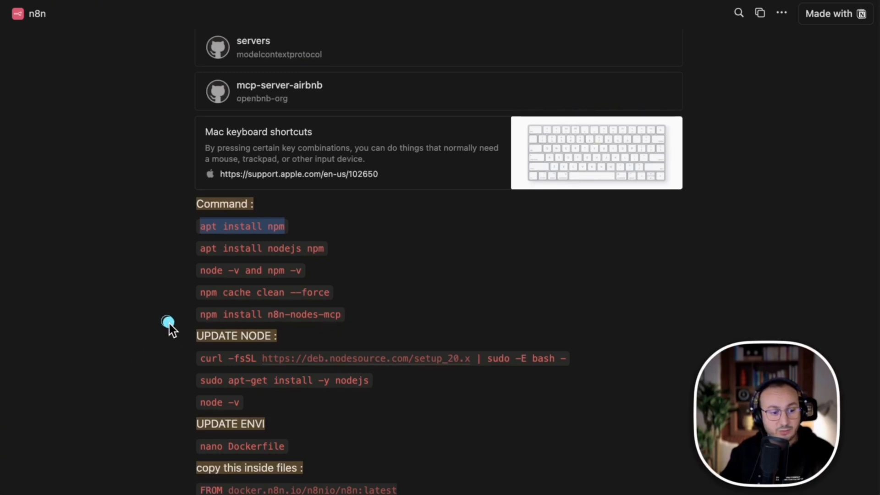
Review the UPDATE NODE commands on the n8n notes page, from the nodesource setup_20.x script to node -v.
drag(165, 321, 607, 417)
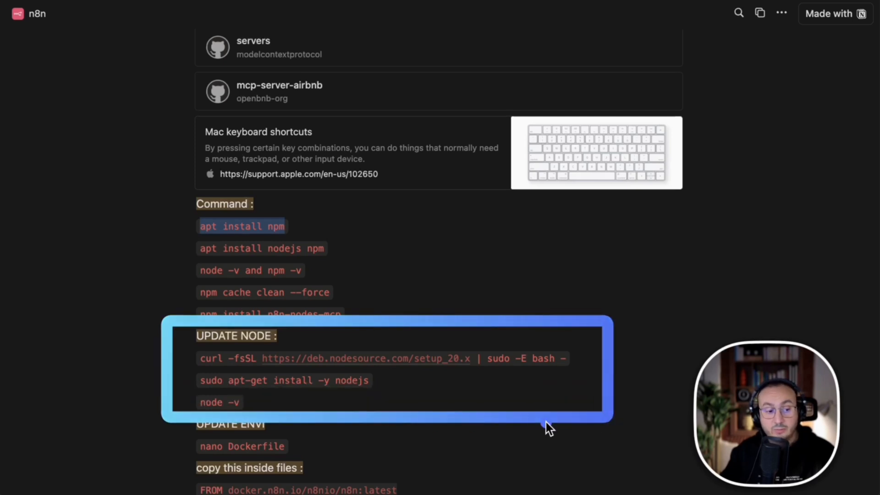
key(ctrl+z)
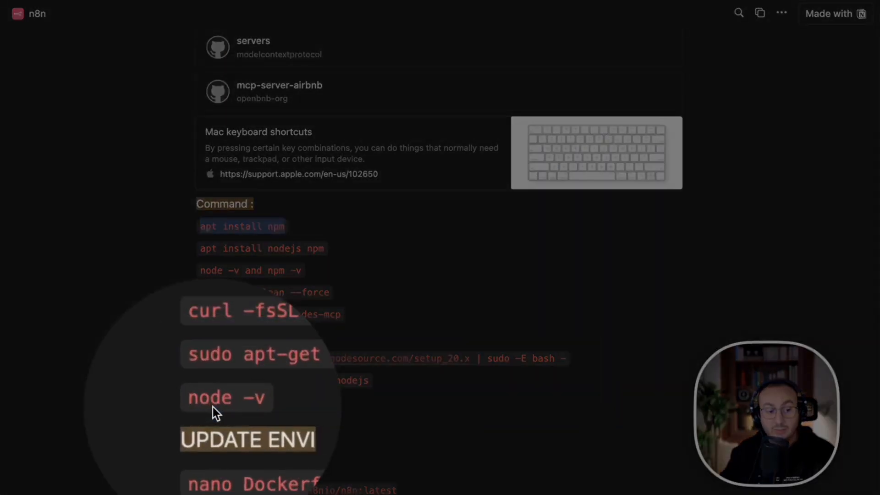
key(Escape)
drag(180, 322, 618, 414)
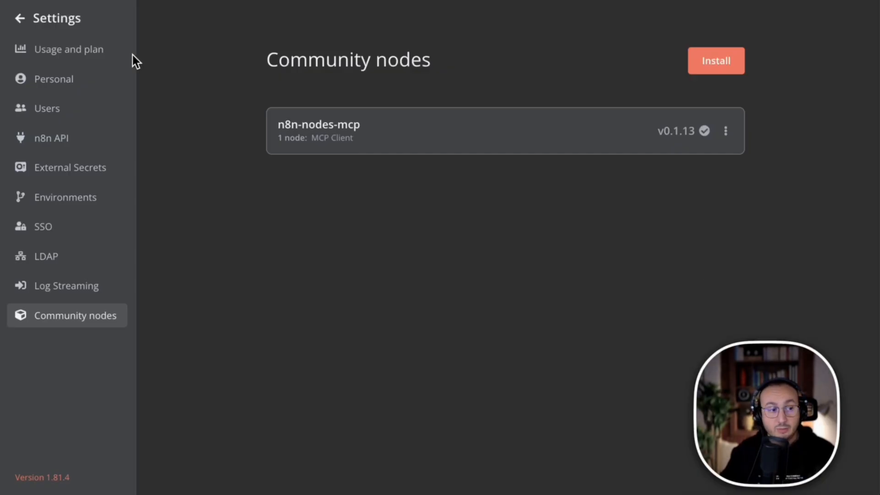
Return to My workflow 2 in n8n, search "mcp" for a node after the chat trigger, and view the MCP Client actions.
click(20, 18)
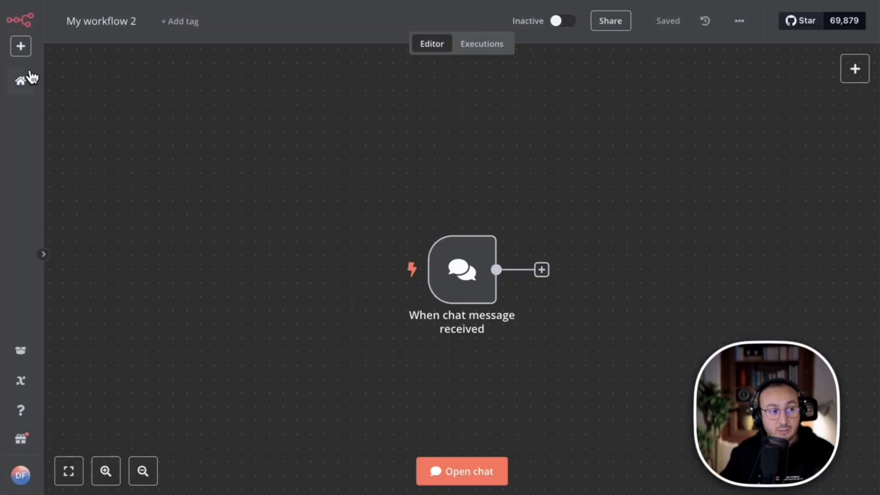
click(542, 270)
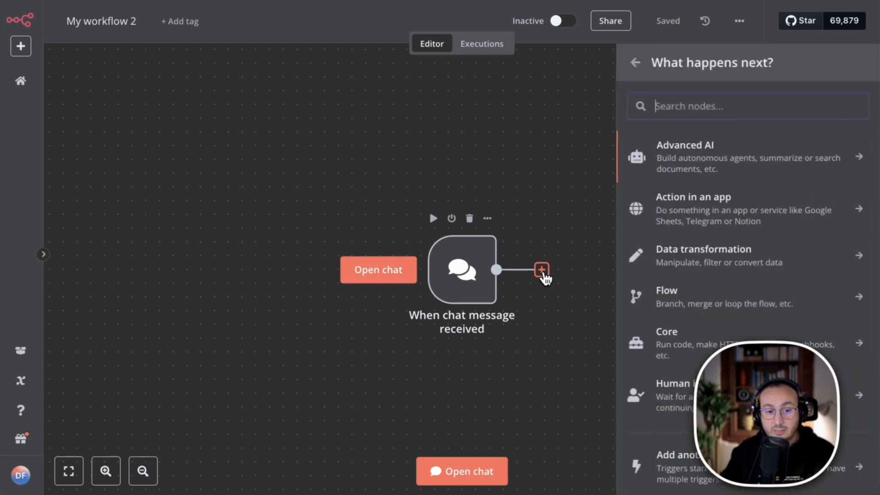
text(mcp)
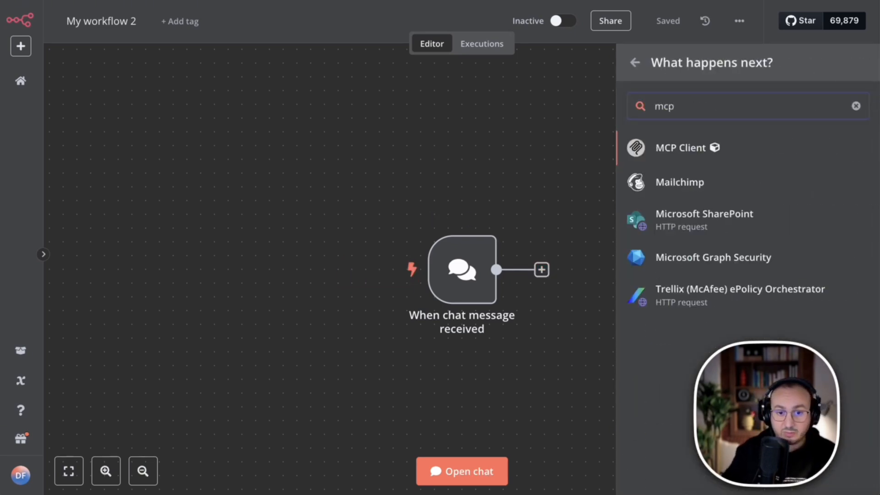
click(680, 151)
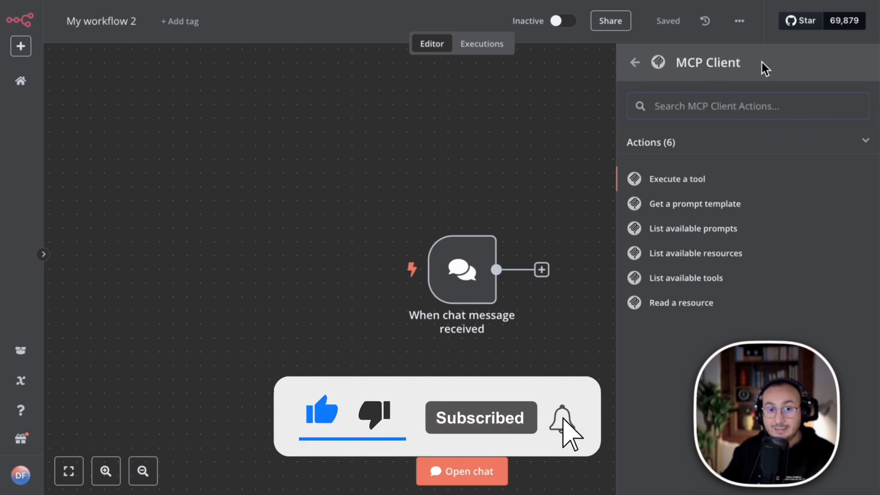
Open the Community nodes settings and examine the n8n-nodes-mcp package entry with its MCP Client node.
click(21, 475)
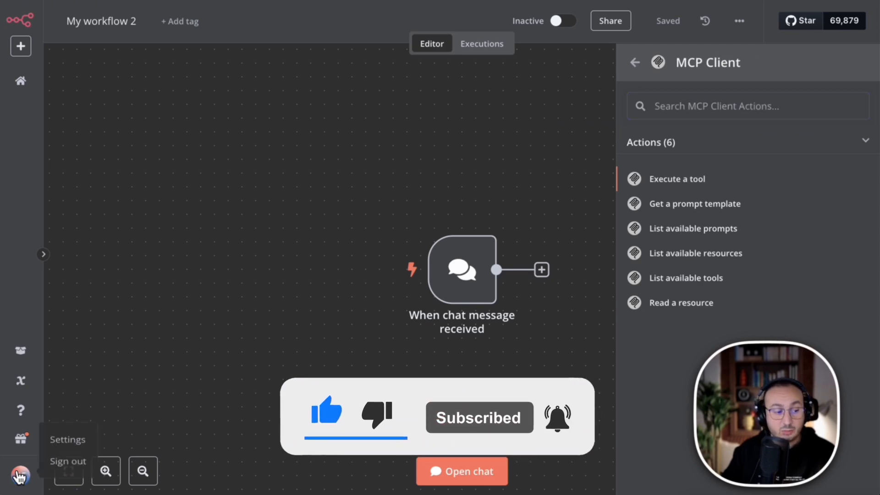
click(73, 447)
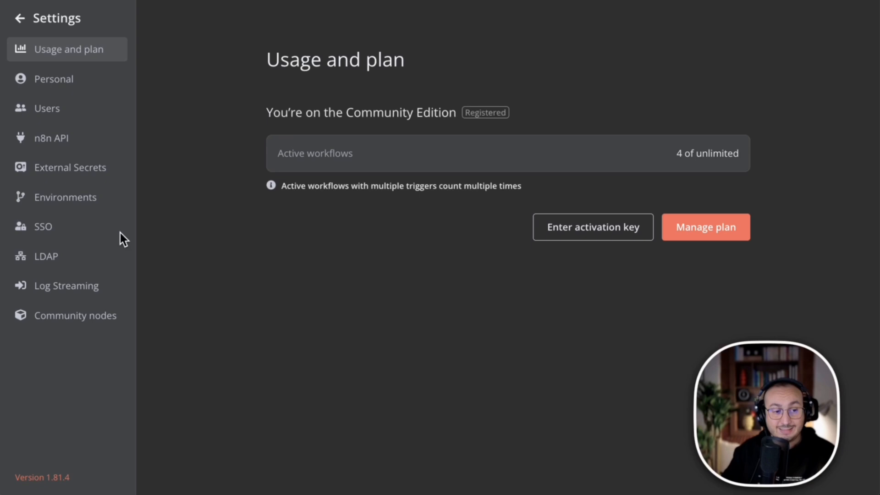
click(59, 323)
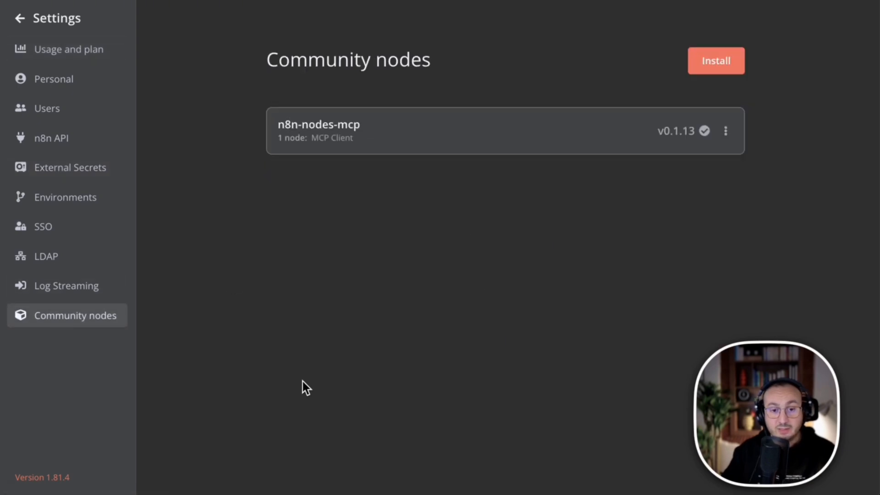
drag(277, 137, 419, 148)
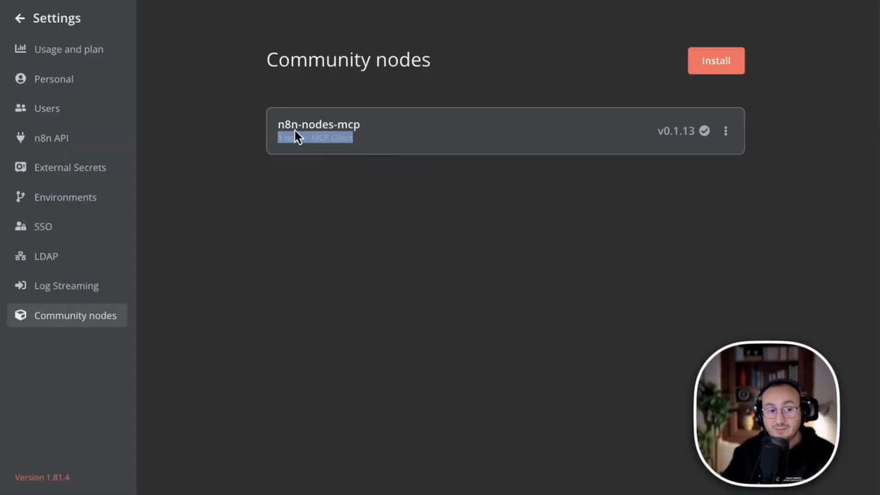
drag(288, 123, 354, 145)
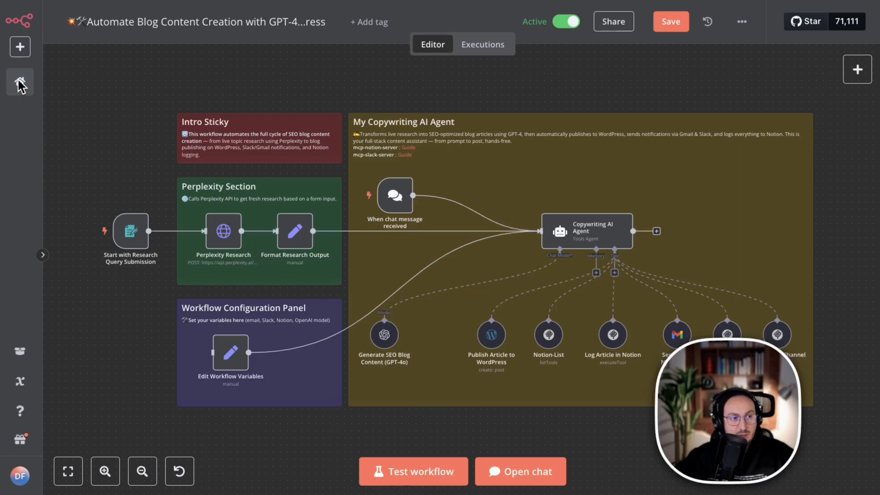
Leave the Automate Blog Content Creation workflow for the Overview page, saving its changes, and expand the navigation sidebar.
click(20, 82)
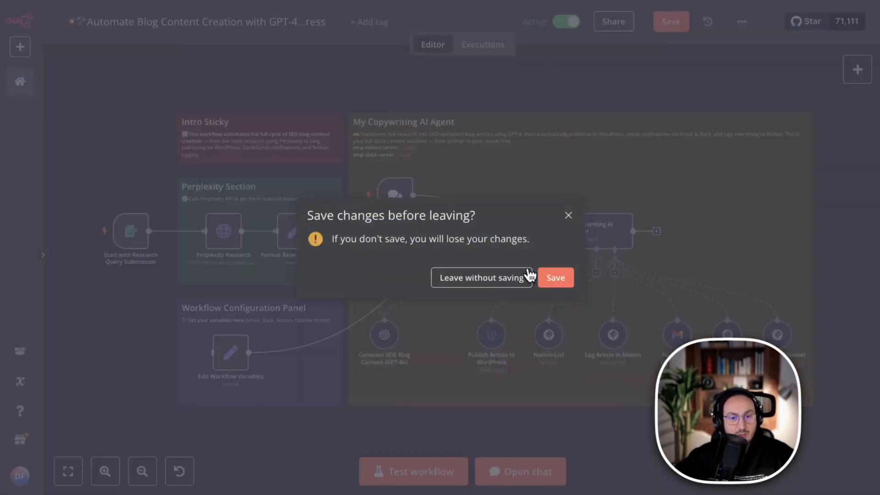
click(556, 277)
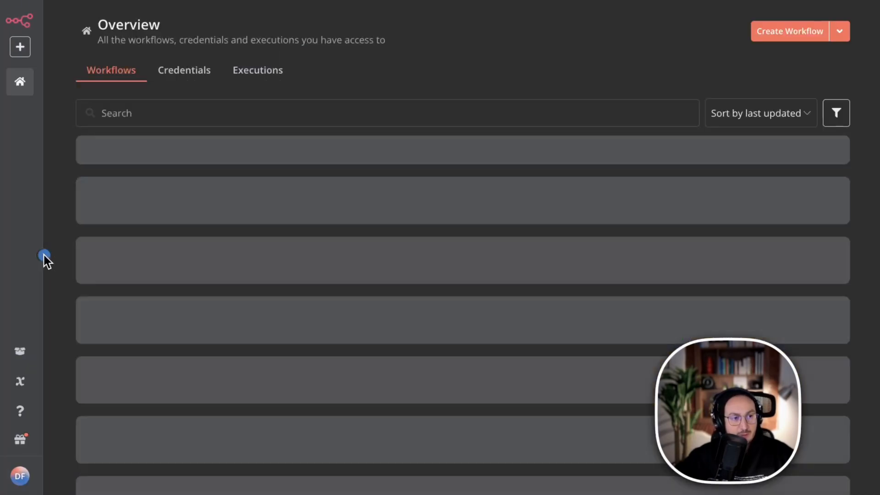
click(43, 255)
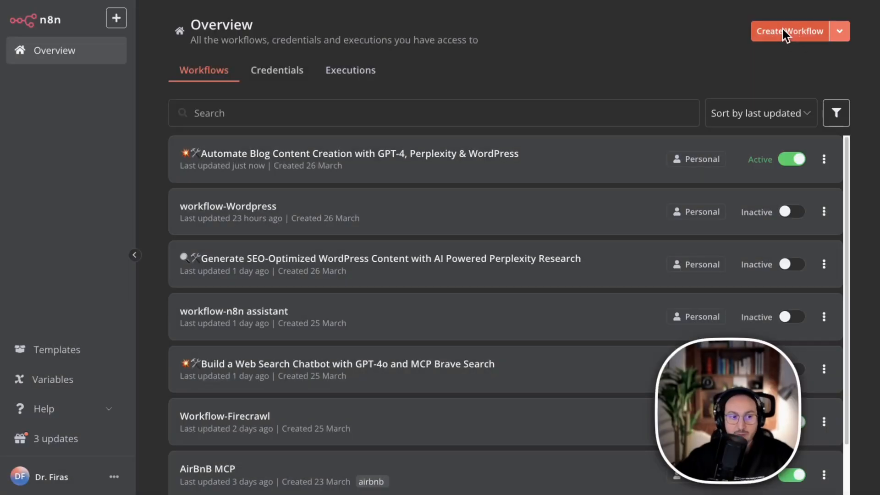
Create a new workflow and import the Automate_Blog content creation JSON file from the workflow json folder into it.
click(786, 32)
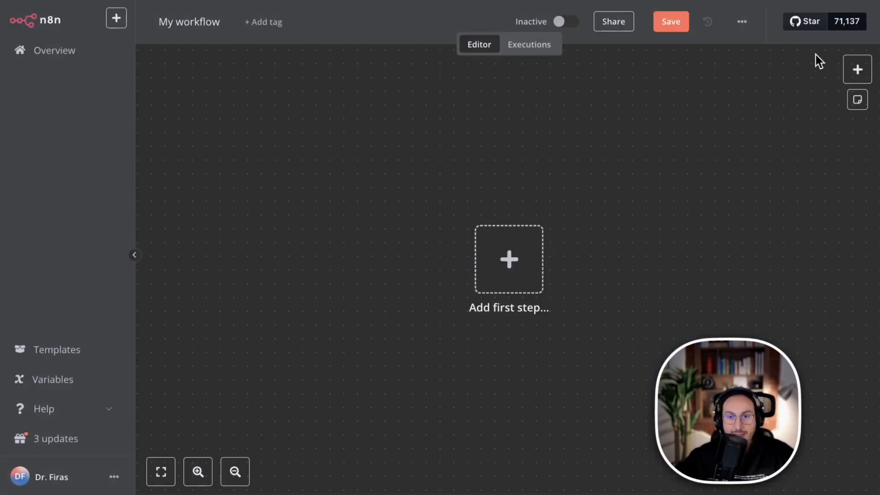
click(736, 21)
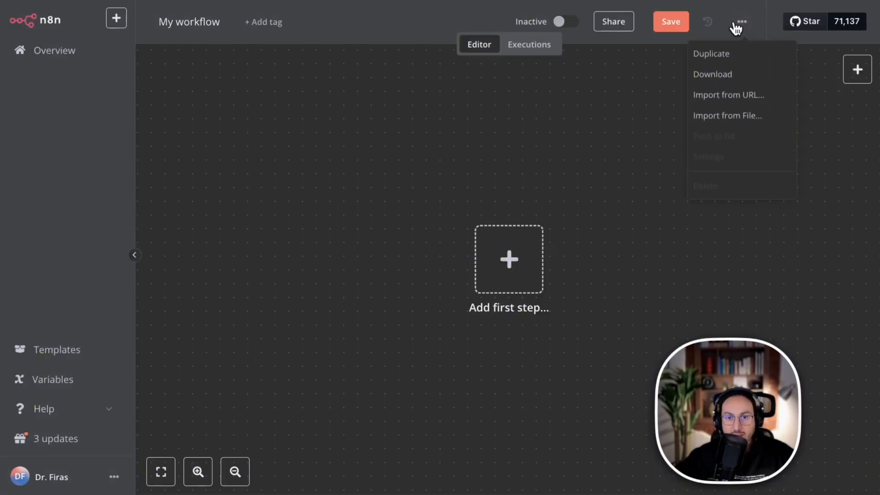
click(739, 117)
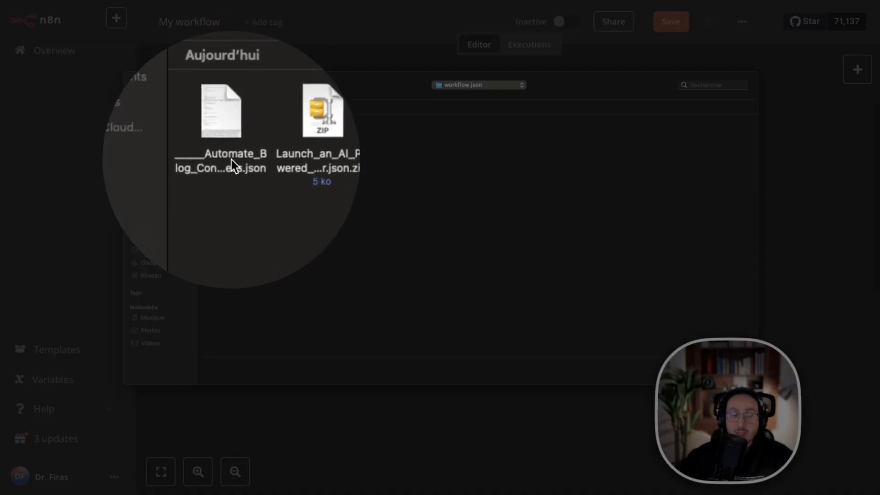
click(232, 162)
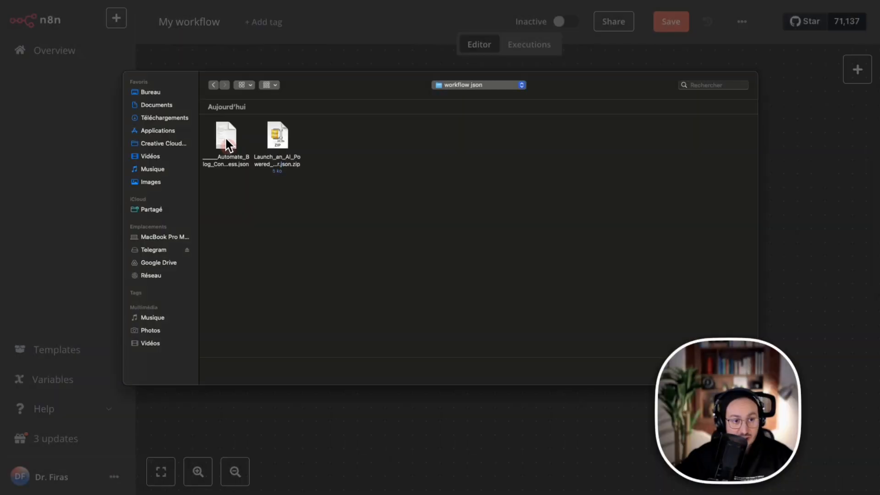
right_click(225, 136)
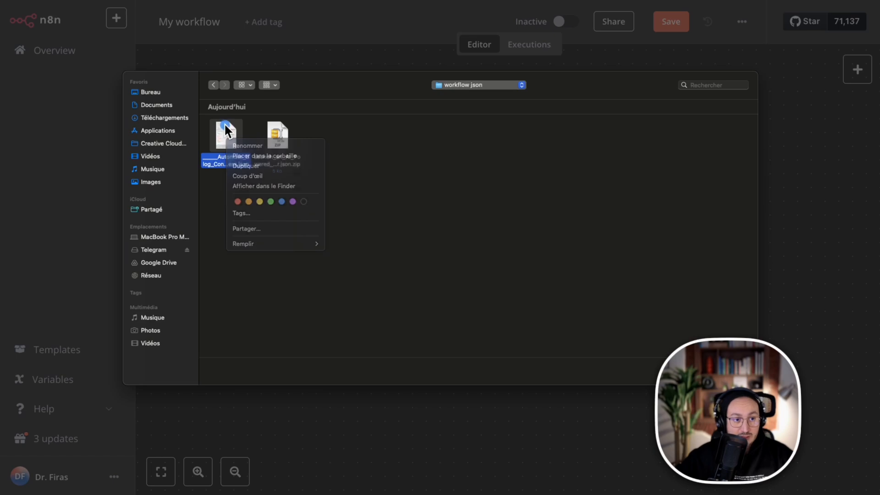
key(Escape)
click(735, 369)
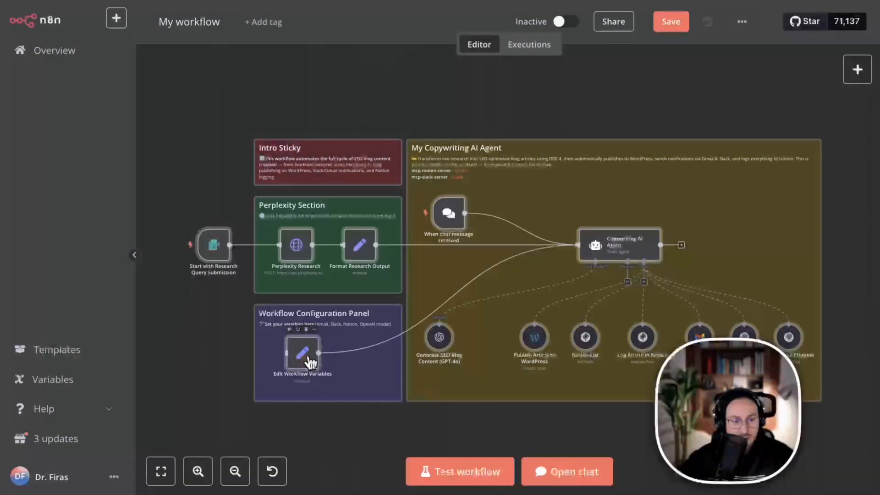
Open the Edit Workflow Variables node and examine its emailAddress, slackChannelId and notionDatabaseId fields.
right_click(307, 356)
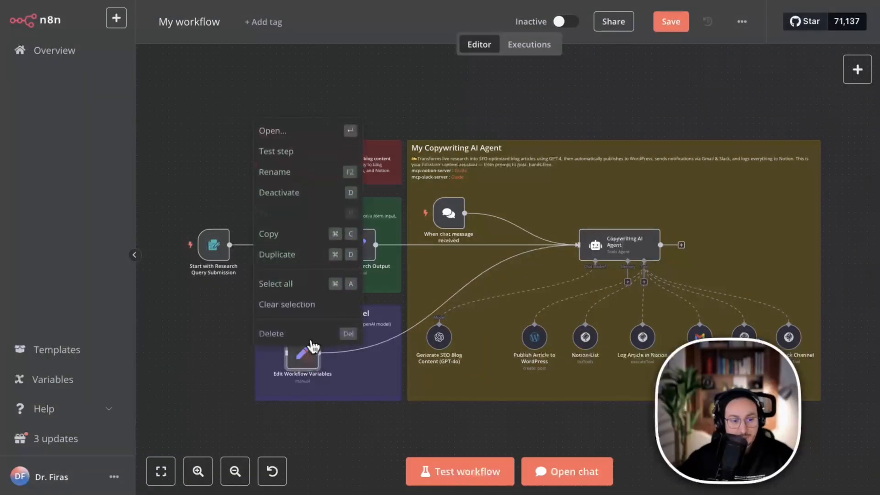
click(298, 131)
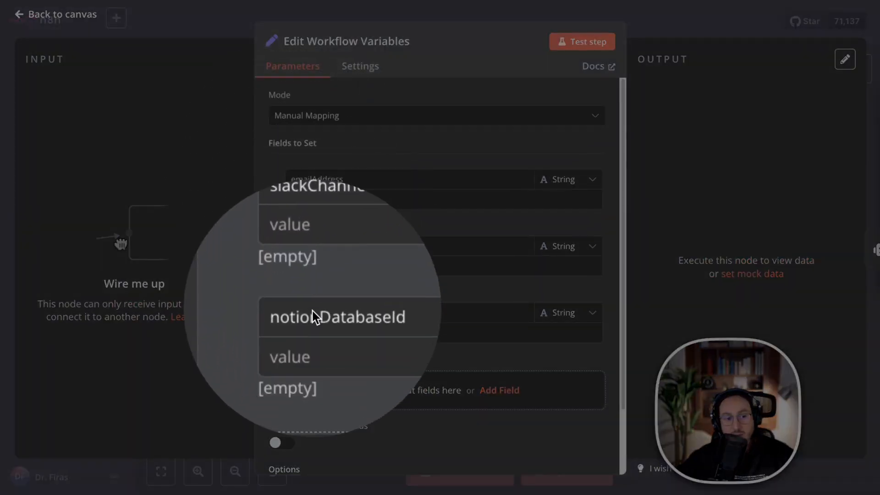
click(314, 316)
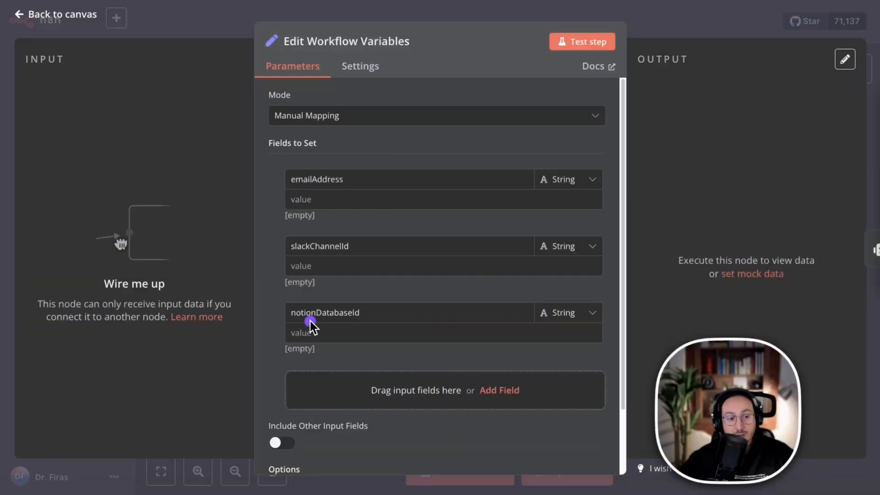
click(641, 19)
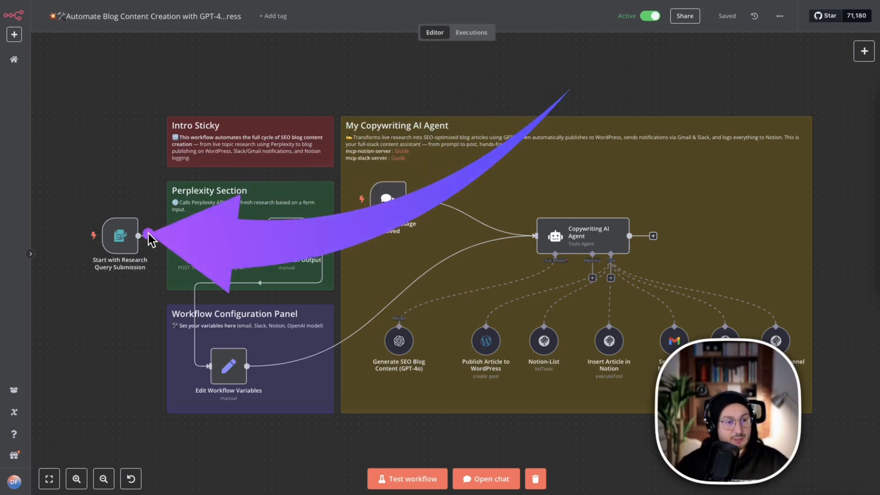
Open the Start with Research Query Submission node in the Automate Blog Content Creation workflow and show its Production URL.
click(127, 248)
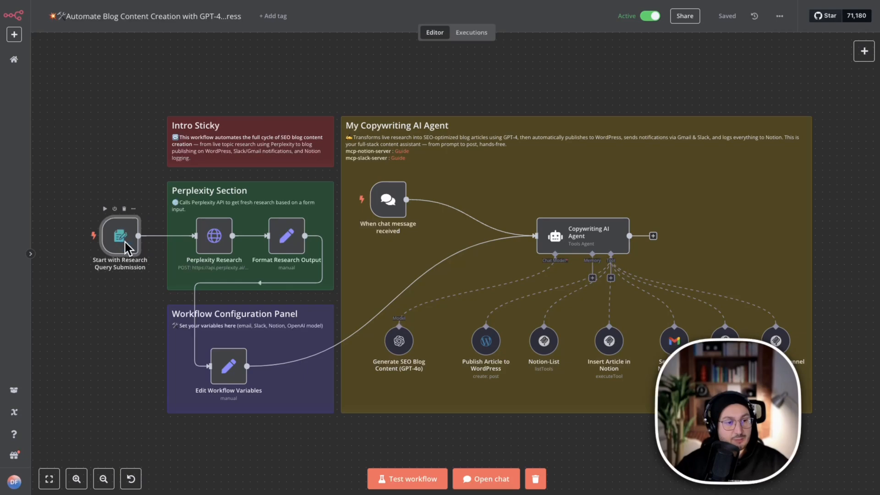
double_click(126, 248)
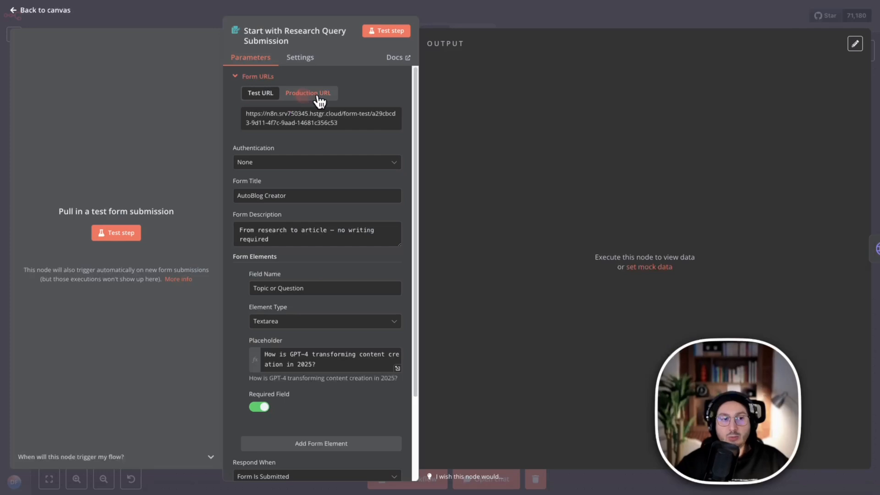
click(316, 97)
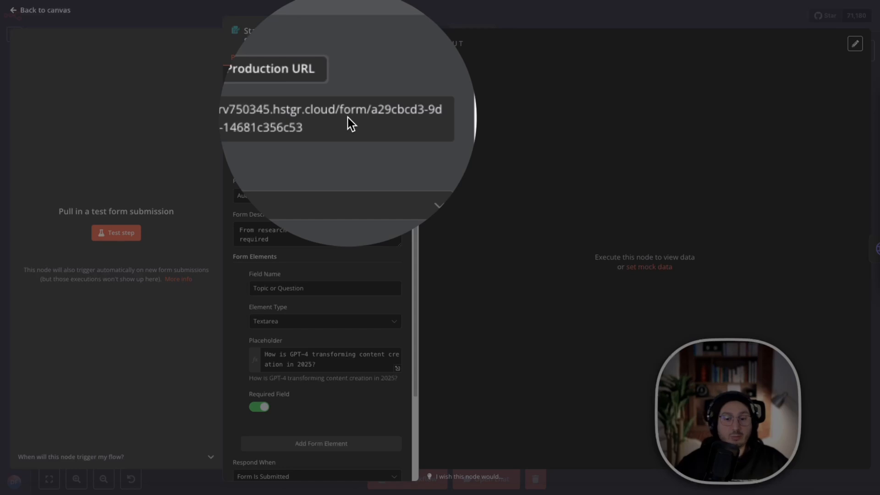
View the AutoBlog Creator form at its Production URL in the browser, and return to the Automate Blog Content Creation workflow.
click(348, 119)
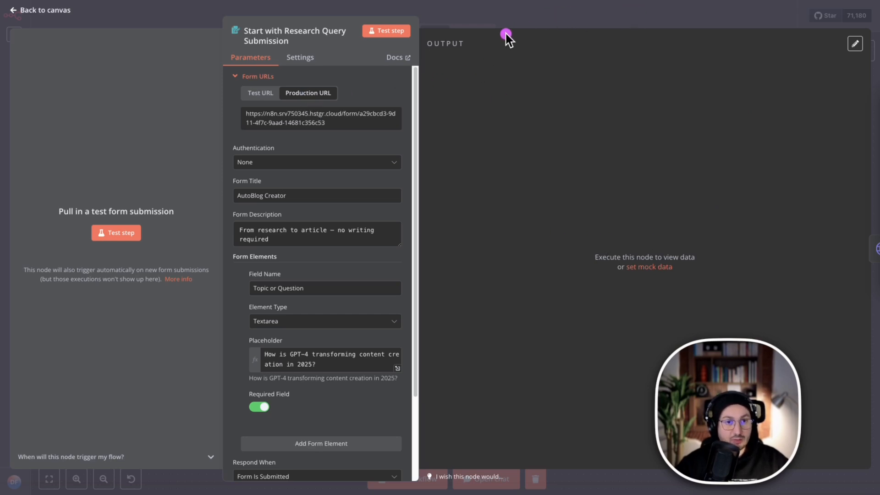
click(269, 12)
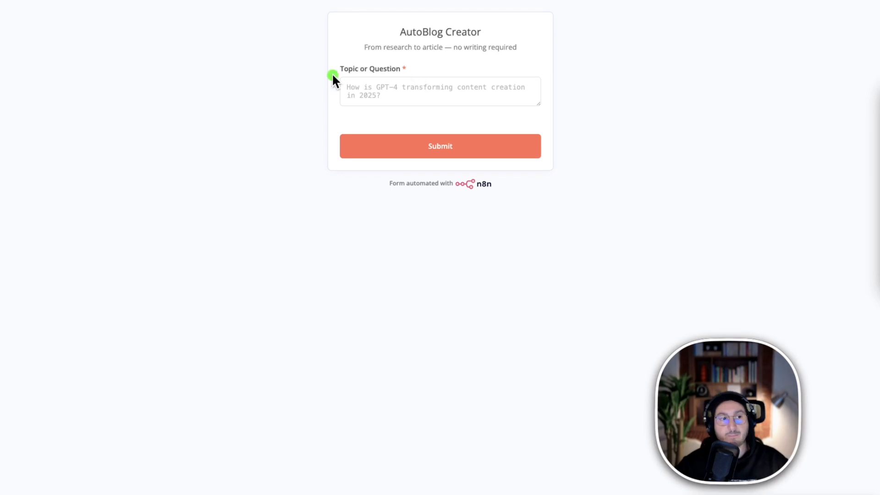
click(85, 1)
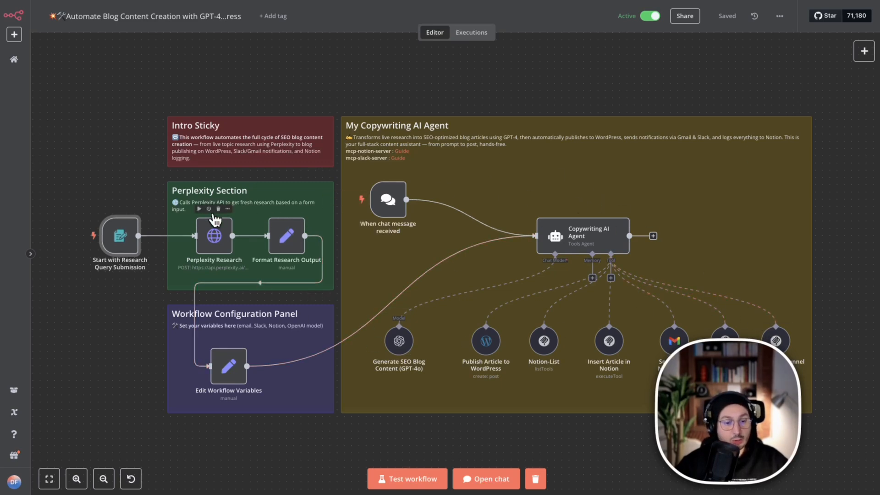
Start a test run of the workflow and reposition the AutoBlog Creator test form window lower over the canvas.
mouse_move(122, 241)
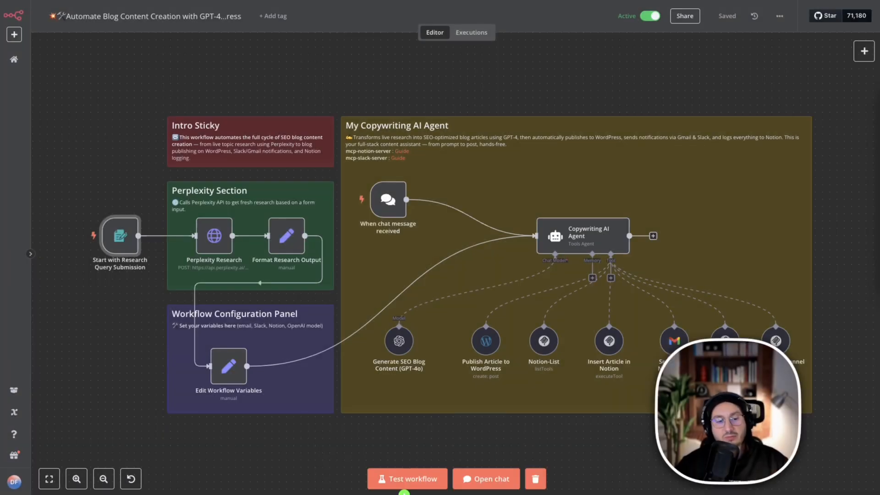
mouse_move(711, 87)
mouse_down()
mouse_move(483, 170)
mouse_move(399, 456)
mouse_up()
click(409, 482)
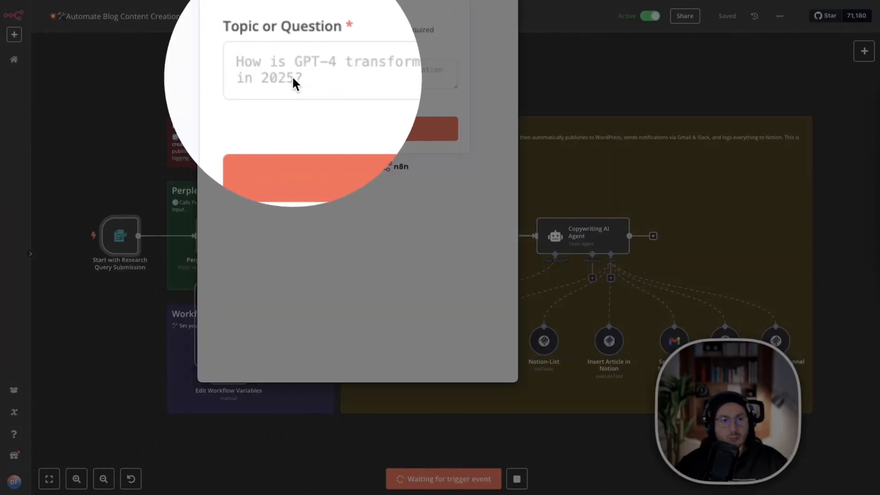
click(298, 67)
drag(326, 0, 286, 61)
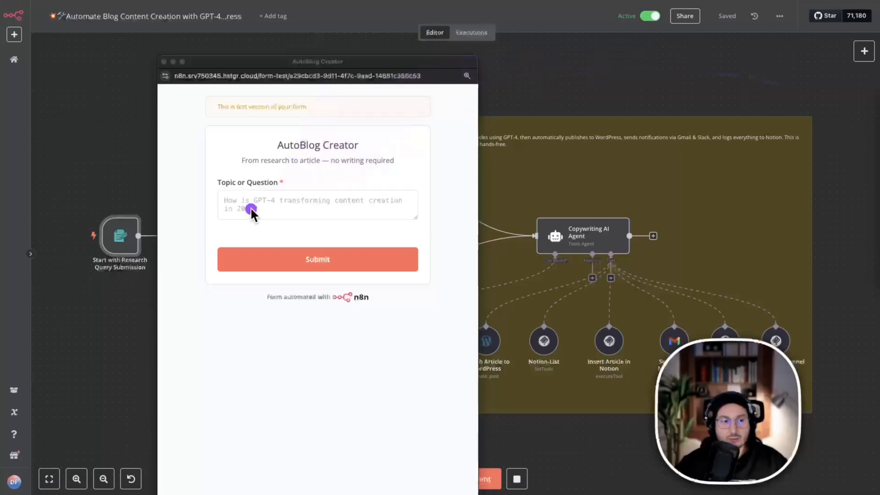
click(276, 211)
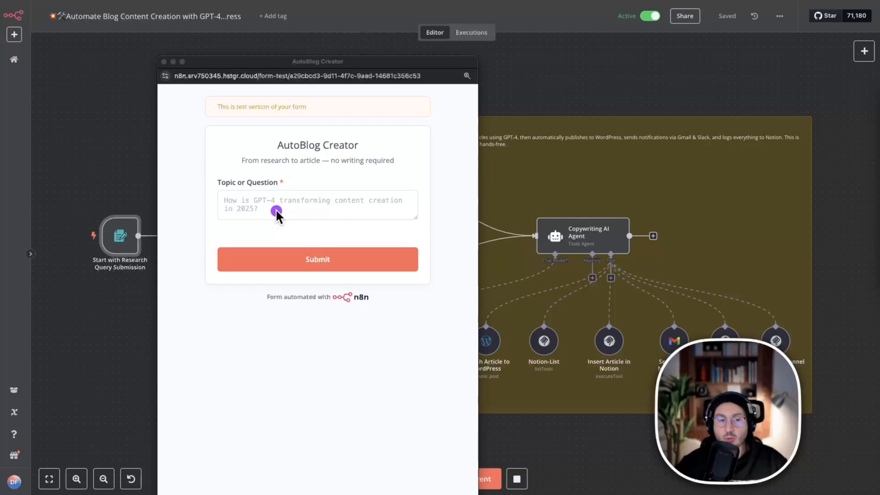
Fill in Topic or Question with "I want a comparison between the two LLM models: DeepSeek v3 0324 vs Claude 3.7" and move the form window down.
key(super+Tab)
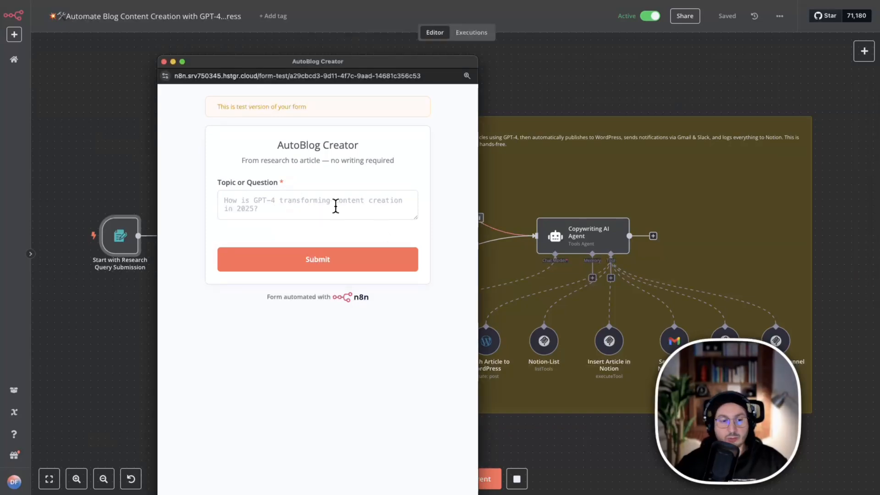
click(227, 207)
text(I want a comparison between the two LLM models: DeepSeek v3 0324 vs Claude 3.7)
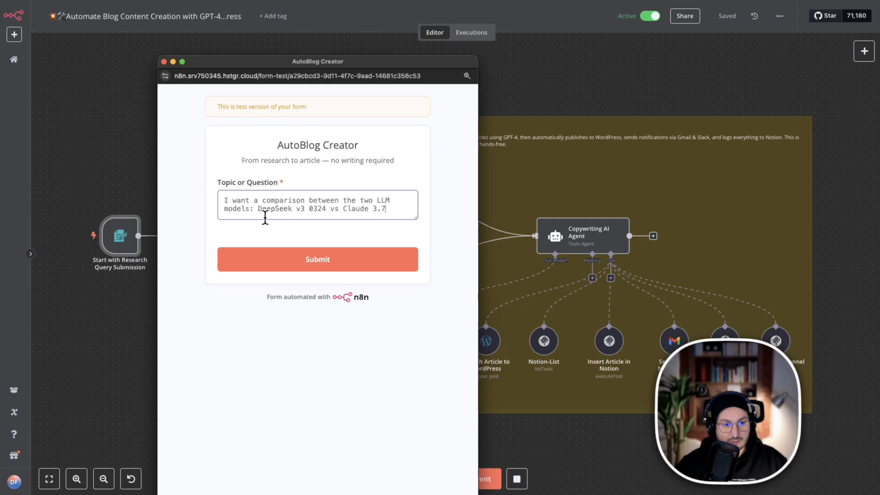
click(378, 210)
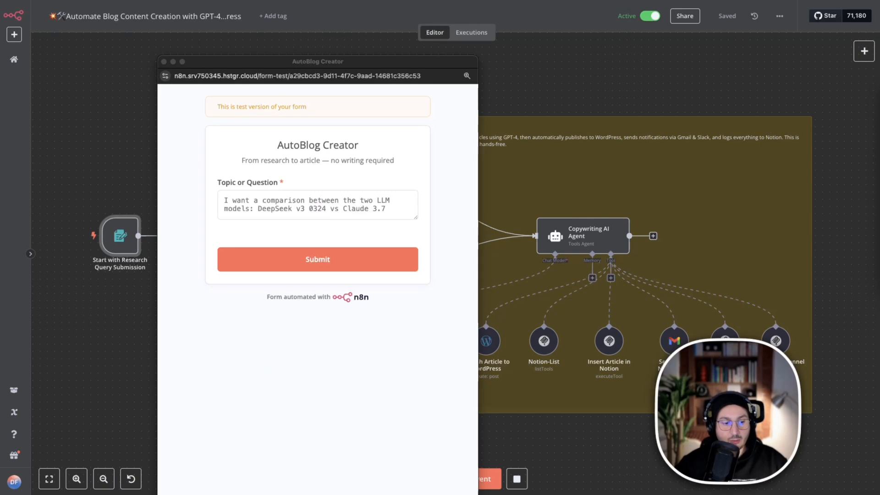
drag(235, 61, 248, 116)
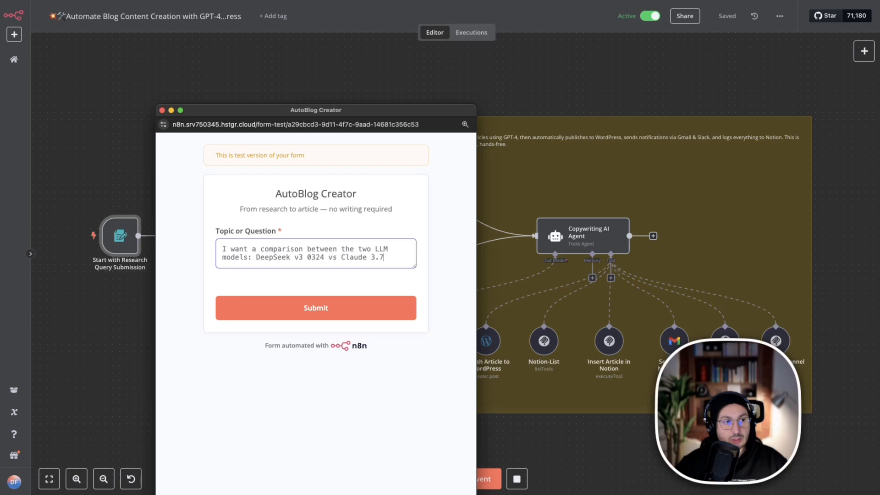
Switch to Slack to check the messages in the formation channel, and look over the workflow in n8n before submitting.
key(super+Tab)
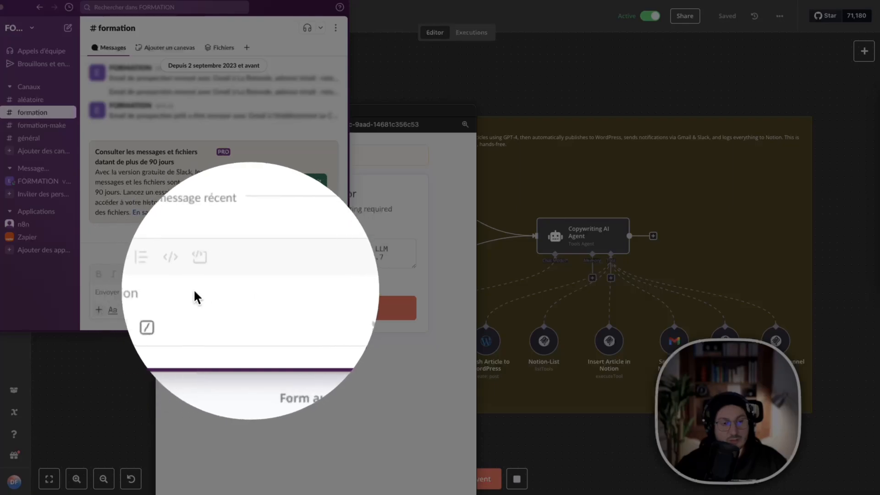
click(128, 292)
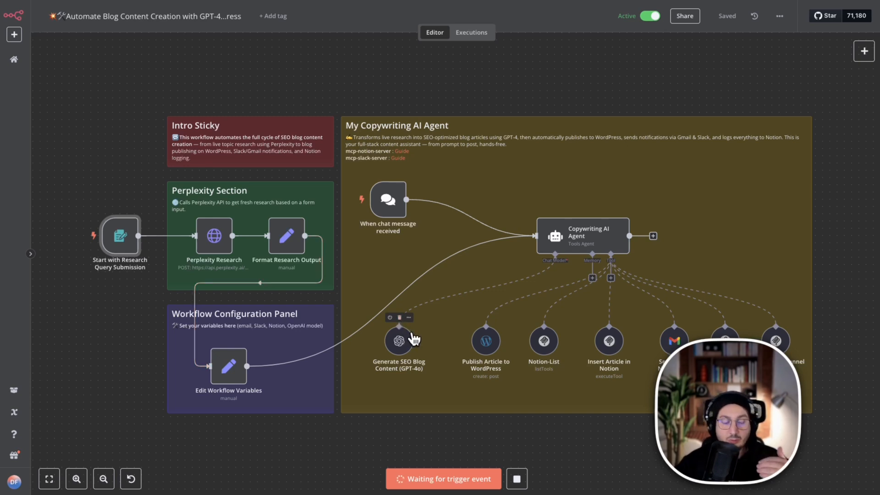
scroll(511, 324, down, 3)
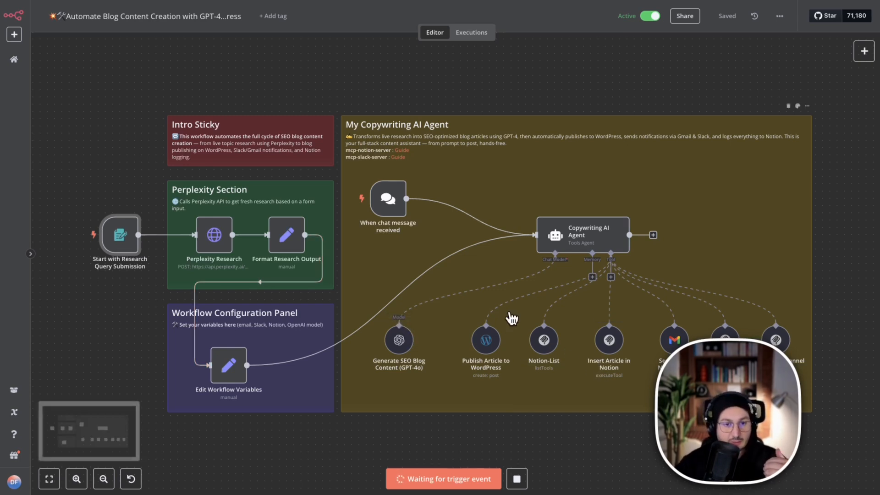
scroll(510, 315, up, 1)
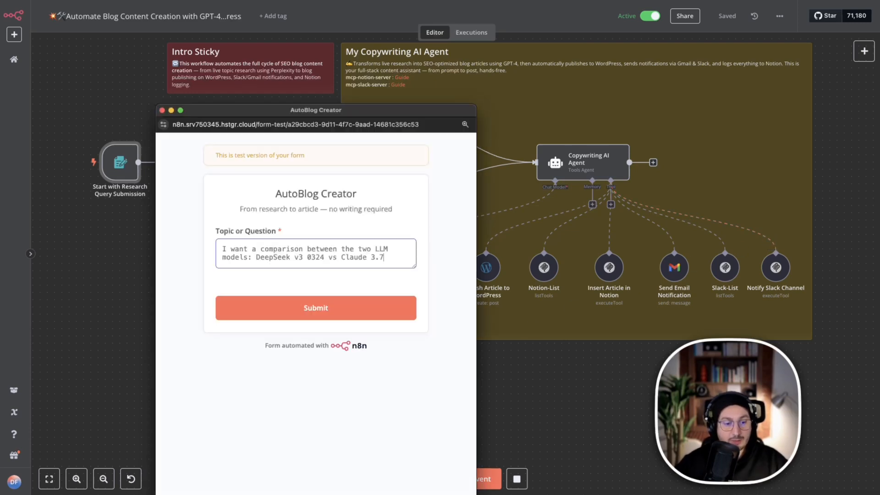
Submit the AutoBlog Creator test form and follow the execution from Perplexity Research through to the Copywriting AI Agent.
click(329, 314)
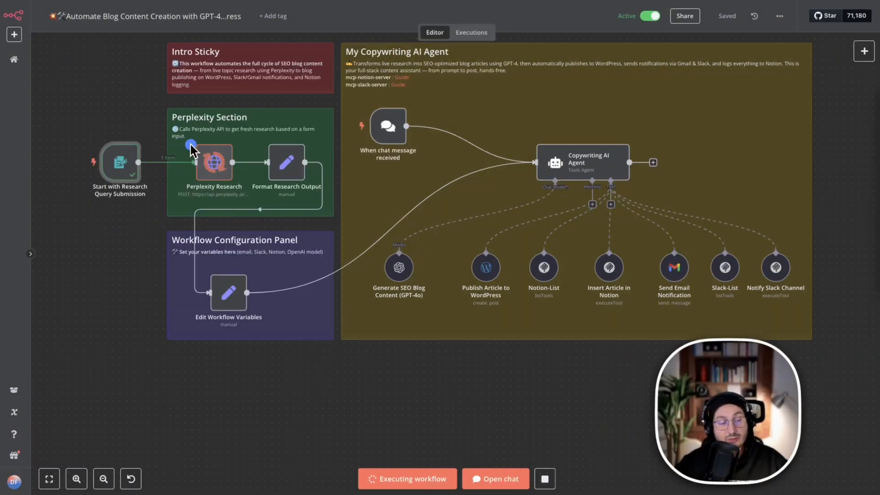
mouse_move(198, 136)
mouse_down()
mouse_move(227, 128)
mouse_move(290, 147)
mouse_move(297, 160)
mouse_up()
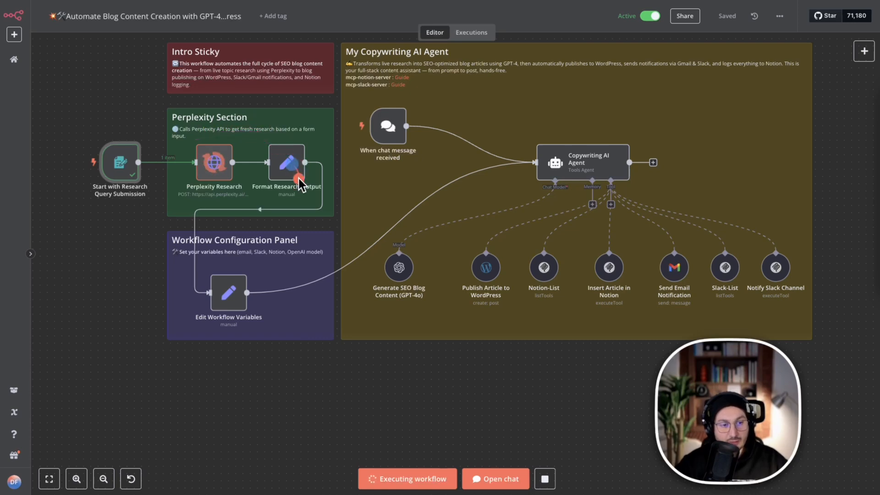
mouse_move(299, 184)
mouse_down()
mouse_move(236, 232)
mouse_move(230, 277)
mouse_up()
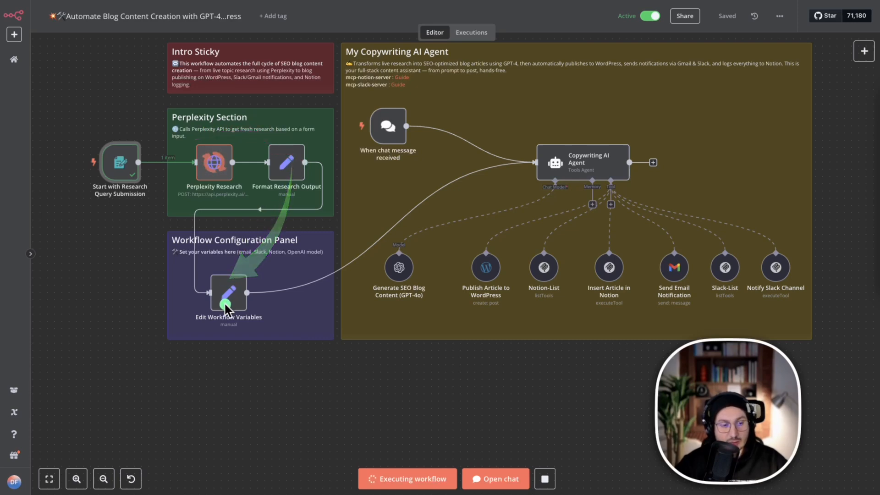
mouse_move(228, 302)
mouse_down()
mouse_move(365, 256)
mouse_move(508, 166)
mouse_up()
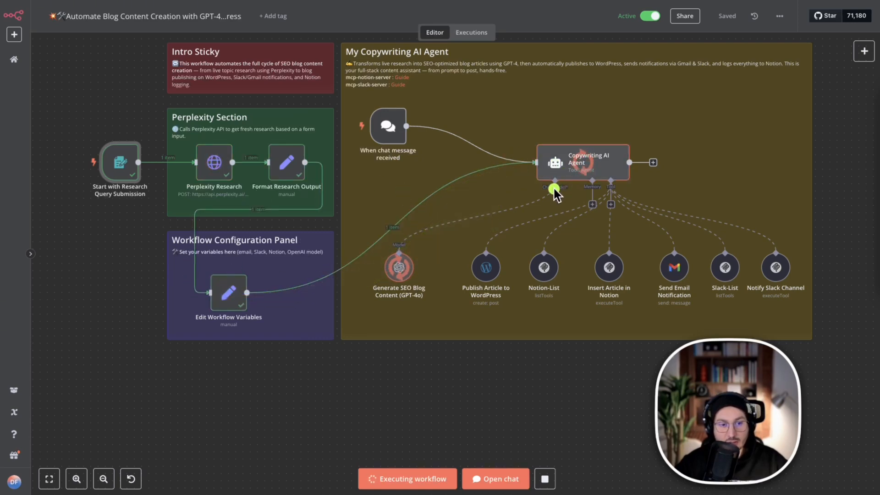
drag(550, 169, 442, 228)
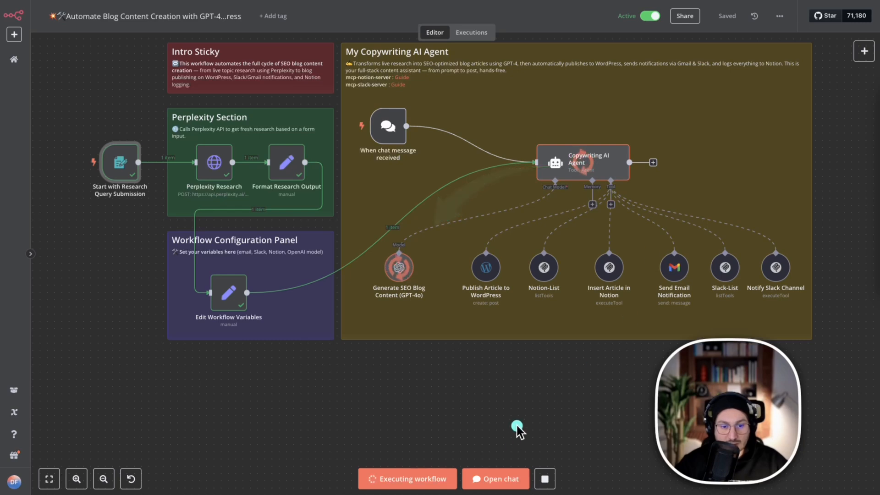
Show the chat and the latest logs of the Copywriting AI Agent node while the workflow executes.
click(497, 480)
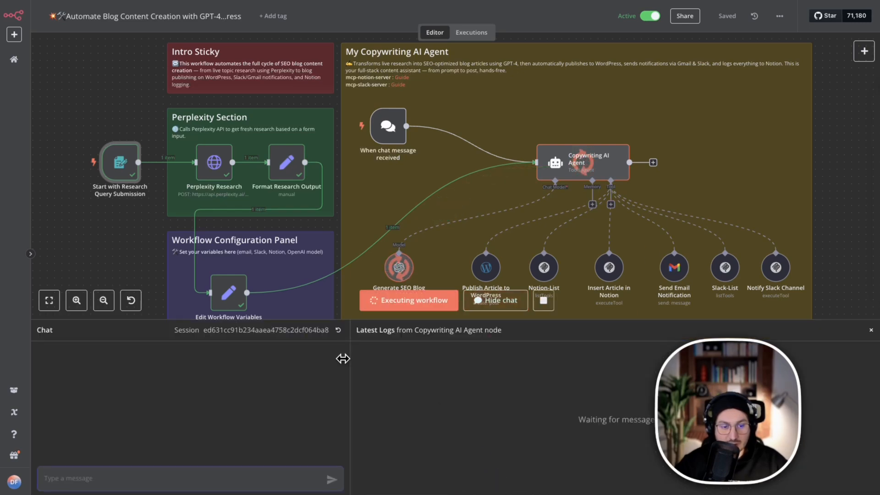
scroll(605, 175, down, 1)
scroll(605, 174, down, 2)
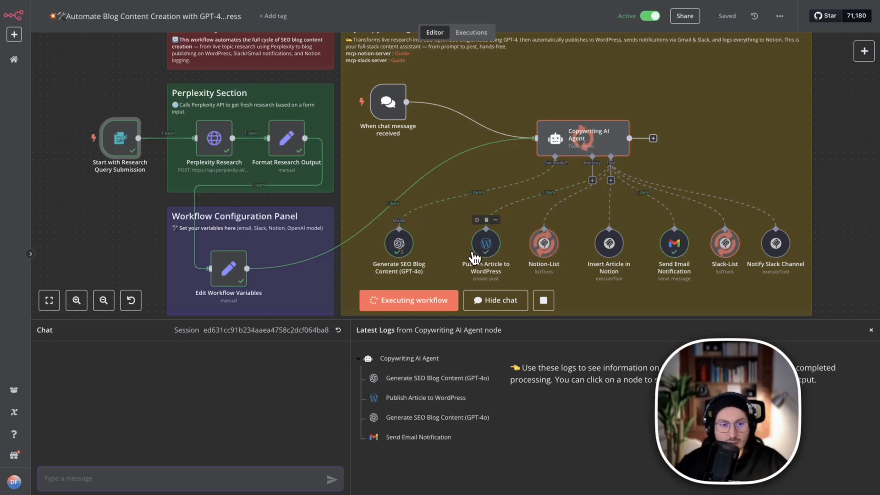
Switch to the WordPress Posts list, refresh it to check for the published article, and return to the workflow.
click(137, 0)
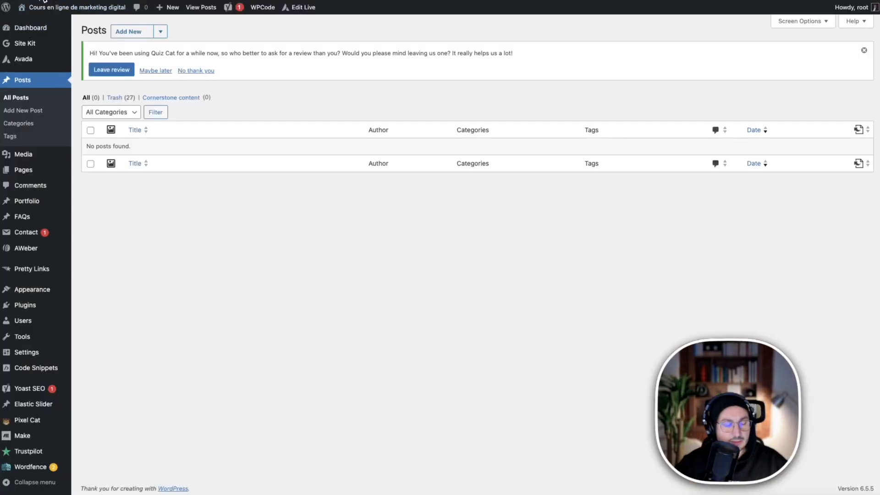
key(super+r)
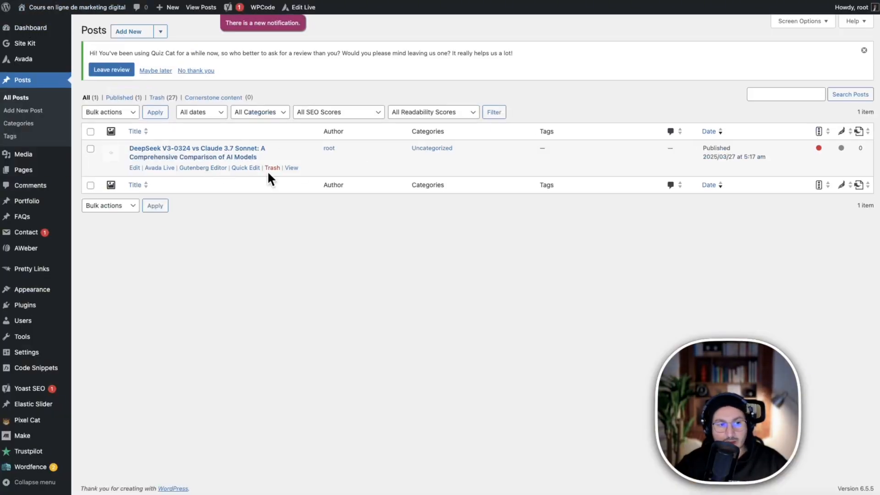
click(91, 0)
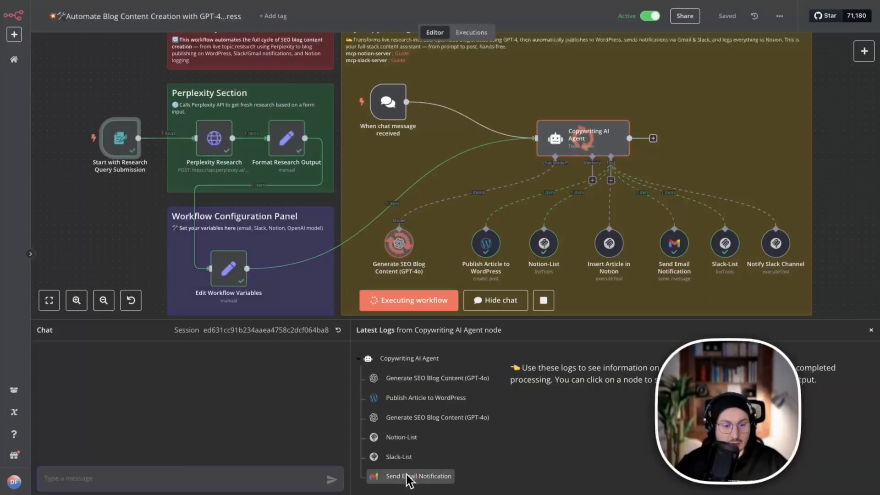
Examine the Send Email Notification log output, the Slack formation channel and the DATA BASE AGENT IA table in Notion.
click(408, 479)
scroll(587, 450, down, 10)
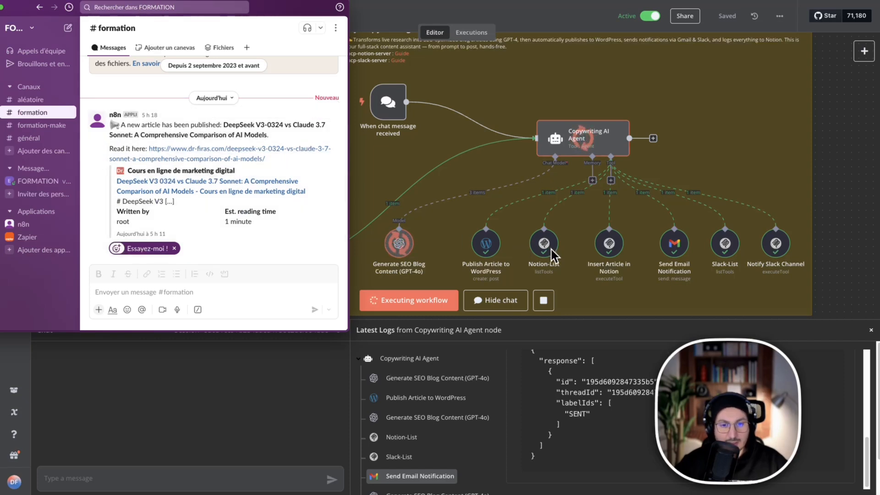
scroll(434, 436, down, 2)
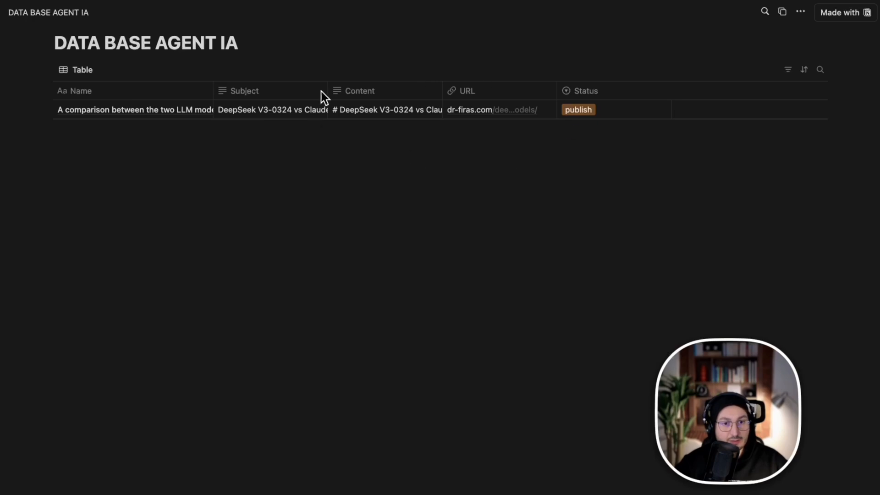
Switch to Slack, open the article link in the n8n message of the formation channel, and read through the published post.
key(super+Tab)
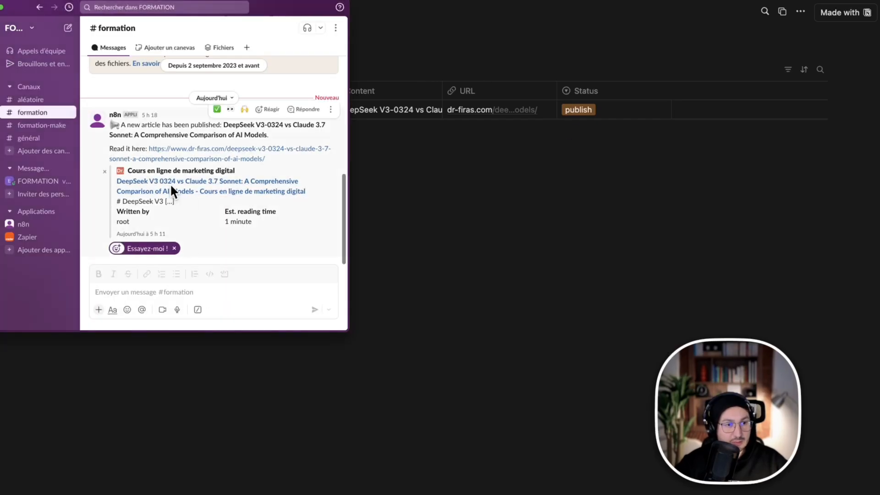
click(170, 148)
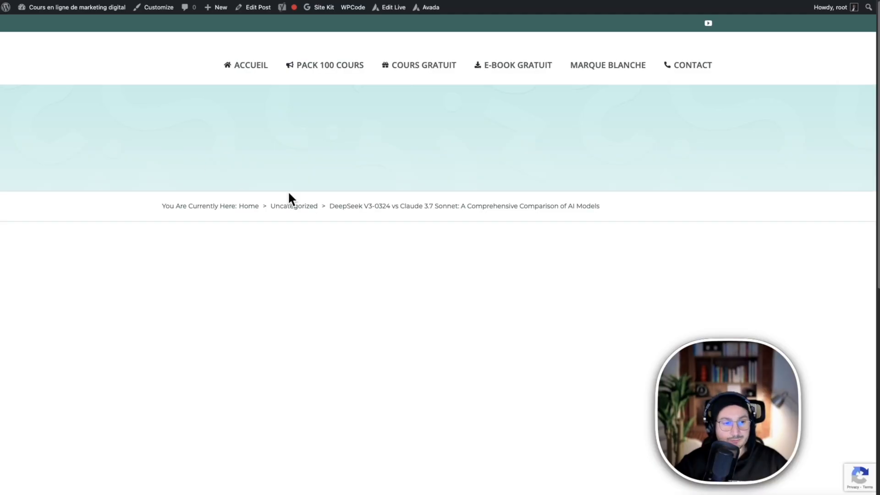
scroll(497, 269, down, 5)
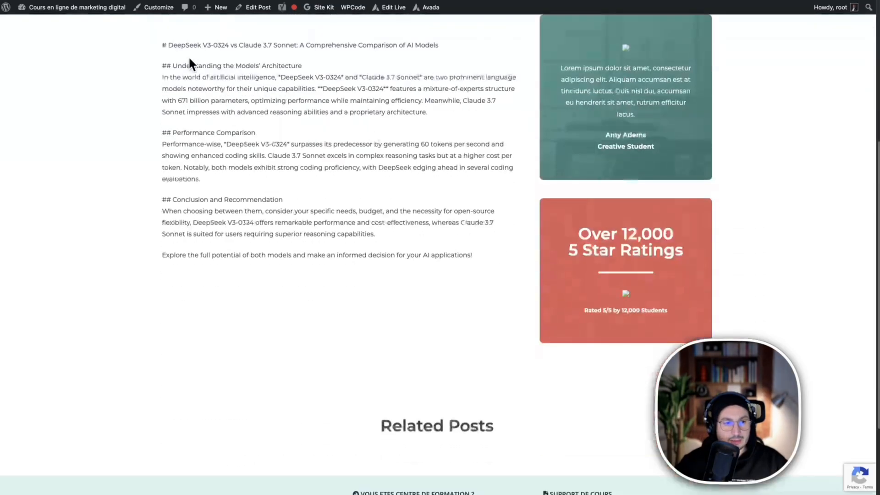
click(152, 37)
drag(151, 37, 425, 269)
click(466, 252)
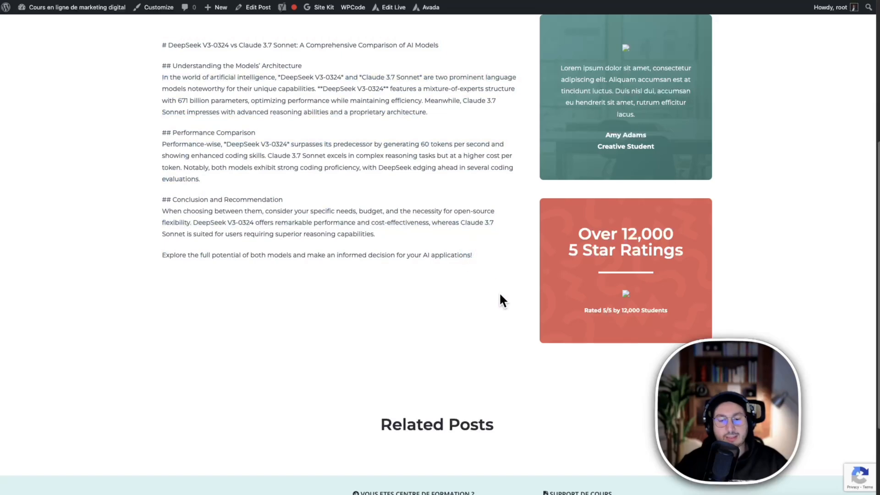
scroll(499, 292, up, 3)
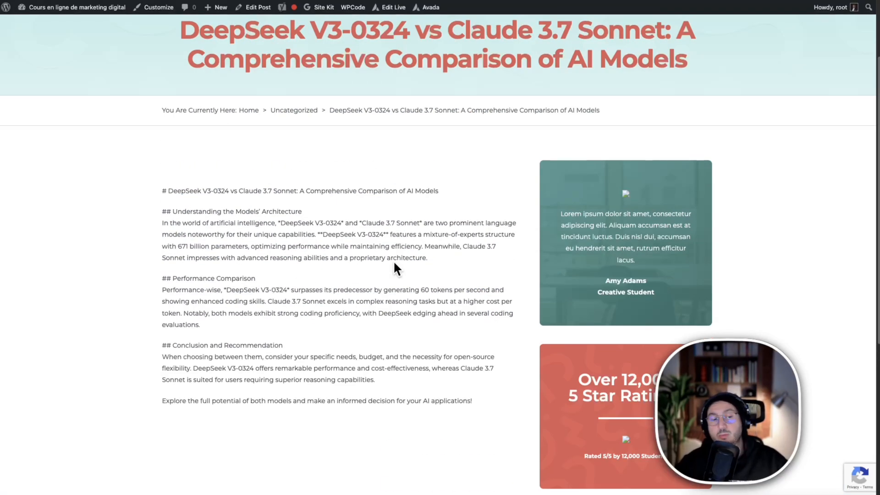
drag(164, 190, 435, 408)
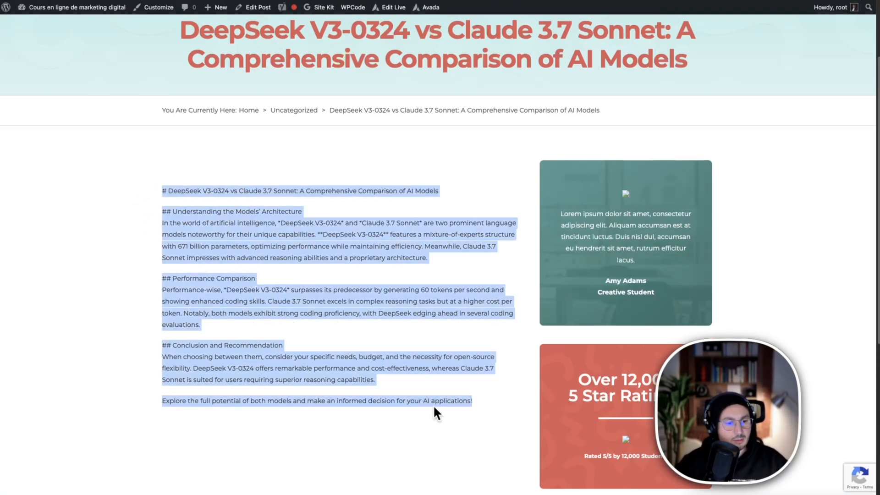
click(293, 234)
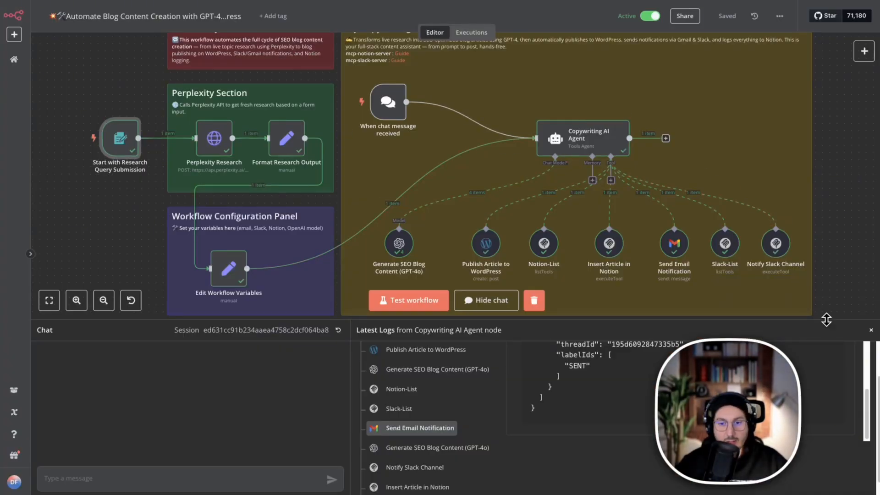
Shrink the chat and logs area to give the workflow canvas more height, and review the executed nodes.
drag(828, 321, 818, 352)
scroll(829, 212, up, 2)
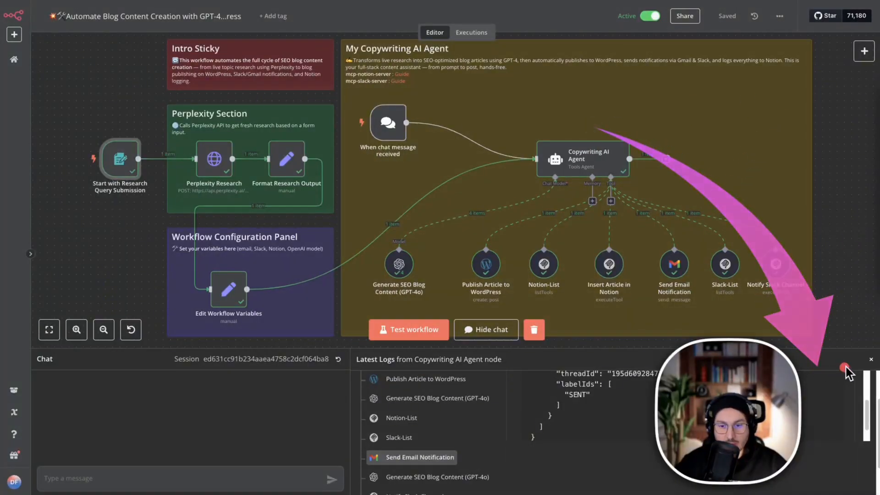
Hide the chat and logs area and bring the whole workflow into view on the canvas.
click(491, 330)
scroll(481, 252, up, 2)
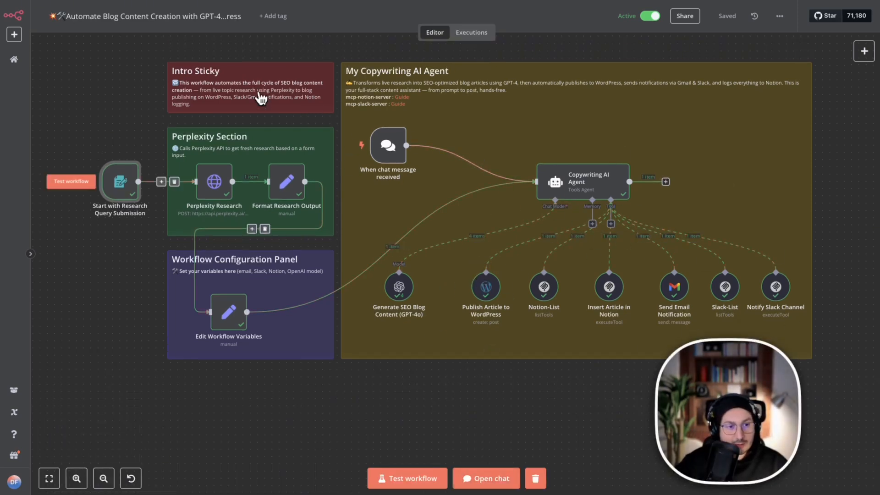
mouse_move(339, 152)
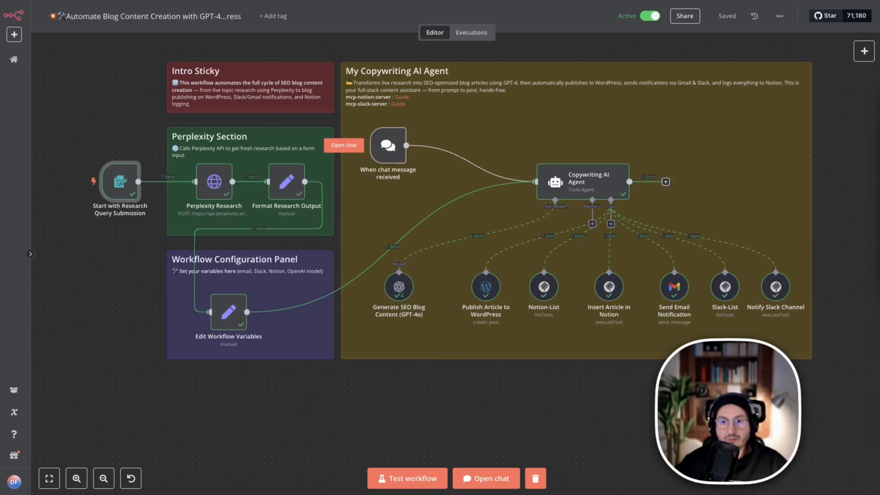
mouse_move(67, 110)
mouse_down()
mouse_move(224, 255)
mouse_move(338, 246)
mouse_move(349, 262)
mouse_up()
mouse_move(209, 184)
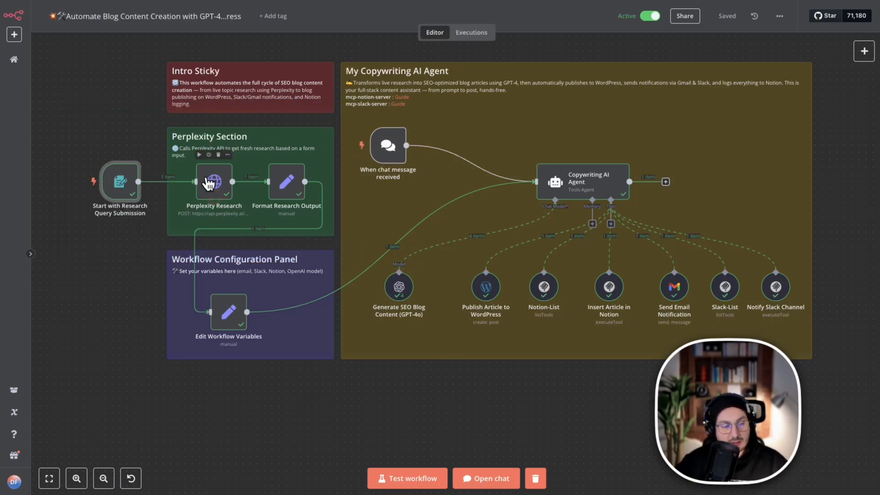
Open the Perplexity Research node and examine the submitted topic in its input and the research data in its output.
double_click(214, 184)
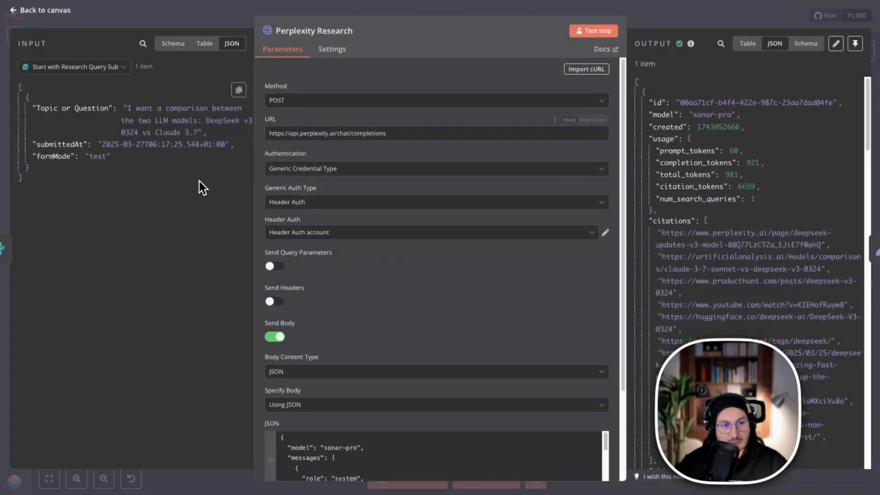
click(812, 114)
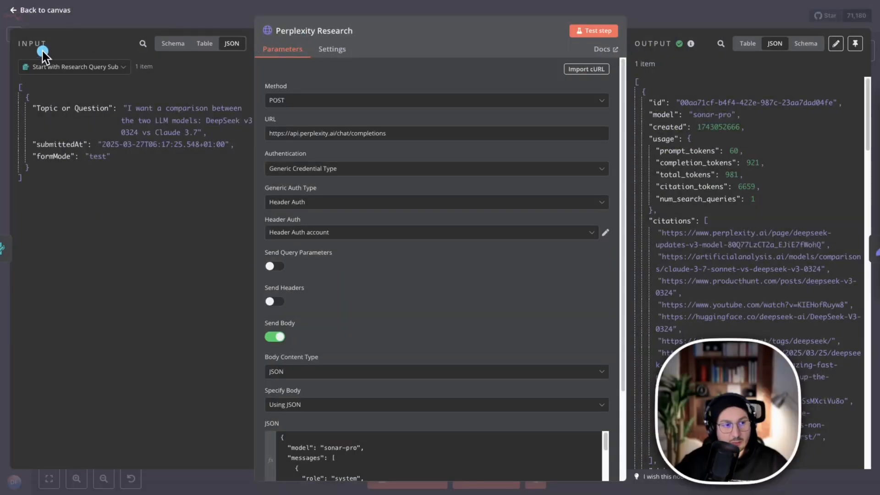
drag(54, 38, 236, 38)
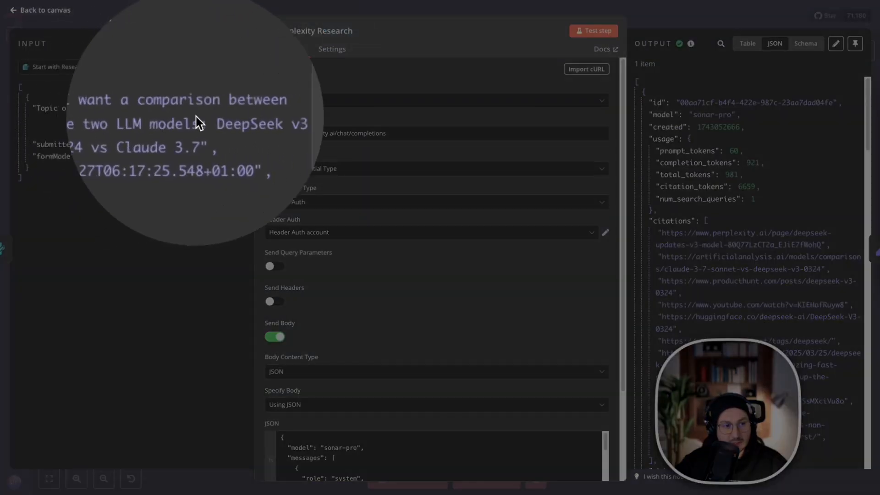
click(146, 96)
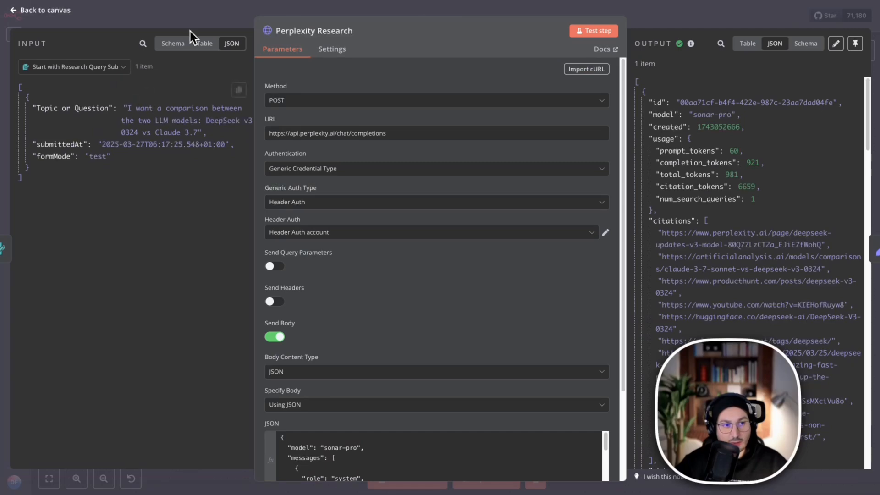
Expand the Perplexity Research node's JSON body, review its model and message prompts, and return to the canvas.
scroll(427, 191, down, 3)
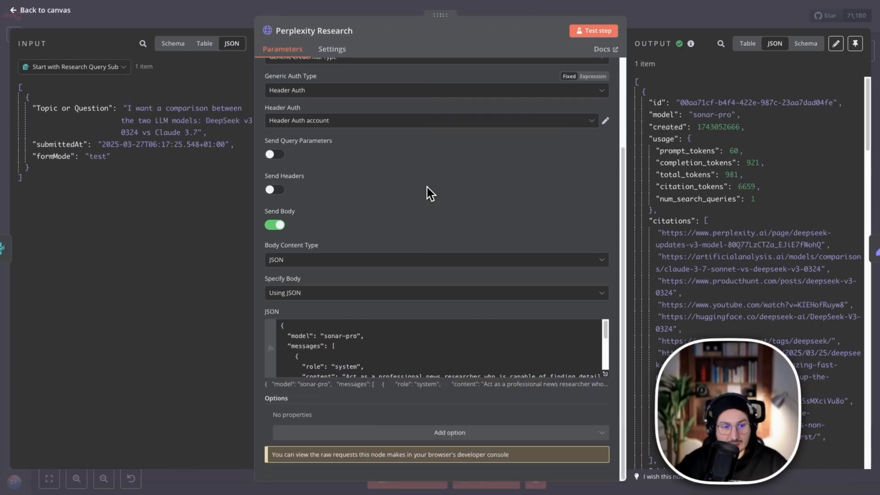
click(605, 377)
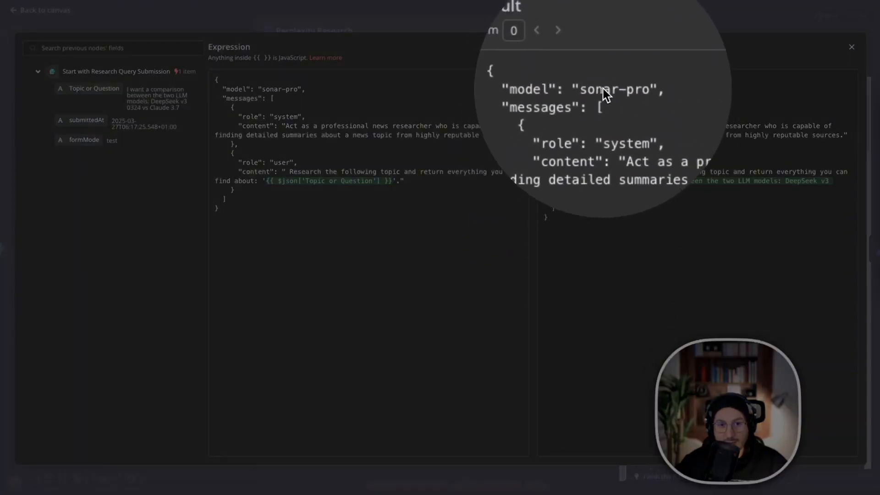
click(569, 112)
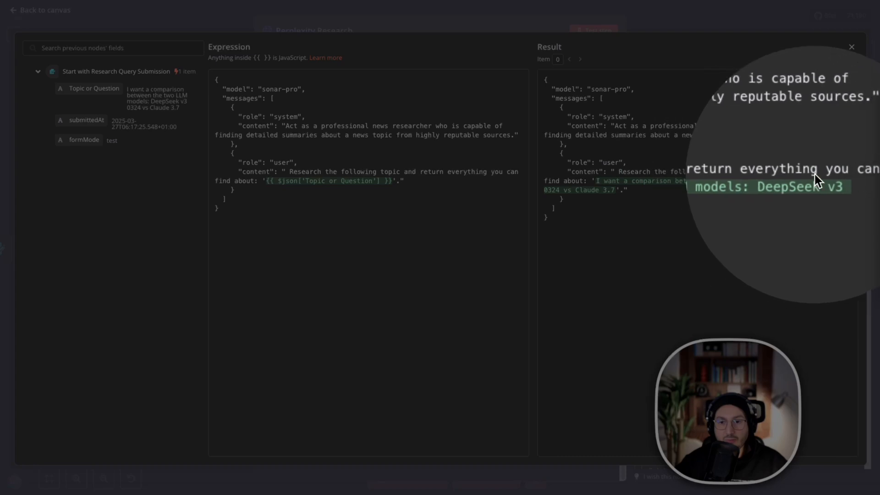
click(457, 65)
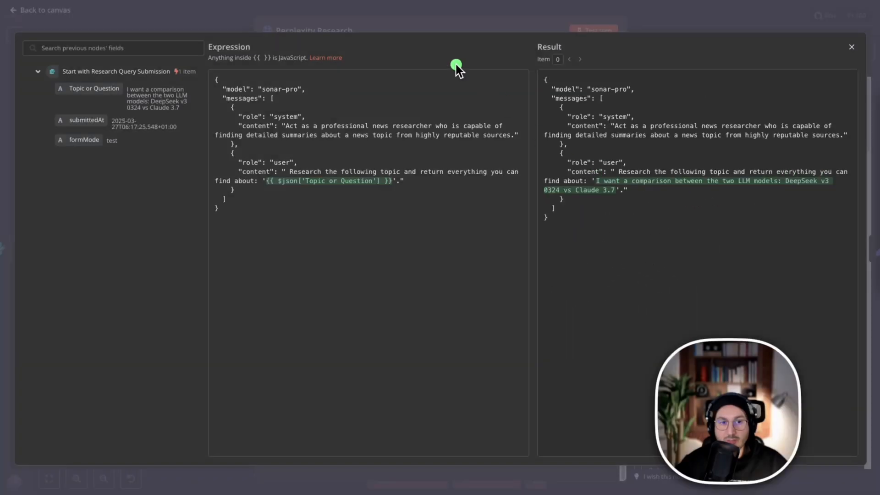
click(371, 16)
click(233, 10)
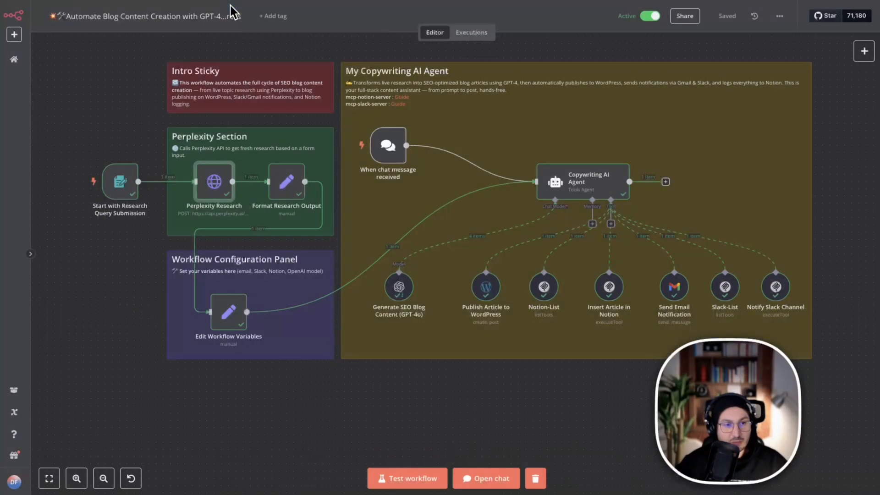
Open the Format Research Output node and read through the citations and message content in its Perplexity Research input.
click(285, 184)
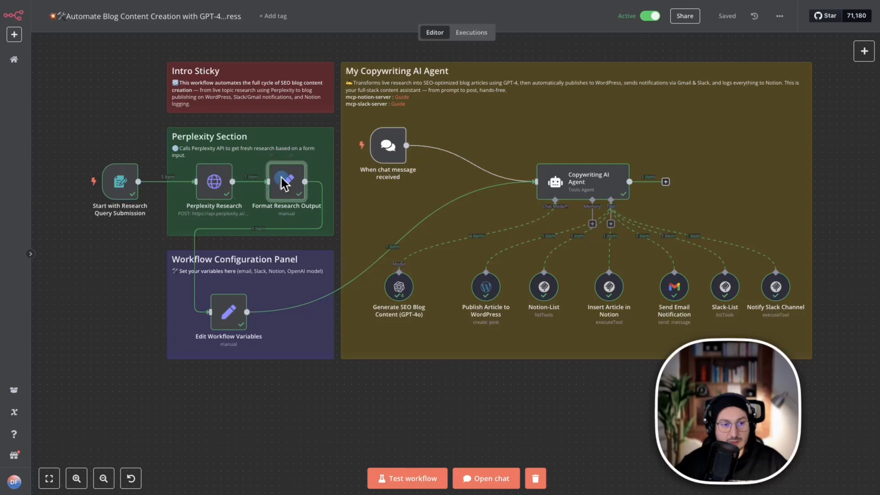
right_click(284, 184)
double_click(300, 192)
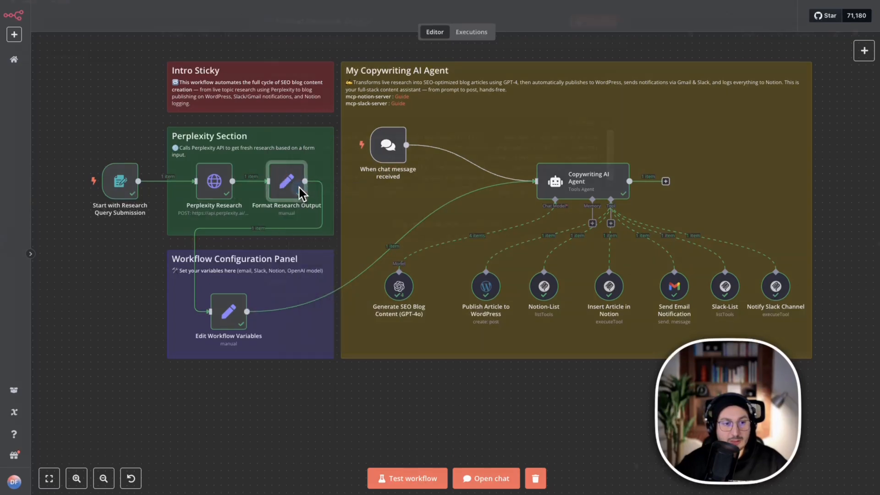
scroll(147, 246, down, 5)
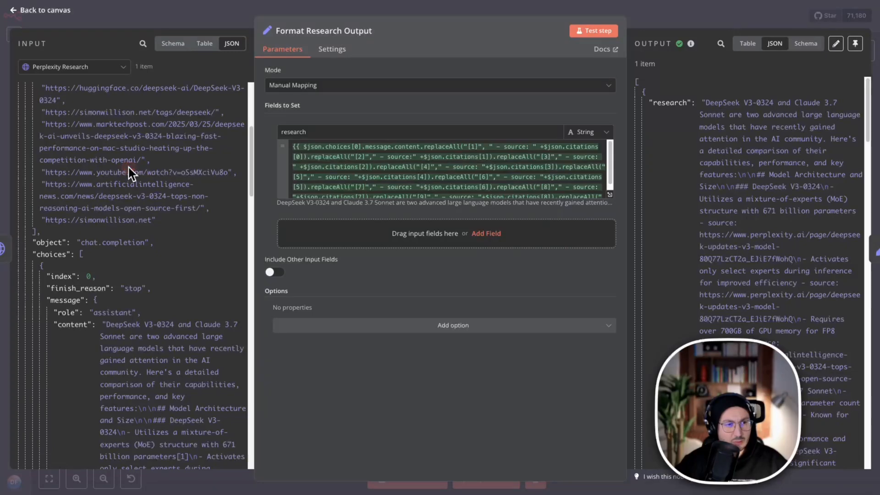
scroll(128, 183, down, 5)
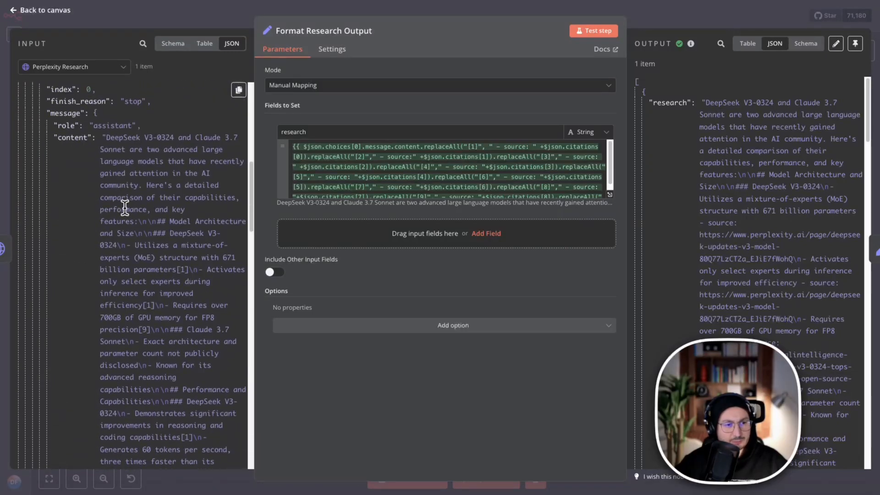
drag(107, 139, 182, 398)
scroll(188, 382, down, 2)
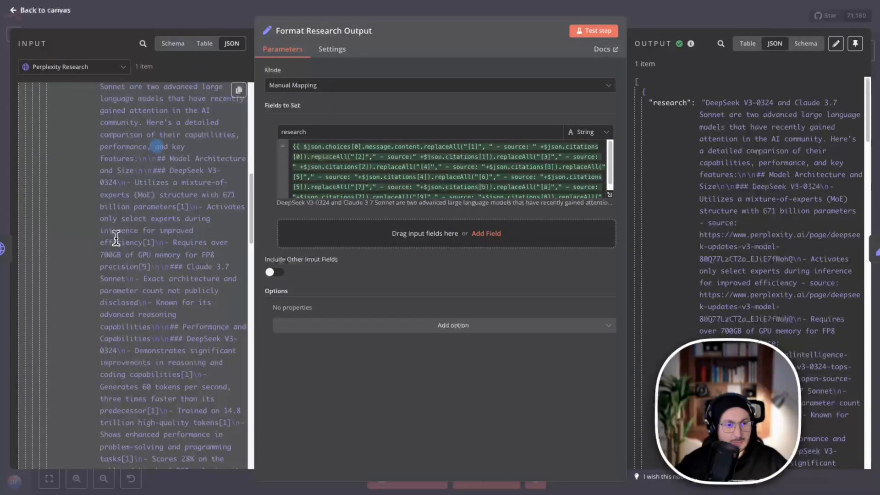
scroll(114, 358, down, 10)
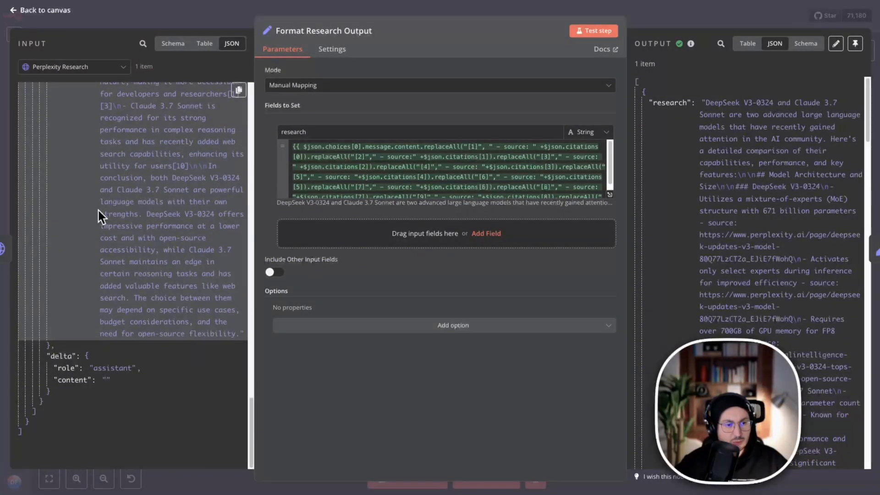
scroll(150, 176, up, 8)
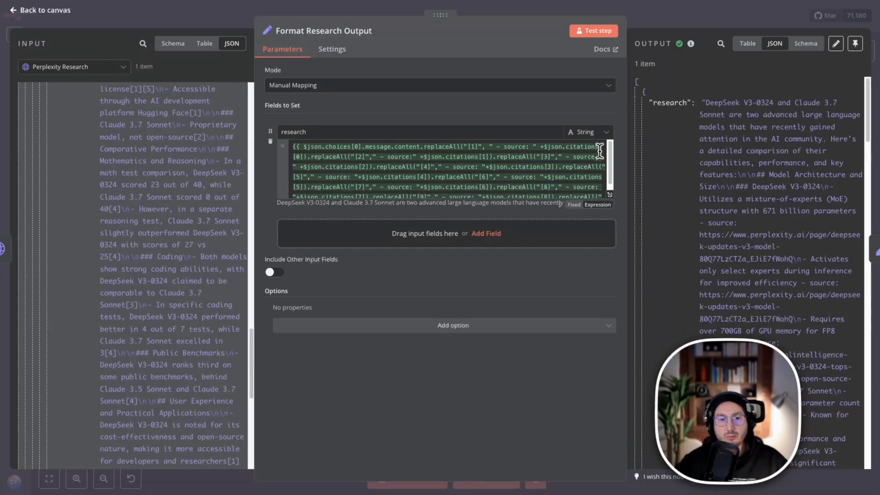
Expand the research field's expression, read its resolved result with the source links, and return to the canvas.
click(609, 198)
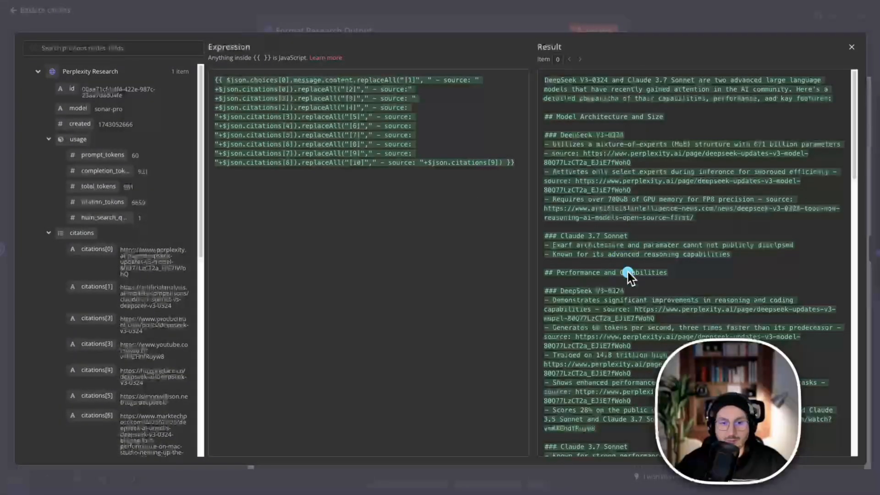
scroll(624, 254, down, 20)
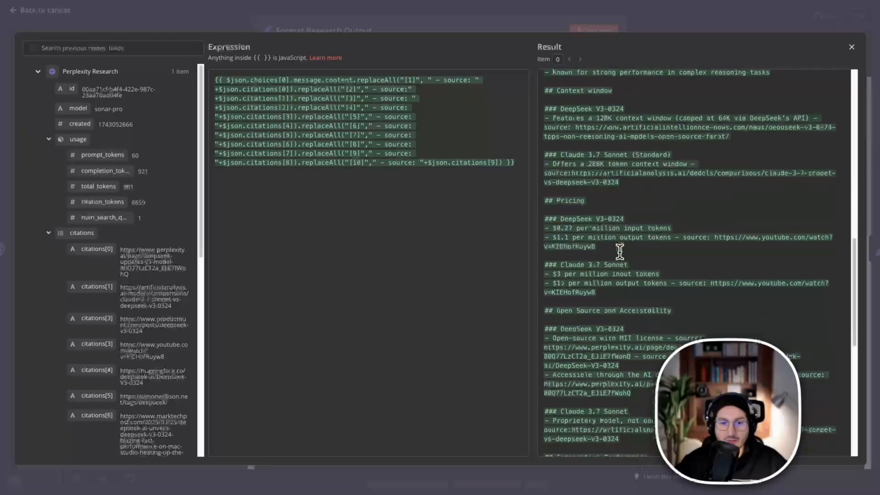
scroll(620, 252, down, 3)
click(616, 14)
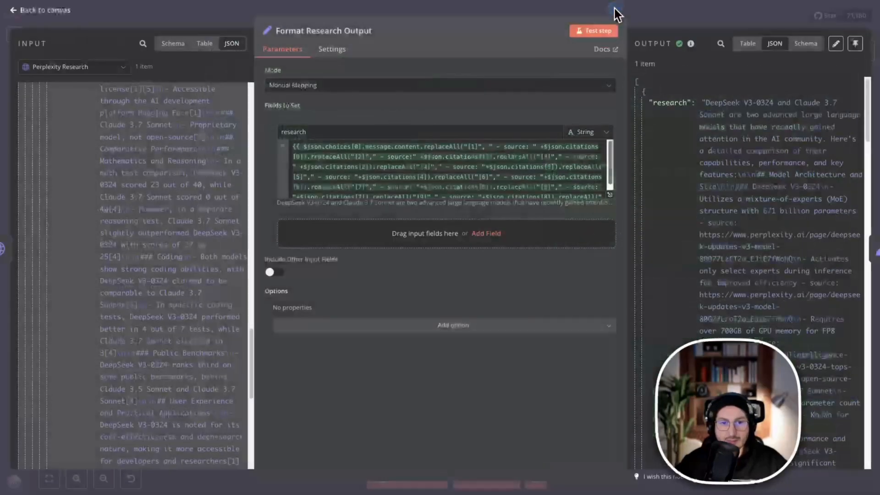
click(690, 18)
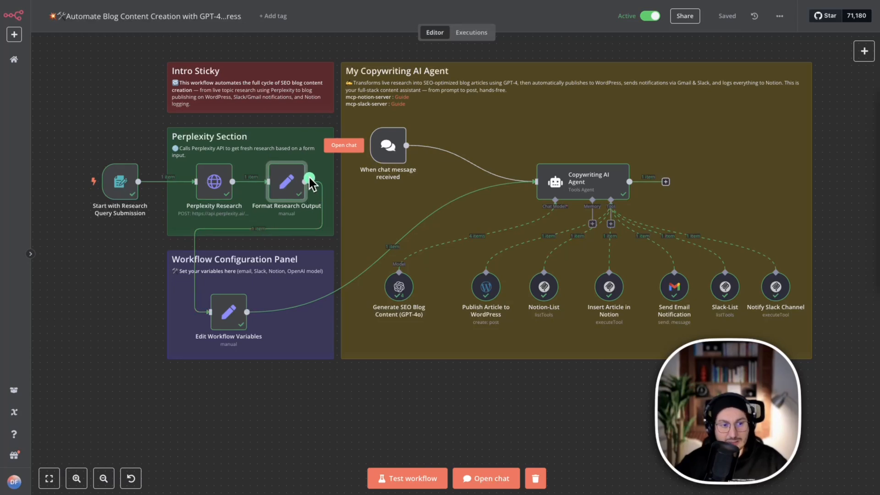
mouse_move(300, 250)
mouse_down()
mouse_move(229, 303)
mouse_move(591, 192)
mouse_up()
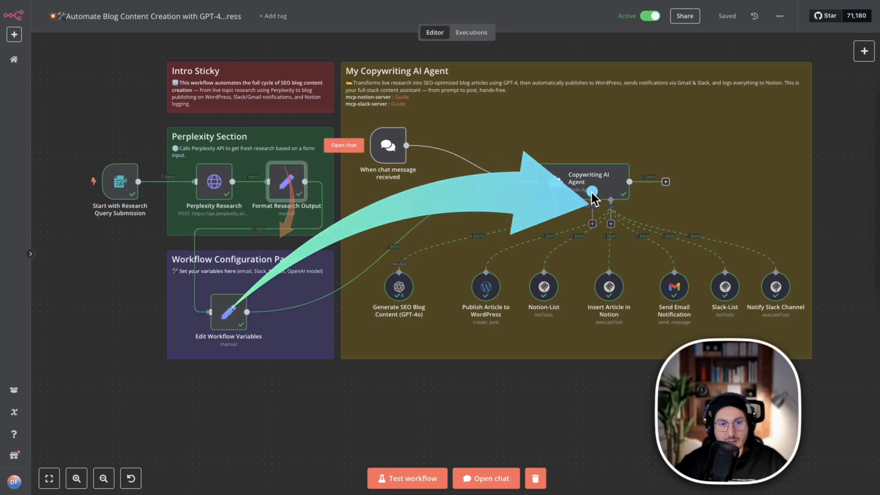
mouse_move(298, 164)
mouse_down()
mouse_move(202, 305)
mouse_move(603, 177)
mouse_up()
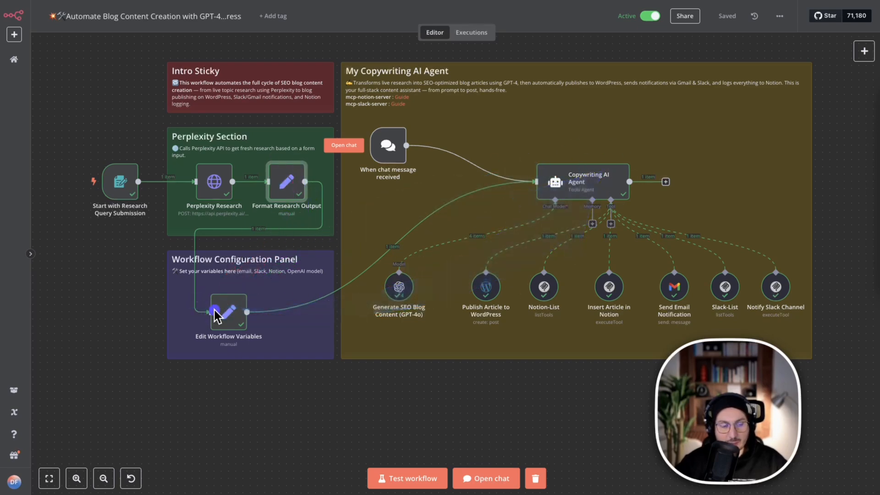
key(ctrl+z)
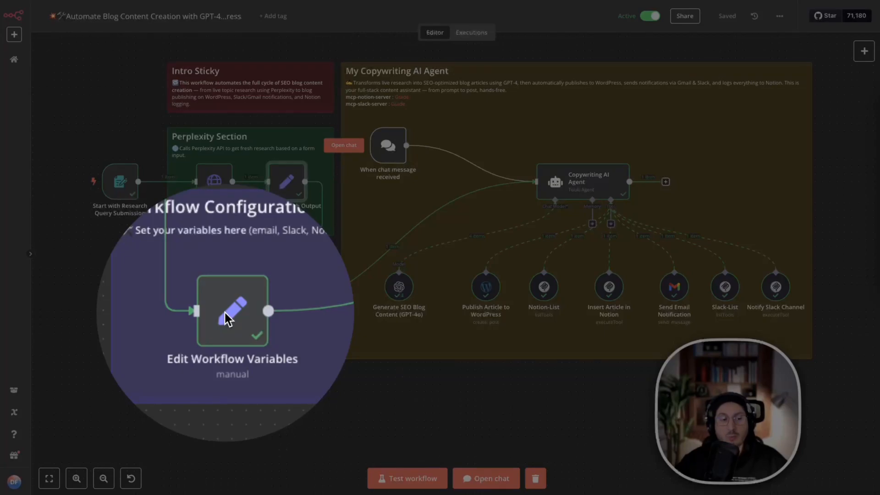
click(224, 312)
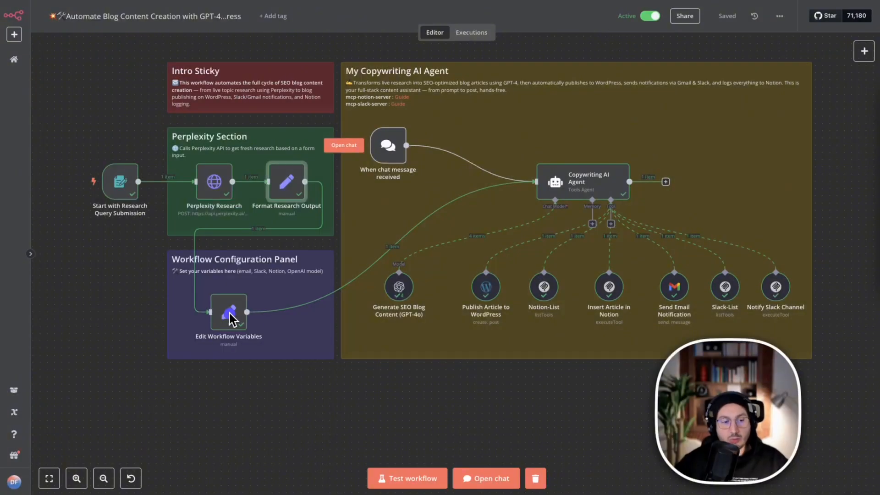
key(ctrl+z)
key(Escape)
Open the Edit Workflow Variables node, review its email, Slack channel and Notion database fields, and return to the canvas.
click(227, 312)
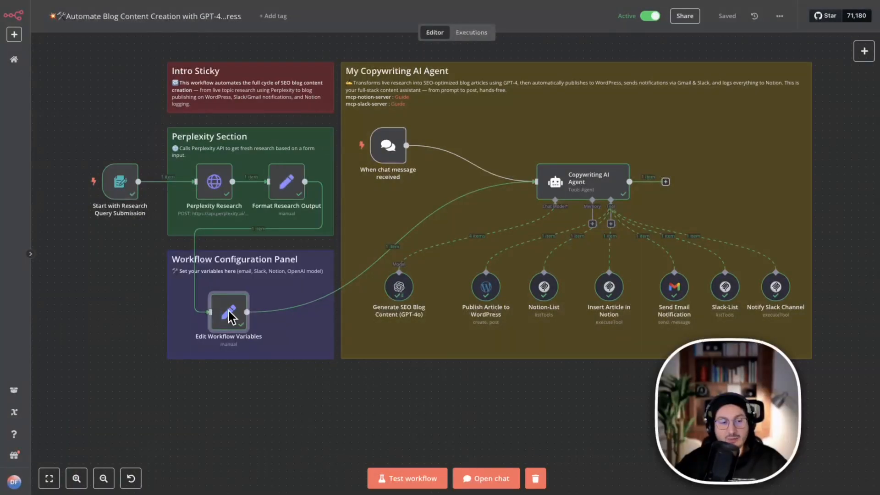
right_click(229, 316)
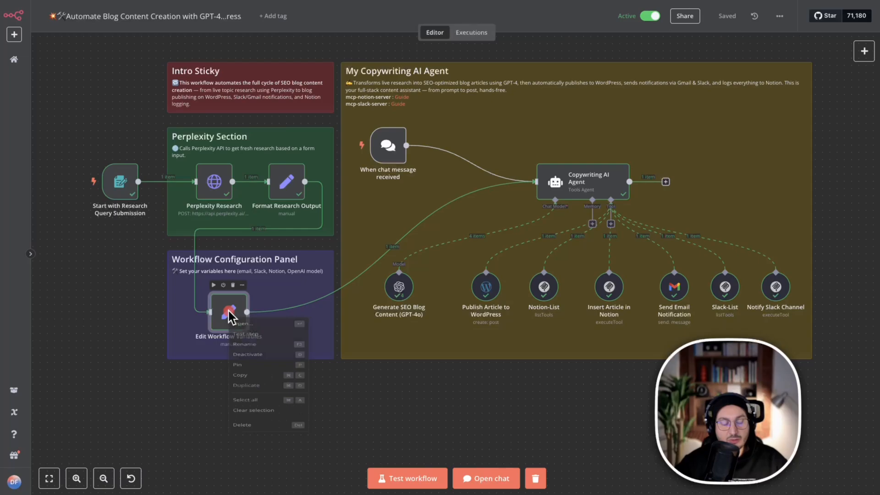
click(256, 337)
key(ctrl+z)
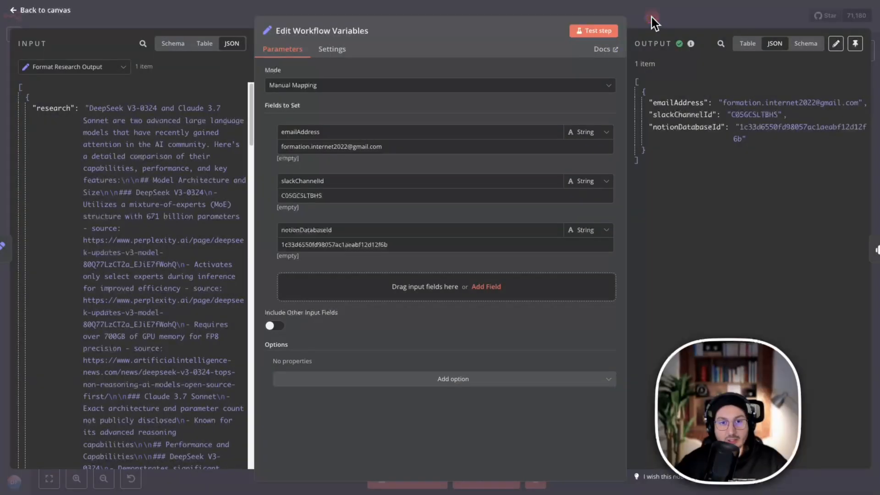
click(654, 23)
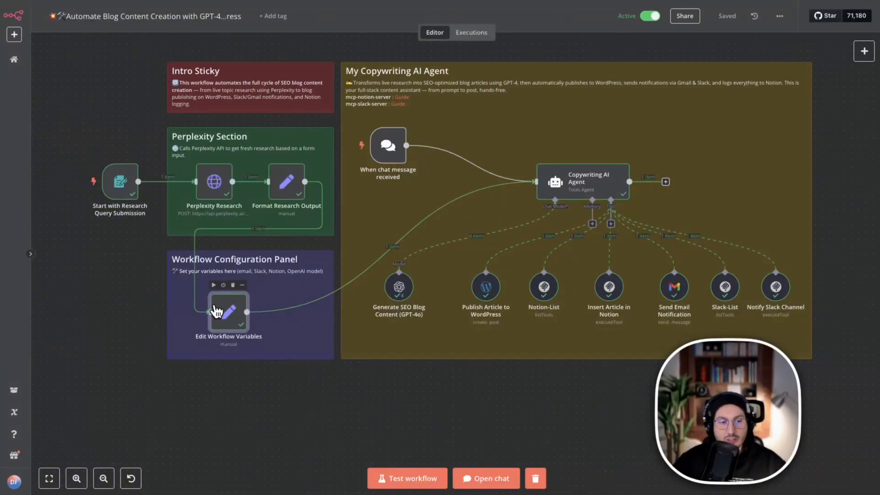
Reopen the chat and latest logs area, enlarge it, and keep the Copywriting AI Agent and its tools in view above it.
mouse_move(569, 194)
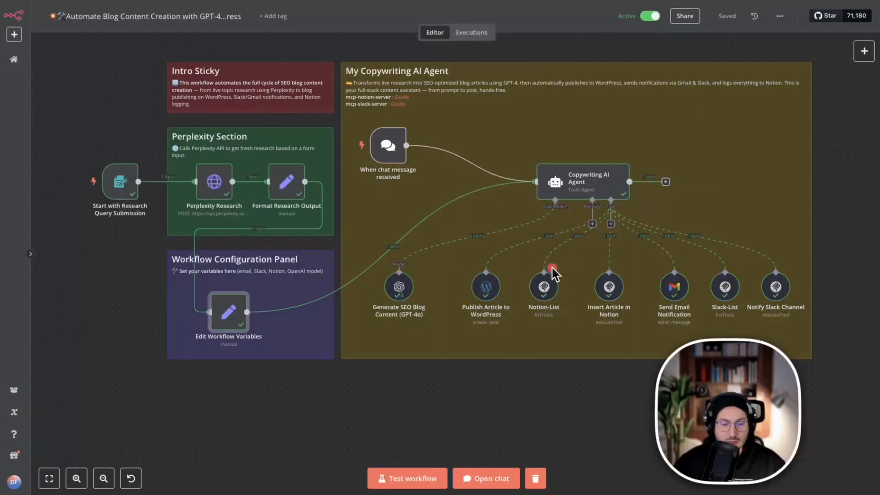
click(486, 477)
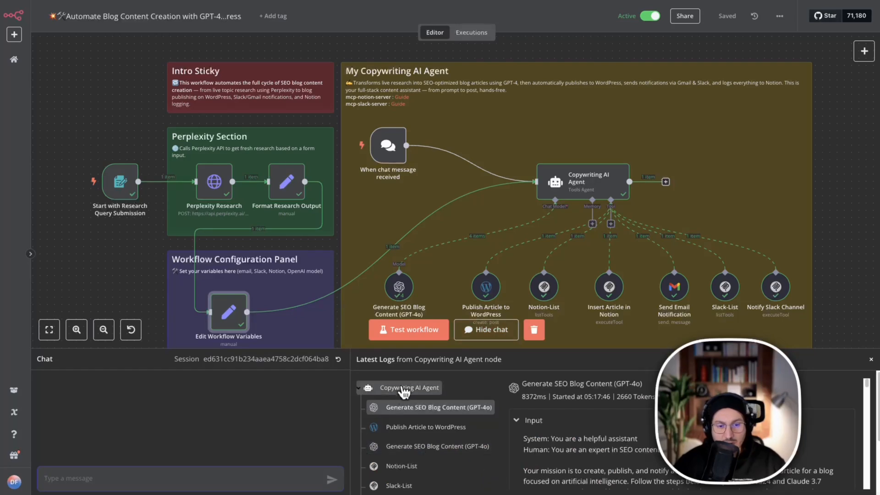
drag(405, 352, 385, 266)
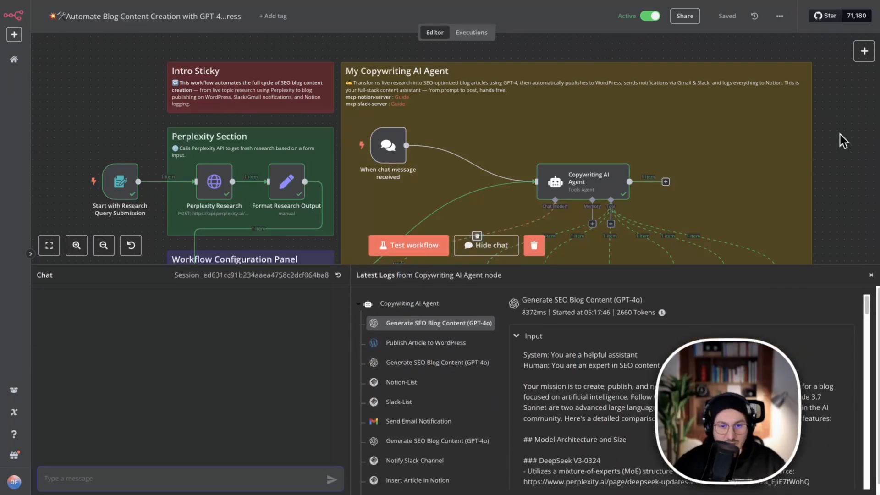
scroll(760, 162, down, 1)
scroll(760, 162, down, 1)
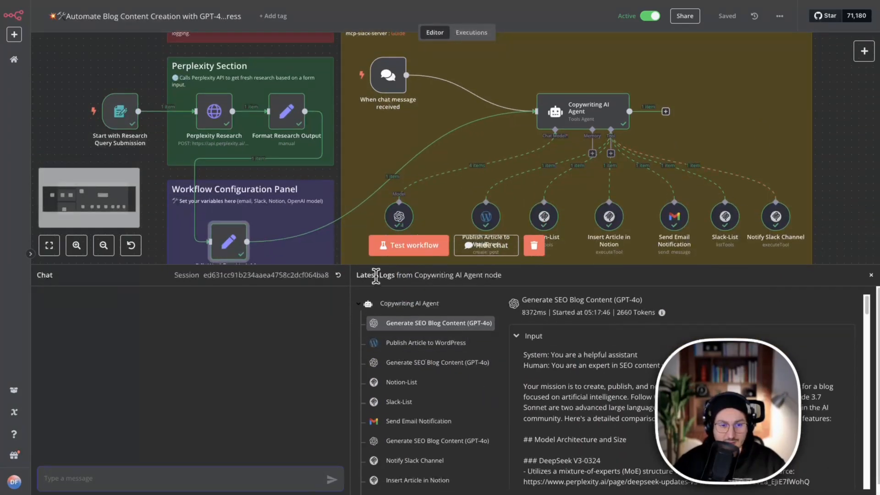
Read through the input prompt of the first Generate SEO Blog Content (GPT-4o) entry in the agent's logs, down to the Notion instructions.
mouse_move(376, 265)
mouse_down()
mouse_move(377, 238)
mouse_move(376, 248)
mouse_up()
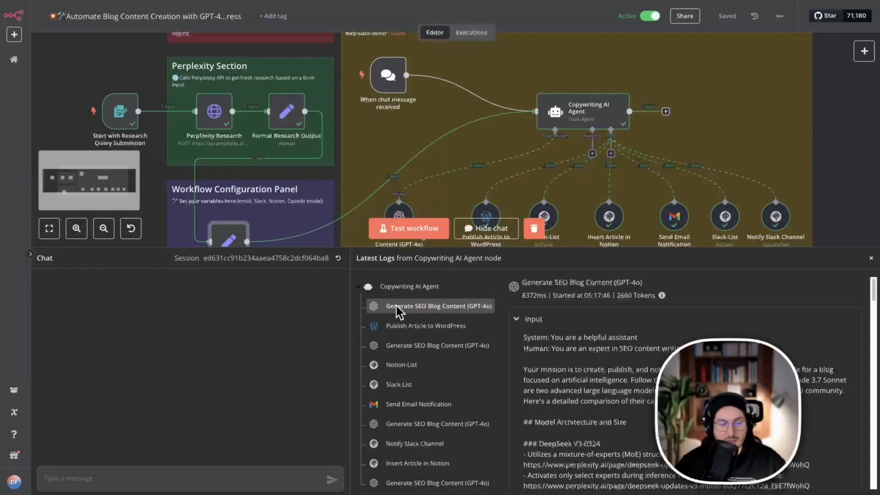
scroll(574, 354, down, 2)
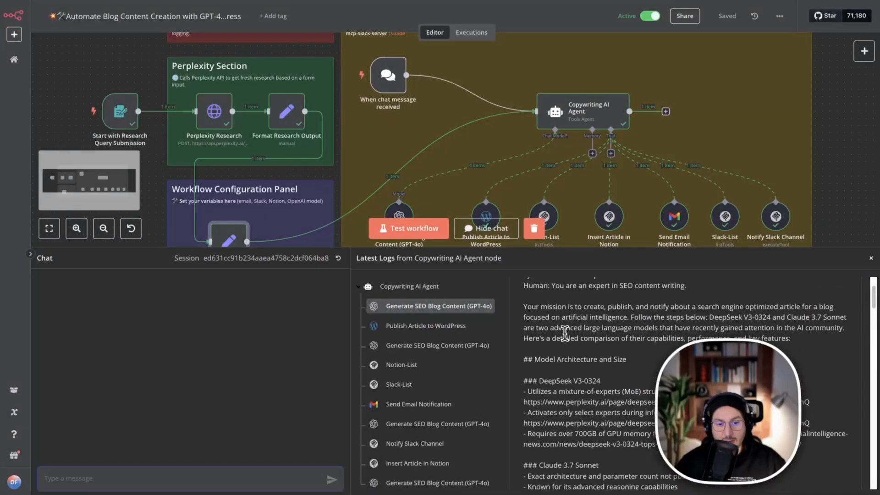
scroll(603, 340, down, 8)
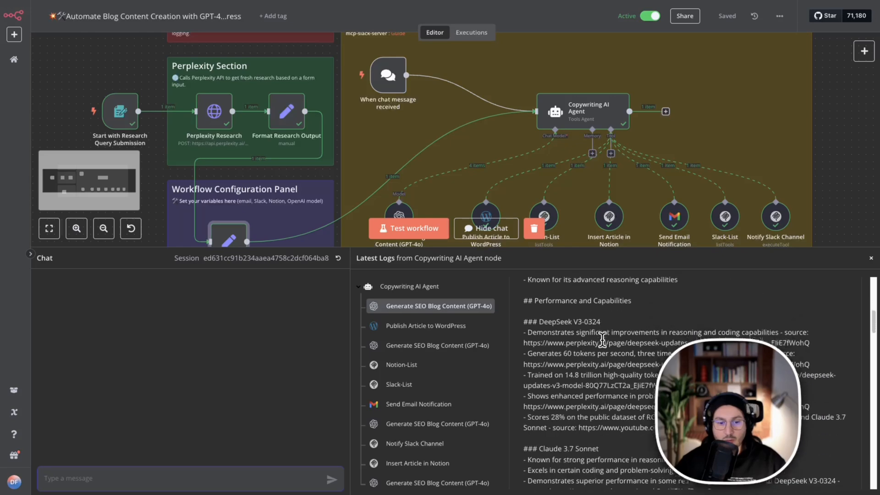
scroll(603, 340, down, 8)
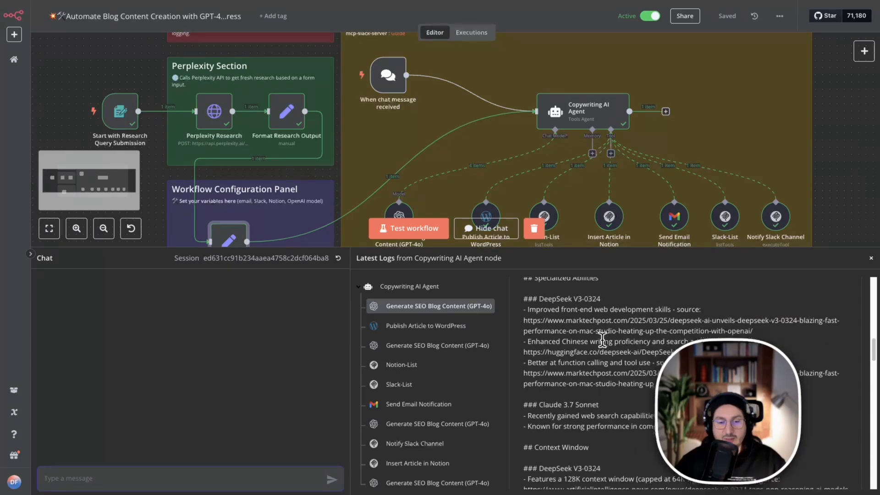
scroll(603, 340, down, 8)
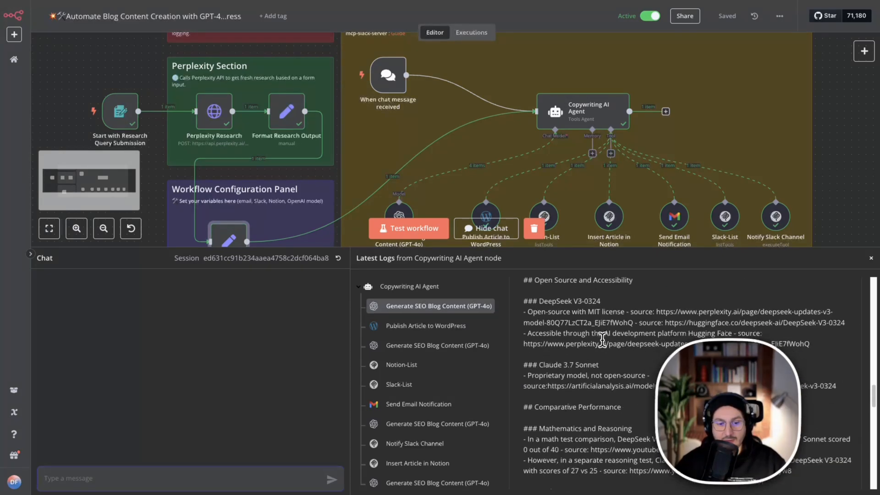
scroll(602, 339, down, 8)
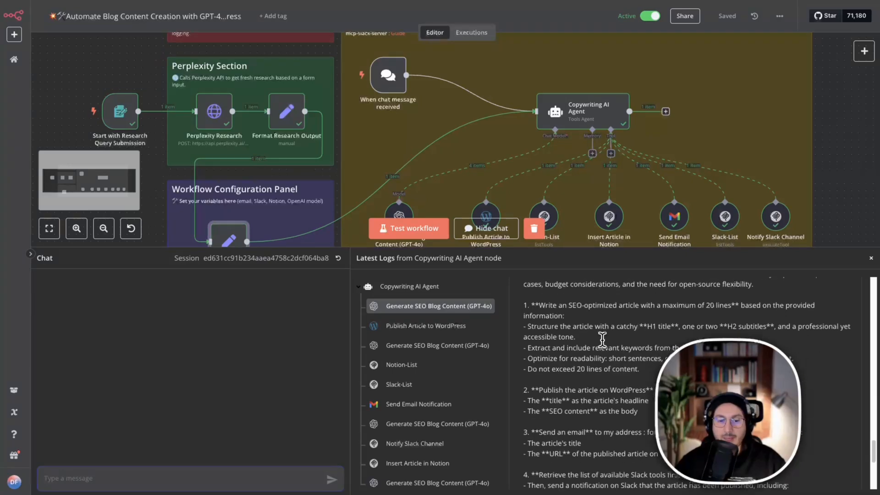
scroll(570, 402, down, 3)
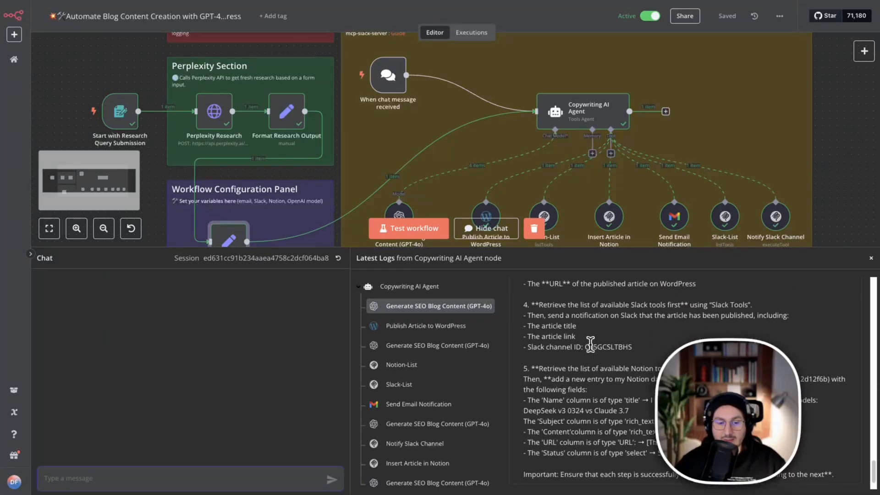
scroll(568, 353, down, 1)
drag(561, 305, 585, 429)
click(590, 425)
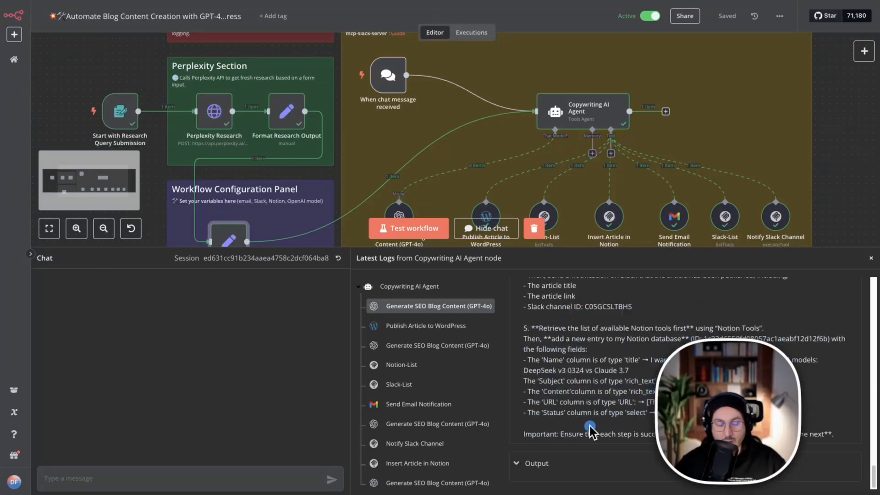
Open the Copywriting AI Agent node, show its input as a schema, review the preceding nodes' fields and return to the canvas.
click(576, 115)
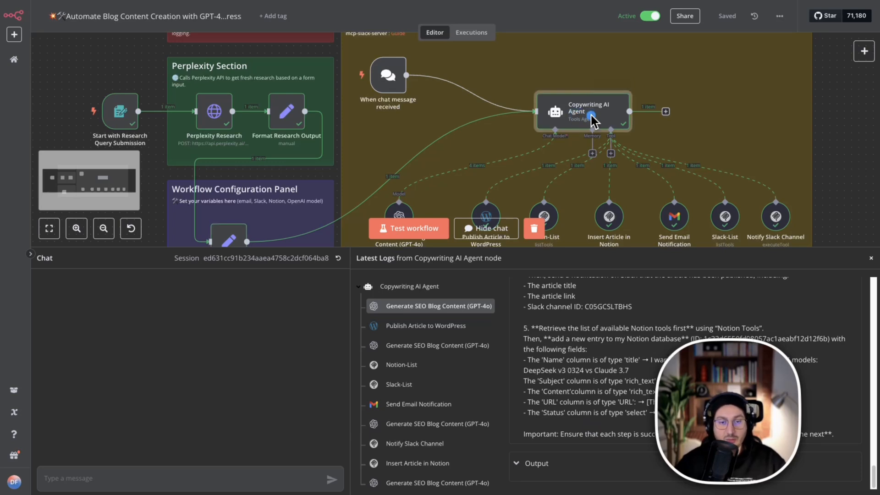
right_click(588, 117)
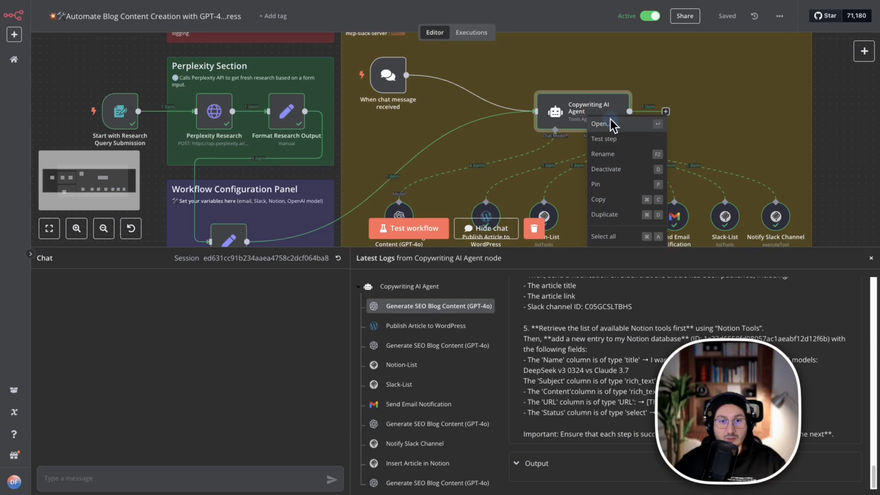
click(601, 124)
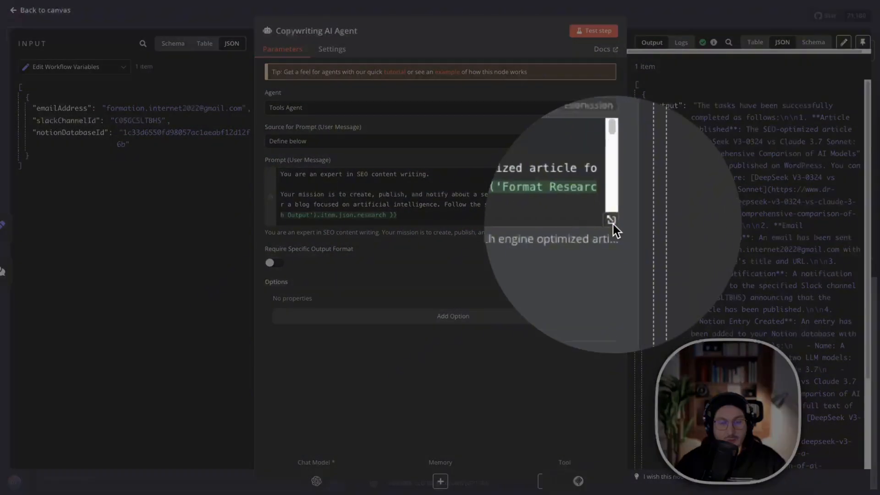
click(613, 226)
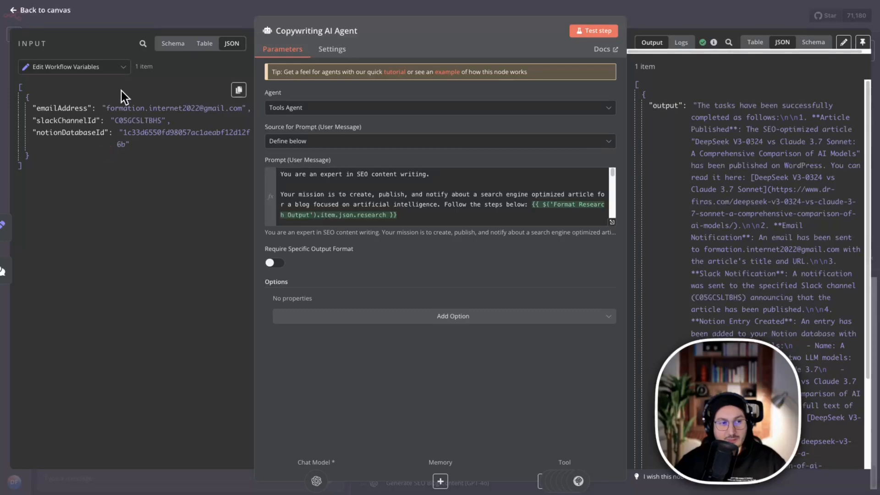
click(171, 46)
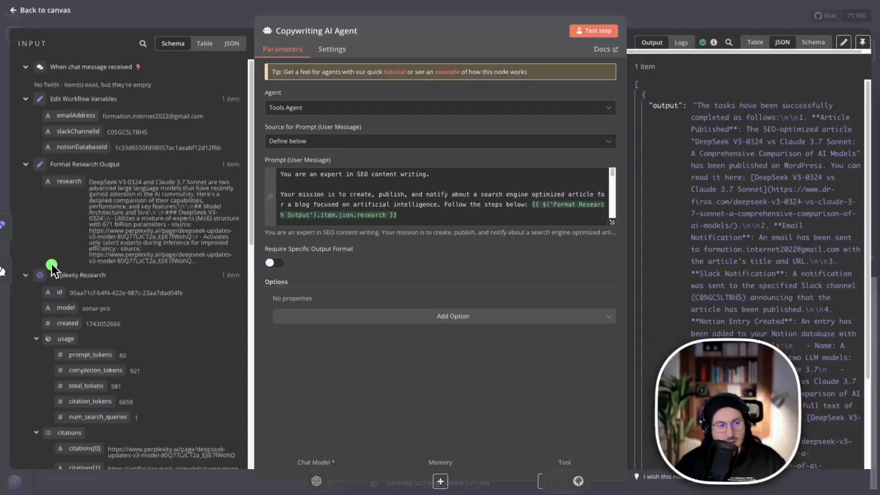
scroll(59, 258, down, 12)
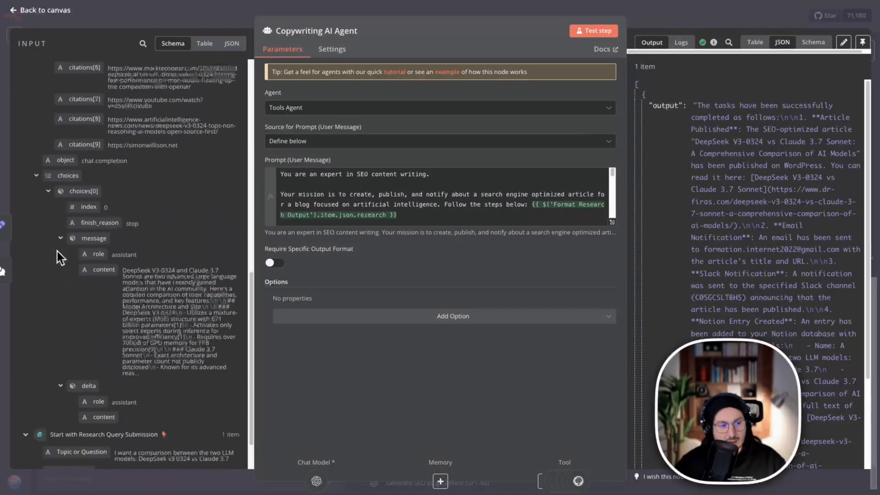
key(Escape)
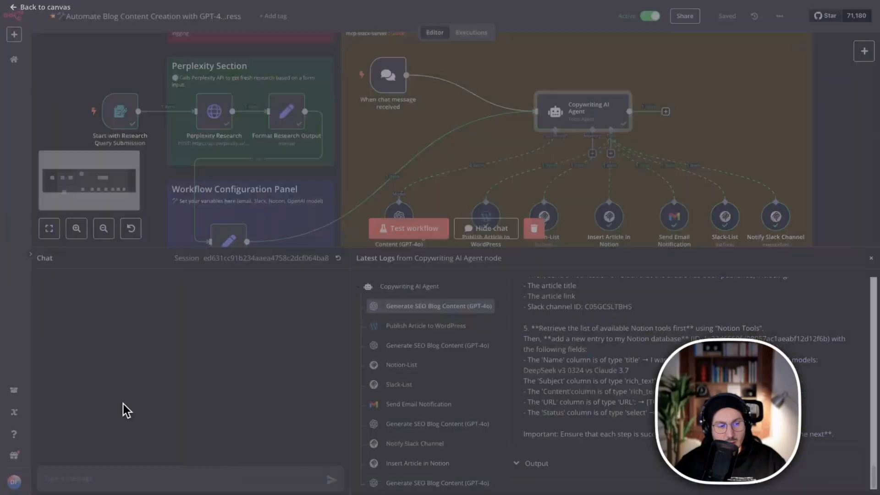
Reopen the Copywriting AI Agent node and expand its user message prompt to view the expression beside its result.
right_click(582, 119)
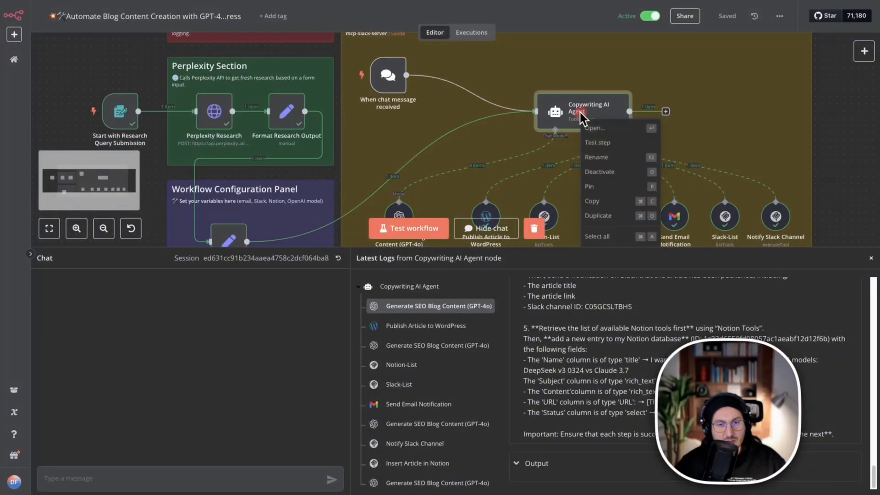
click(609, 132)
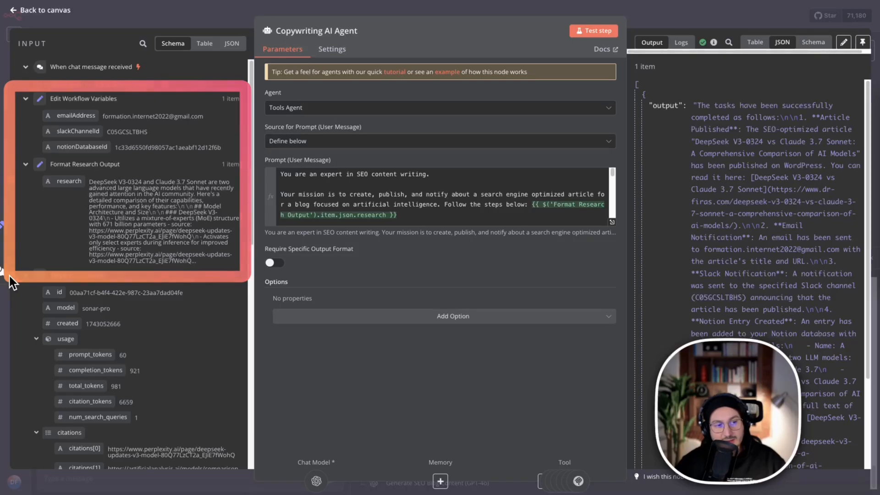
click(612, 223)
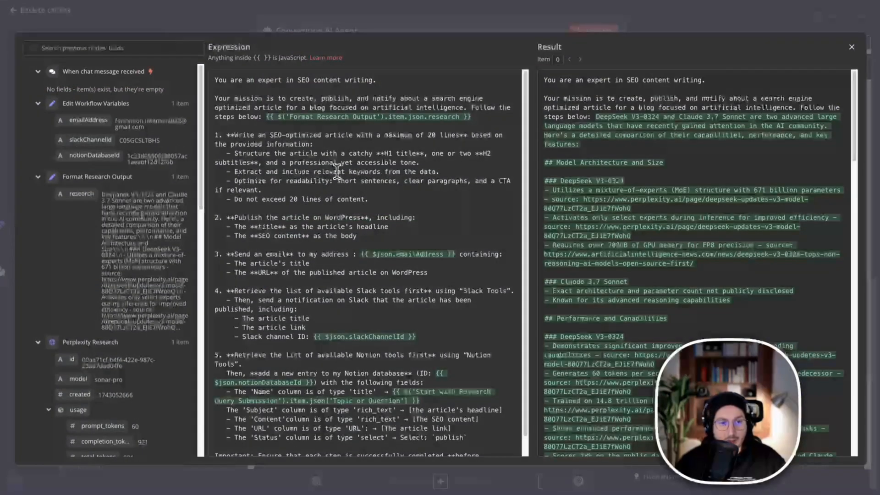
click(646, 60)
click(544, 60)
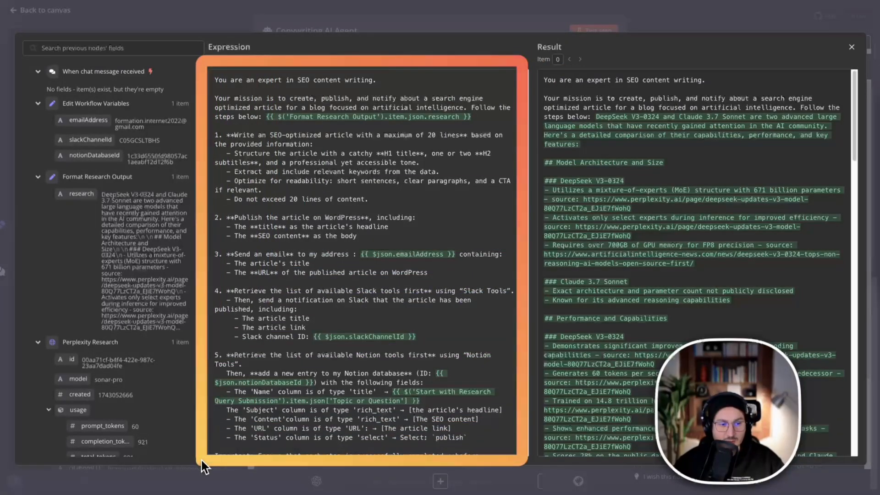
click(863, 139)
click(275, 107)
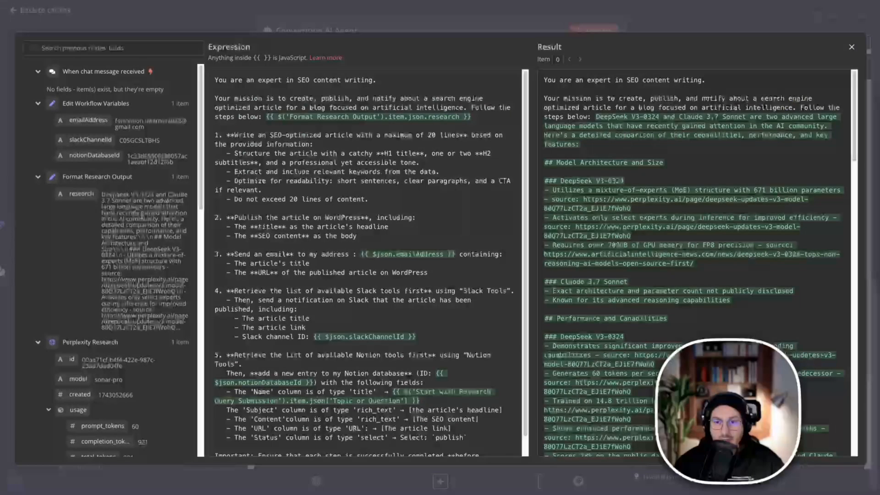
click(339, 136)
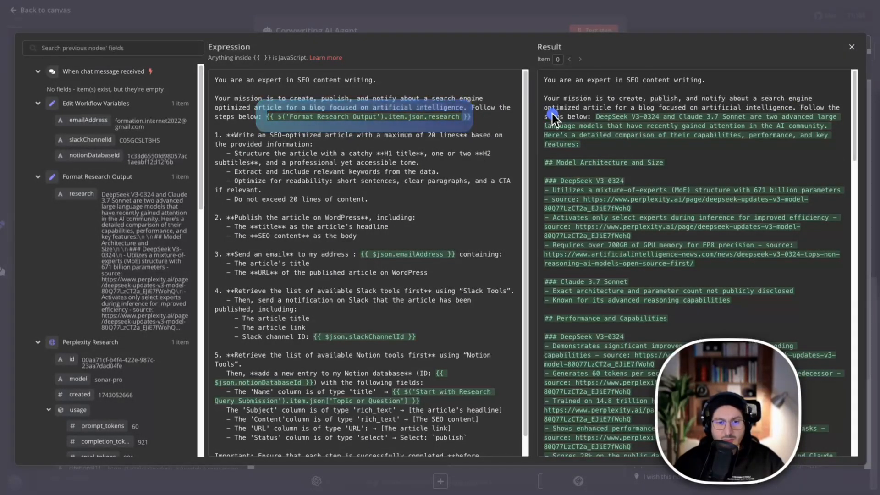
Compare the prompt's opening role, mission and Format Research Output reference with the resolved research text.
mouse_move(536, 87)
mouse_down()
mouse_move(608, 153)
mouse_move(759, 164)
mouse_move(818, 196)
mouse_move(839, 291)
mouse_move(859, 304)
mouse_move(851, 301)
mouse_up()
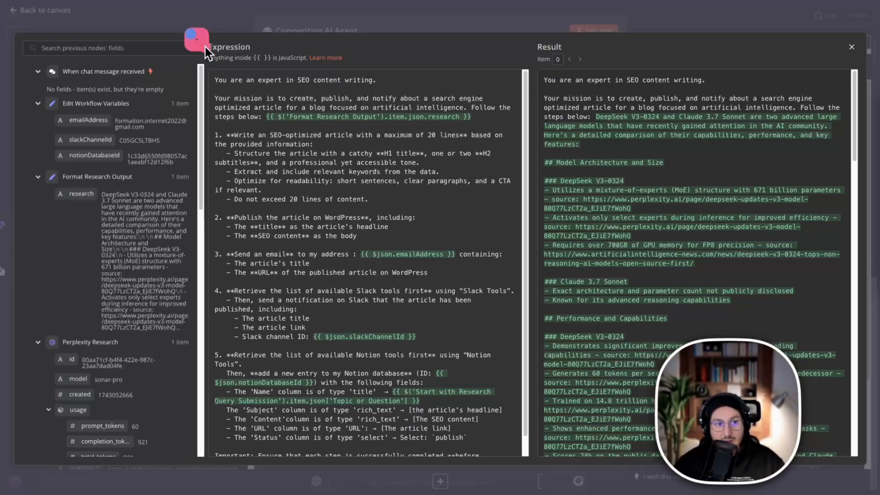
drag(205, 51, 503, 439)
mouse_move(511, 19)
mouse_down()
mouse_move(785, 430)
mouse_move(873, 491)
mouse_up()
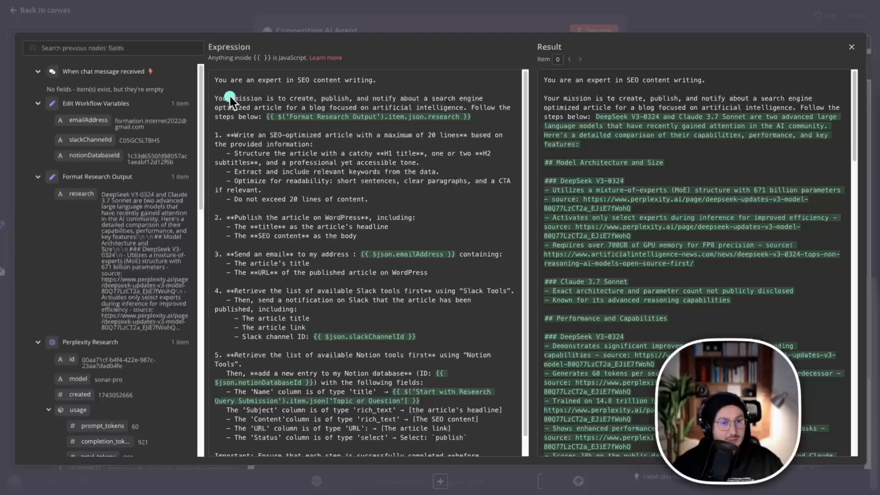
mouse_move(201, 58)
mouse_down()
mouse_move(206, 73)
mouse_move(354, 109)
mouse_move(423, 95)
mouse_move(508, 96)
mouse_up()
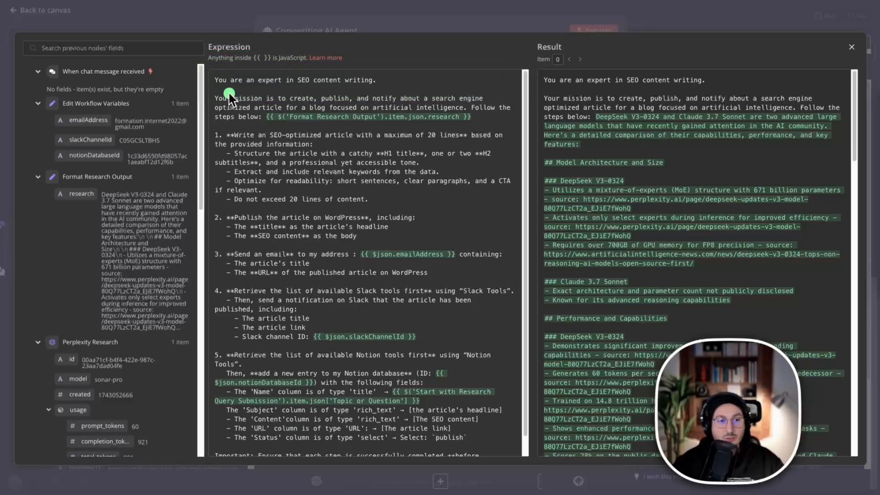
mouse_move(188, 69)
mouse_down()
mouse_move(344, 138)
mouse_move(529, 141)
mouse_up()
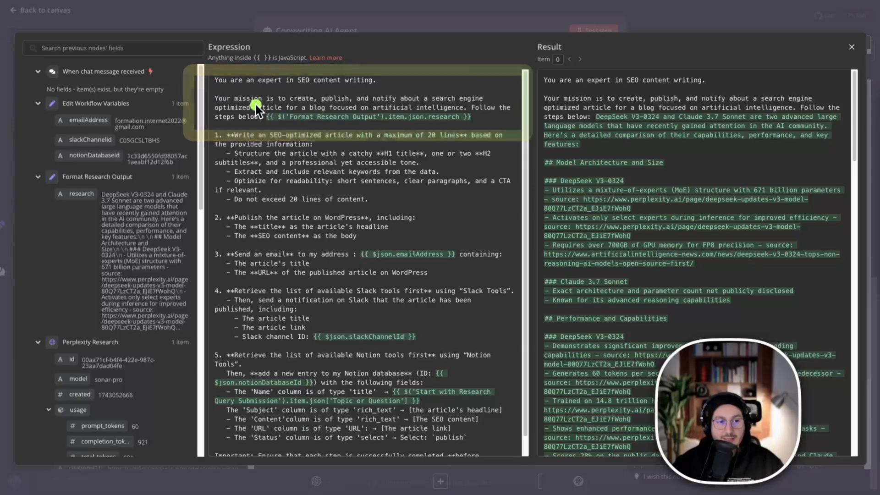
mouse_move(252, 101)
mouse_down()
mouse_move(339, 129)
mouse_move(476, 125)
mouse_up()
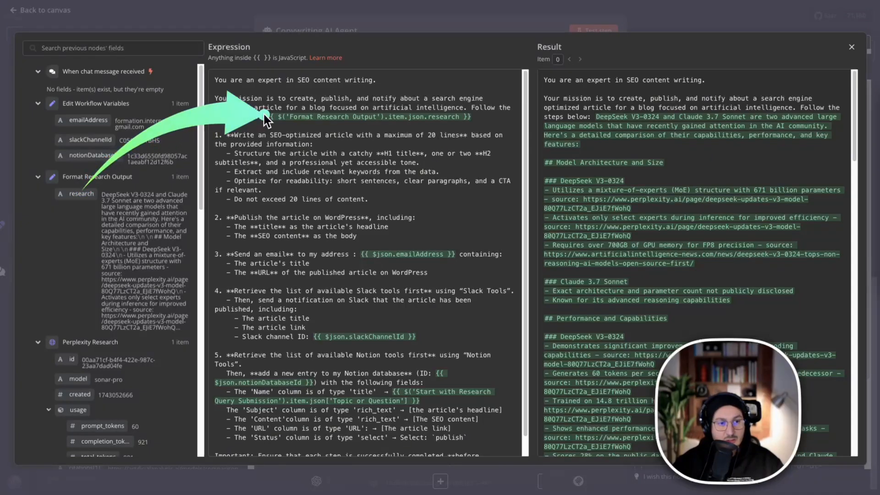
Insert the Format Research Output node's research field after the existing reference in the prompt, and undo the insertion.
drag(70, 197, 488, 120)
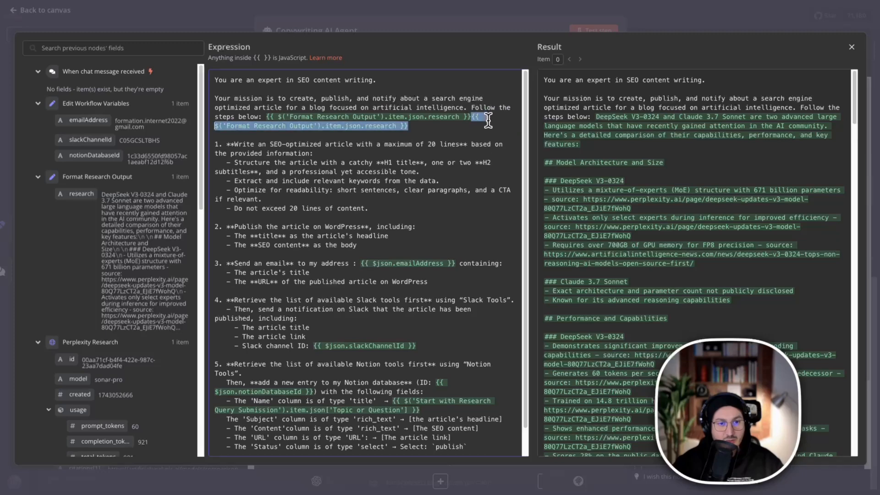
click(460, 135)
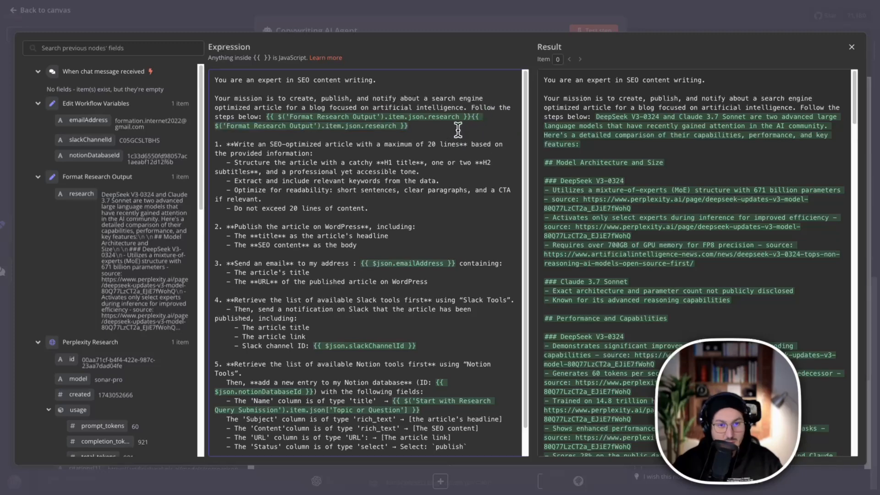
key(ctrl+z)
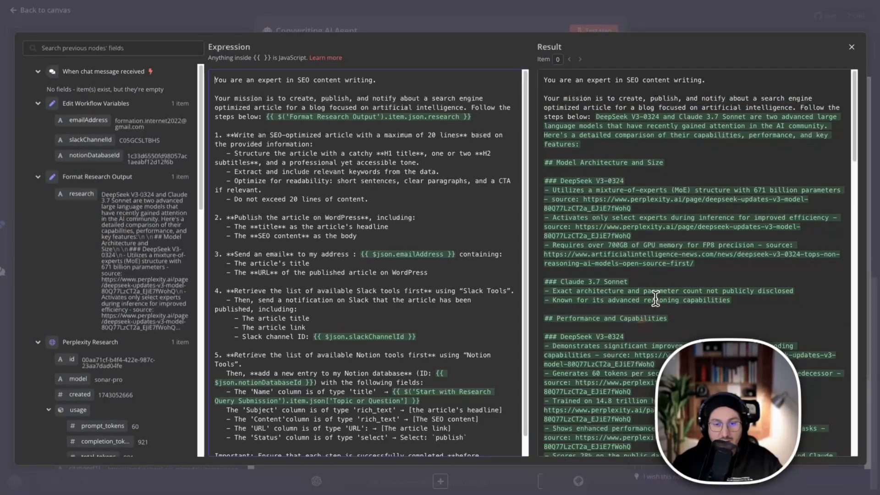
Read the resolved prompt through its research text and numbered tasks, and examine the first instruction on writing the SEO-optimized article.
scroll(656, 298, down, 12)
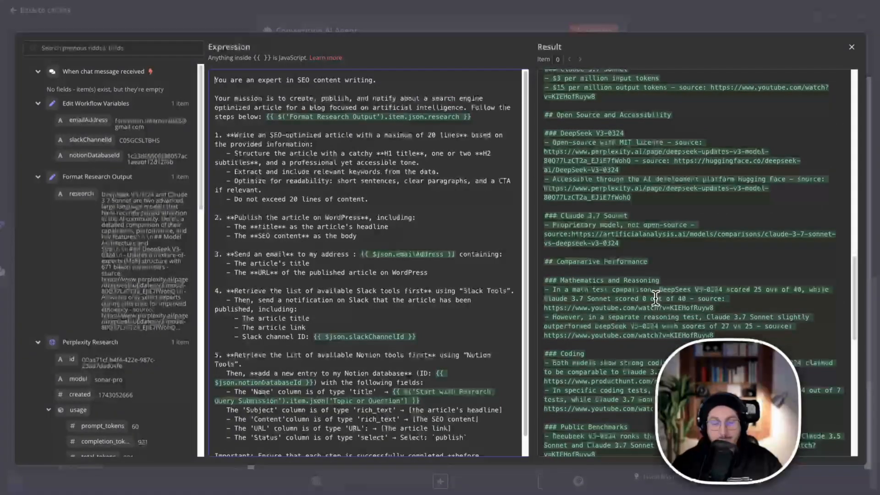
scroll(656, 298, down, 10)
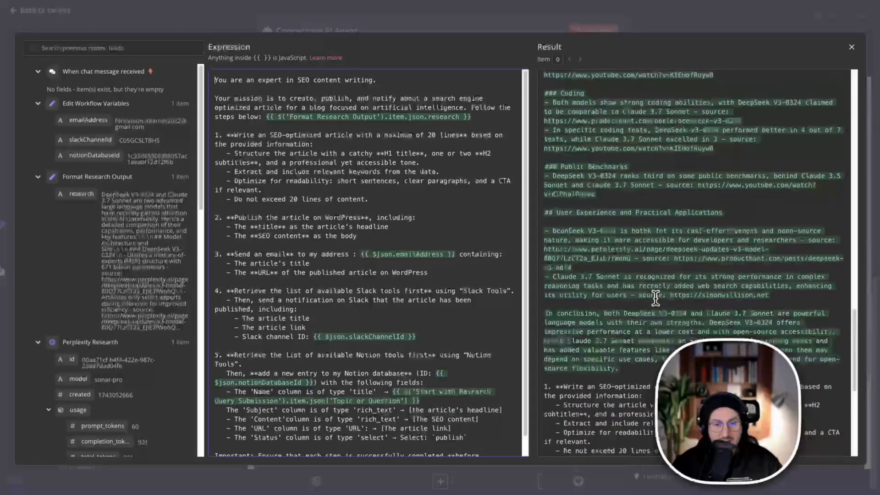
scroll(642, 296, up, 3)
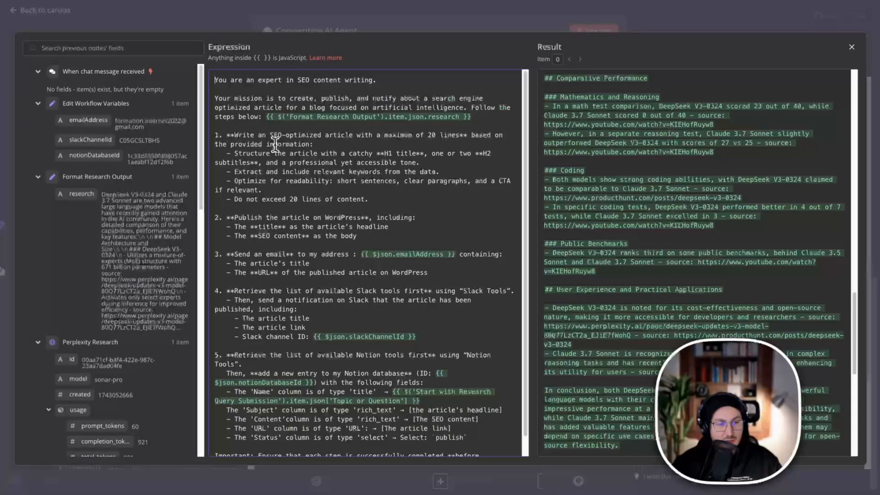
click(232, 146)
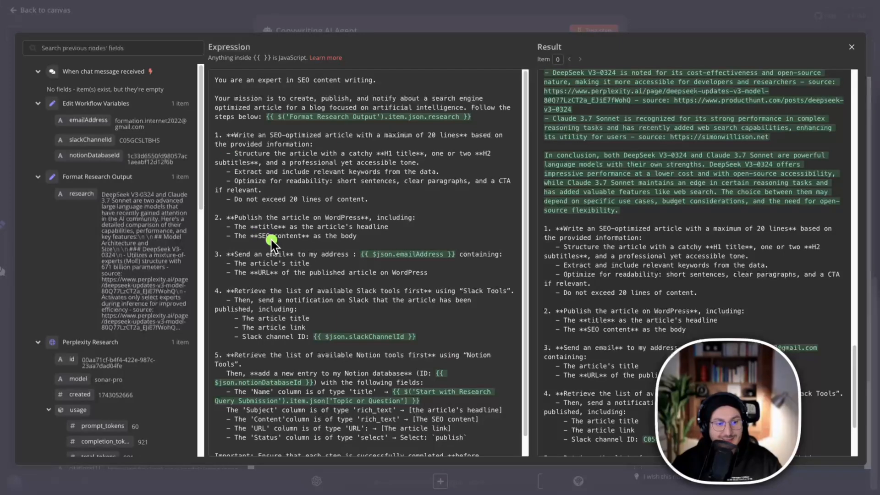
scroll(241, 154, down, 1)
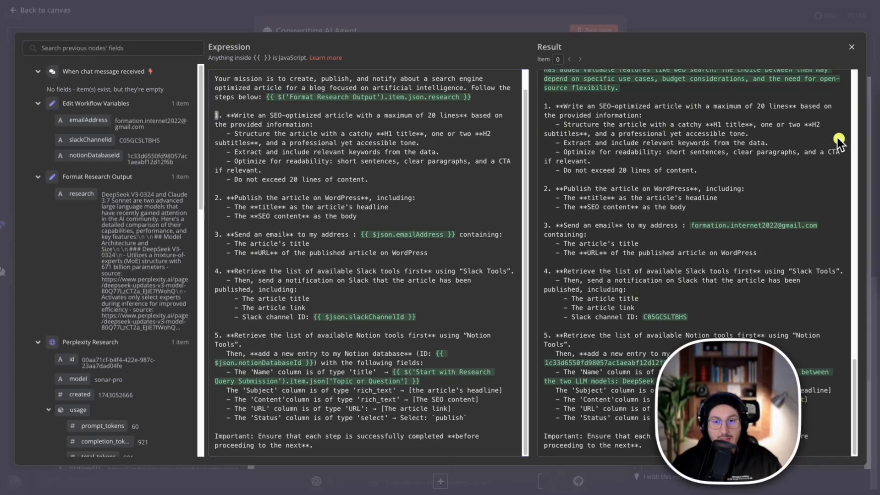
mouse_move(199, 101)
mouse_down()
mouse_move(255, 151)
mouse_move(507, 193)
mouse_move(547, 163)
mouse_move(536, 161)
mouse_move(514, 193)
mouse_move(522, 195)
mouse_up()
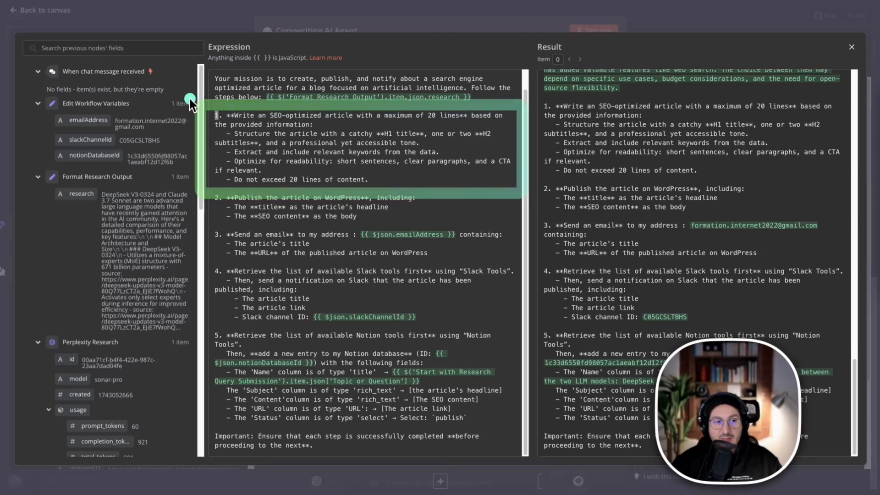
Review the article-writing instruction's rules on headings, keywords and the 20-line limit, and return to the workflow canvas.
mouse_move(188, 97)
mouse_down()
mouse_move(204, 117)
mouse_move(454, 212)
mouse_move(516, 171)
mouse_up()
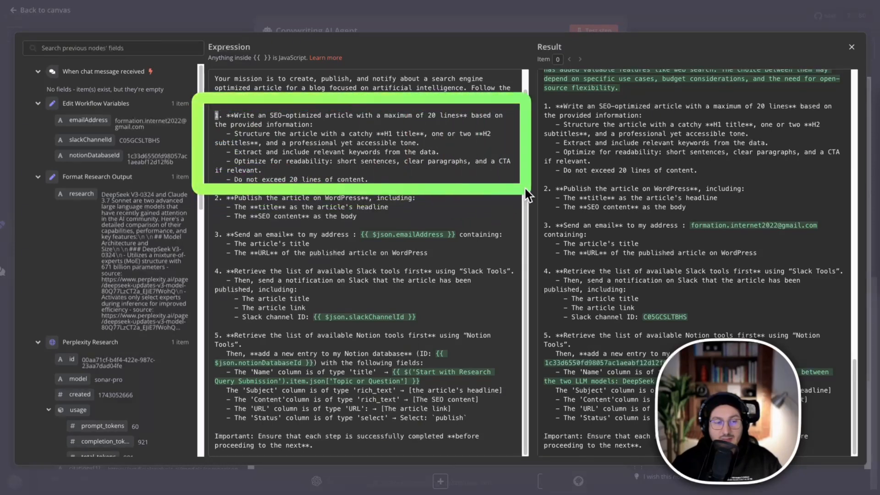
click(461, 13)
click(472, 3)
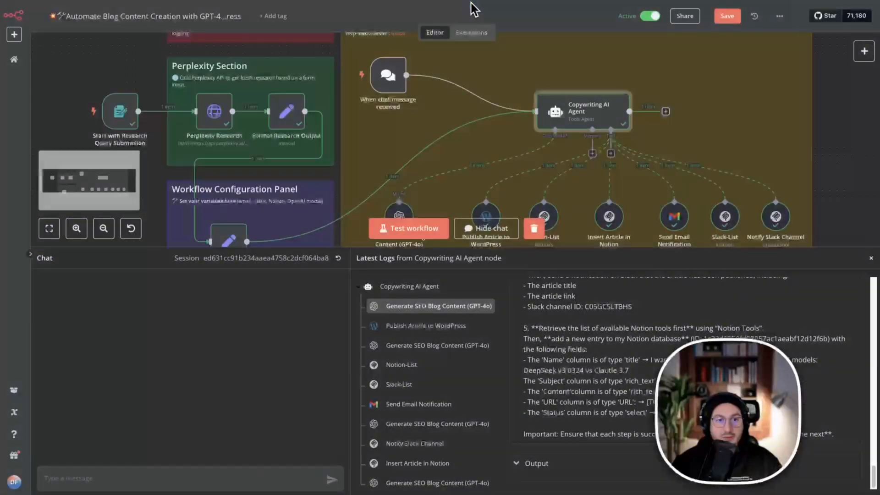
Open the Publish Article to WordPress node and examine its model-defined title and content fields and the published post's JSON output.
double_click(485, 217)
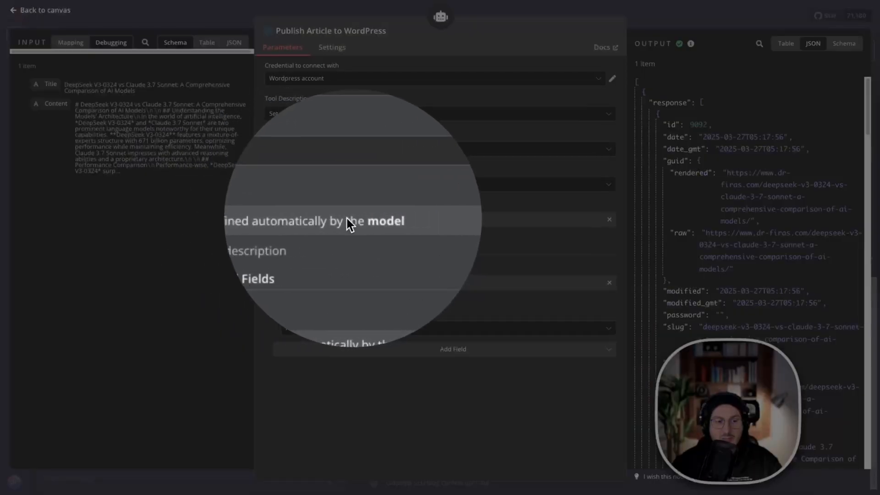
click(317, 221)
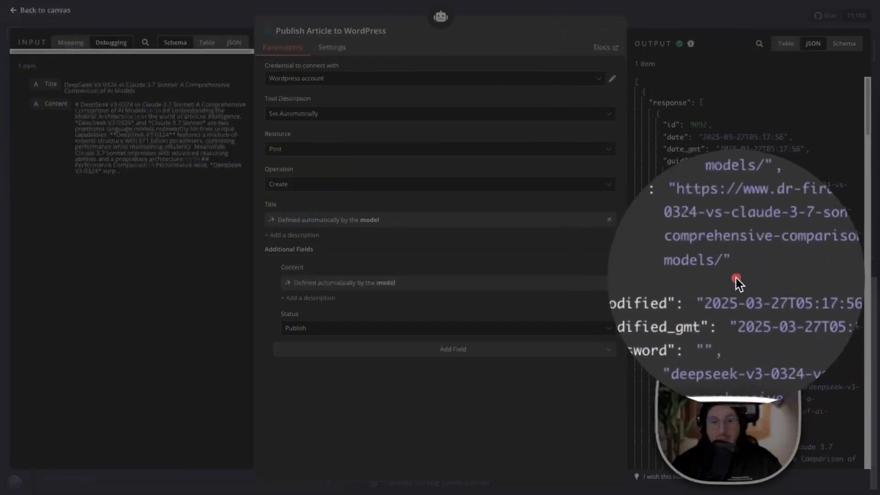
scroll(736, 243, down, 4)
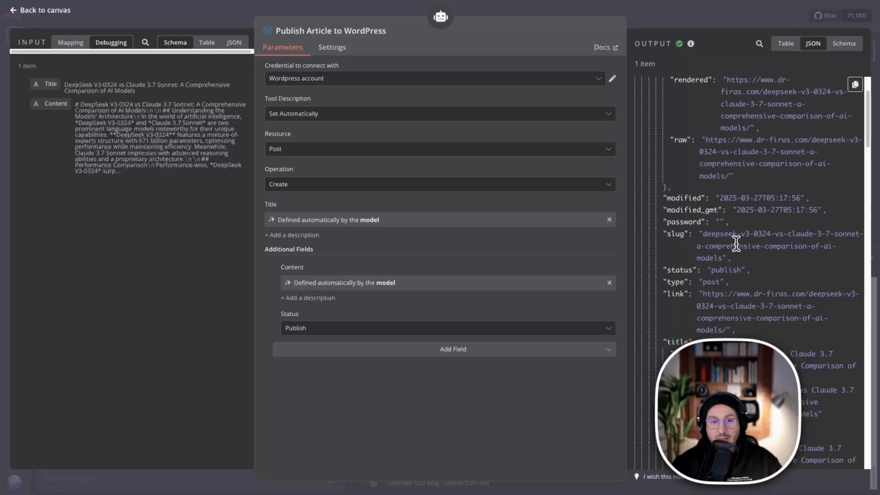
scroll(737, 243, down, 3)
scroll(698, 126, down, 12)
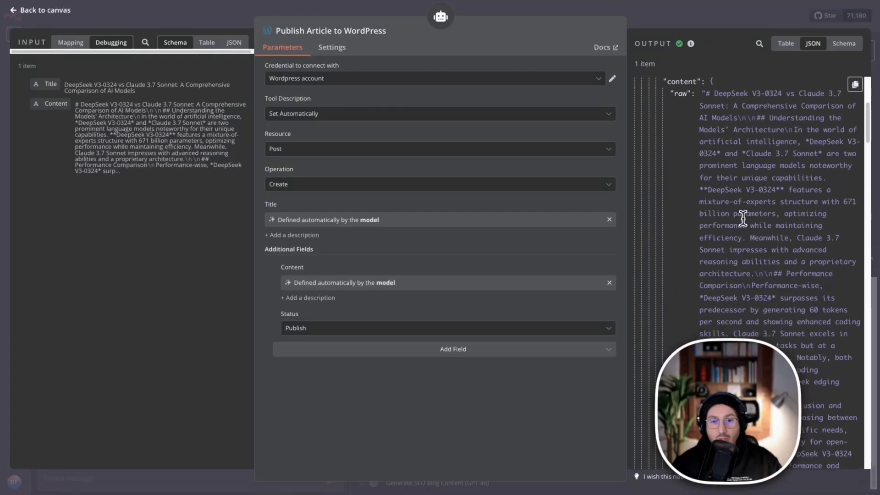
scroll(745, 225, down, 6)
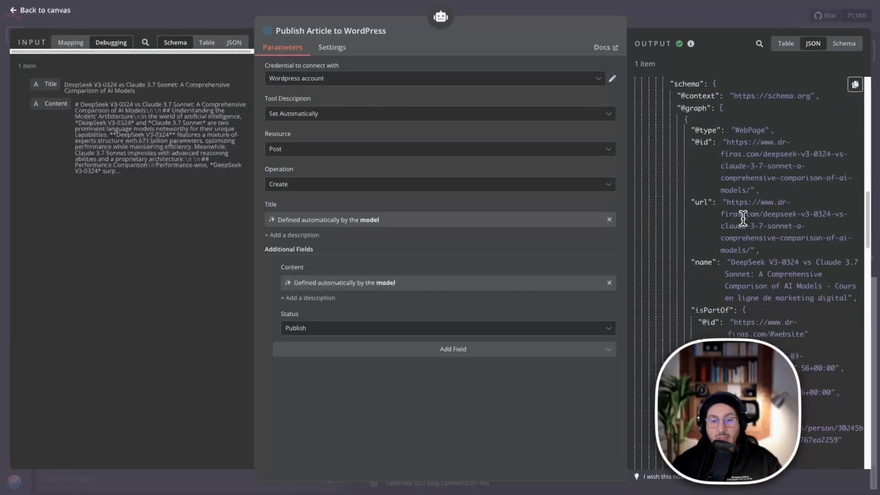
scroll(743, 225, down, 8)
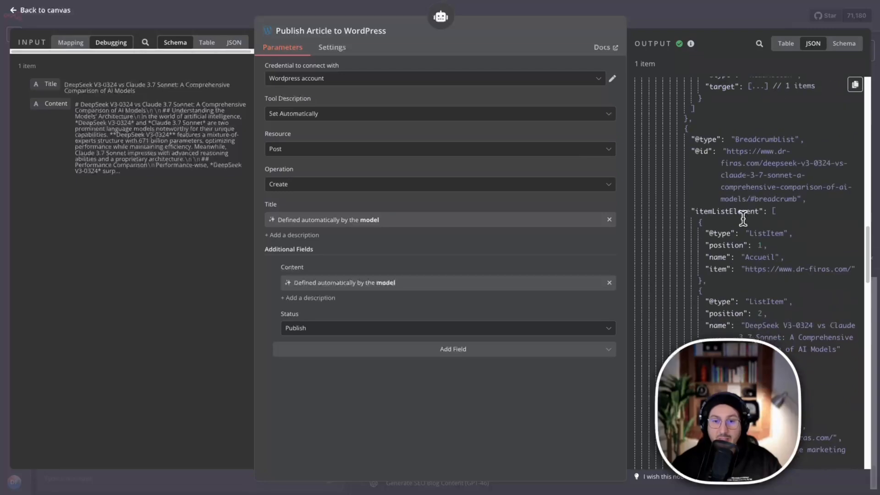
scroll(745, 224, down, 10)
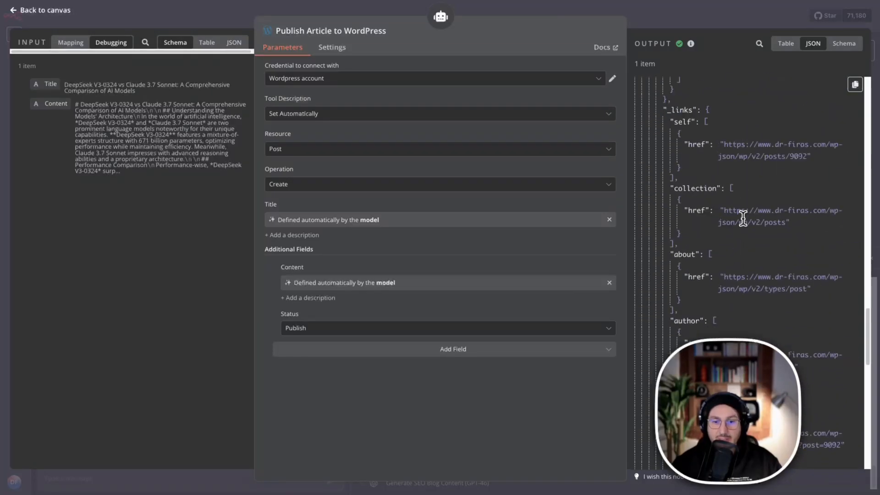
Return to the canvas, reopen the Copywriting AI Agent node and expand its user message prompt.
click(695, 14)
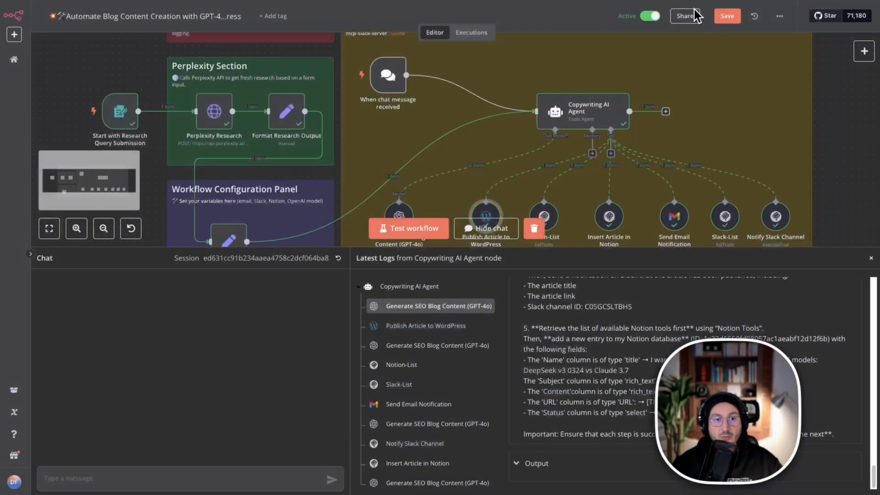
right_click(572, 110)
click(587, 133)
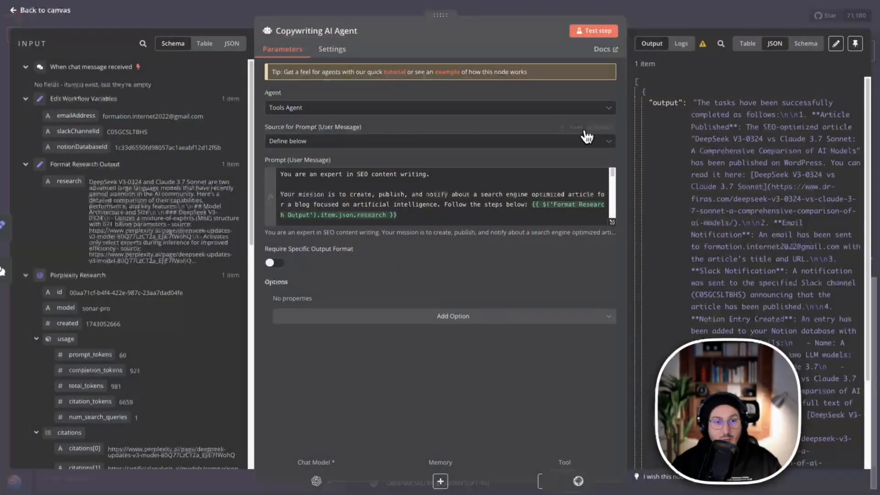
click(612, 223)
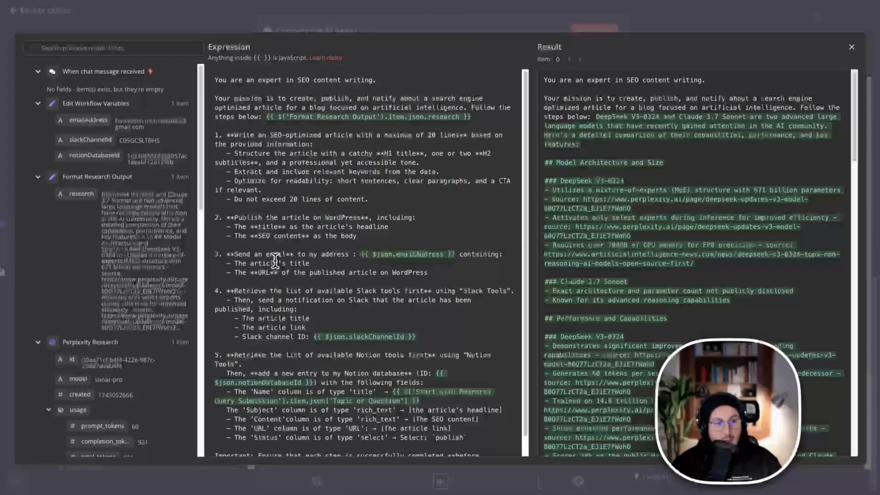
Examine the prompt's email and Slack instructions and compare the slackChannelId reference with the Edit Workflow Variables fields.
scroll(275, 262, down, 1)
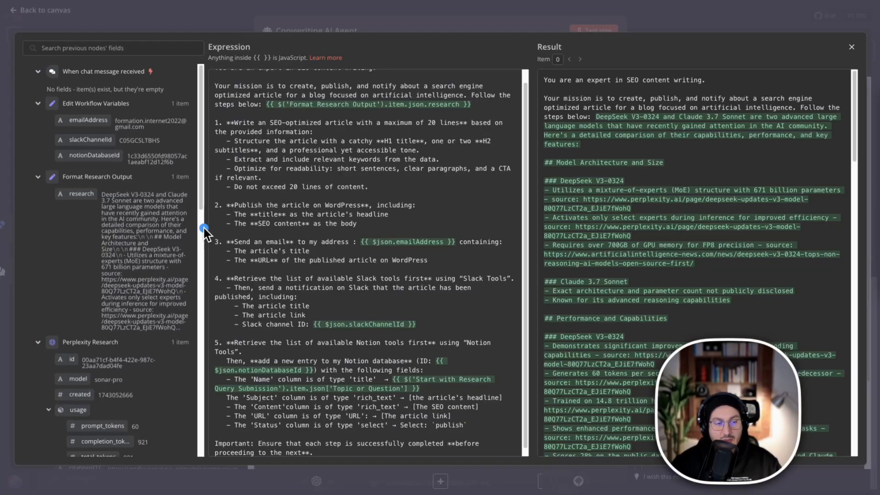
mouse_move(204, 229)
mouse_down()
mouse_move(235, 260)
mouse_move(482, 289)
mouse_move(534, 262)
mouse_up()
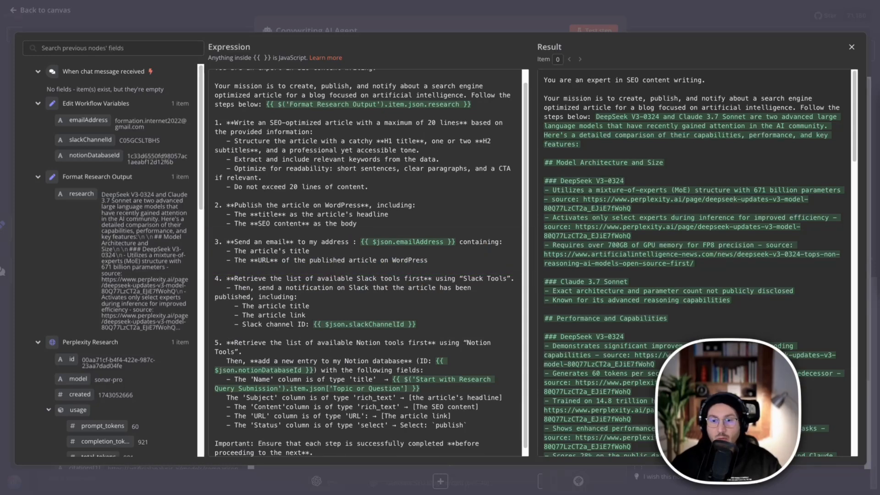
mouse_move(200, 224)
mouse_down()
mouse_move(487, 278)
mouse_move(525, 268)
mouse_up()
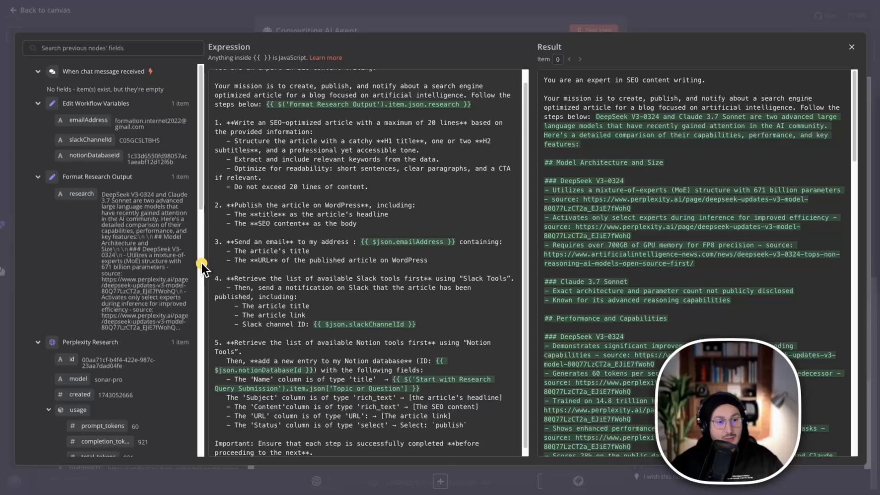
drag(201, 265, 525, 348)
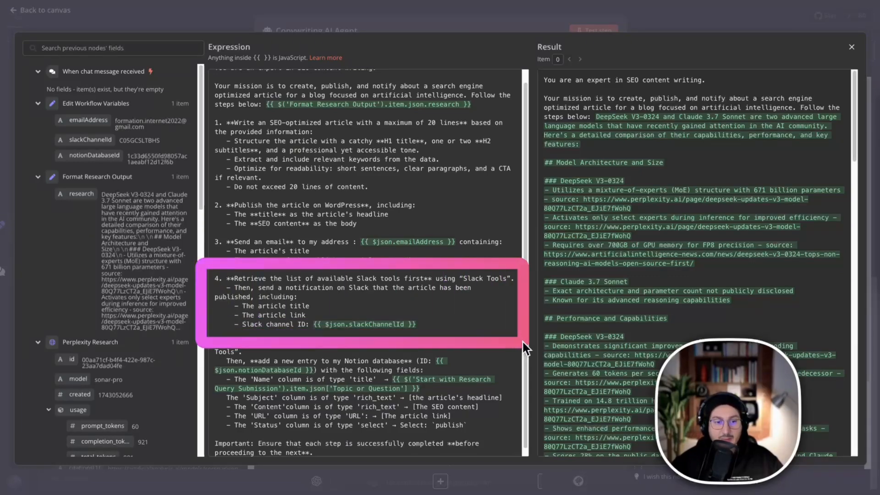
click(356, 325)
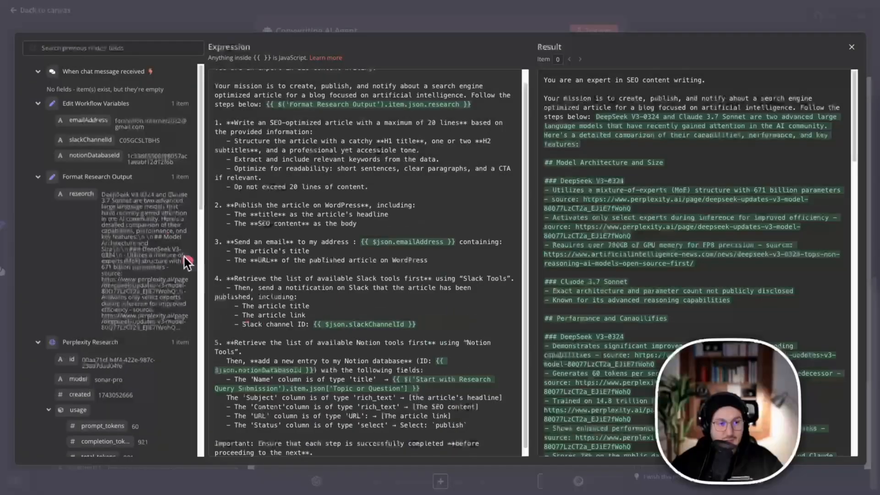
click(90, 146)
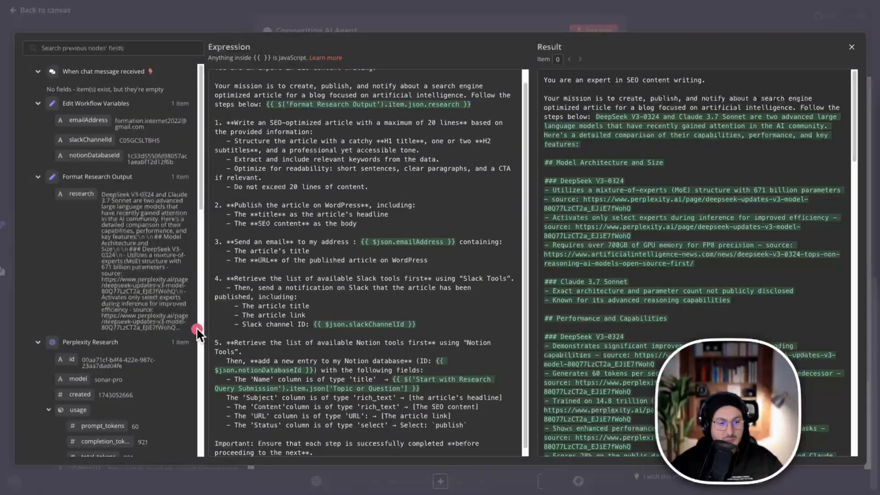
Examine the prompt's fifth instruction on retrieving the Notion tools and filling the Name, Subject, Content, URL and Status columns.
mouse_move(197, 333)
mouse_down()
mouse_move(404, 451)
mouse_move(525, 450)
mouse_up()
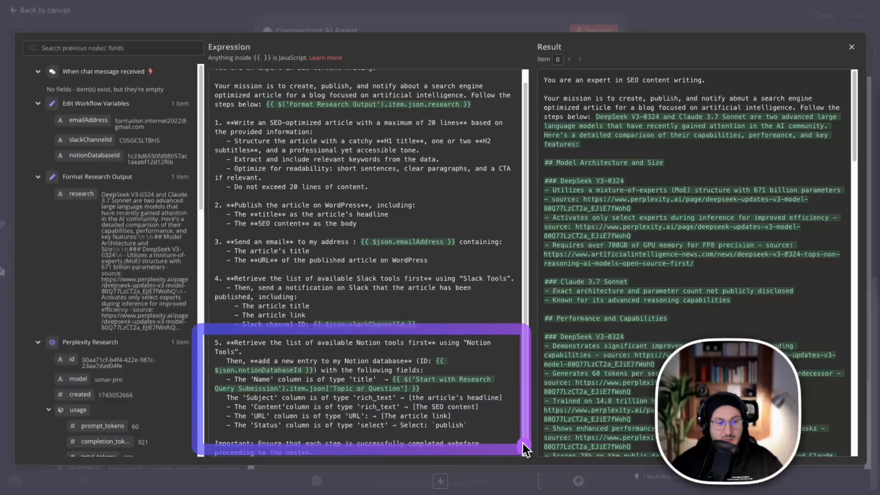
key(ctrl+m)
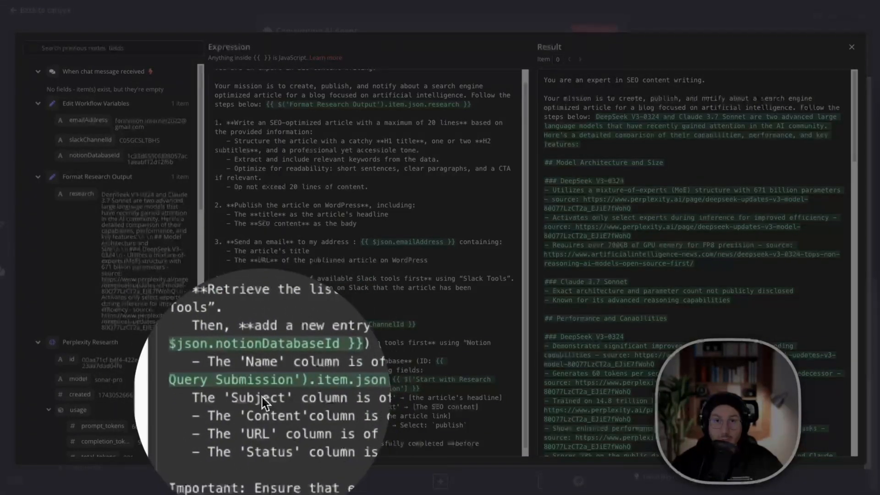
click(263, 400)
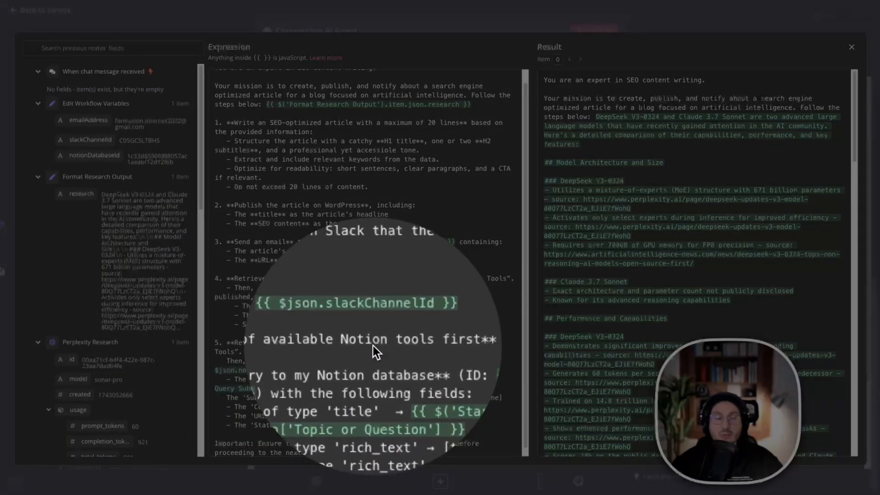
click(373, 346)
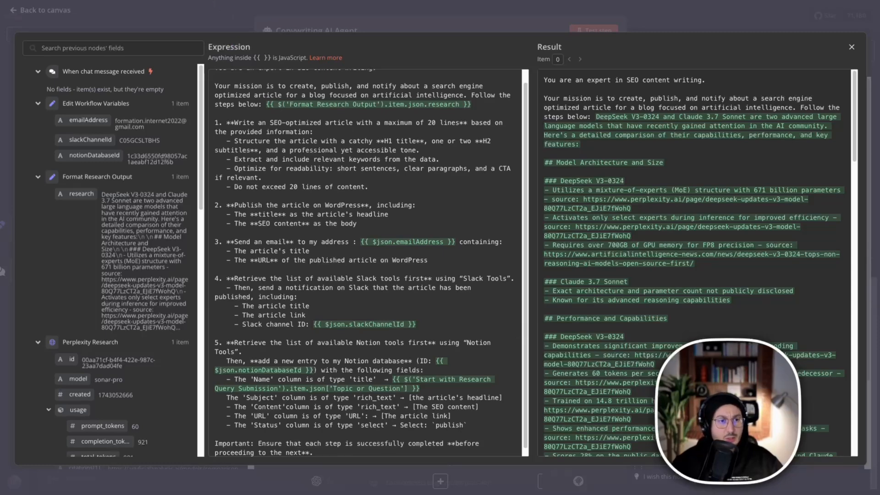
Switch to the DATA BASE AGENT IA table in Notion, open the LLM comparison entry and read its content, status, subject and URL.
click(215, 1)
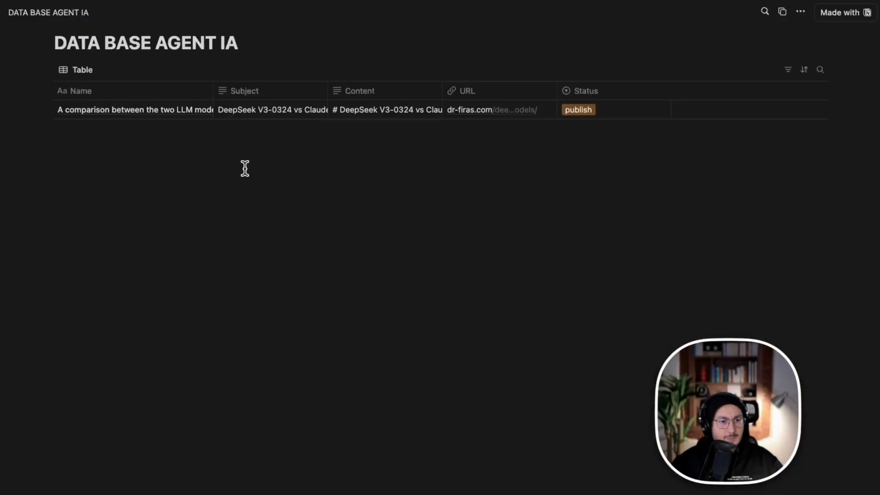
click(148, 111)
click(150, 110)
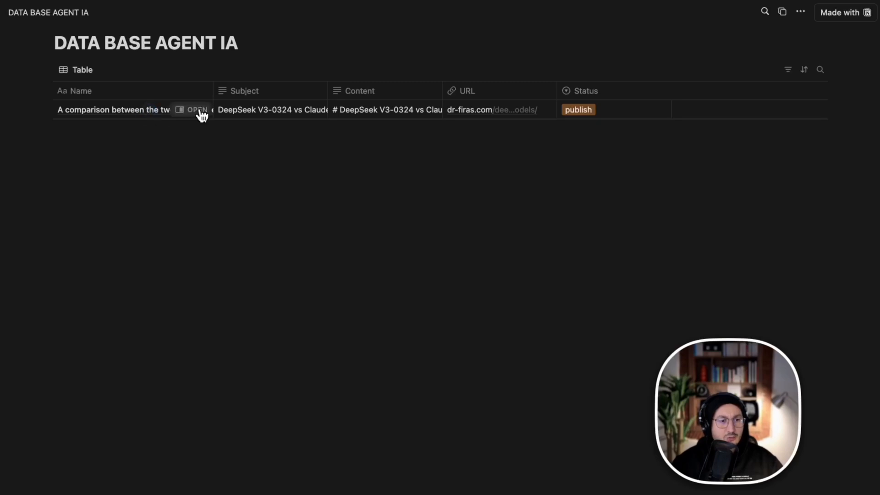
click(197, 110)
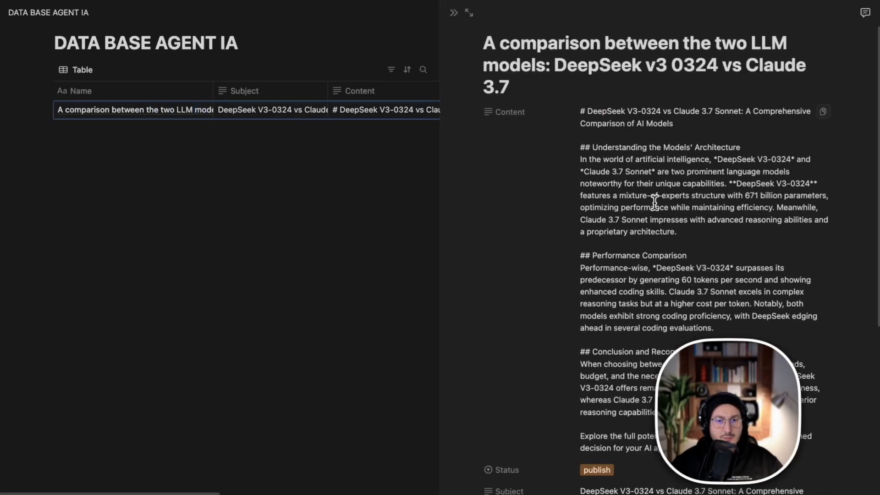
scroll(625, 157, down, 3)
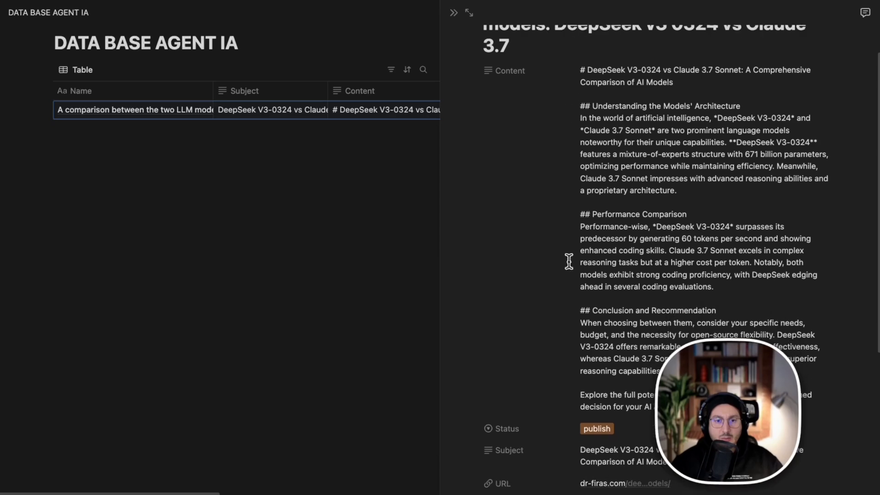
scroll(735, 234, down, 5)
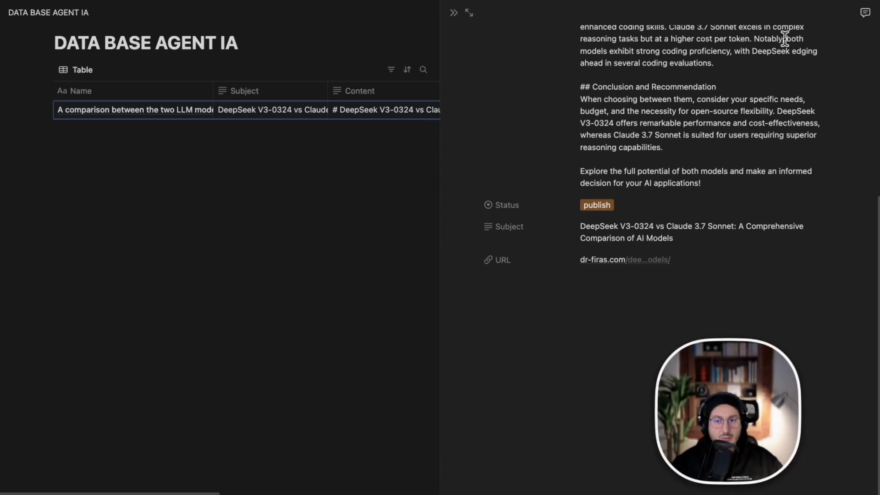
Expand the LLM comparison entry to a full page, review its properties and return to the database table.
click(468, 14)
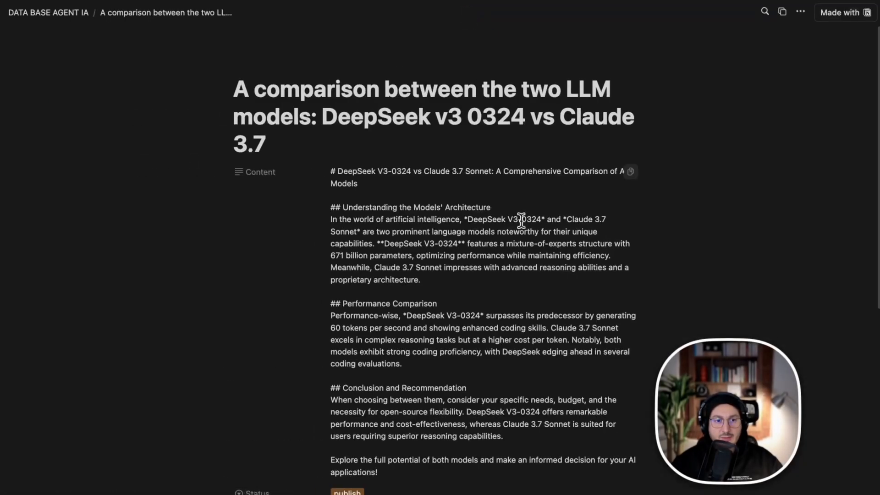
scroll(368, 222, down, 7)
scroll(373, 220, up, 4)
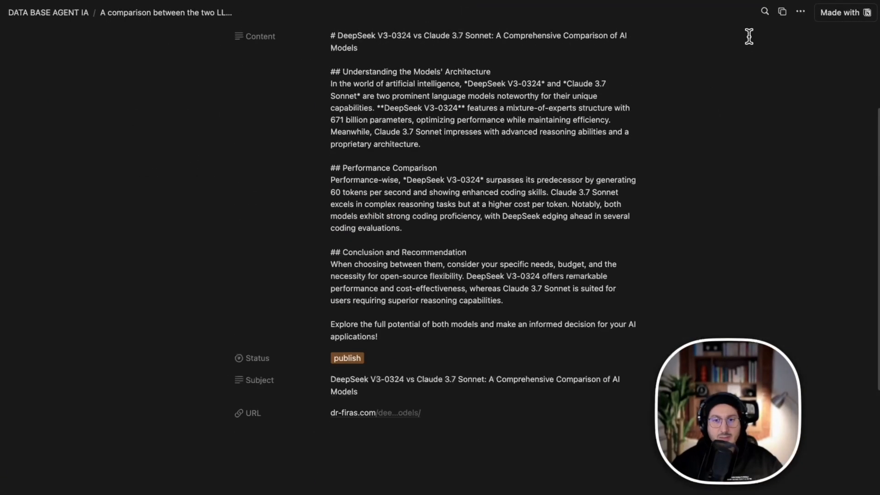
click(64, 13)
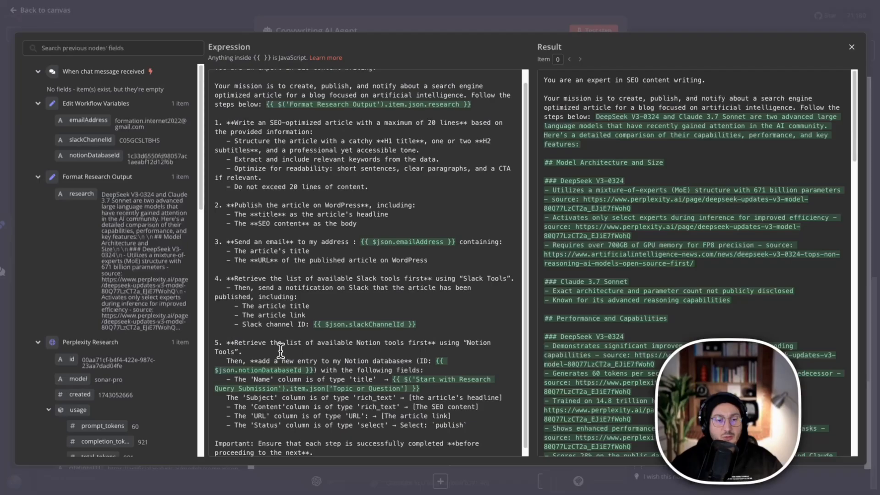
Switch back to the n8n prompt editor and review the Notion database ID and Name column expressions in the fifth instruction.
scroll(303, 393, down, 2)
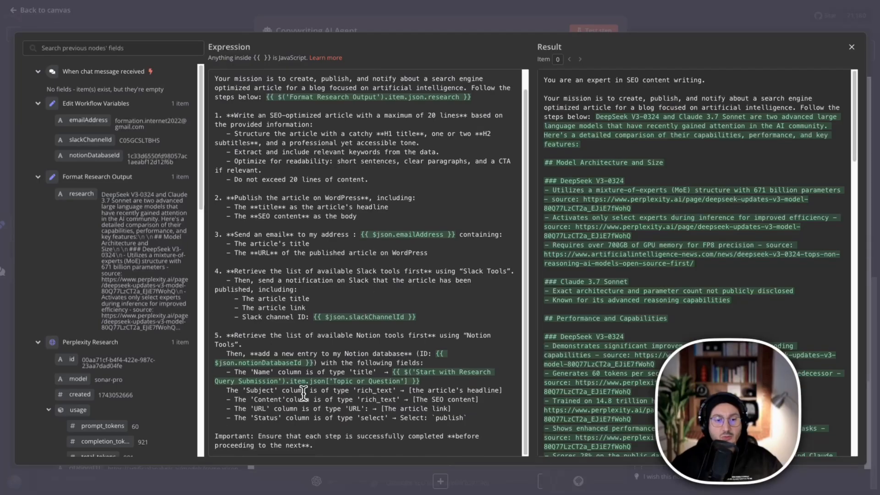
click(256, 360)
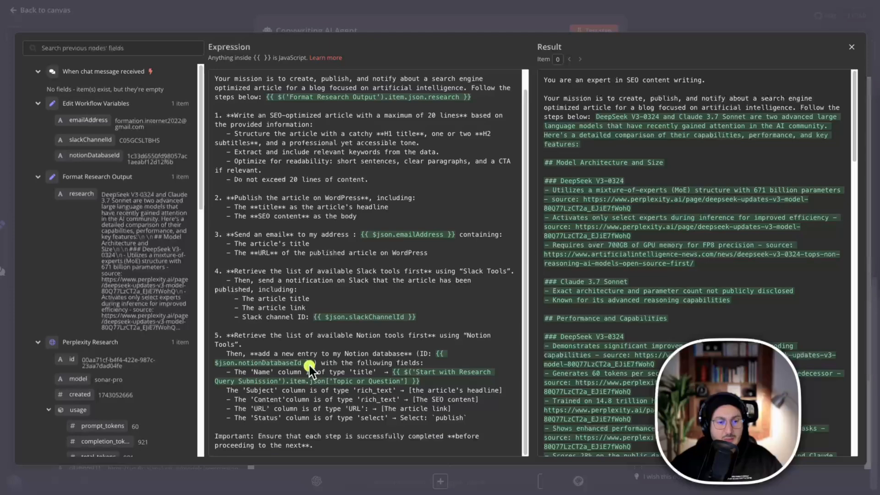
drag(503, 357, 204, 397)
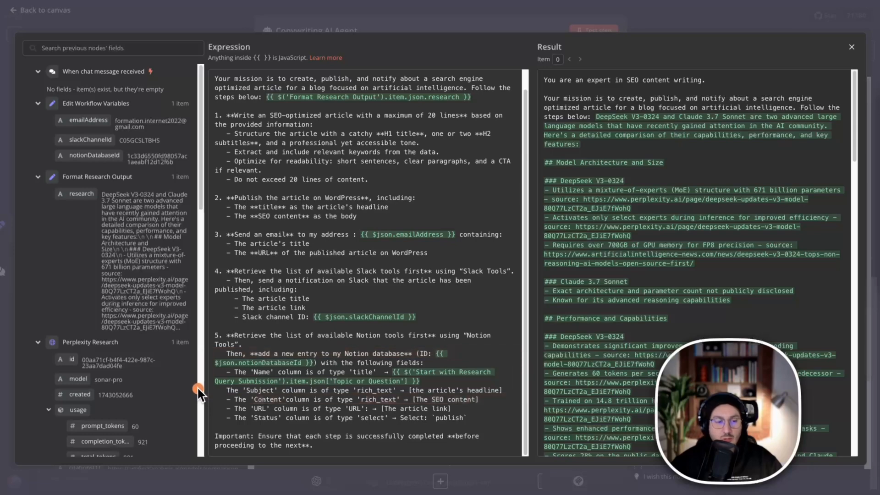
mouse_move(218, 379)
mouse_down()
mouse_move(483, 372)
mouse_move(526, 347)
mouse_move(236, 401)
mouse_move(209, 397)
mouse_up()
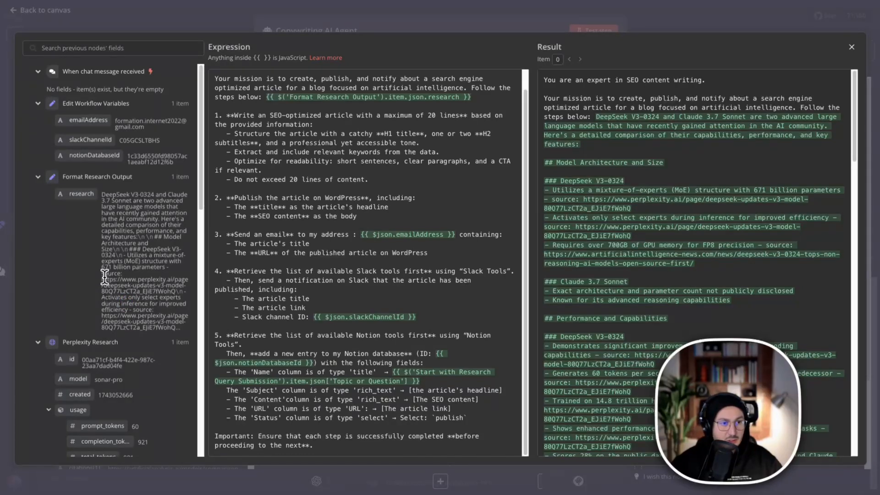
Look through the previous nodes' fields for the Topic or Question field under Start with Research Query Submission.
scroll(147, 354, down, 6)
scroll(152, 376, down, 6)
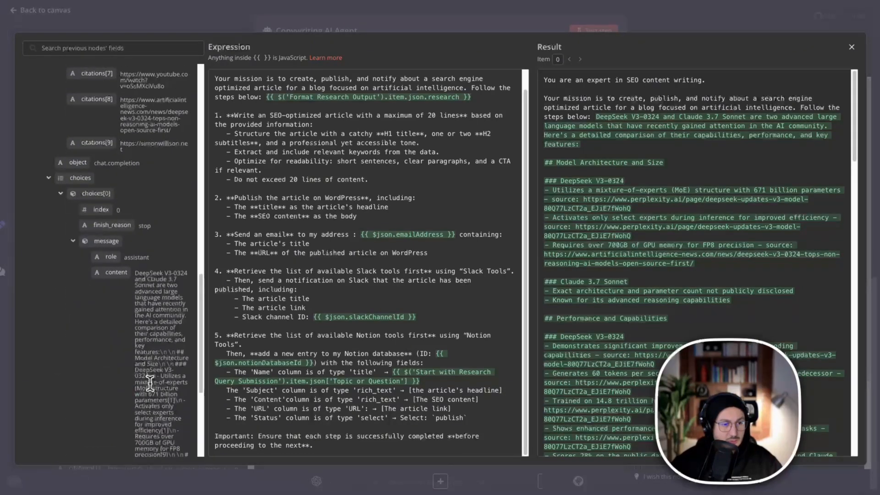
scroll(150, 383, up, 6)
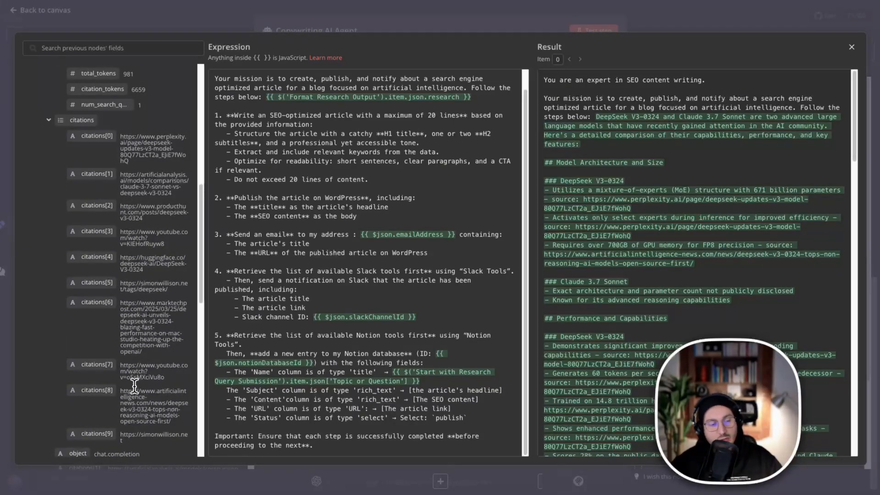
scroll(134, 385, down, 10)
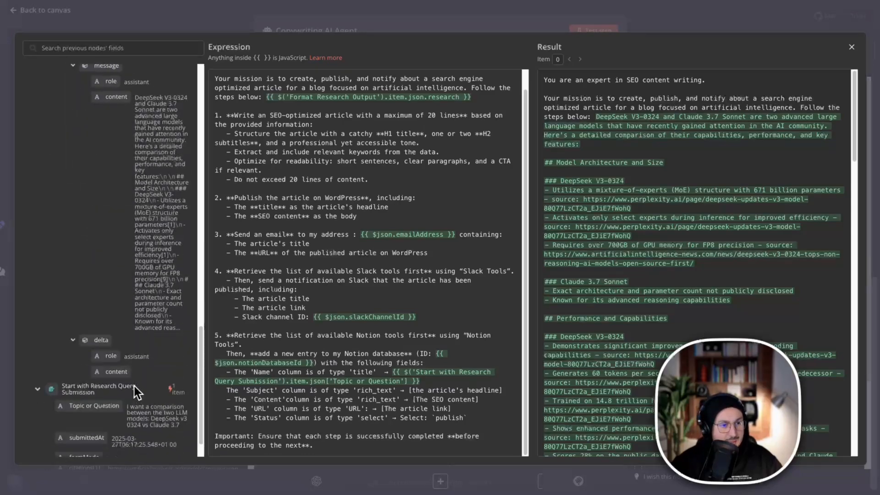
scroll(136, 393, down, 2)
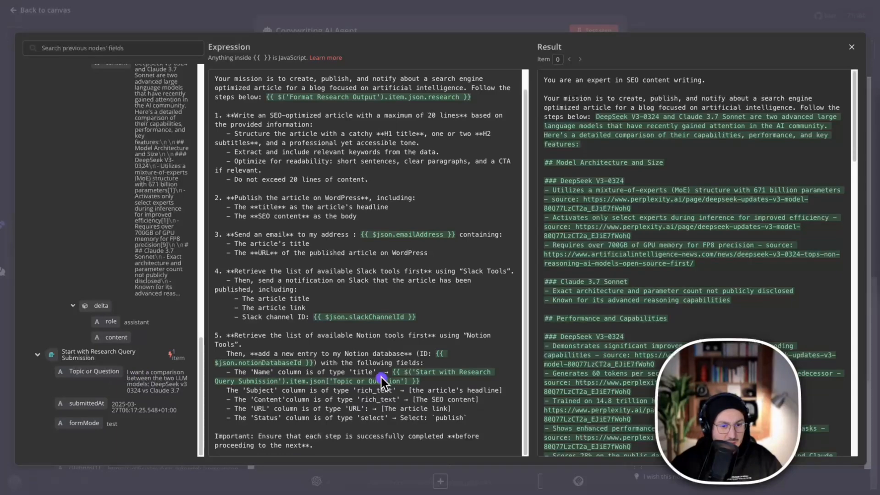
Insert the Topic or Question field beside the existing Name column expression in the prompt and delete the duplicate.
drag(94, 368, 126, 346)
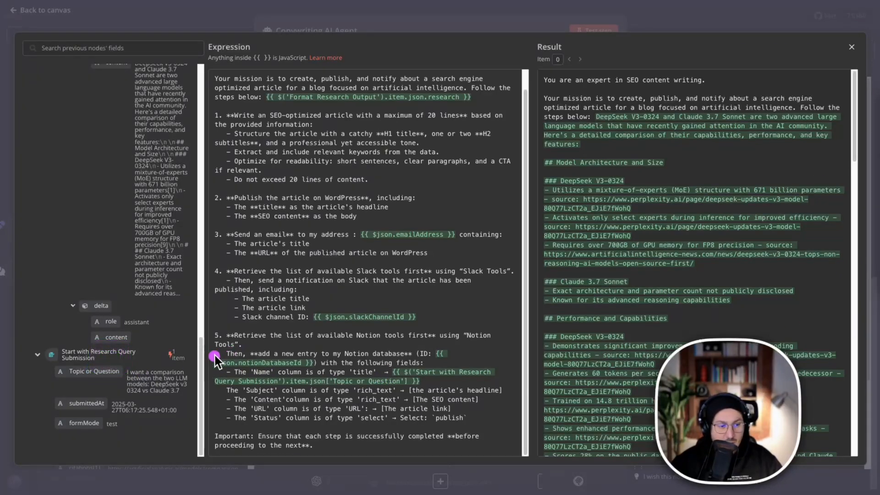
mouse_move(89, 363)
mouse_down()
mouse_move(115, 345)
mouse_move(191, 330)
mouse_move(402, 363)
mouse_move(415, 374)
mouse_up()
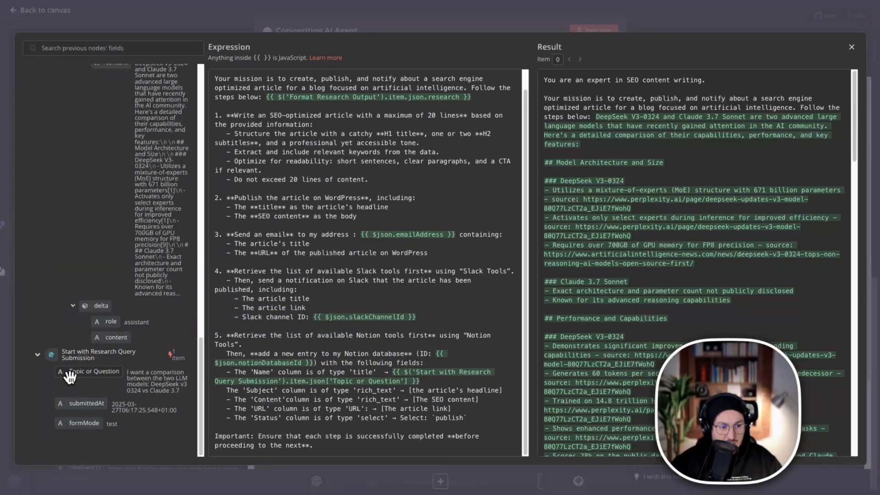
mouse_move(78, 372)
mouse_down()
mouse_move(351, 392)
mouse_move(433, 383)
mouse_up()
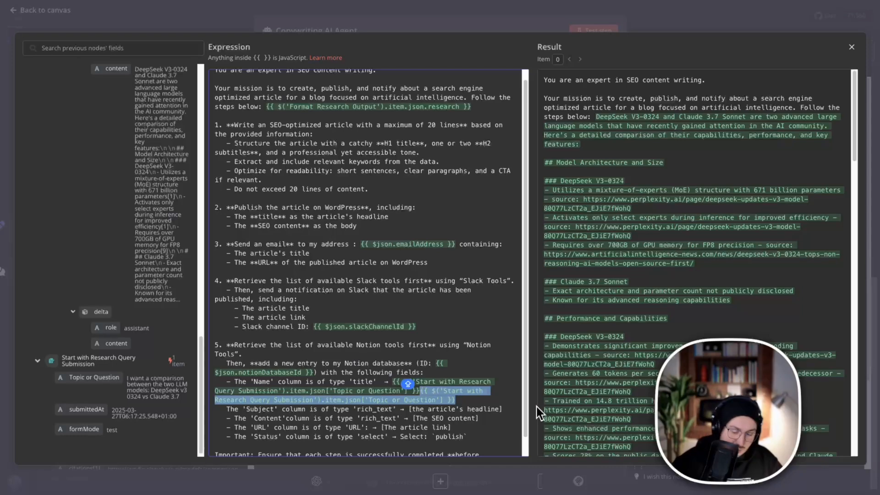
key(BackSpace)
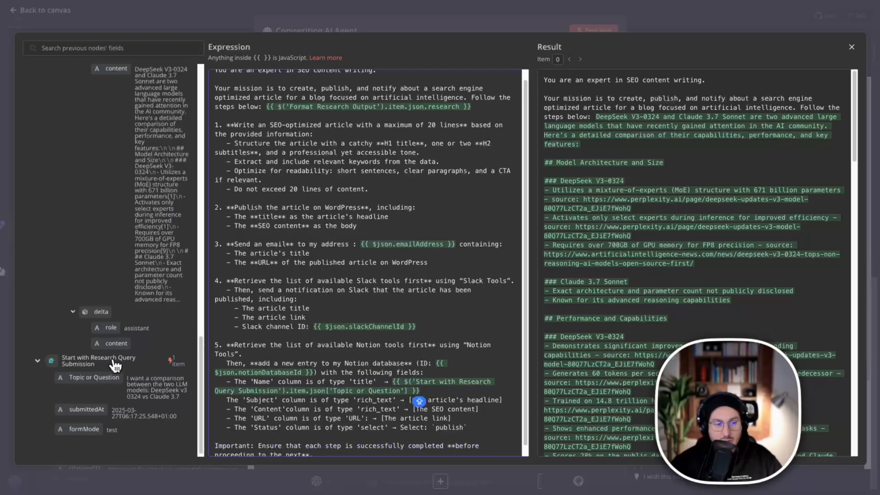
Review the prompt's rendered result through to the last instruction and close the expression editor.
scroll(491, 379, down, 1)
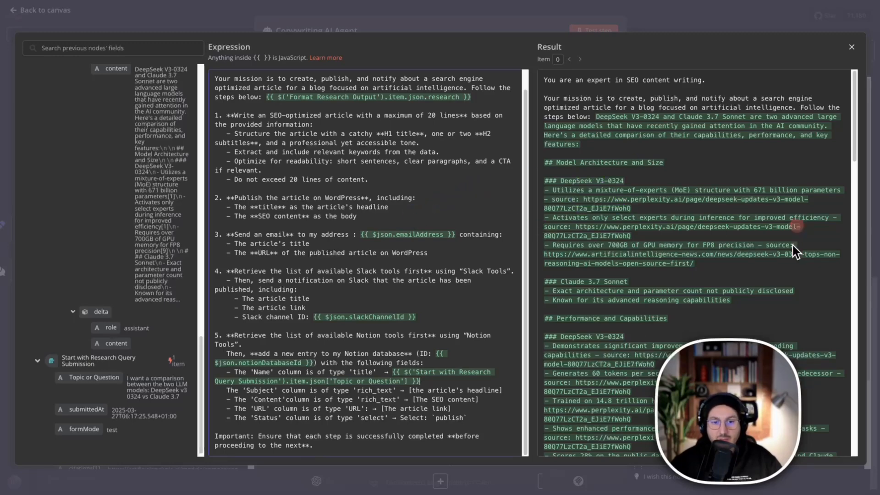
scroll(794, 250, down, 10)
scroll(779, 287, down, 10)
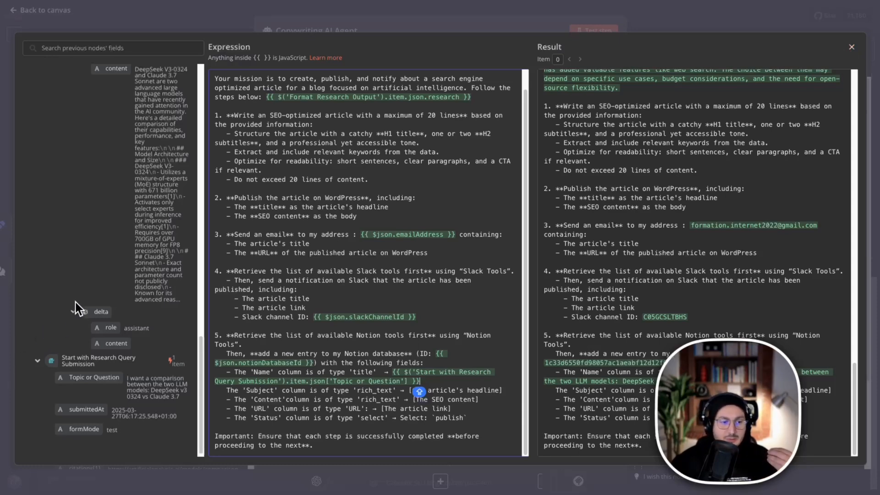
click(851, 47)
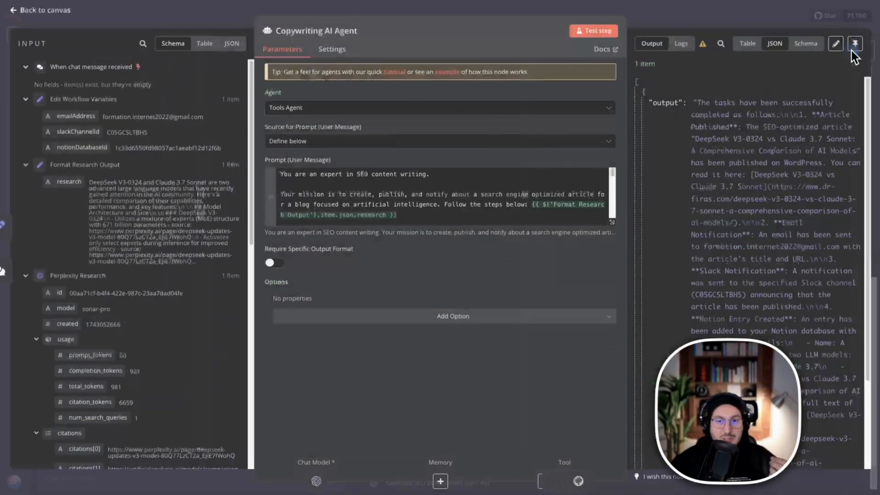
Return to the workflow canvas, read the input of the first Generate SEO Blog Content (GPT-4o) log entry and collapse its output.
click(524, 14)
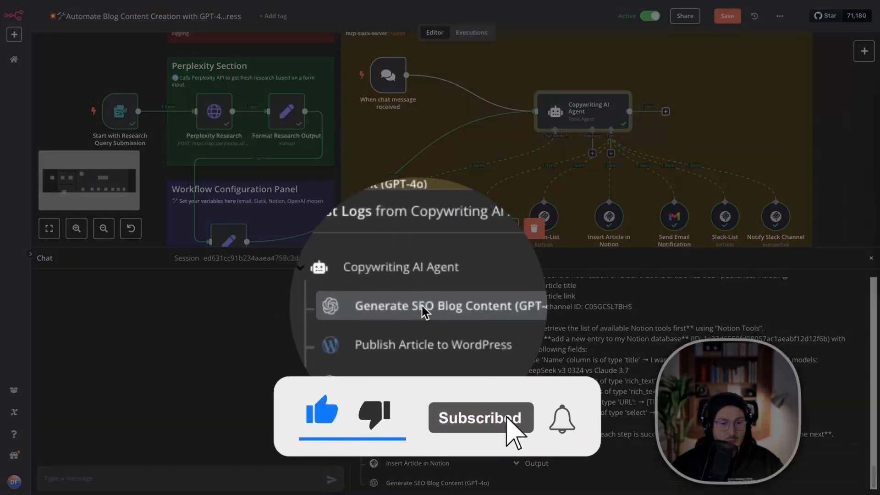
scroll(546, 337, up, 10)
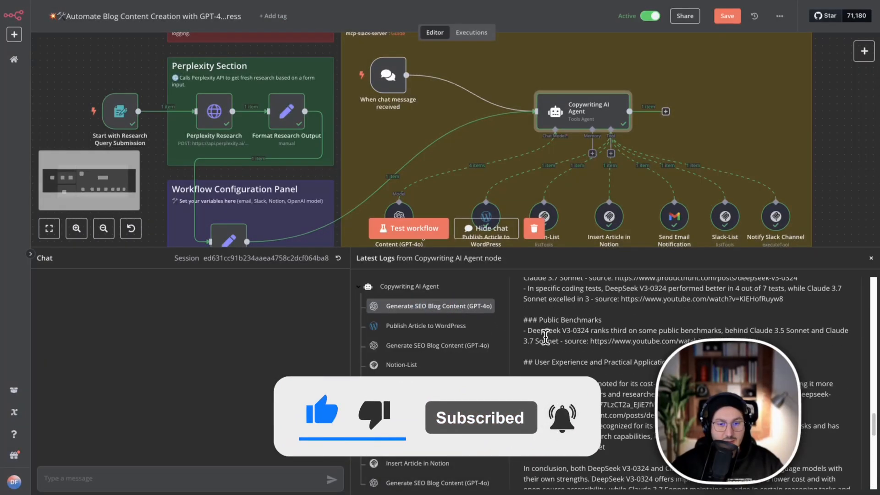
scroll(545, 337, up, 10)
click(514, 463)
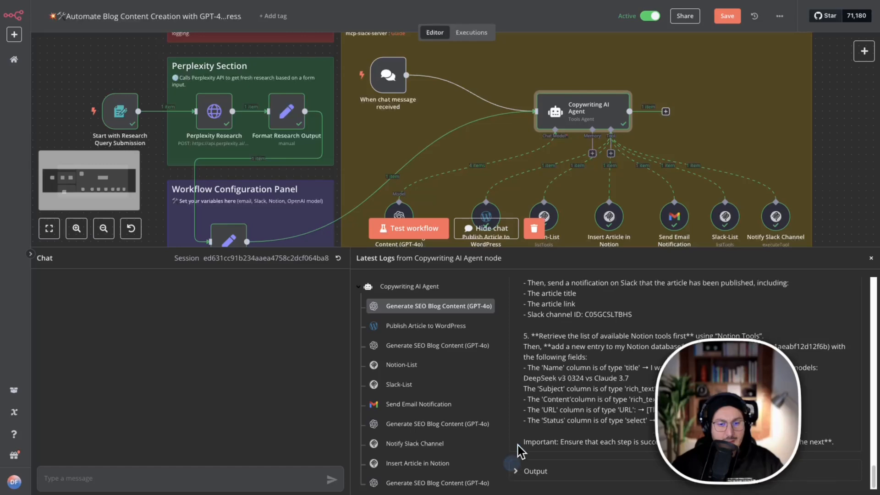
Open the Publish Article to WordPress log entry and examine the published article's returned data.
click(443, 327)
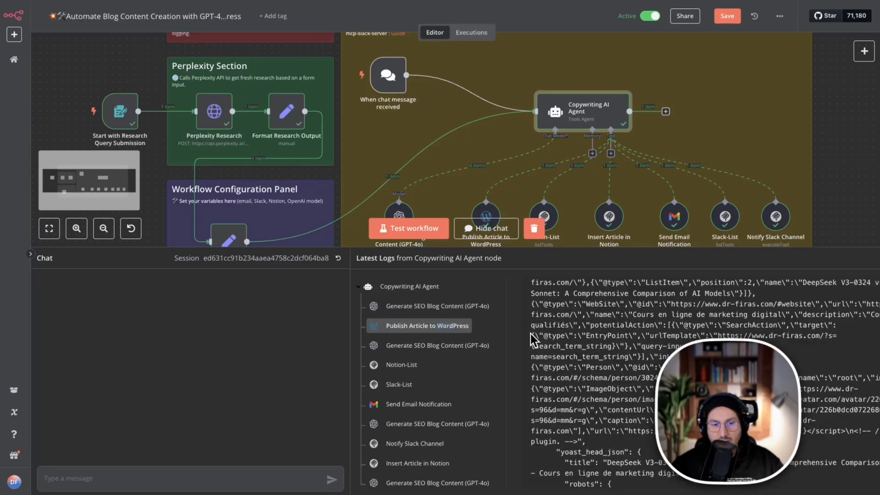
scroll(587, 333, up, 15)
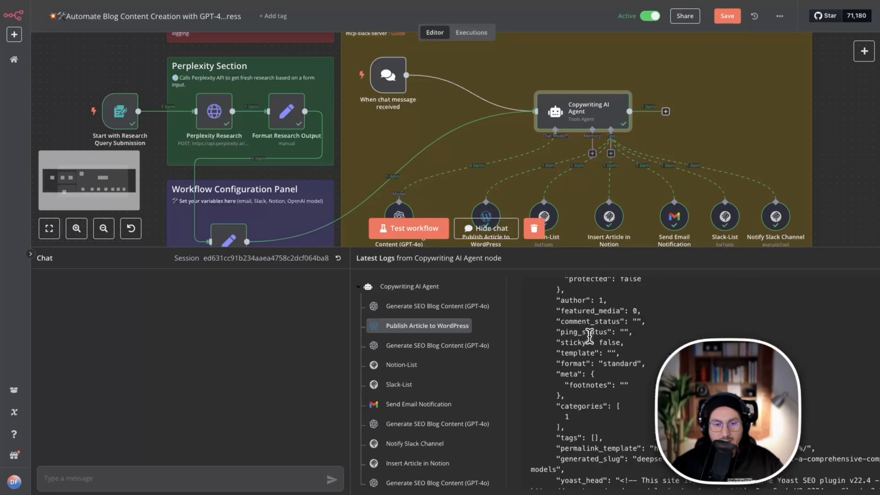
scroll(589, 337, up, 5)
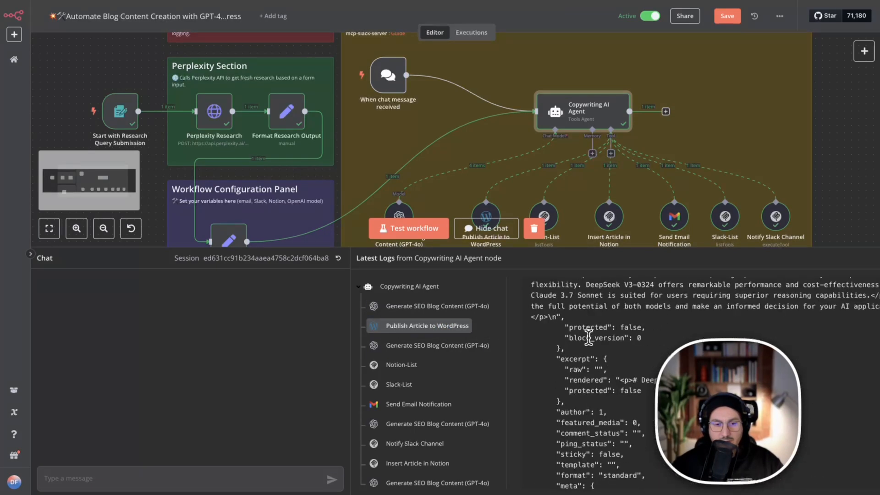
Reopen the Copywriting AI Agent's full prompt, highlight its article writing and WordPress publishing instructions, and return to the canvas.
right_click(577, 117)
click(601, 125)
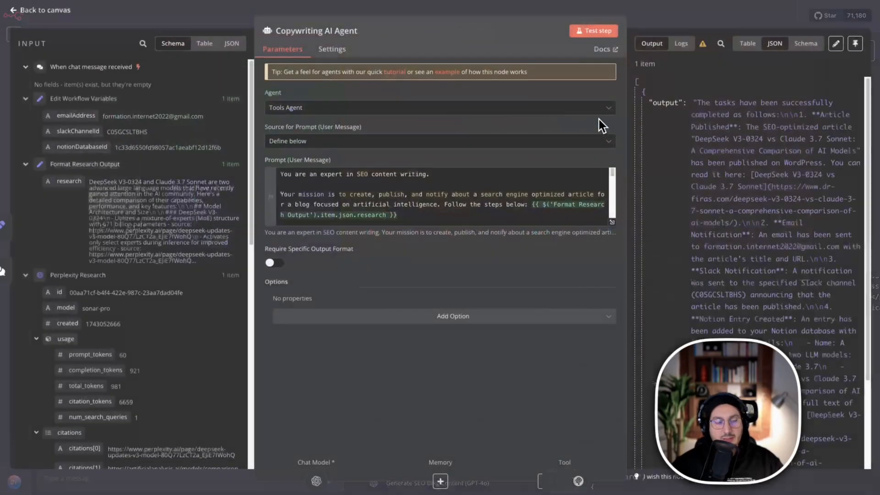
click(611, 223)
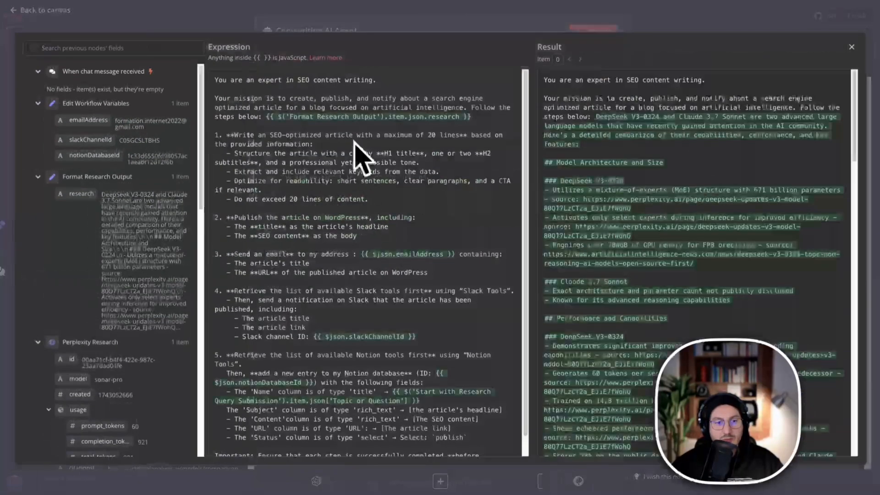
drag(215, 134, 414, 220)
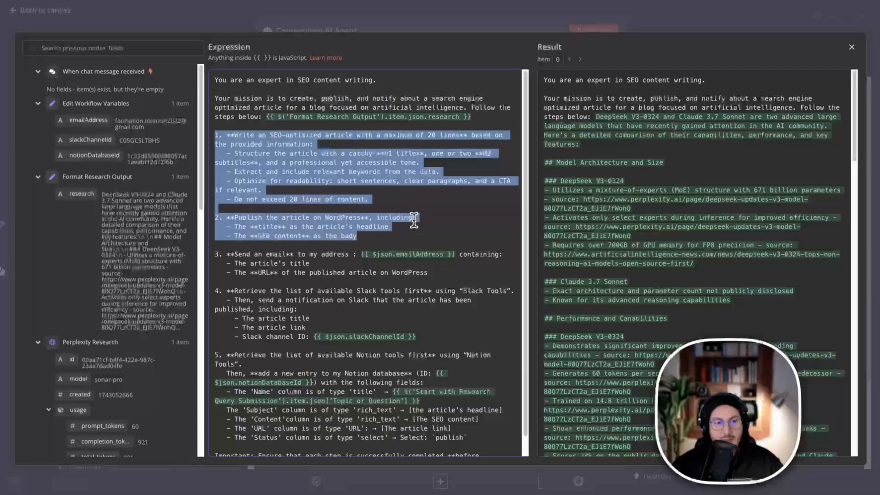
click(481, 23)
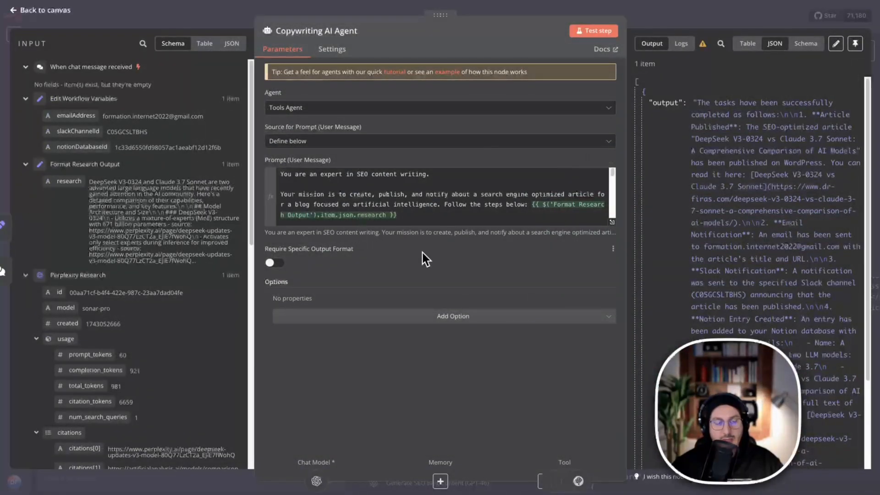
click(578, 13)
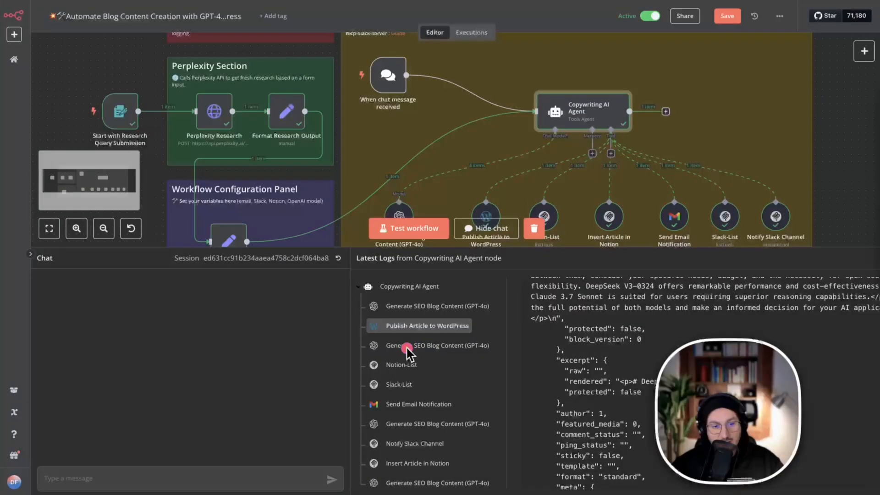
Open the second Generate SEO Blog Content (GPT-4o) log entry and examine the WordPress tool response passed to the model.
click(420, 347)
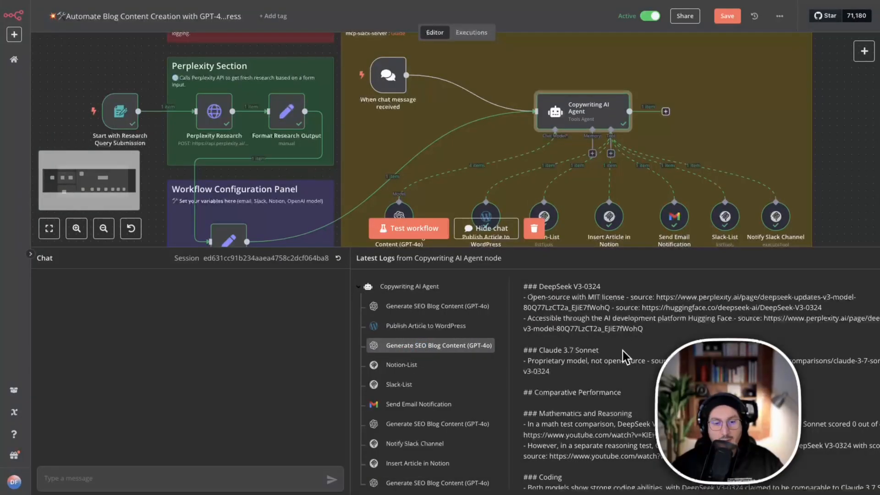
scroll(563, 412, down, 3)
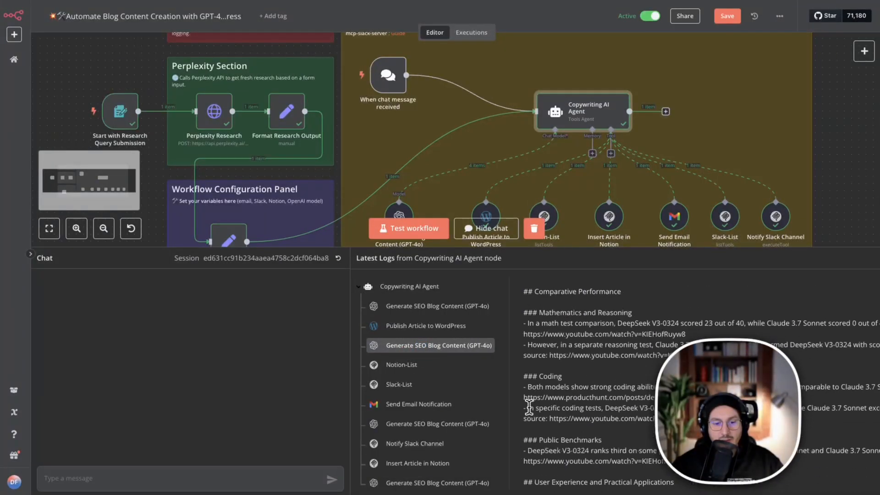
scroll(529, 407, down, 12)
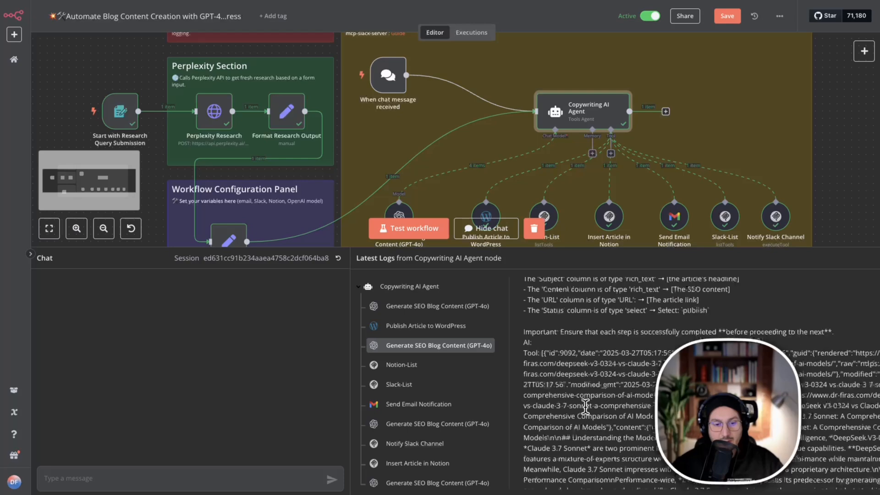
scroll(586, 406, down, 2)
scroll(578, 362, up, 1)
drag(581, 321, 587, 424)
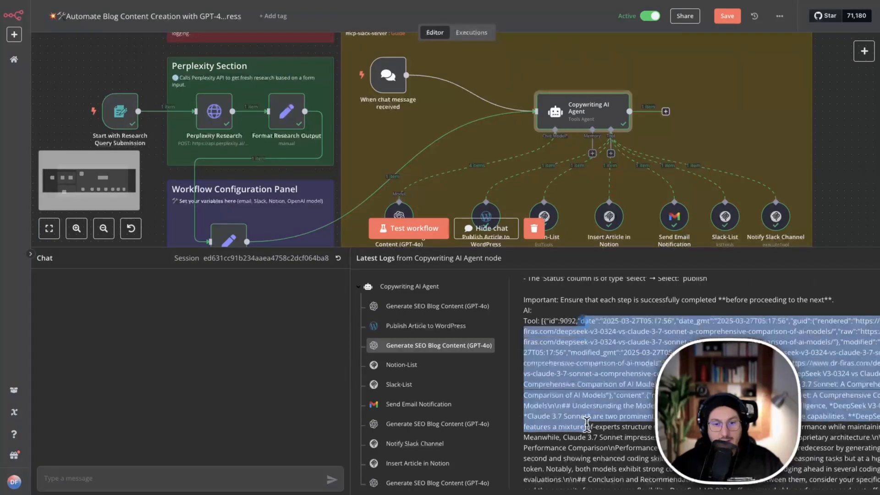
click(587, 424)
drag(523, 320, 604, 444)
scroll(598, 456, down, 5)
scroll(604, 445, down, 10)
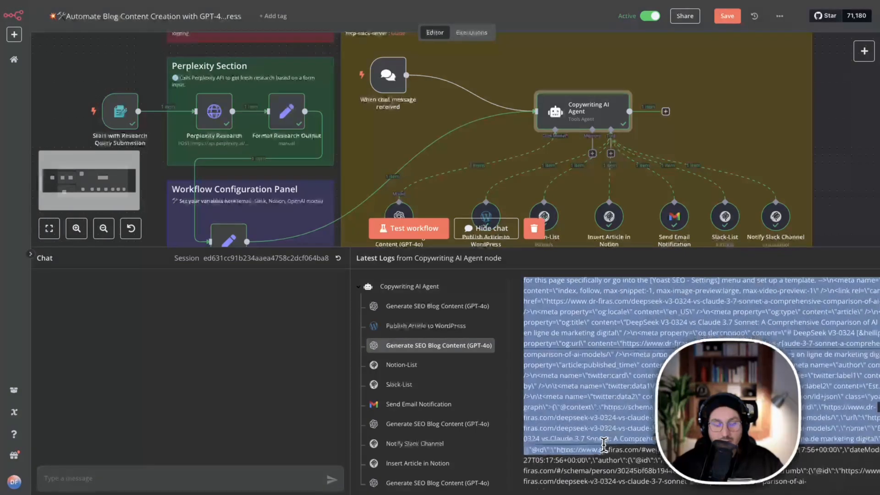
Open the Notion-List log entry, review the available Notion tools and highlight the notion_list_all_users name.
click(403, 365)
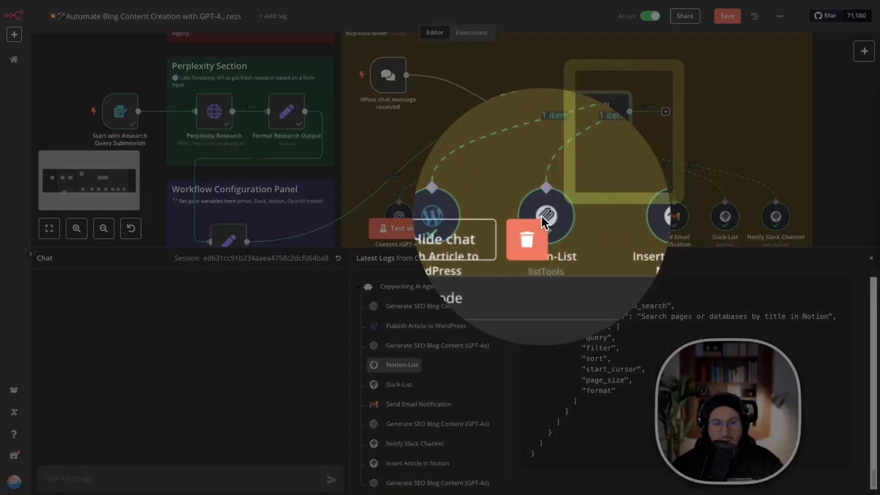
scroll(594, 353, up, 10)
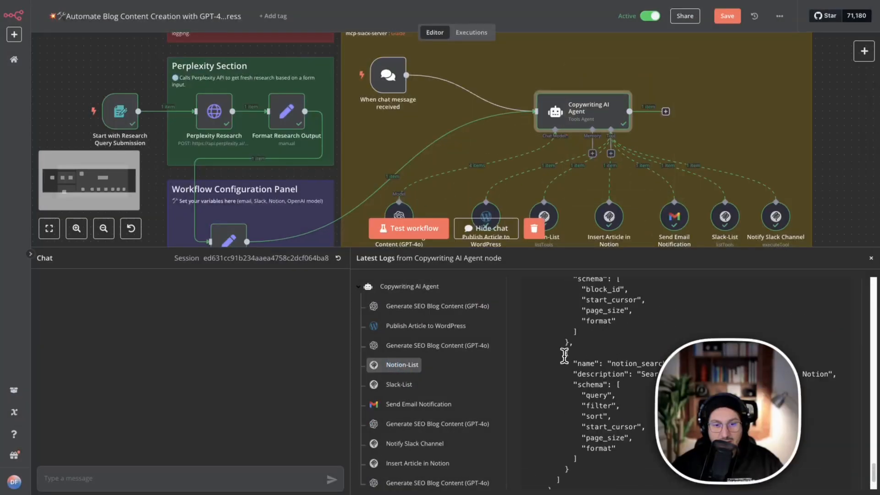
scroll(593, 352, up, 3)
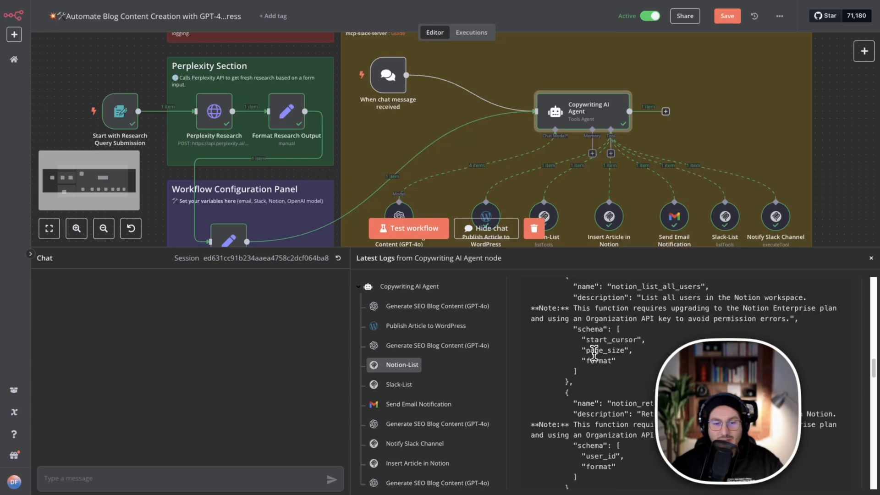
drag(612, 289, 695, 288)
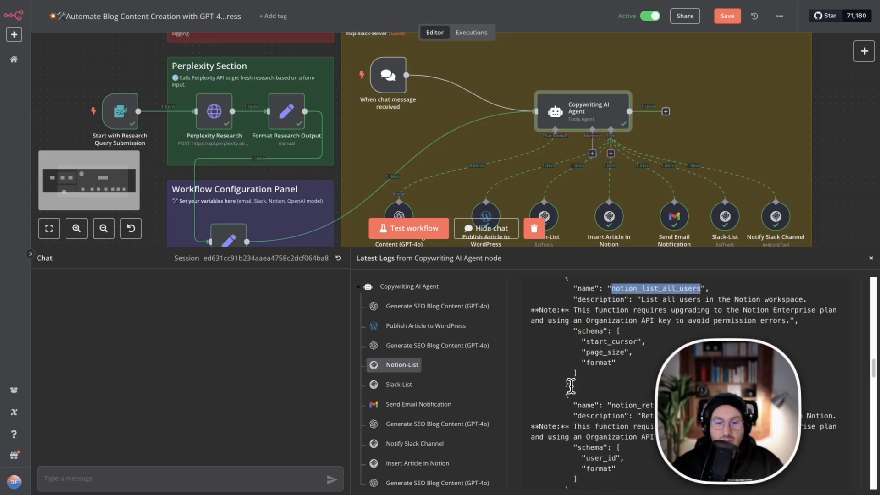
Review the remaining Notion-List tools and highlight the notion_retrieve_user, notion_create_database and notion_query_database names.
scroll(579, 392, down, 3)
scroll(578, 392, down, 1)
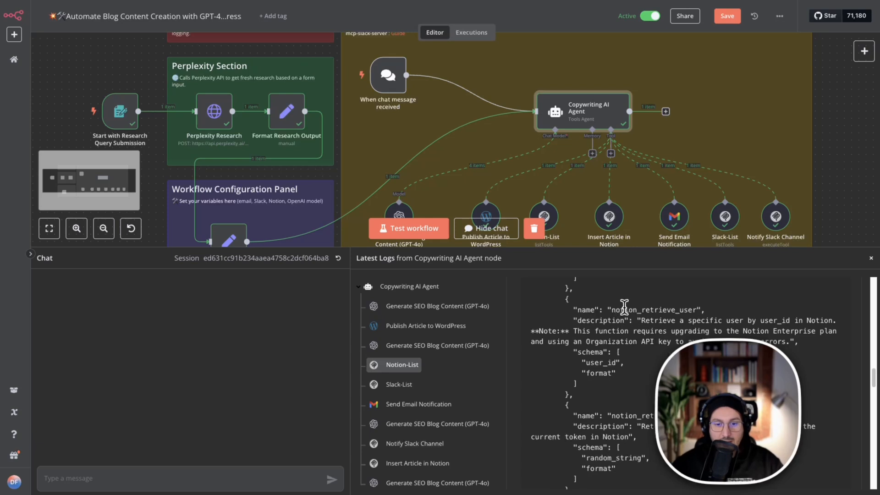
drag(613, 310, 701, 310)
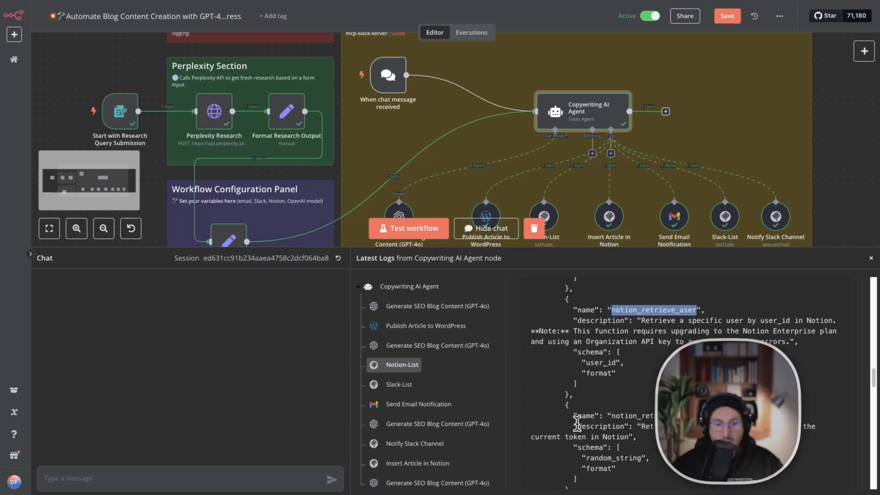
scroll(576, 434, down, 4)
scroll(575, 433, down, 5)
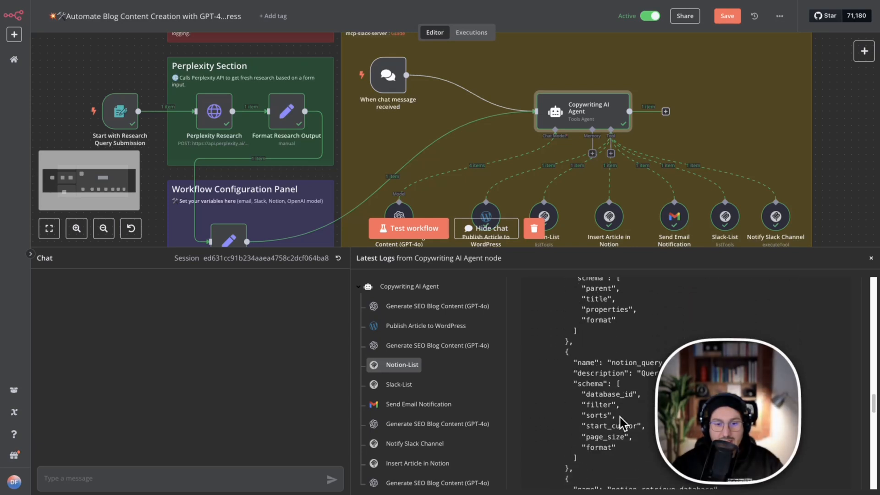
scroll(623, 403, up, 1)
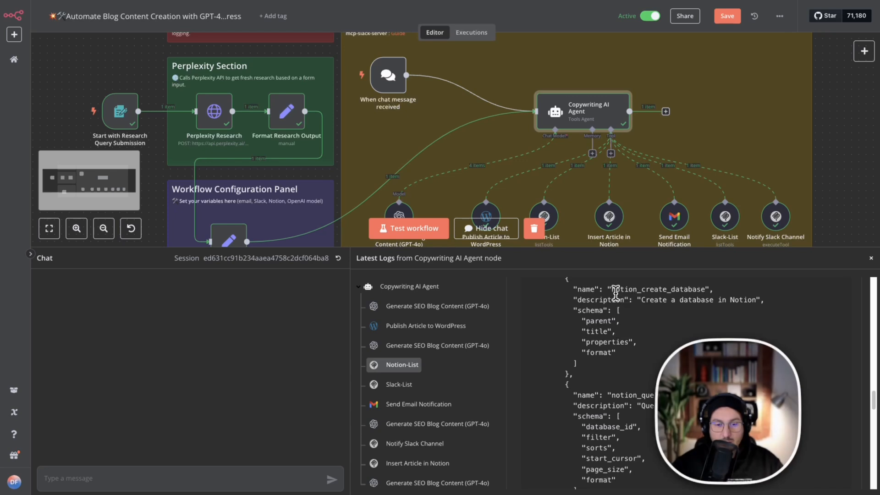
drag(612, 290, 710, 290)
scroll(579, 390, down, 4)
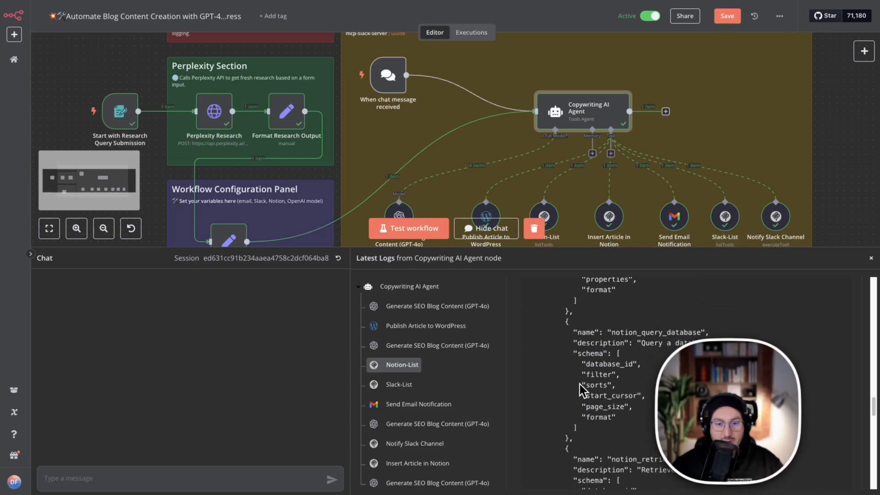
drag(610, 288, 672, 290)
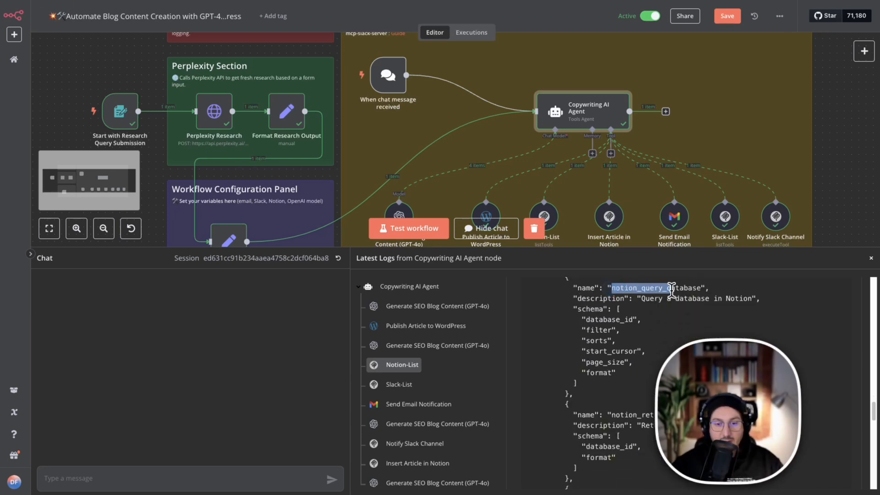
click(658, 295)
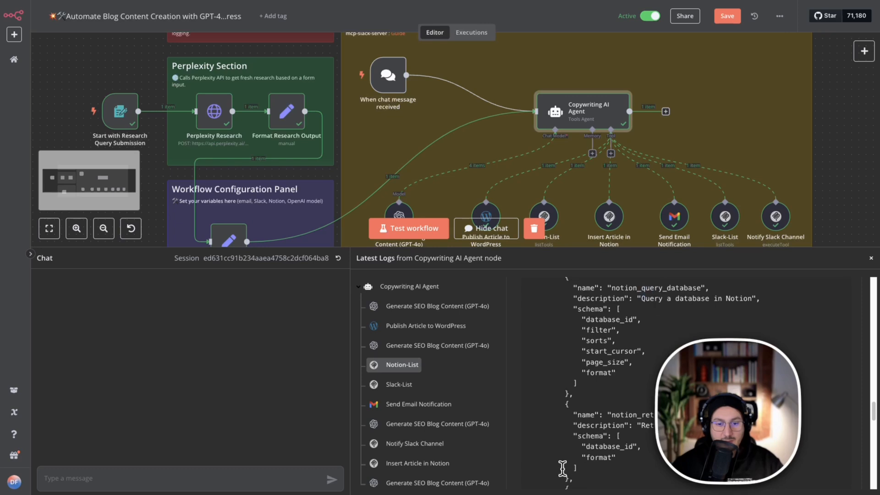
scroll(562, 469, down, 5)
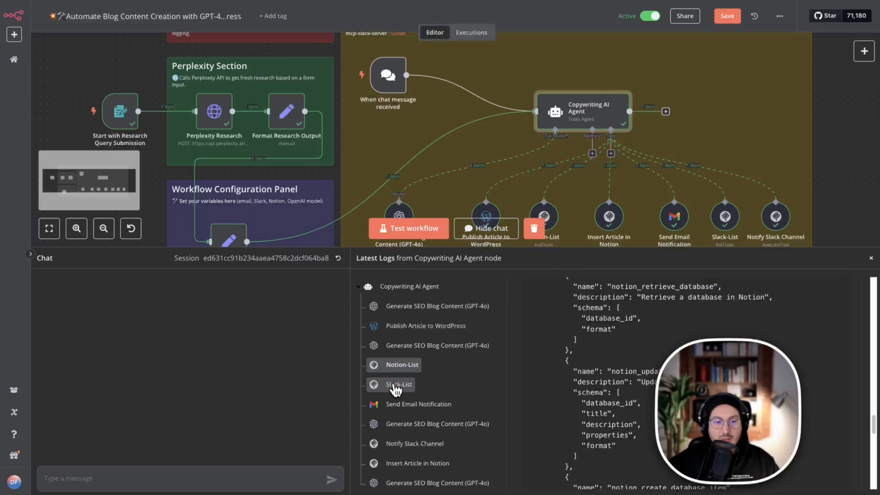
Check the Slack-List log entry, and examine the Send Email Notification entry's input message and output response.
click(393, 385)
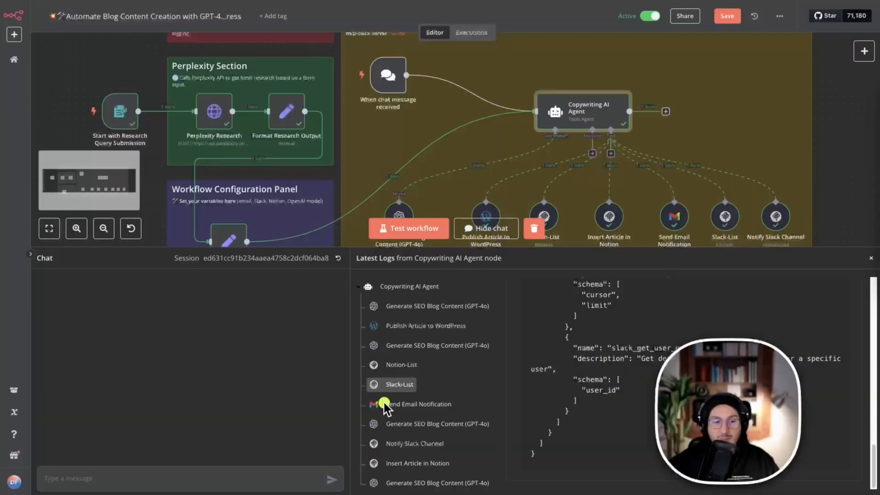
click(412, 405)
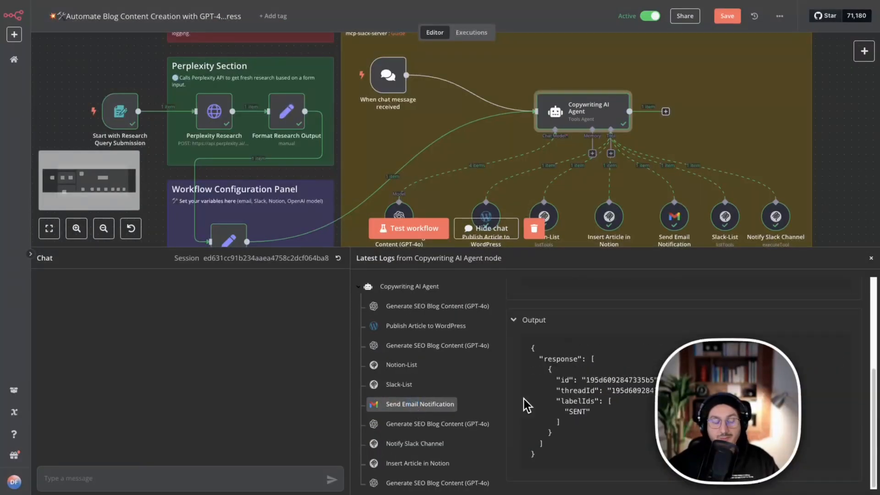
scroll(587, 357, up, 4)
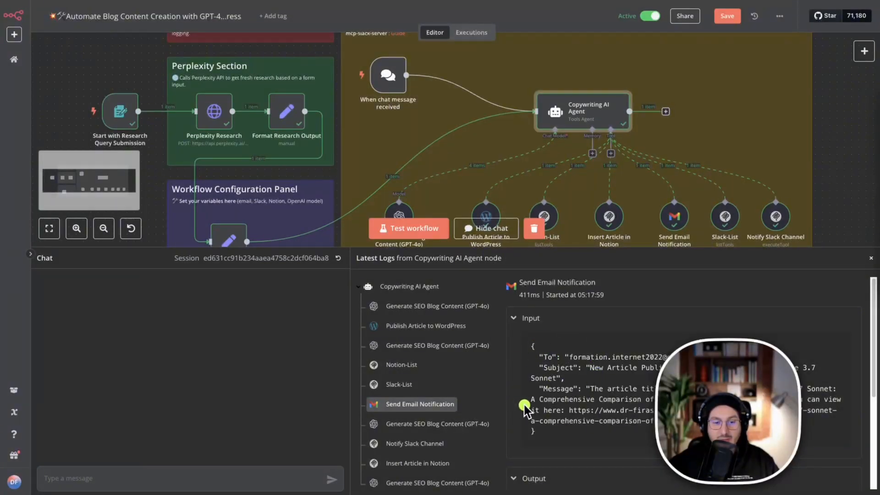
scroll(529, 413, down, 5)
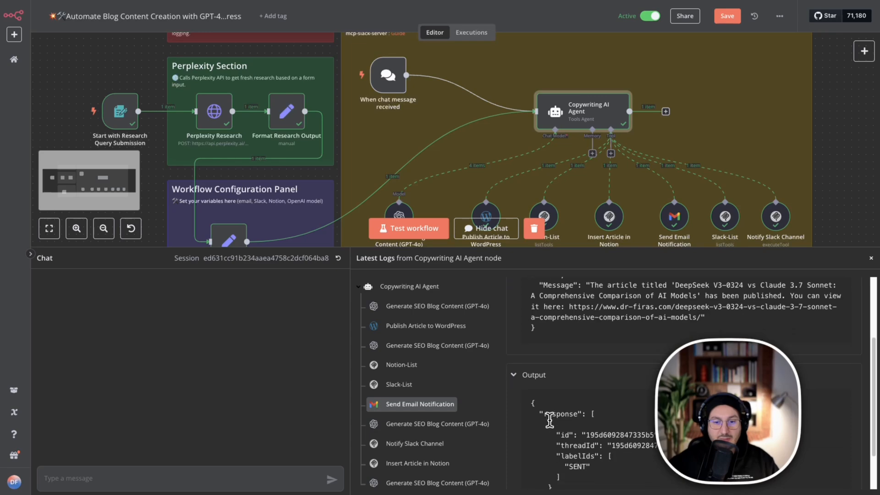
Open the third Generate SEO Blog Content (GPT-4o) log entry and highlight the WordPress tool response passed to the model.
click(431, 428)
scroll(596, 440, down, 10)
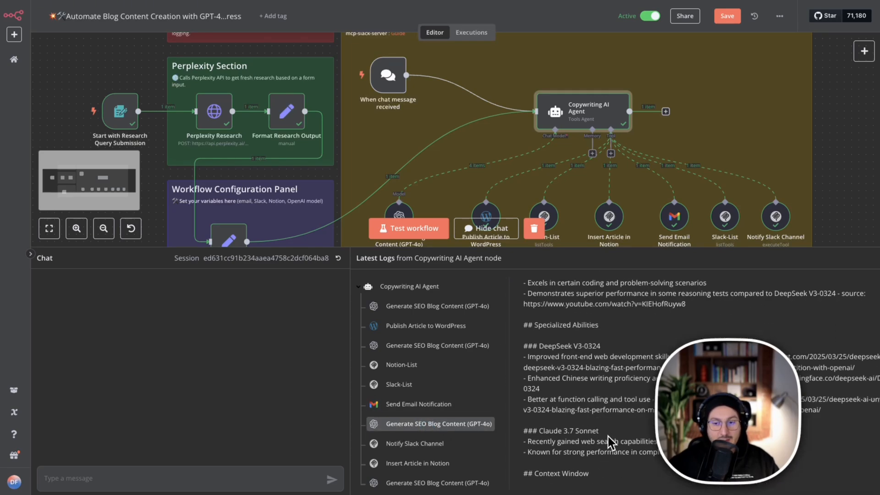
scroll(560, 439, down, 10)
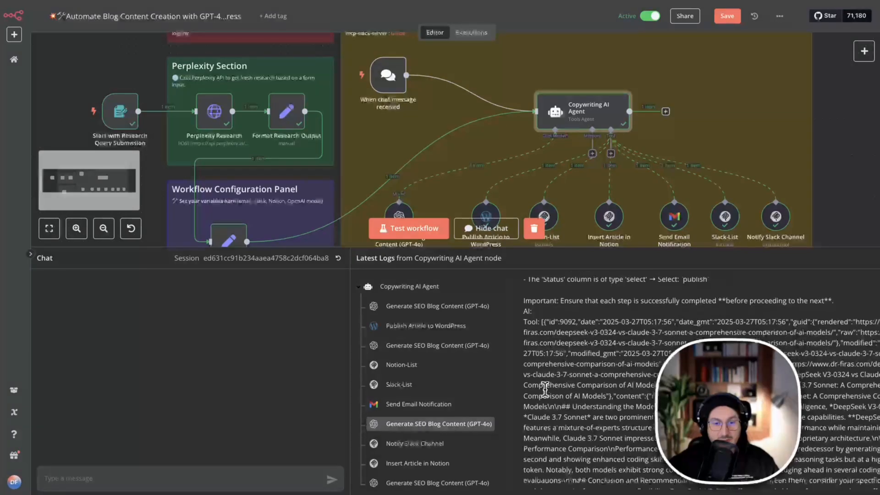
drag(527, 320, 591, 464)
click(596, 440)
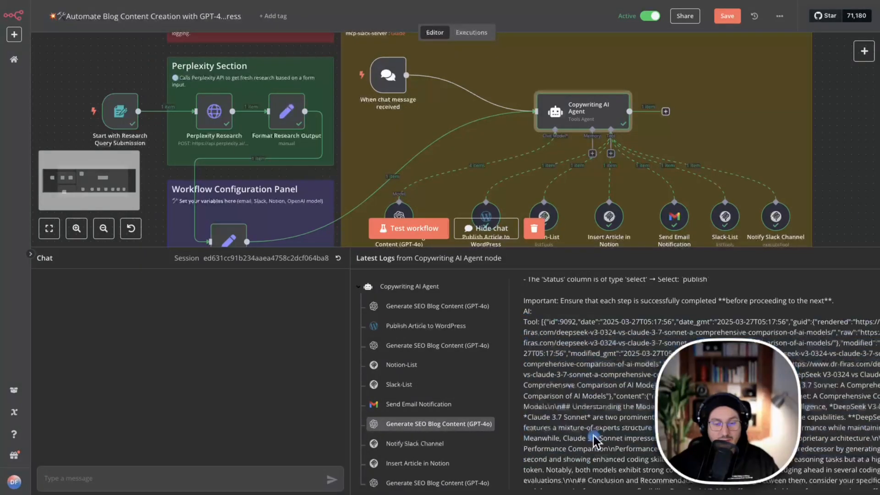
Open the Notify Slack Channel log entry and examine its Slack response output and its input tool and message parameters.
click(415, 444)
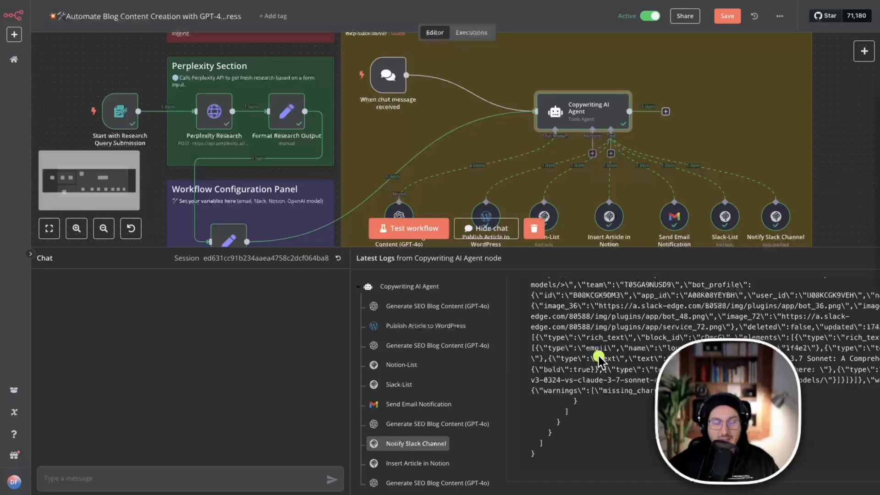
scroll(596, 367, up, 4)
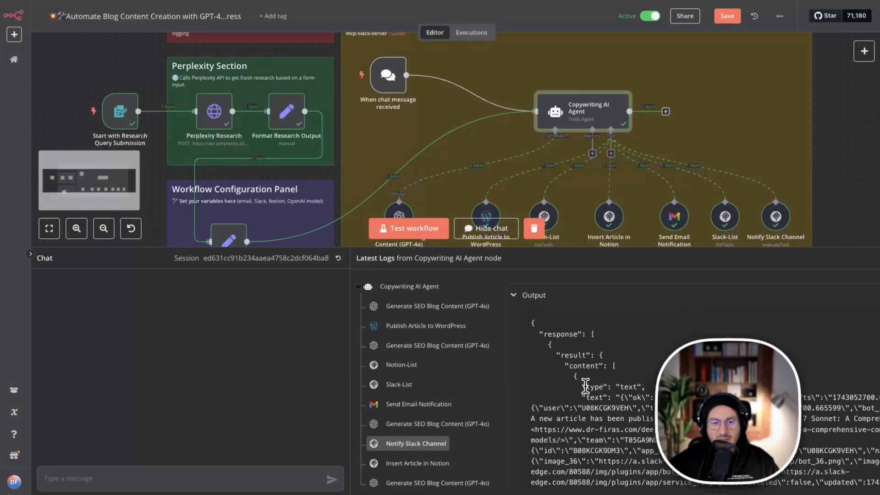
scroll(585, 386, down, 5)
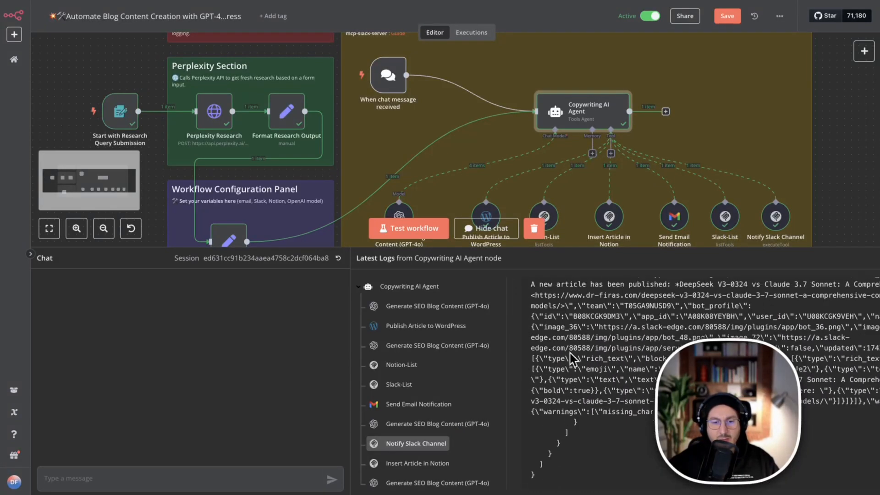
scroll(572, 359, up, 2)
scroll(610, 292, up, 3)
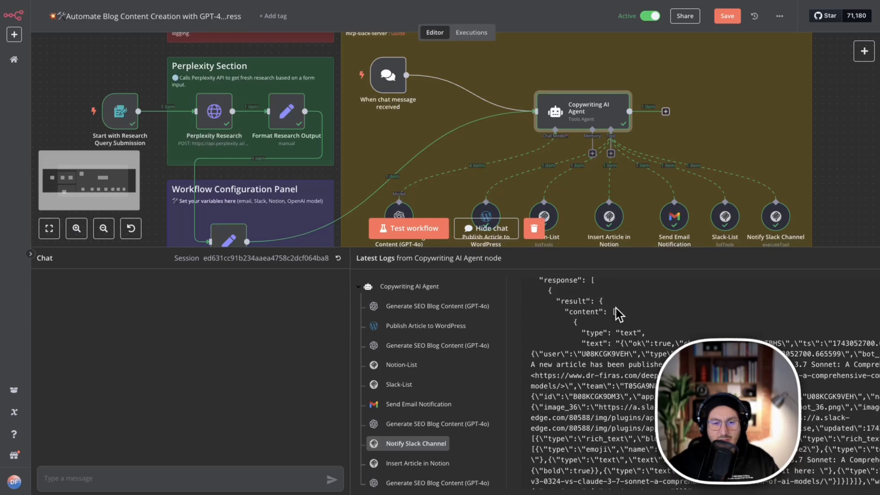
scroll(619, 314, up, 3)
scroll(606, 354, down, 1)
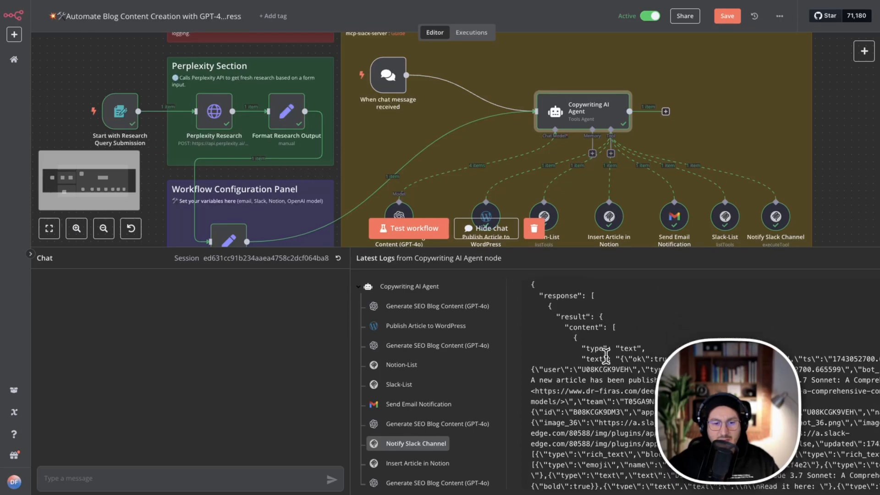
scroll(606, 355, up, 5)
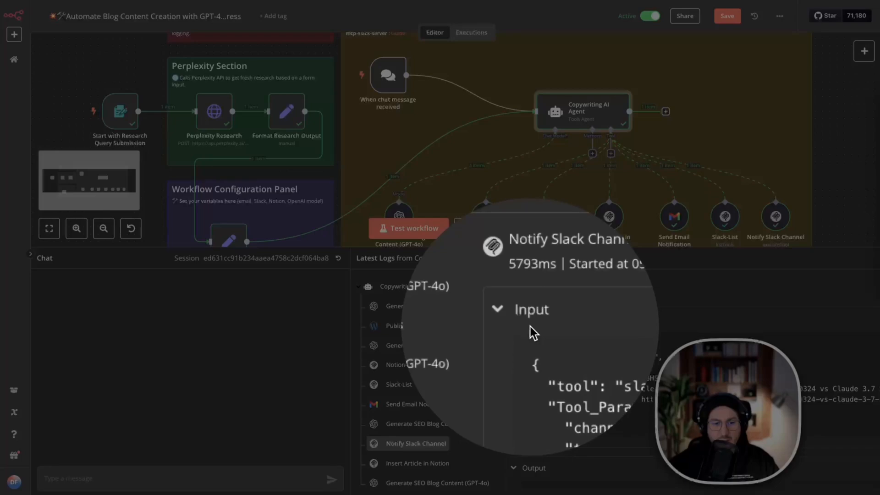
click(531, 318)
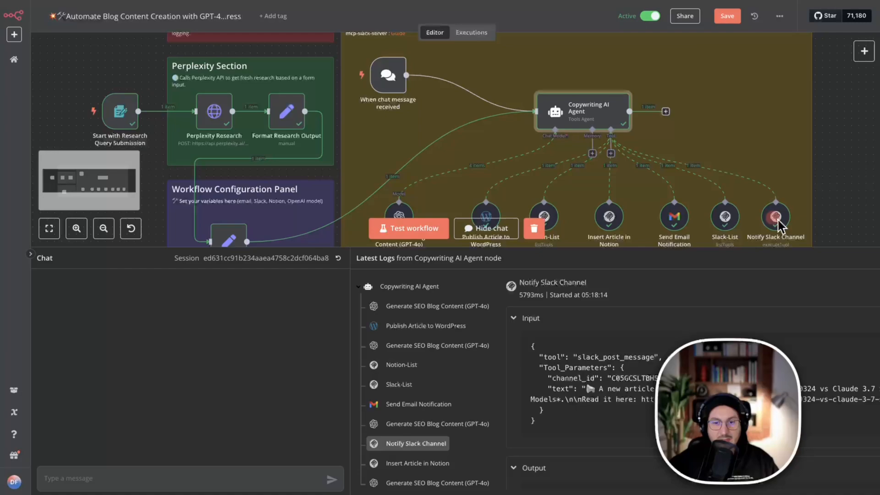
Open the Notify Slack Channel node's settings and inspect the Tool Name expression and its result.
click(776, 222)
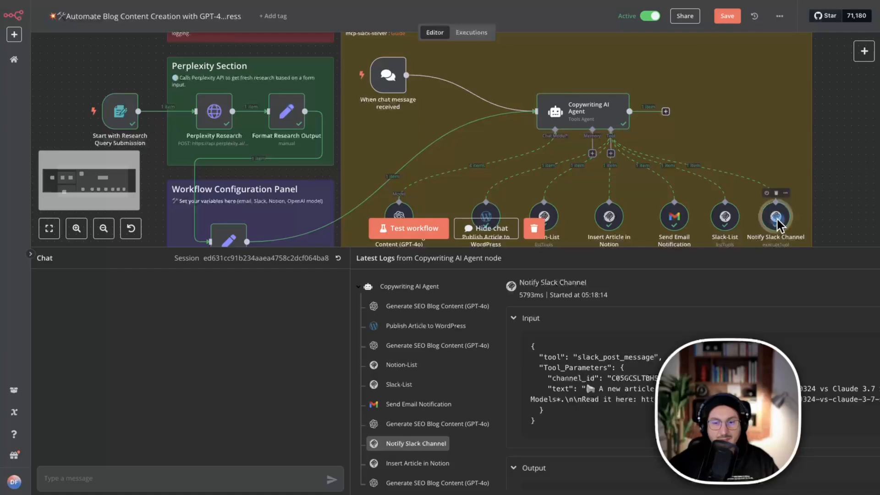
click(793, 236)
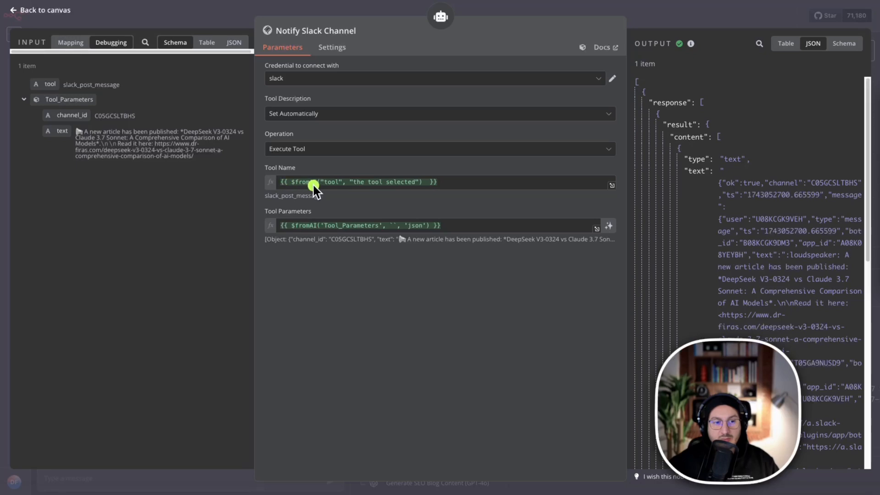
click(479, 183)
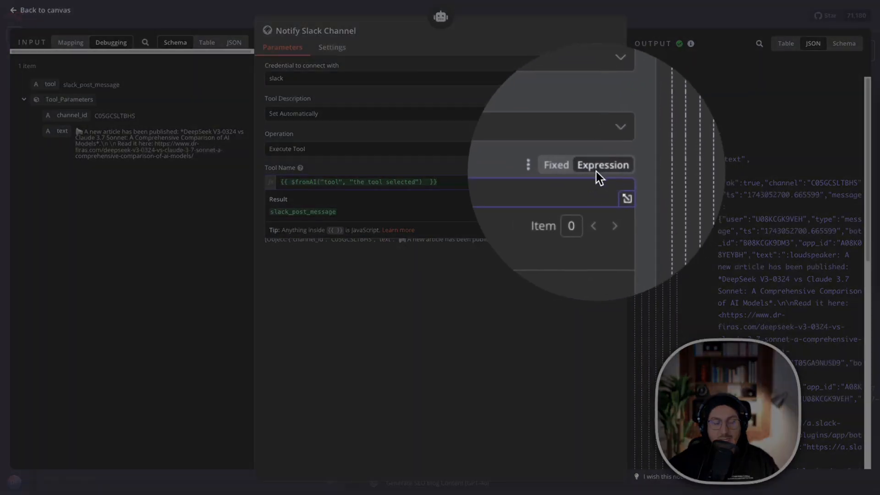
click(600, 173)
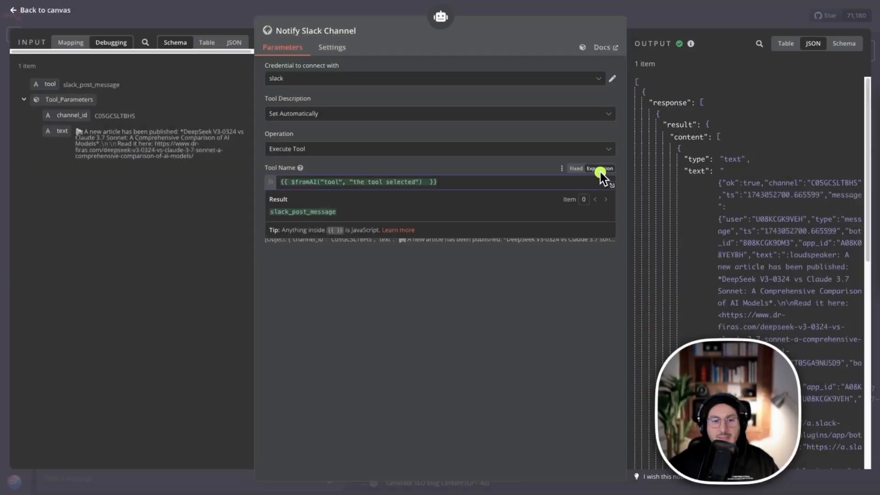
Switch the Tool Name from expression to fixed mode and back to expression, and return to the canvas.
click(576, 169)
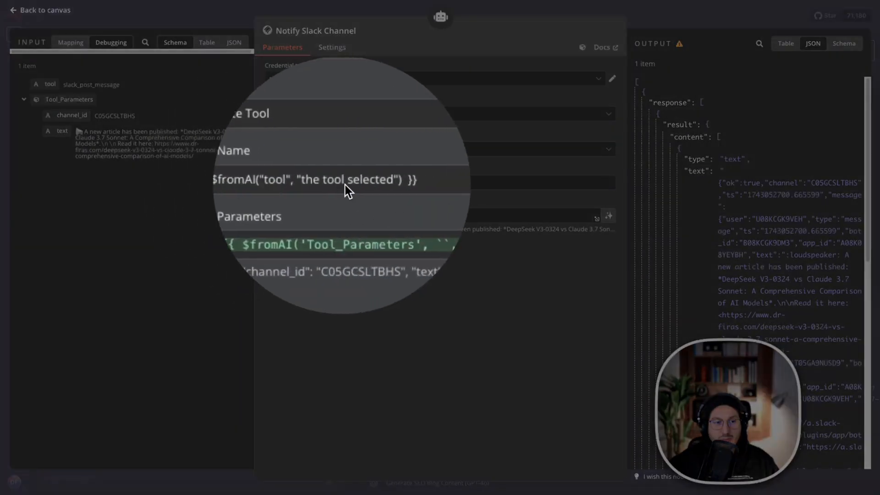
click(375, 184)
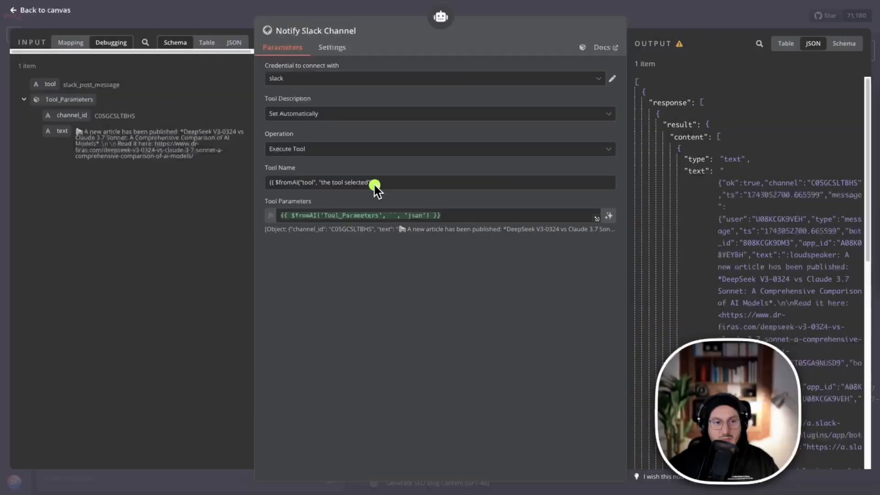
click(600, 170)
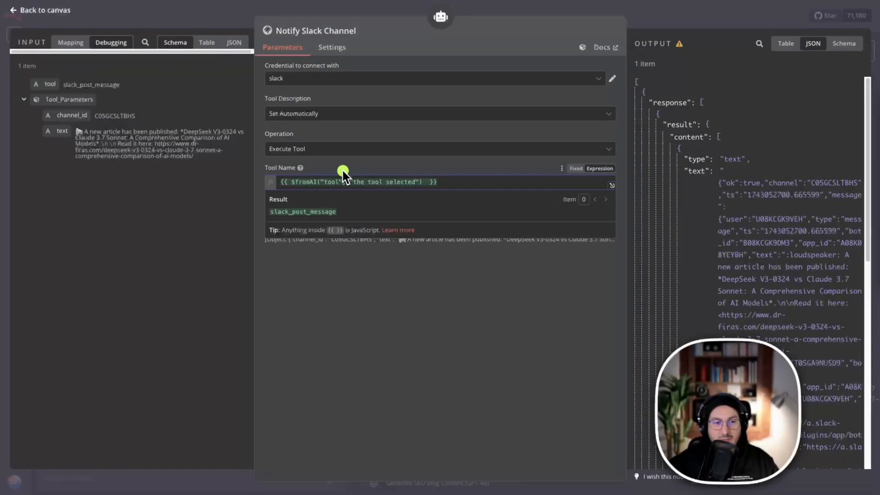
click(380, 299)
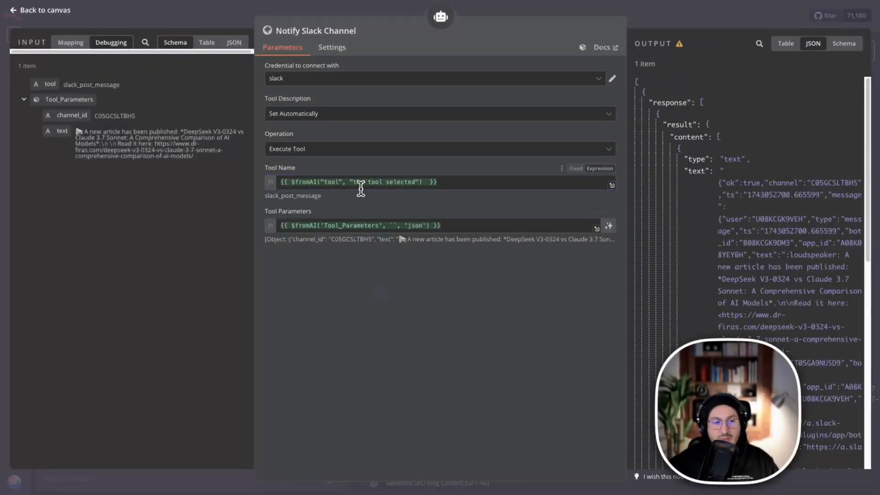
click(693, 29)
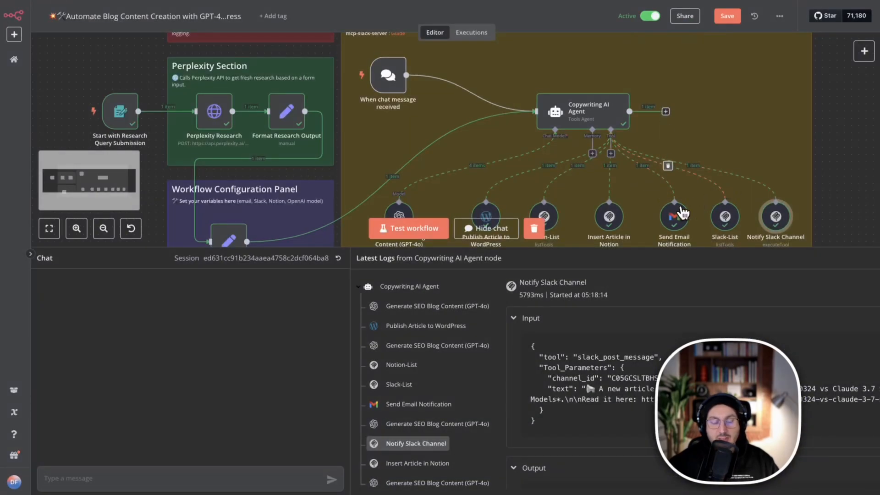
Open the Insert Article in Notion node's settings, review its tool name and parameters, and return to the canvas.
click(606, 223)
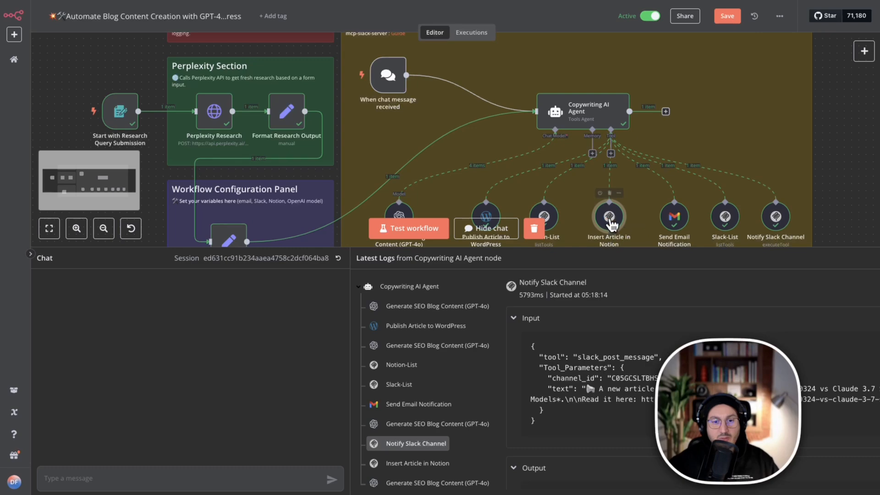
double_click(612, 219)
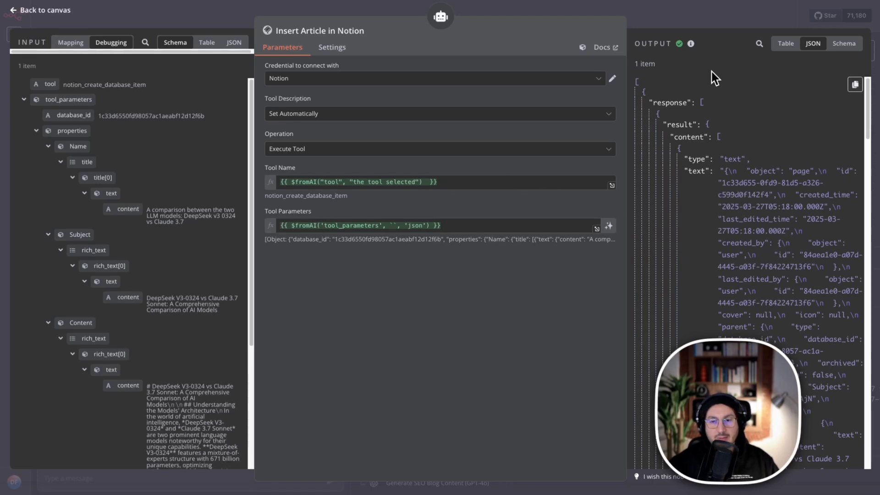
click(674, 15)
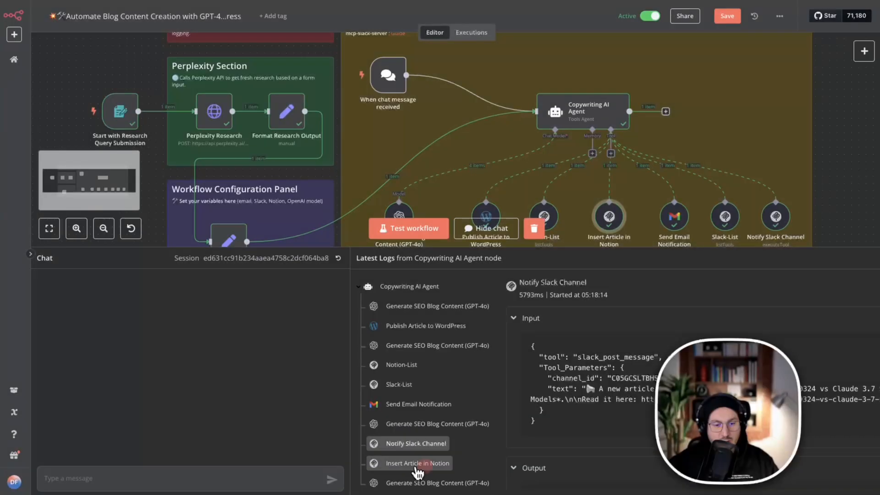
Open the Insert Article in Notion log entry and examine the tool and database item properties in its input.
click(415, 464)
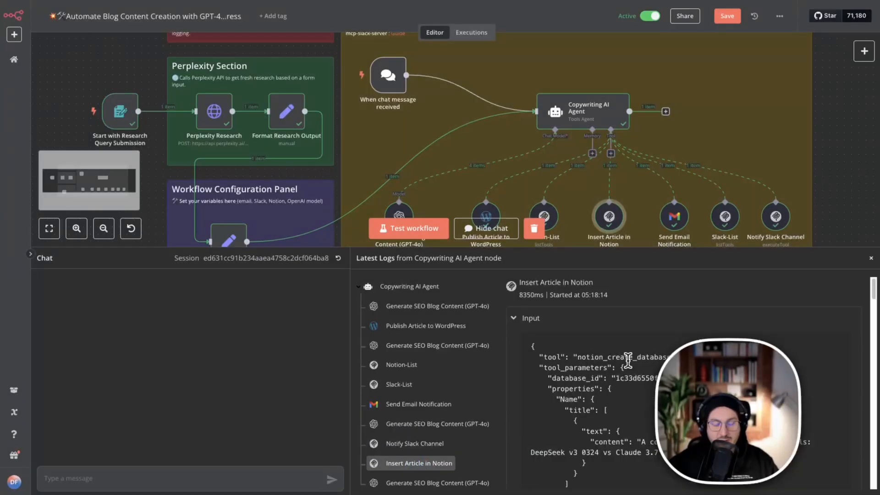
scroll(628, 361, down, 1)
scroll(596, 337, down, 1)
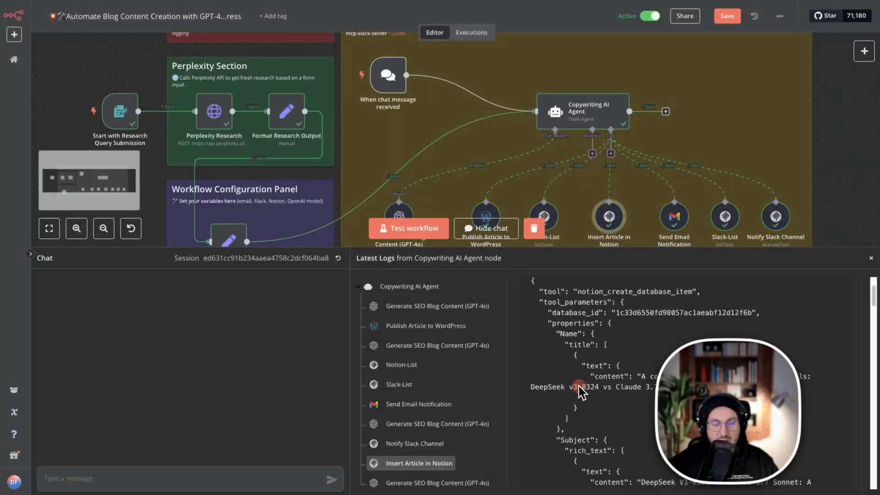
scroll(579, 383, down, 1)
scroll(577, 371, down, 1)
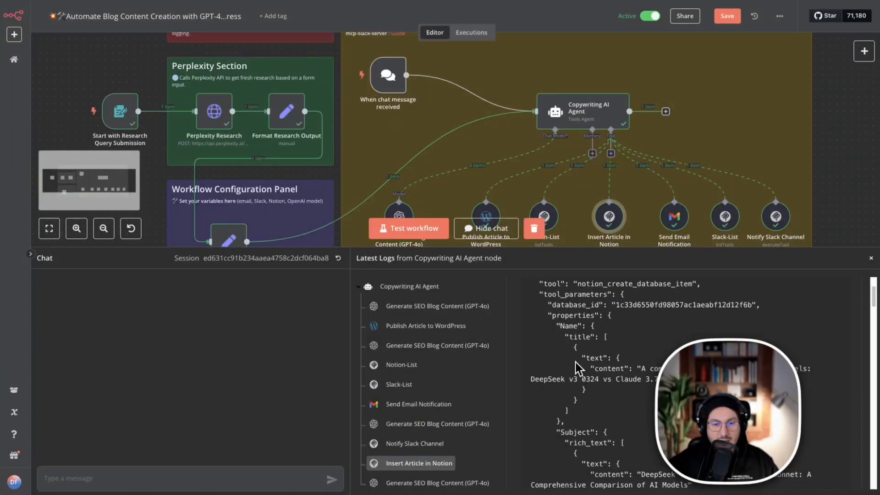
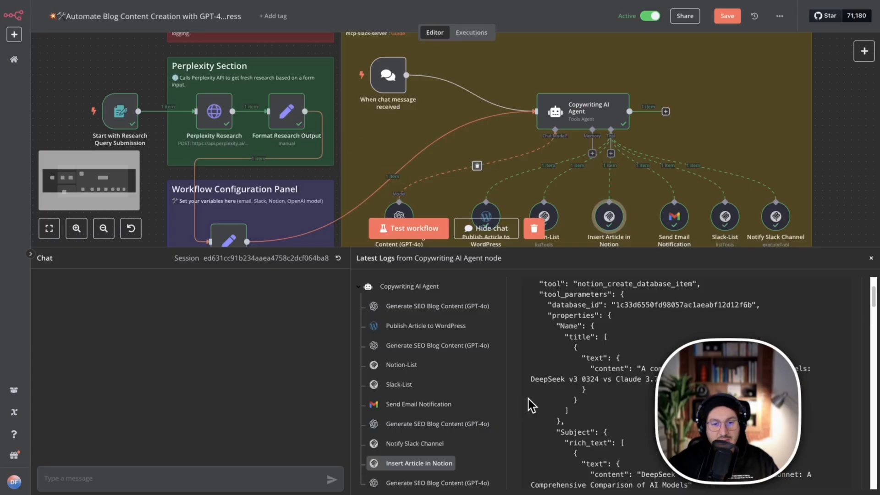
Read through the Name, Subject, Content, URL and Status properties in the Insert Article in Notion log entry's input.
scroll(573, 381, down, 2)
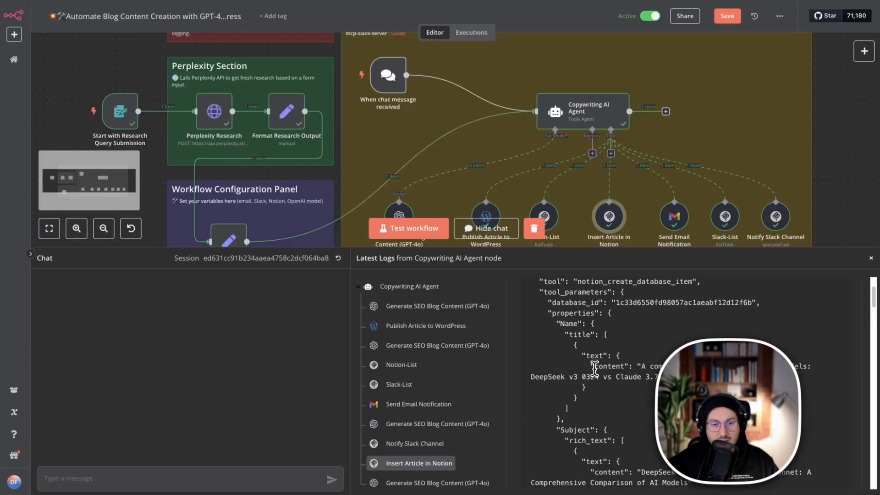
scroll(599, 369, down, 5)
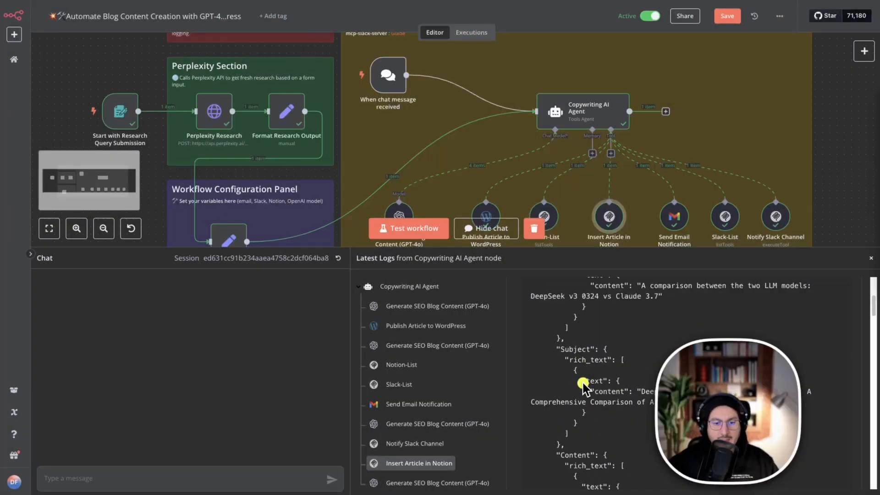
scroll(585, 390, down, 10)
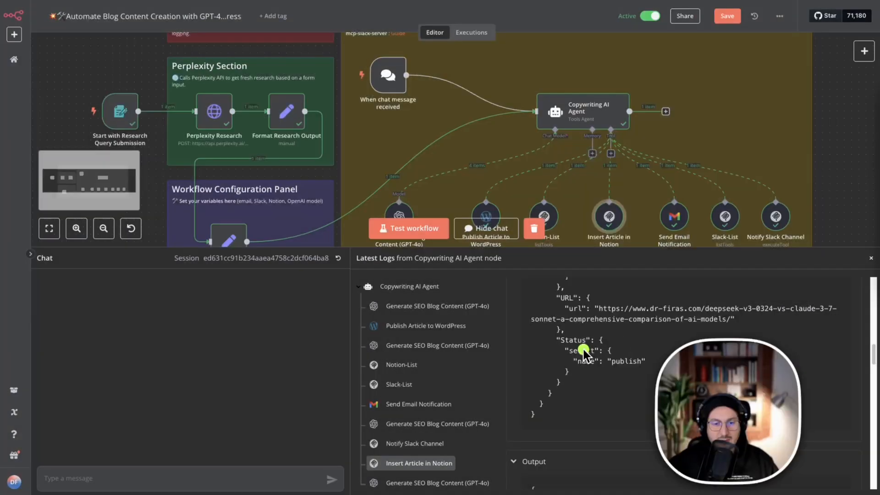
scroll(585, 355, up, 10)
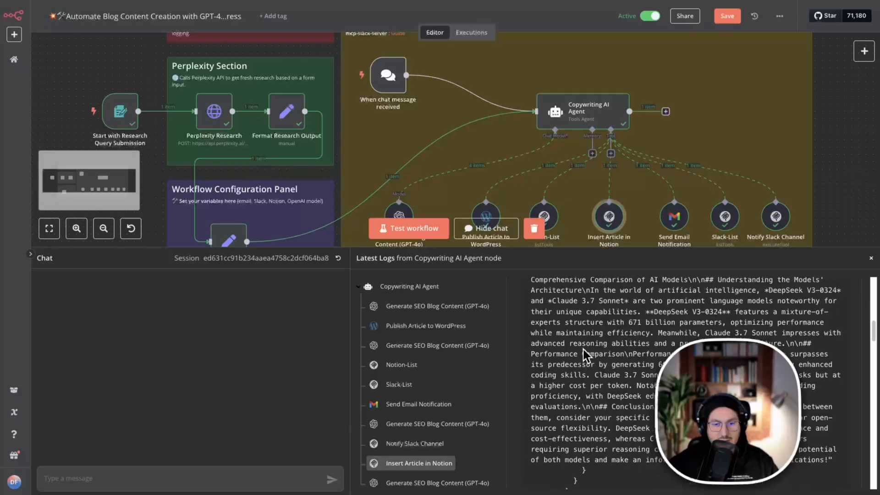
scroll(585, 355, up, 2)
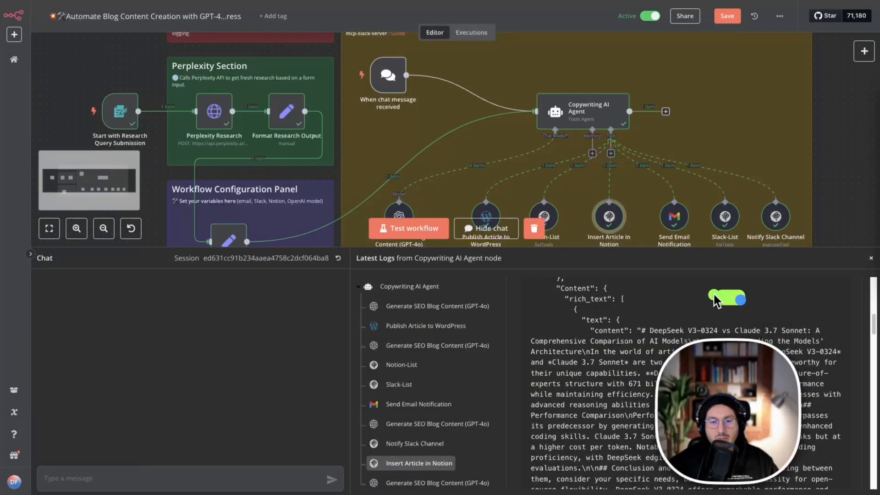
mouse_move(714, 295)
mouse_down()
mouse_move(603, 302)
mouse_move(536, 280)
mouse_up()
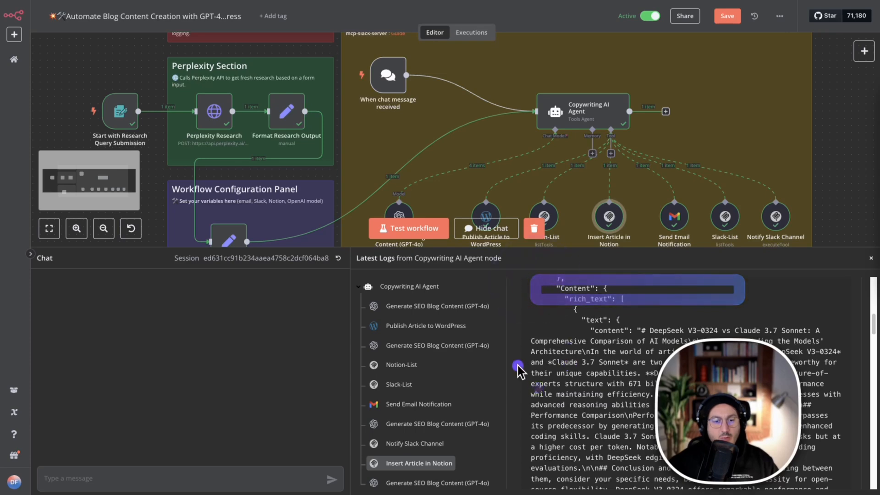
Open the last Generate SEO Blog Content (GPT-4o) log entry and examine its output summary of the WordPress, email, Slack and Notion tasks.
click(408, 482)
scroll(581, 410, down, 15)
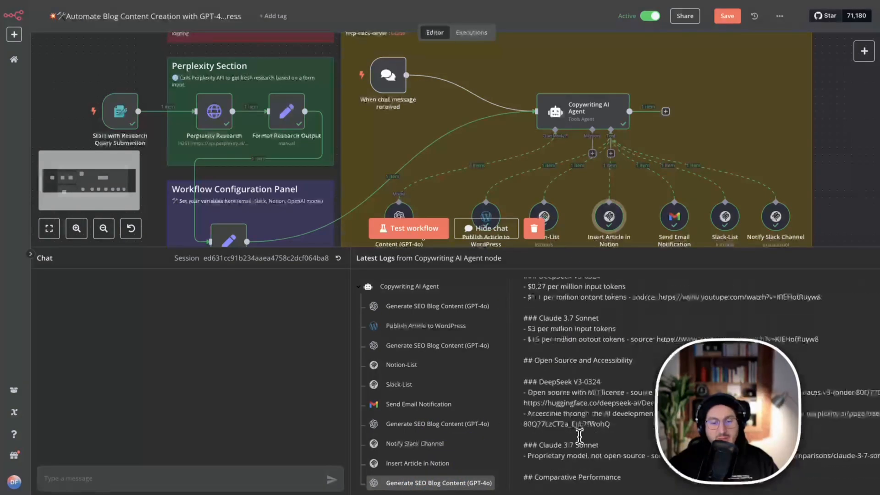
scroll(577, 439, down, 10)
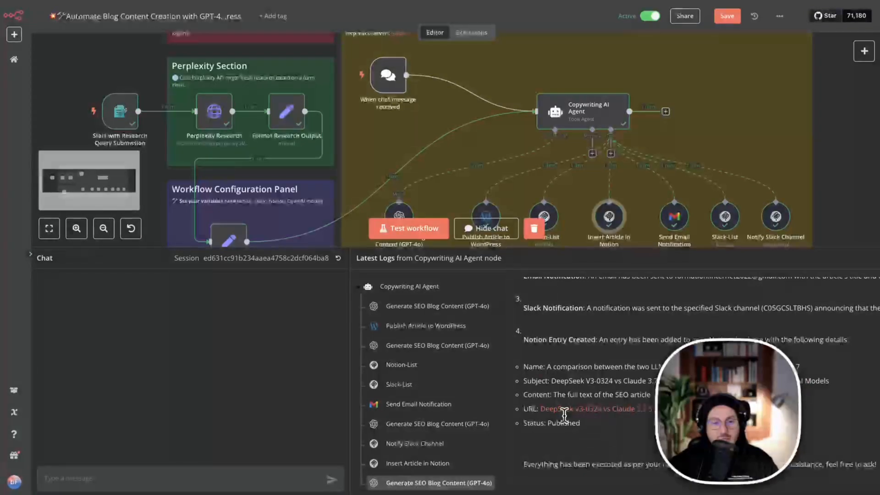
scroll(562, 340, up, 1)
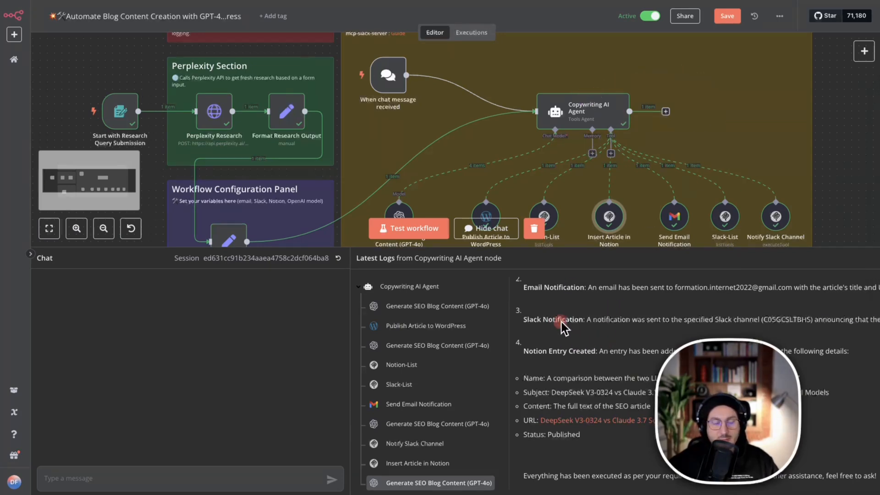
scroll(560, 322, up, 5)
scroll(581, 360, down, 4)
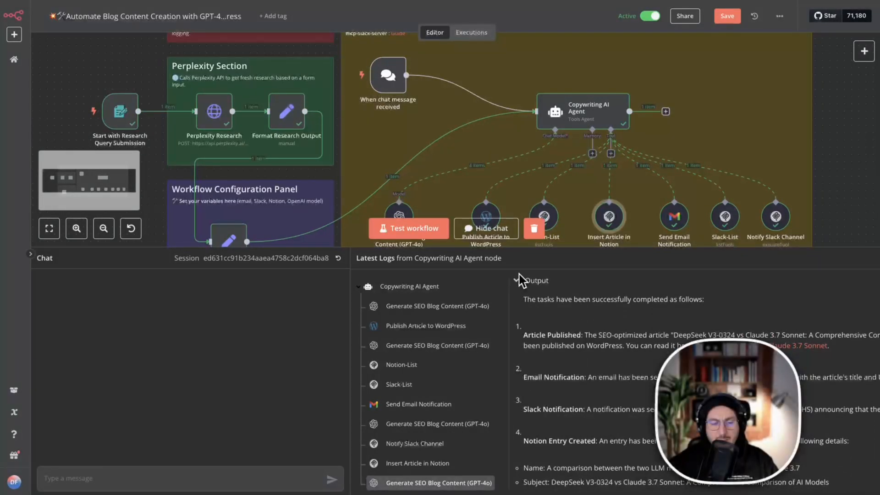
drag(528, 292, 557, 365)
scroll(559, 366, down, 1)
click(557, 339)
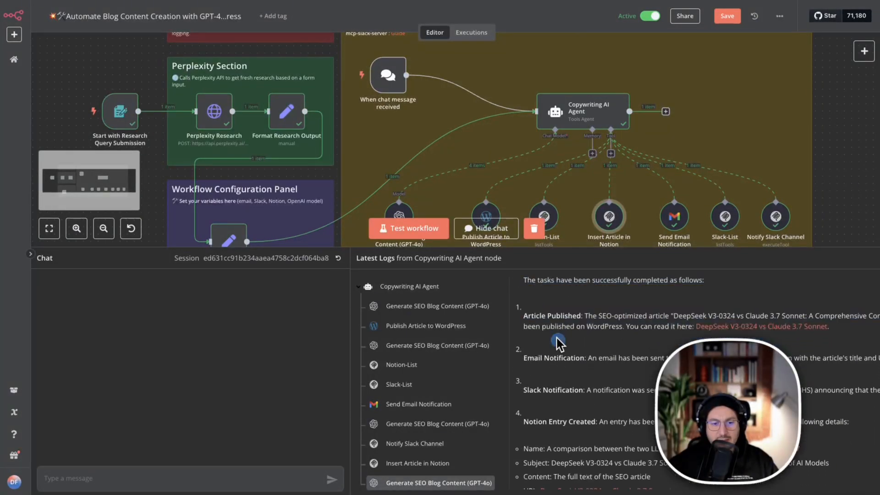
scroll(563, 344, down, 2)
drag(541, 278, 564, 289)
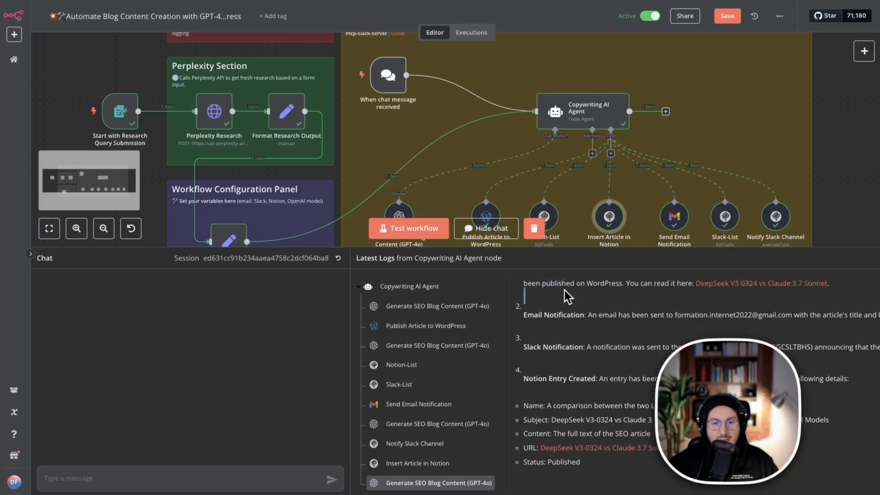
scroll(564, 362, down, 2)
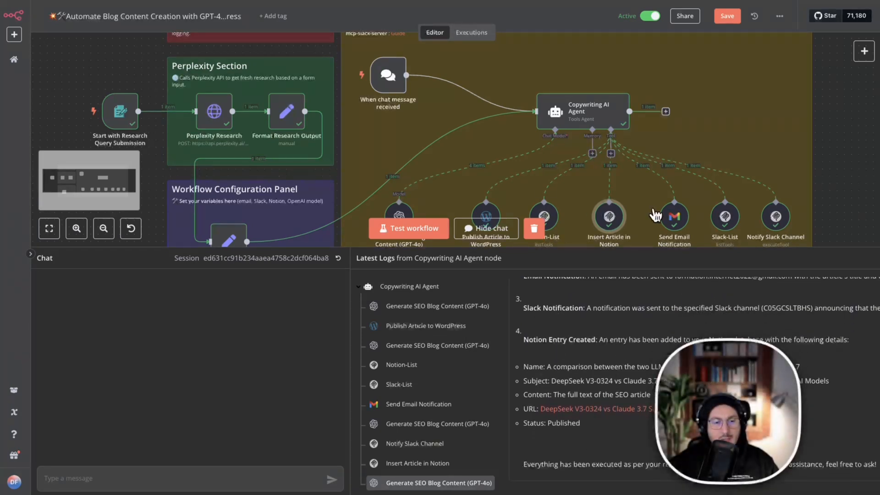
Open the Insert Article in Notion node, compare its output in Table, JSON and Schema views, and return to the canvas.
drag(841, 248, 821, 353)
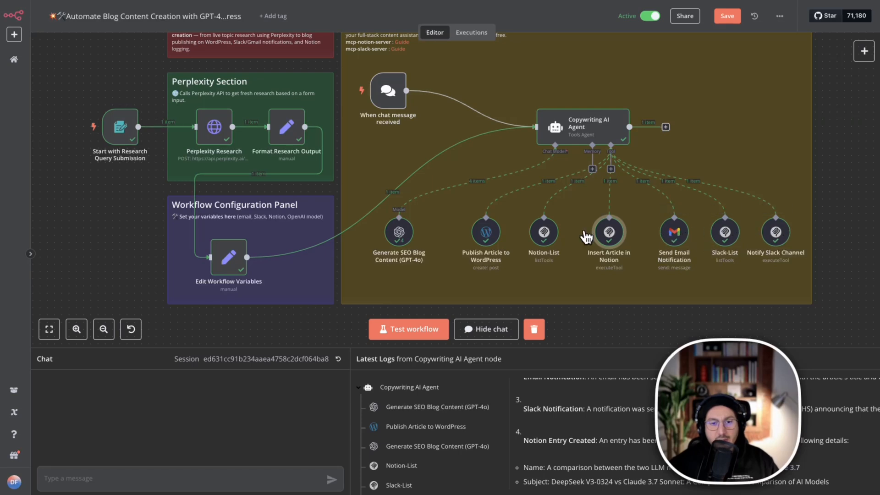
double_click(611, 236)
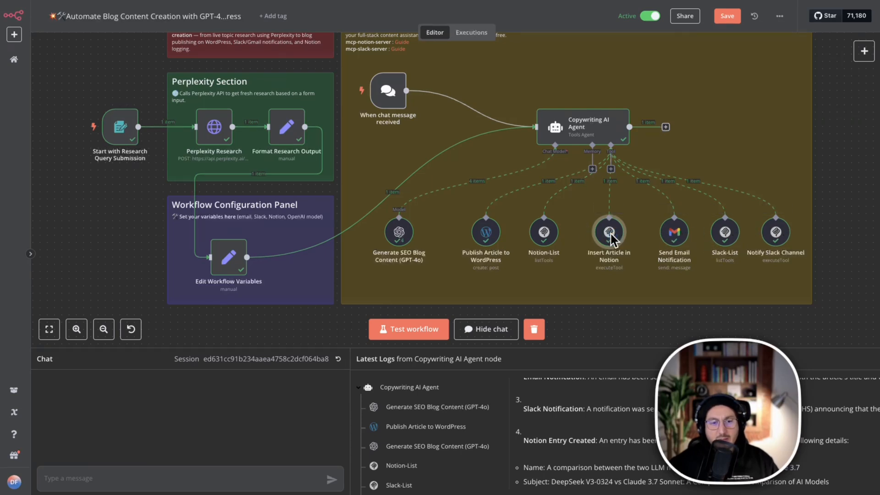
right_click(610, 235)
click(635, 250)
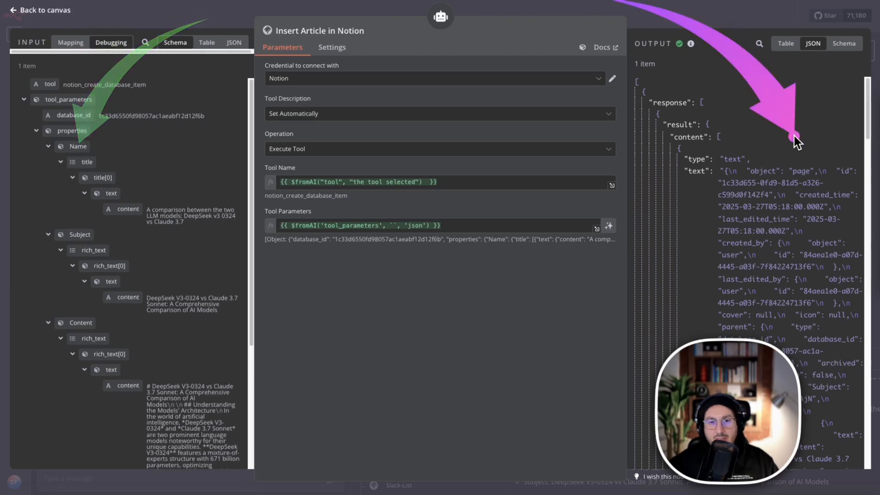
click(786, 45)
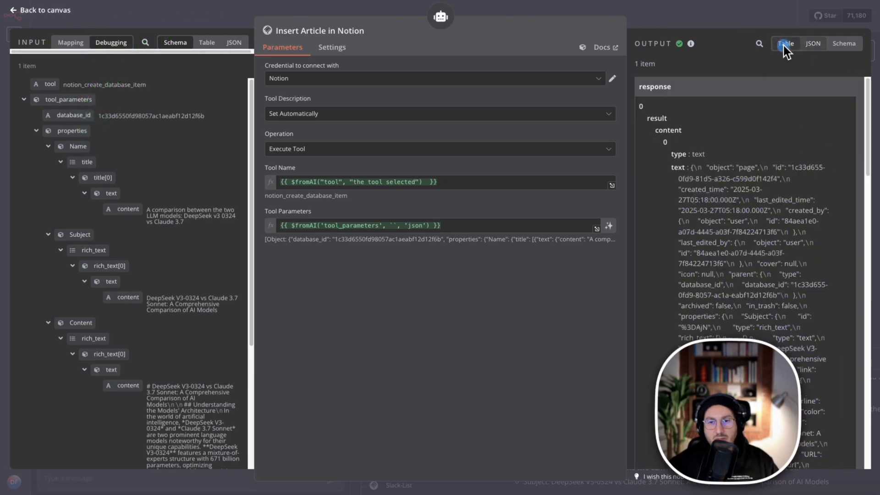
click(805, 46)
click(843, 45)
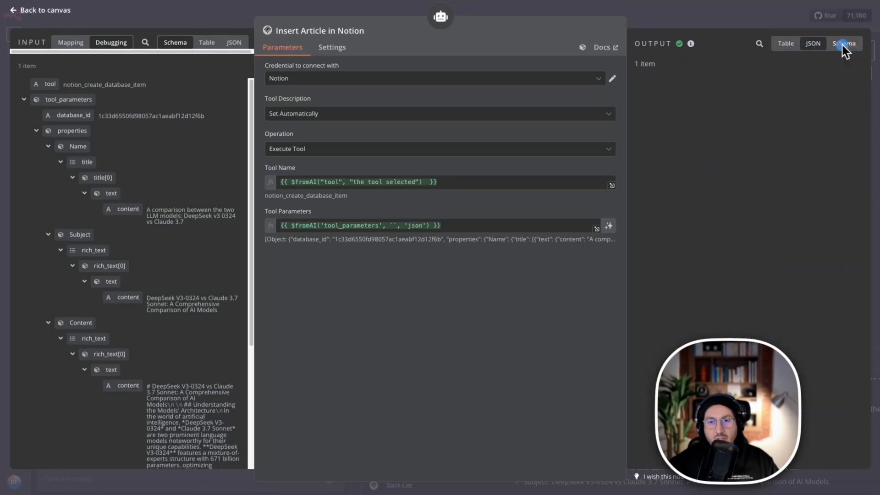
click(814, 46)
click(787, 44)
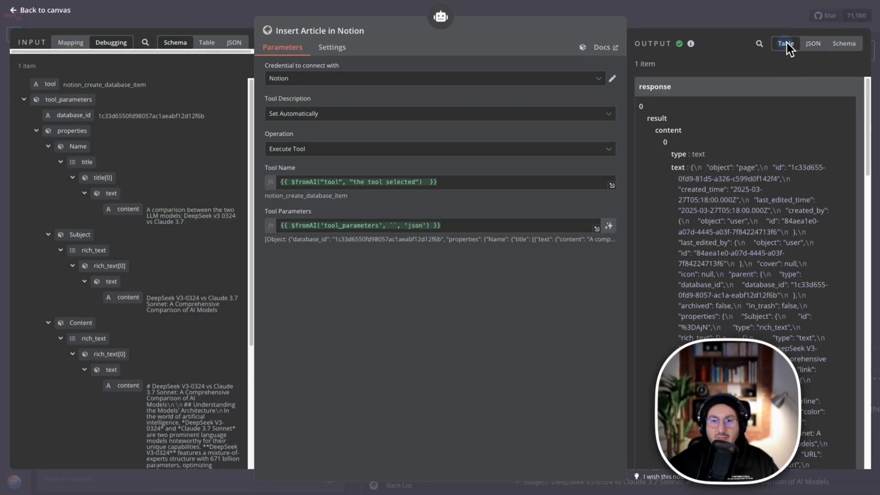
click(808, 45)
click(292, 9)
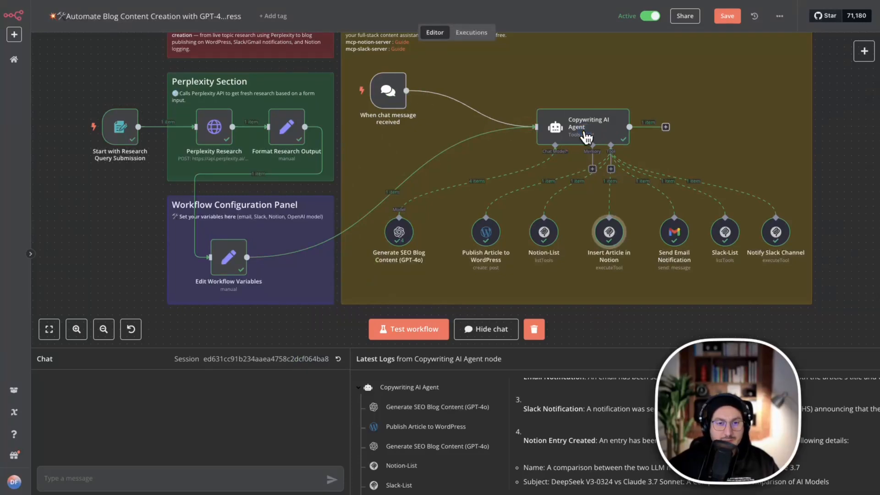
Open the Copywriting AI Agent's user message prompt in the expanded expression editor and copy its entire text.
right_click(603, 125)
click(605, 145)
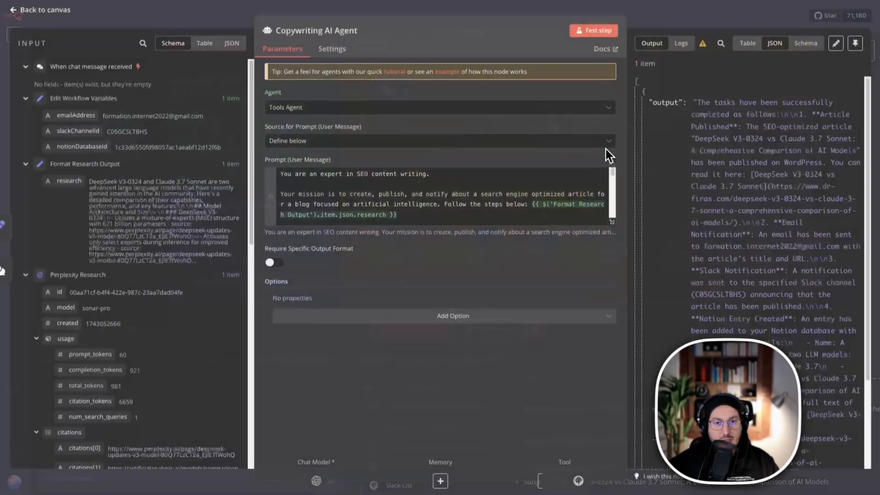
click(612, 223)
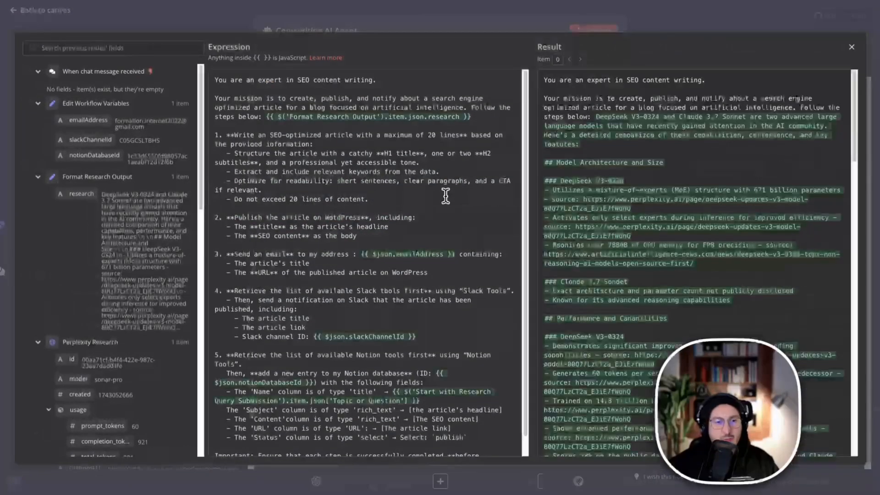
key(ctrl+a)
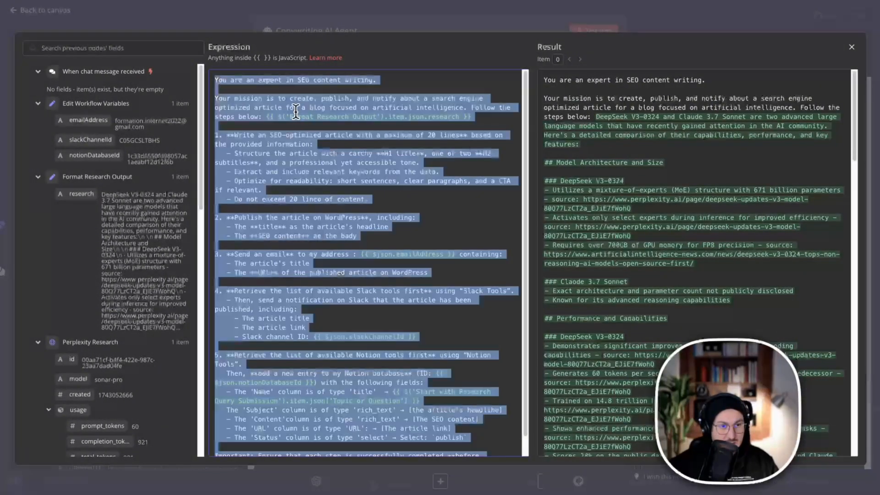
right_click(259, 110)
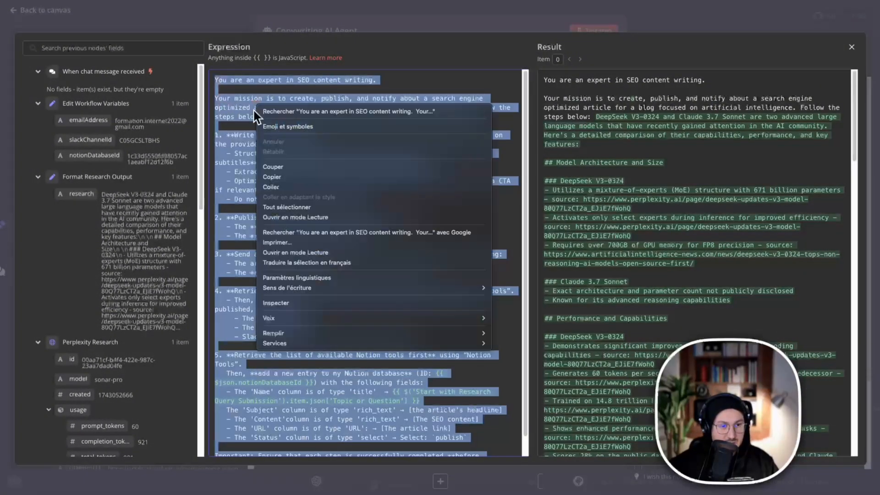
click(275, 177)
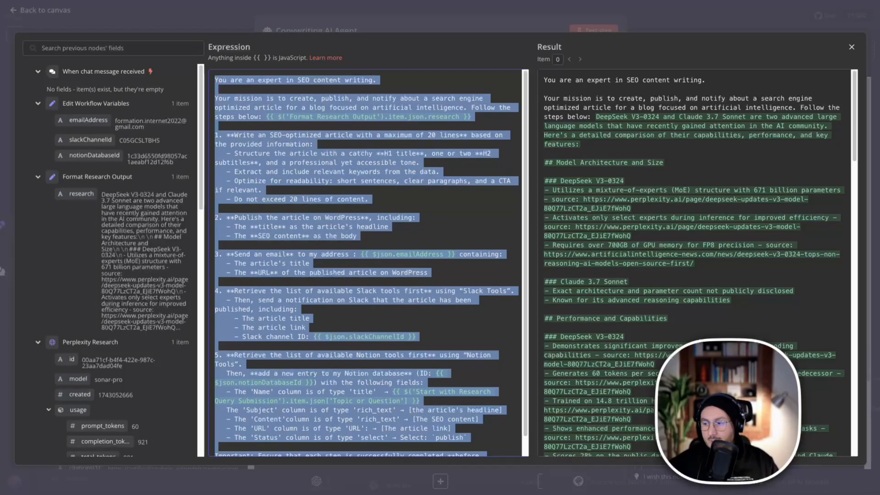
key(super+Tab)
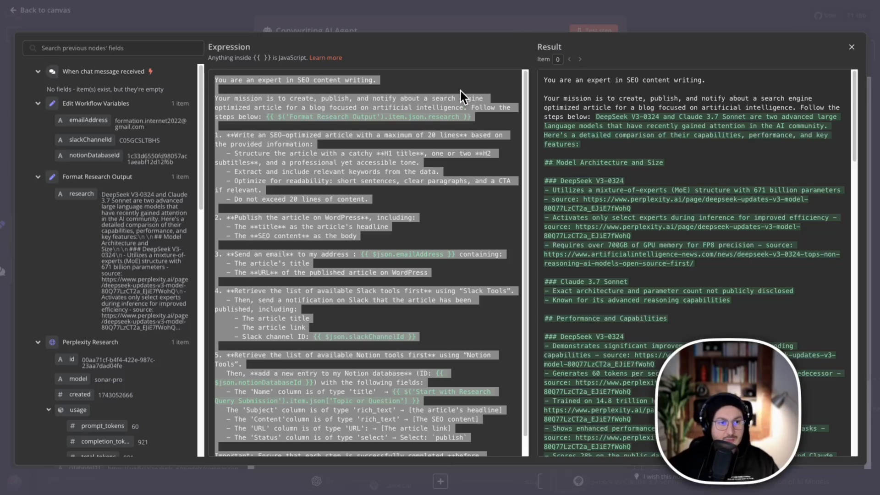
click(523, 29)
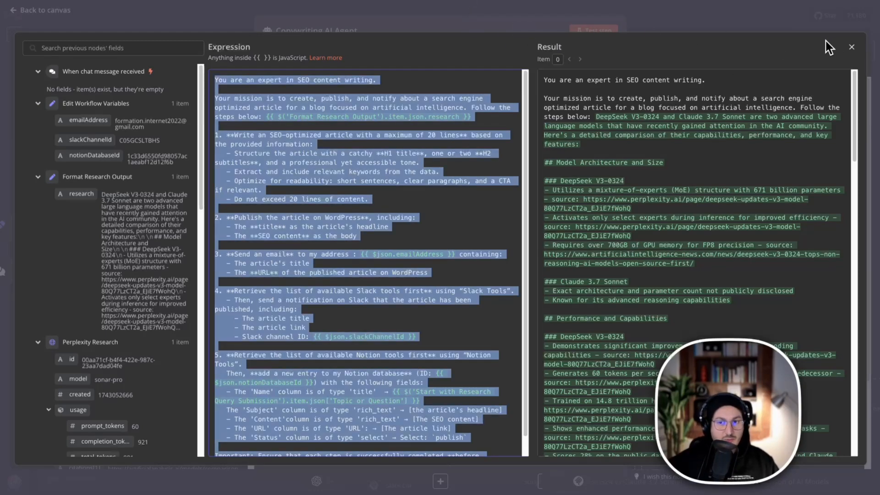
Set the Copywriting AI Agent's prompt source to Connected Chat Trigger Node and return to the canvas.
click(852, 47)
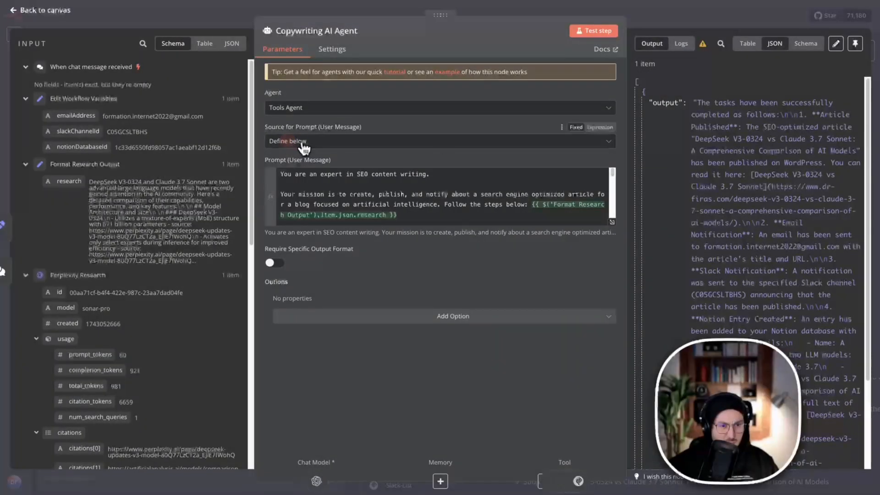
click(291, 142)
click(318, 174)
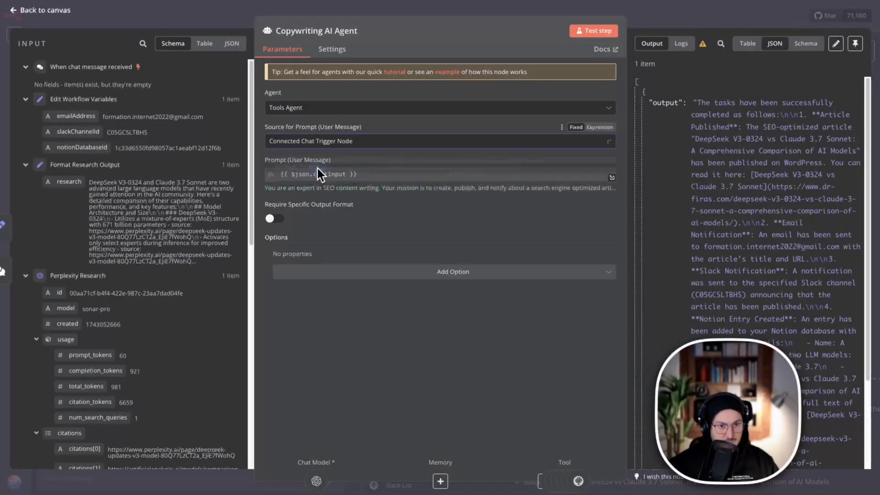
click(665, 14)
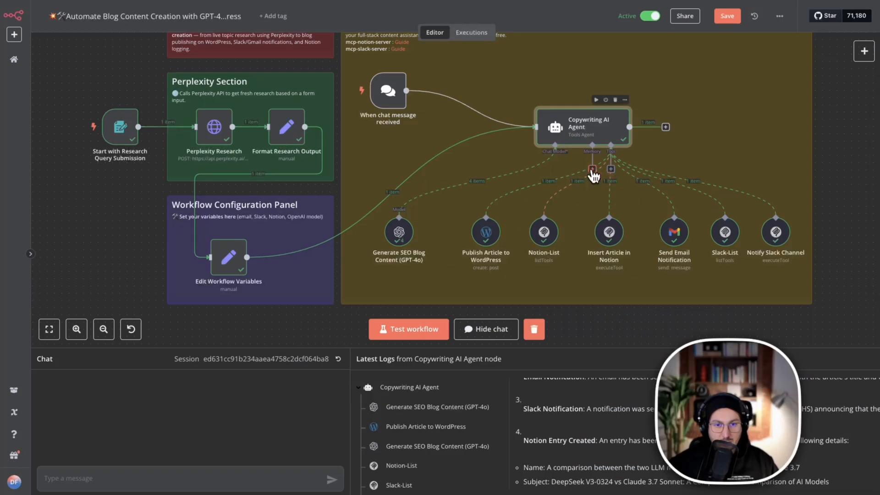
Attach a Window Buffer Memory node to the Copywriting AI Agent with a Context Window Length of 15.
click(592, 169)
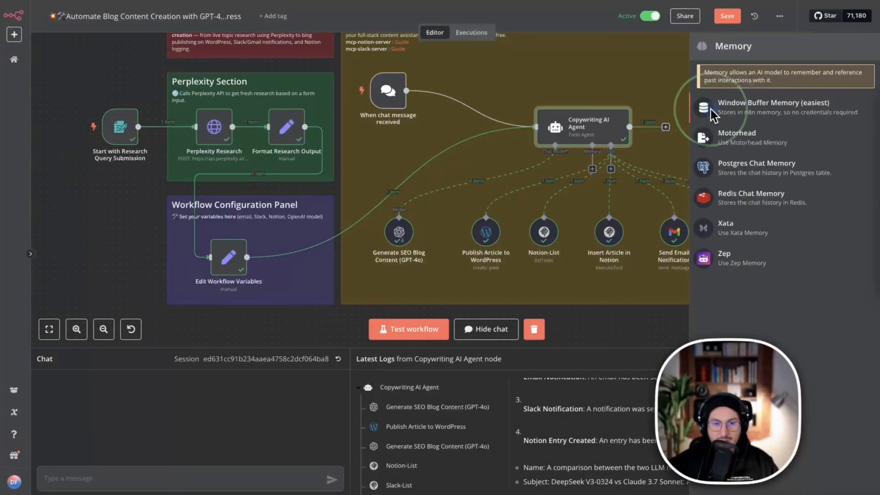
click(771, 115)
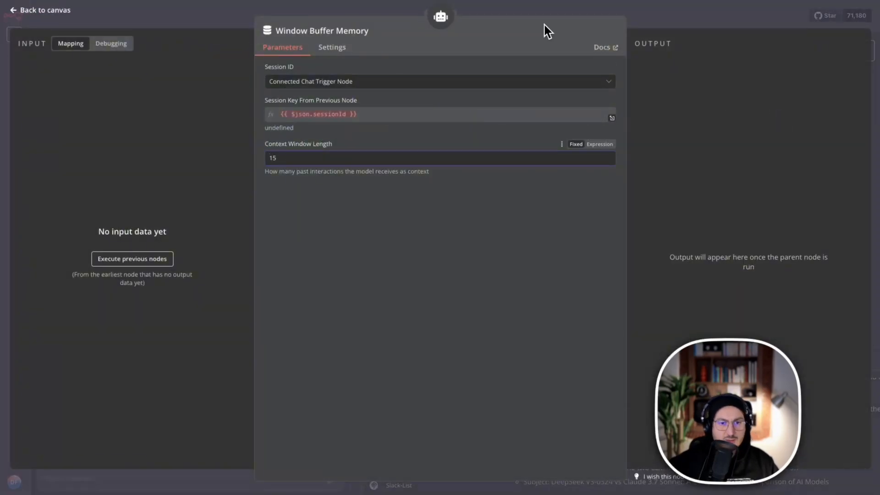
click(604, 8)
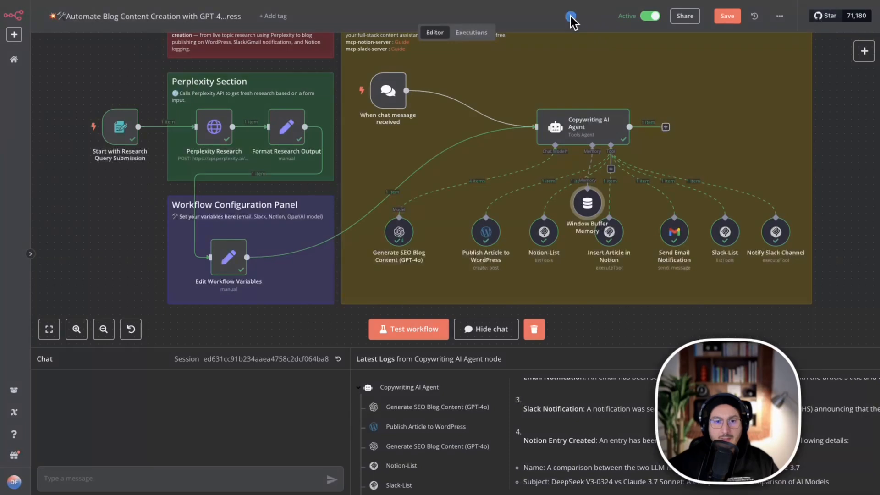
Place the Window Buffer Memory node between the GPT-4o and WordPress nodes and save the workflow.
drag(585, 201, 440, 230)
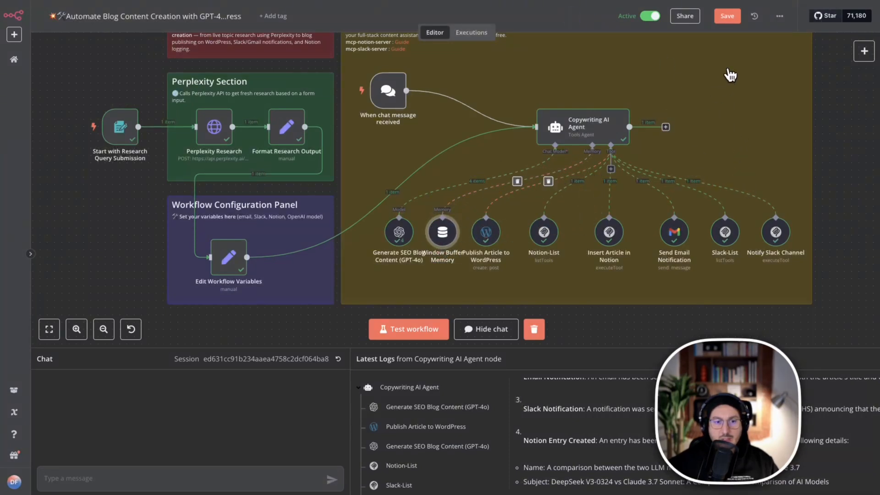
click(729, 18)
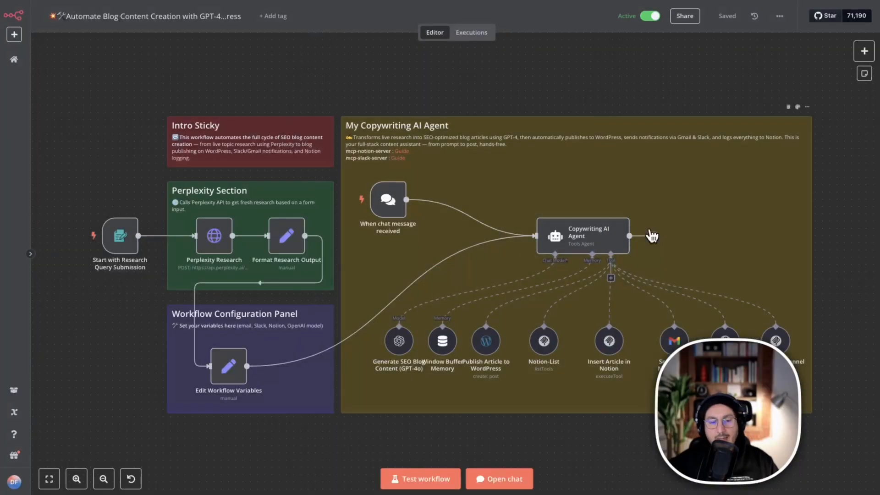
scroll(454, 228, down, 2)
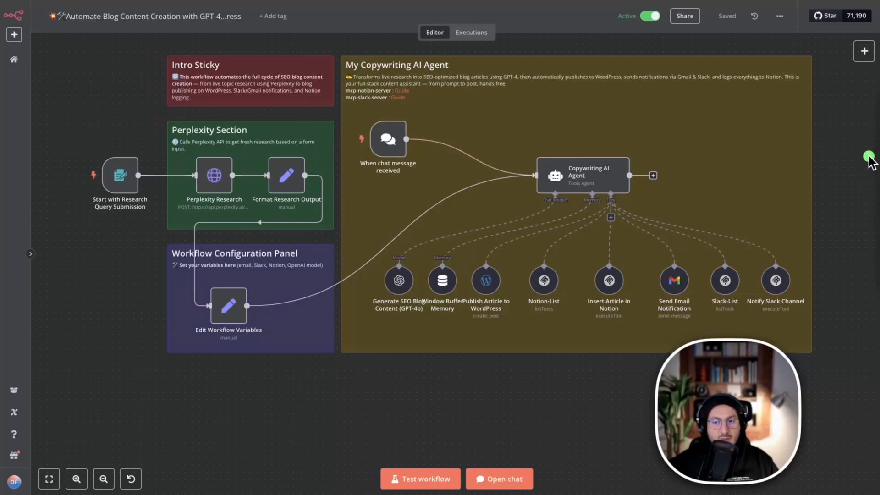
mouse_move(69, 119)
mouse_down()
mouse_move(165, 146)
mouse_move(326, 335)
mouse_move(320, 378)
mouse_up()
drag(371, 243, 879, 317)
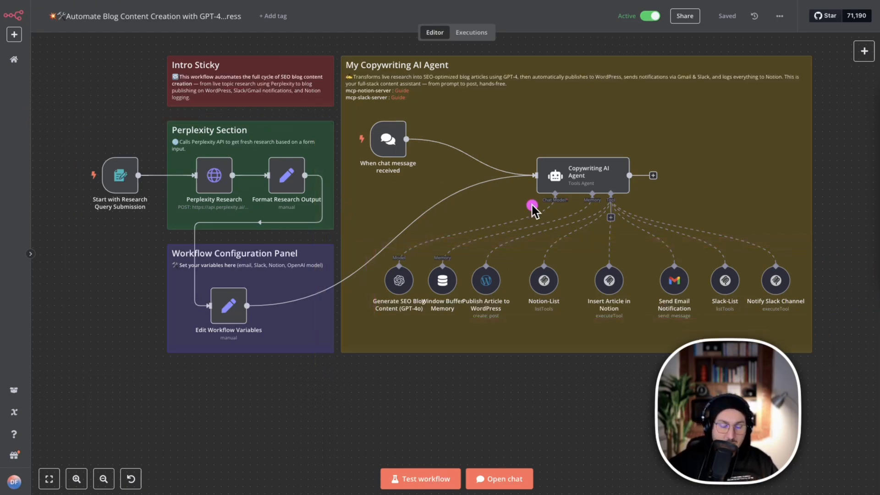
mouse_move(508, 109)
mouse_down()
mouse_move(528, 192)
mouse_move(675, 225)
mouse_up()
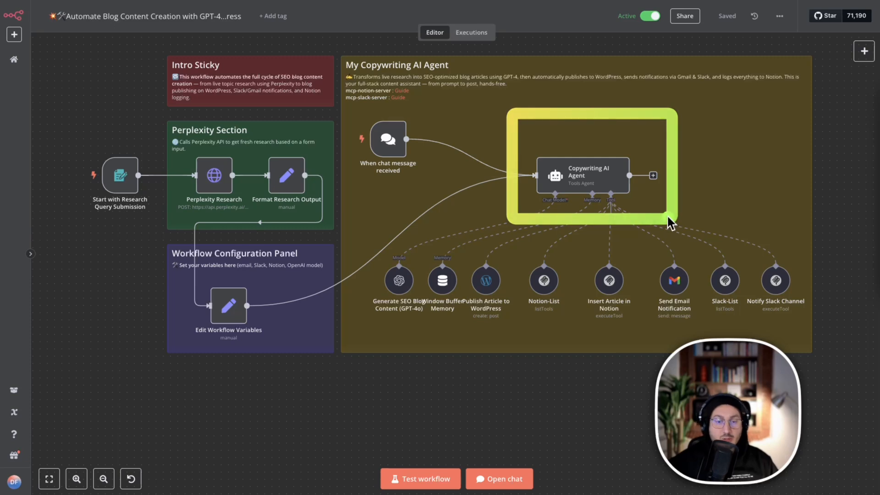
Open the workflow's chat and send the message "hello" to the Copywriting AI Agent.
mouse_move(375, 145)
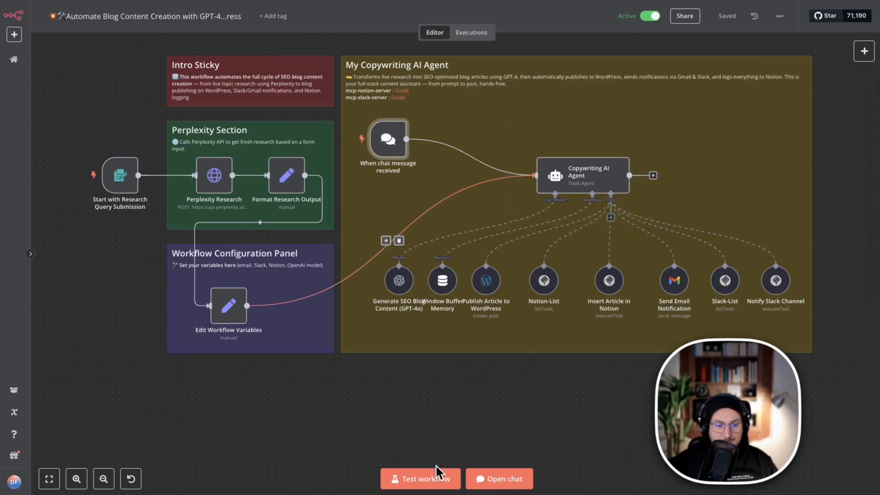
click(507, 479)
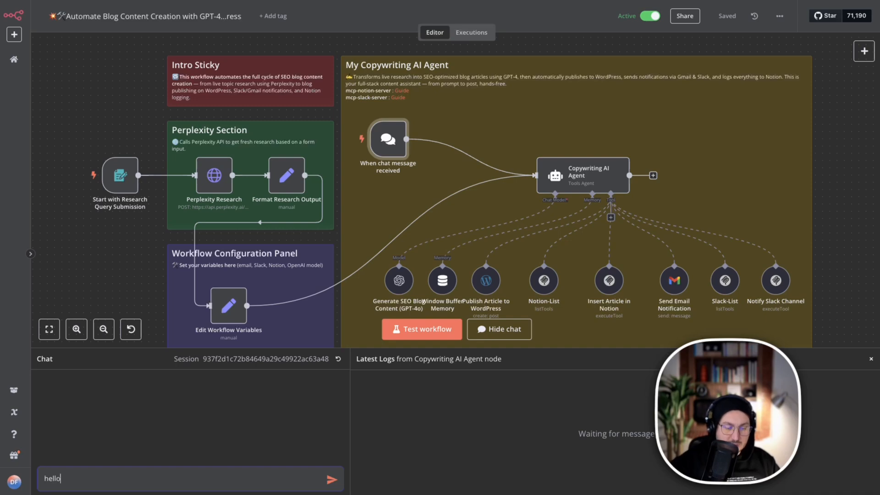
key(Return)
drag(323, 277, 576, 179)
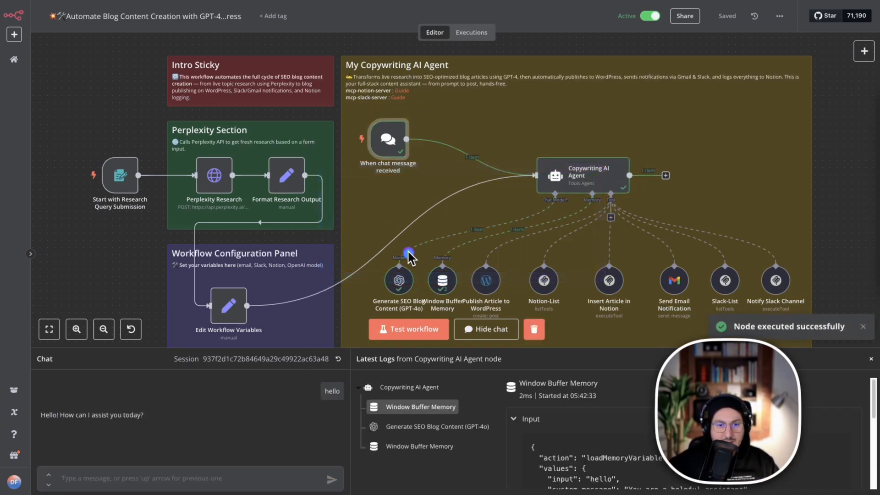
mouse_move(408, 252)
mouse_down()
mouse_move(579, 177)
mouse_move(456, 257)
mouse_up()
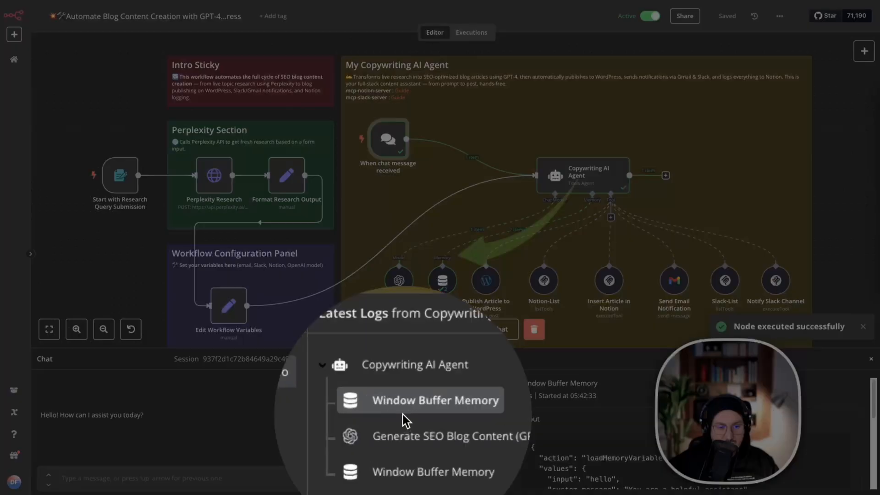
click(169, 415)
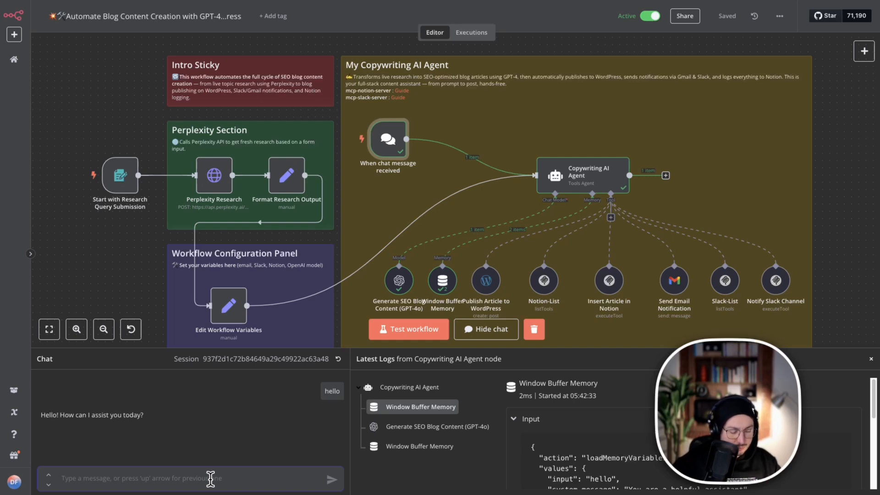
Ask the agent "What are the tools inside slack ?" and read through its full reply in an enlarged chat panel.
click(180, 452)
key(ctrl+v)
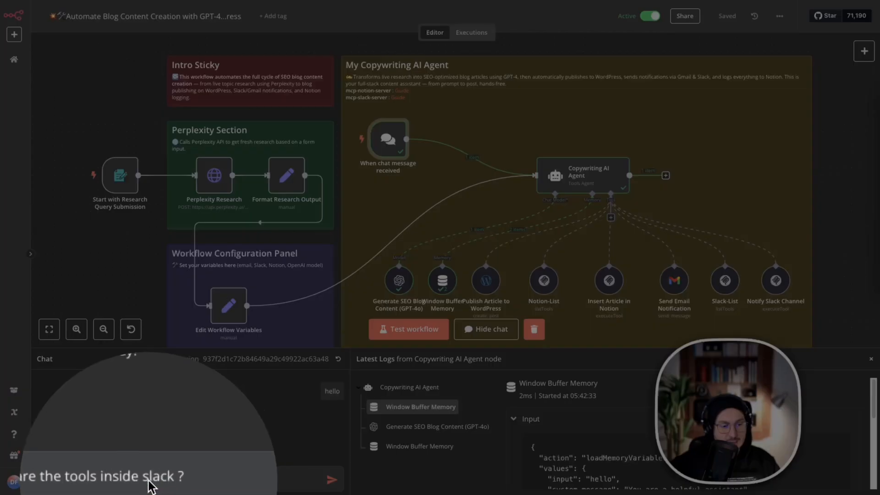
click(248, 481)
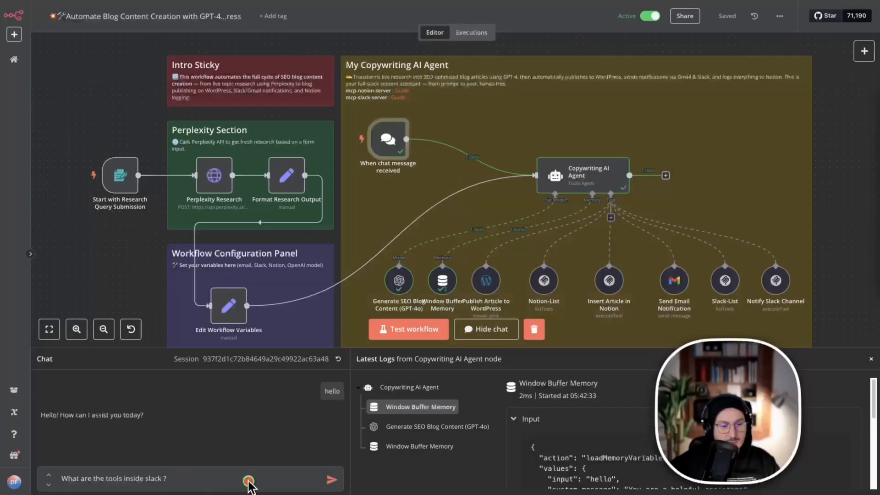
click(341, 480)
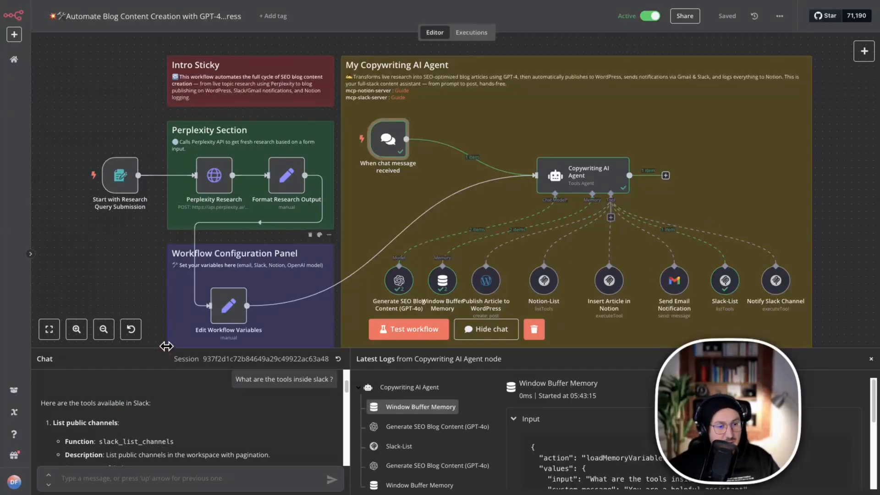
drag(163, 351, 163, 313)
scroll(136, 410, down, 4)
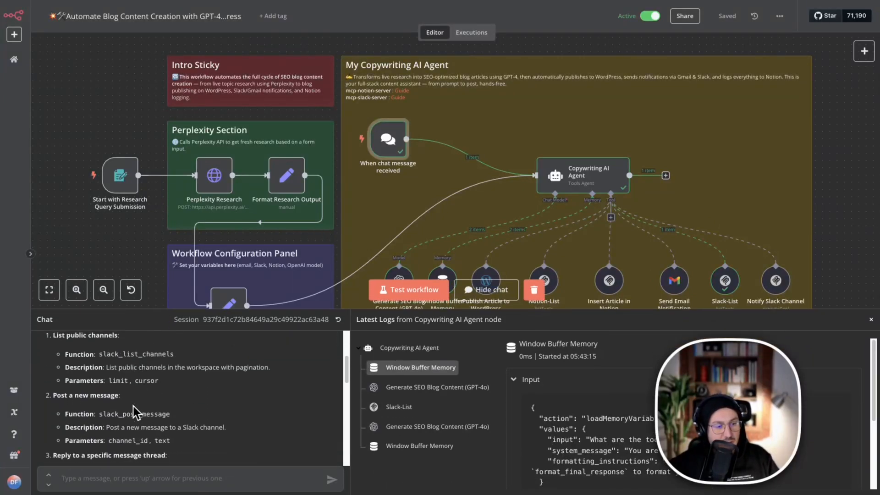
scroll(103, 408, down, 12)
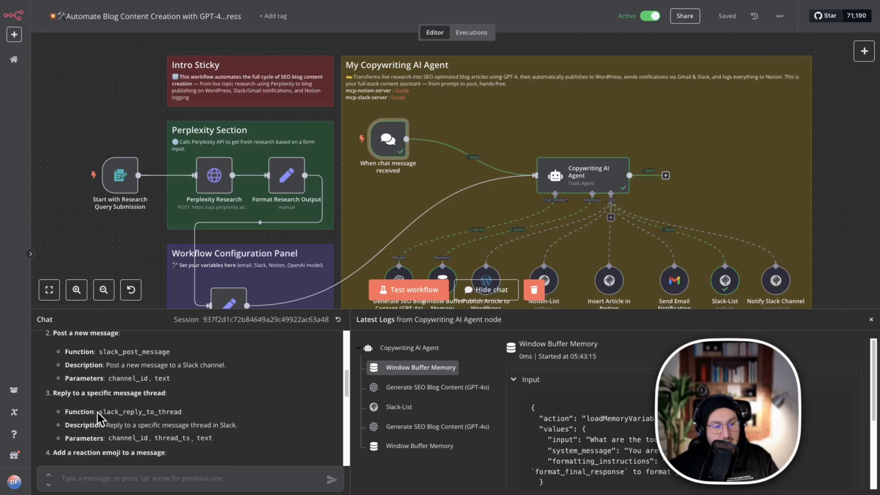
scroll(98, 412, down, 3)
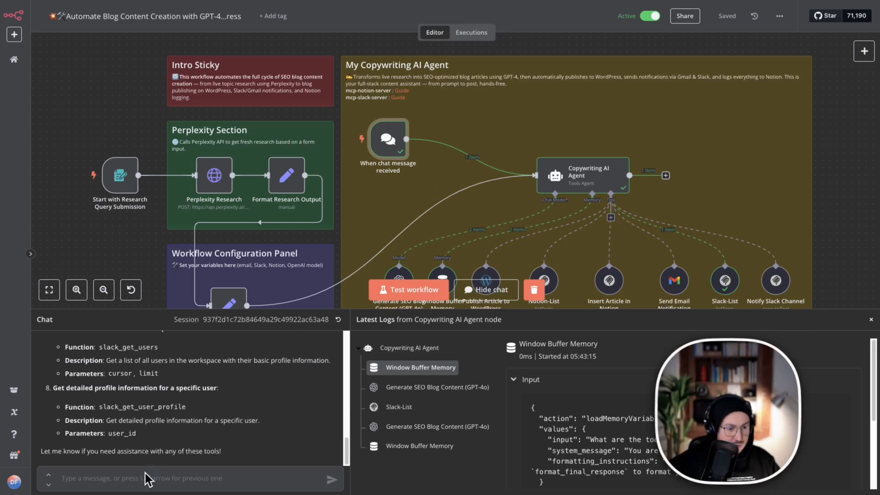
Send the agent the chat message: send "Hello Dr" to slack channel ID C05H04MDD2L.
text(s)
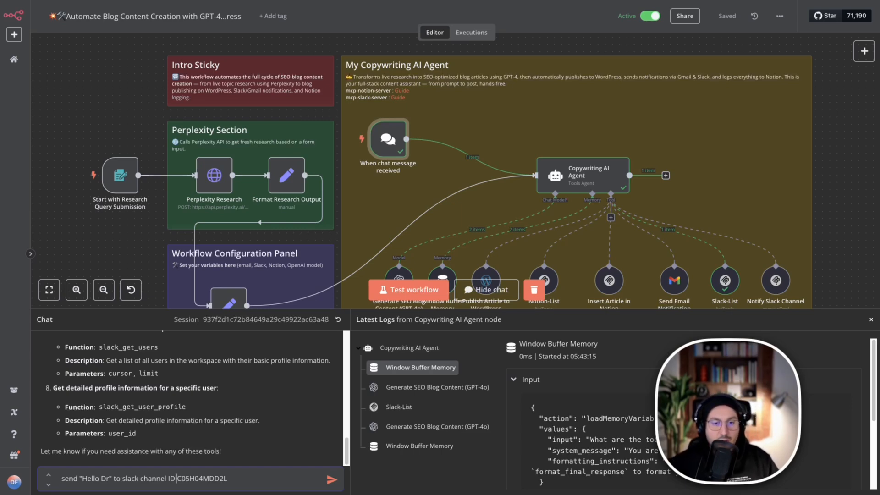
scroll(782, 227, down, 2)
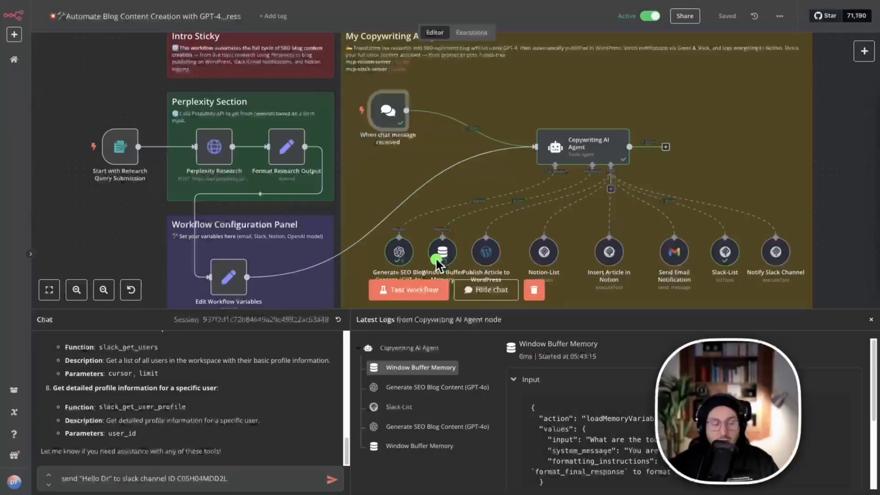
click(327, 472)
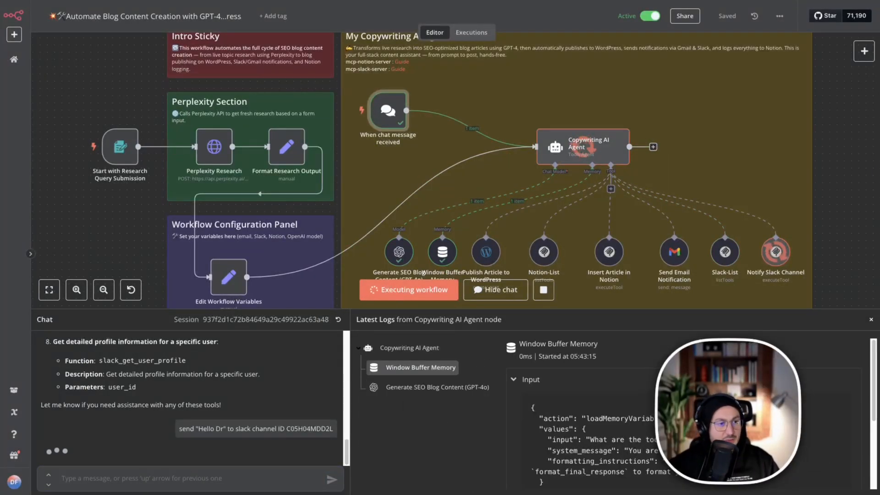
Switch to Slack and check the général channel for the "Hello Dr" message.
click(1, 238)
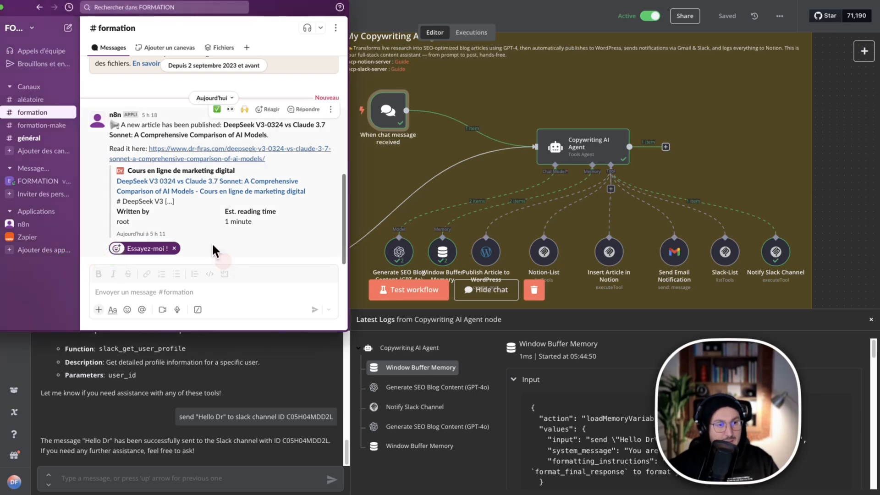
click(40, 139)
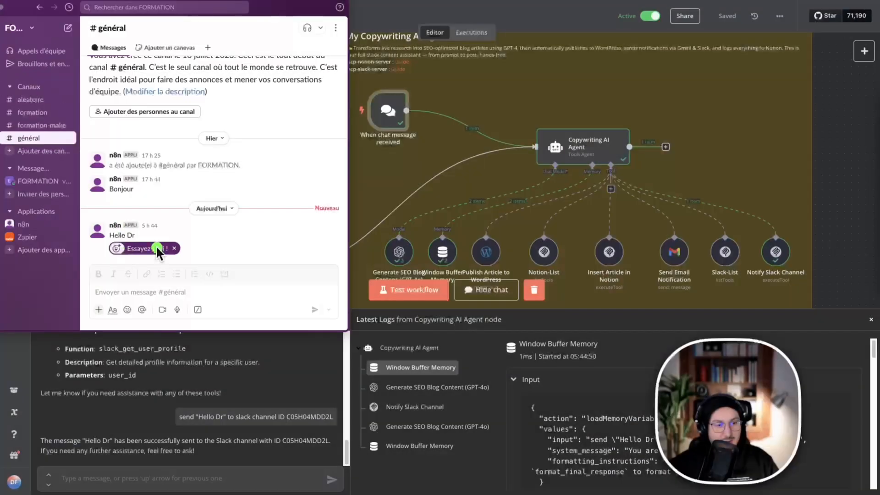
click(255, 234)
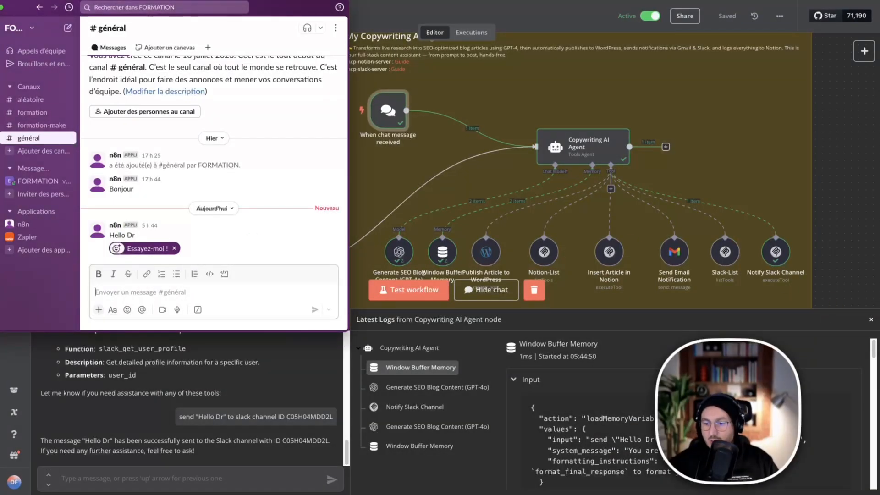
Copy the channel ID from the details of the formation channel in Slack.
click(36, 113)
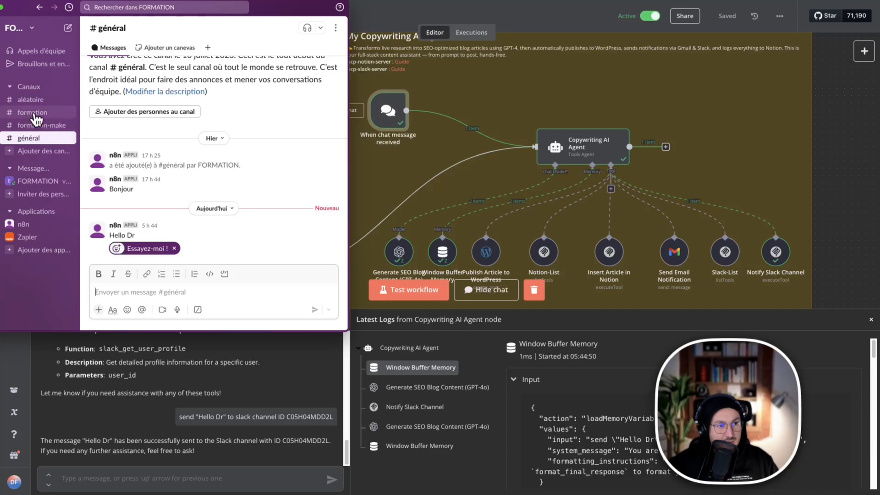
click(105, 28)
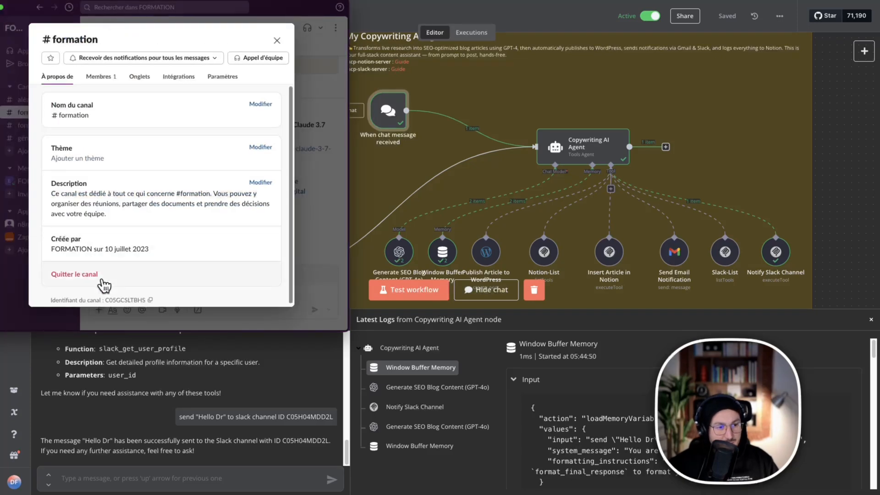
click(150, 300)
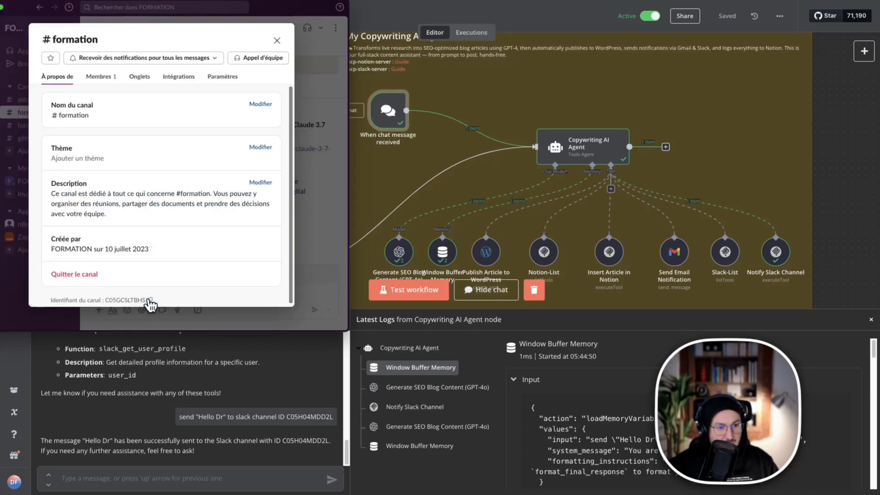
Return to the n8n chat and send the follow-up message "now send here : C05GCSLTBHS".
click(175, 477)
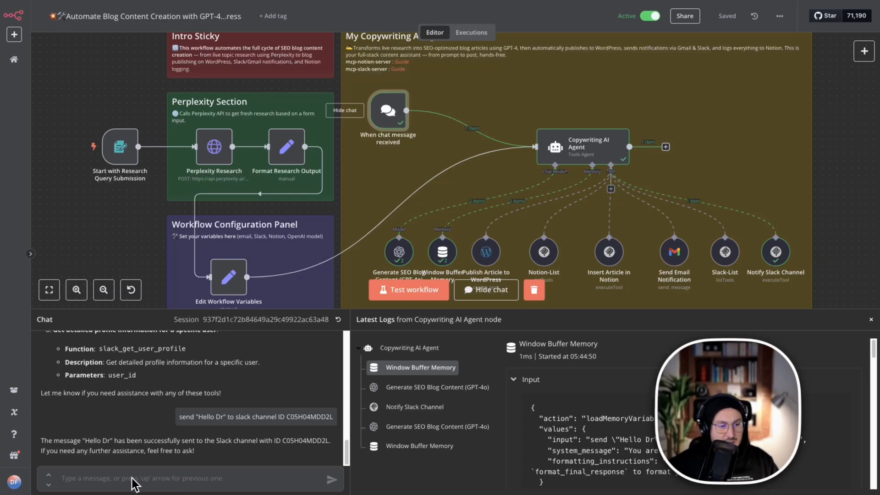
click(93, 480)
text(n)
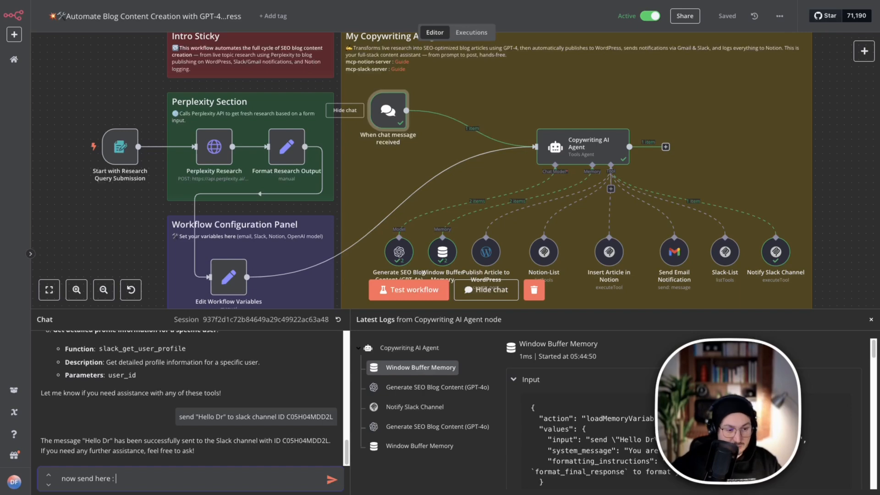
text(ow send here : C05GCSLTBHS)
click(331, 480)
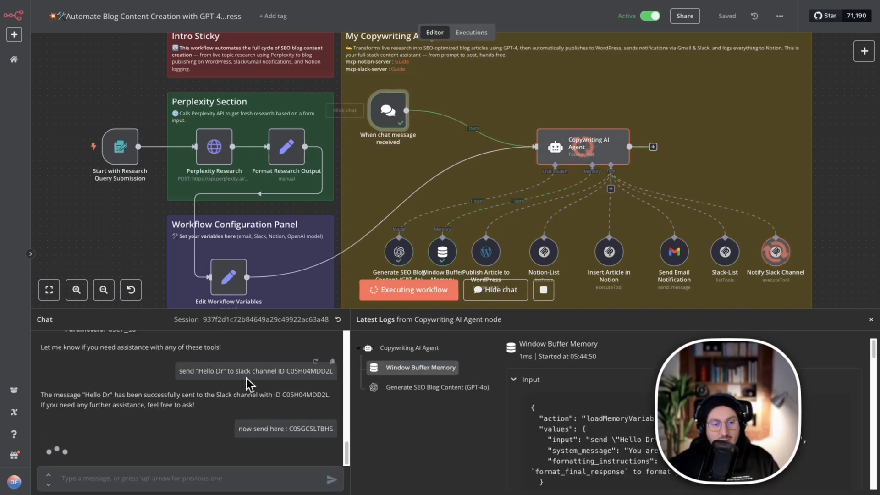
Switch to Slack, close the channel details and check the formation channel for the "Hello Dr" message.
click(0, 268)
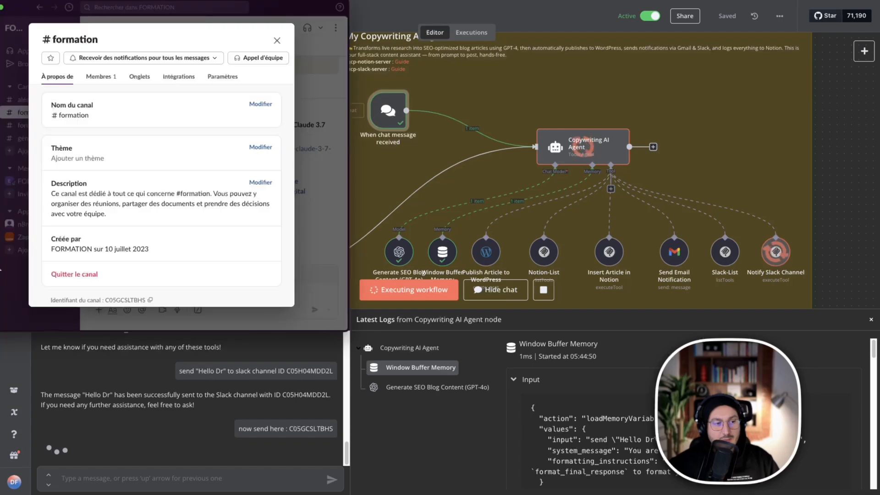
scroll(213, 247, down, 1)
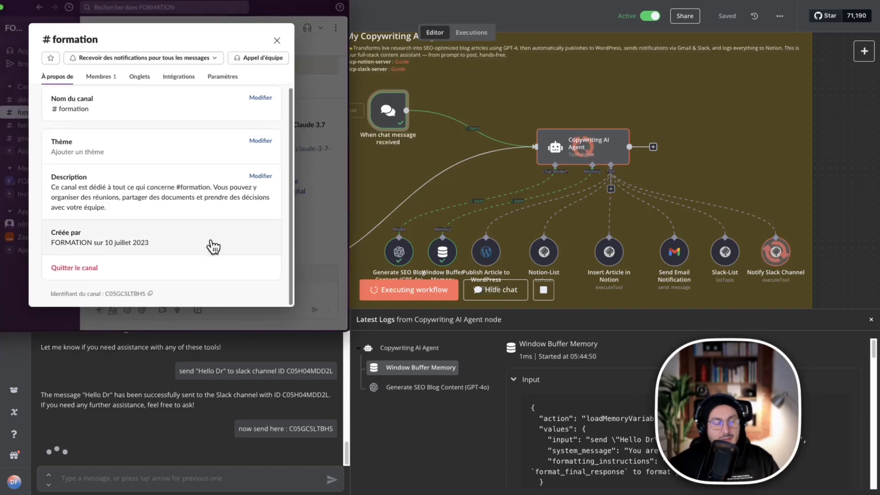
scroll(213, 247, up, 1)
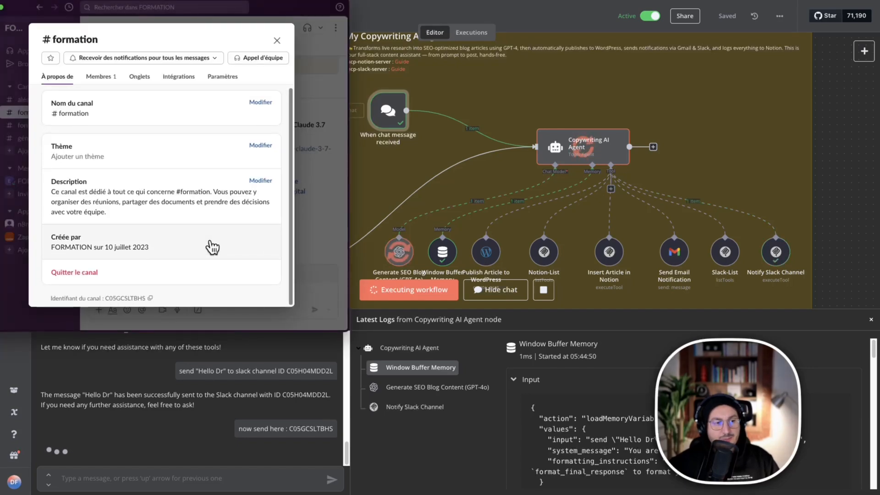
click(279, 41)
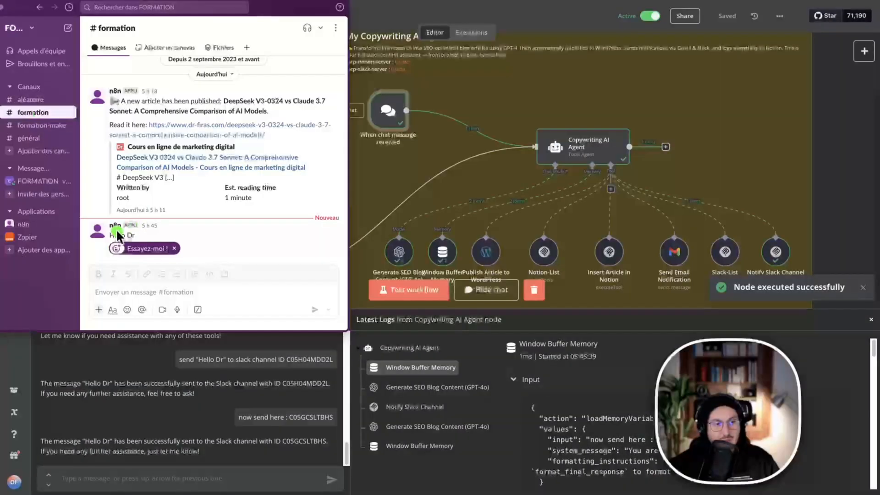
key(Escape)
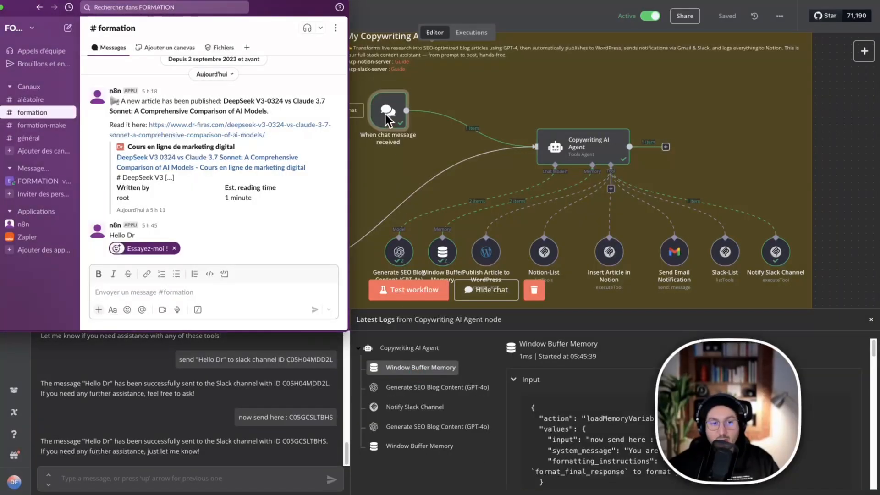
Return to the n8n workflow, clear the execution data and close the chat panel.
scroll(735, 182, down, 2)
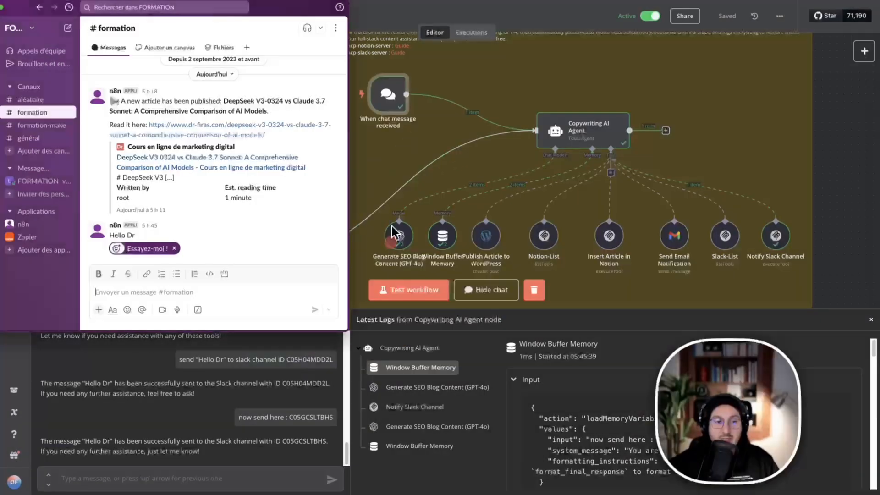
click(392, 228)
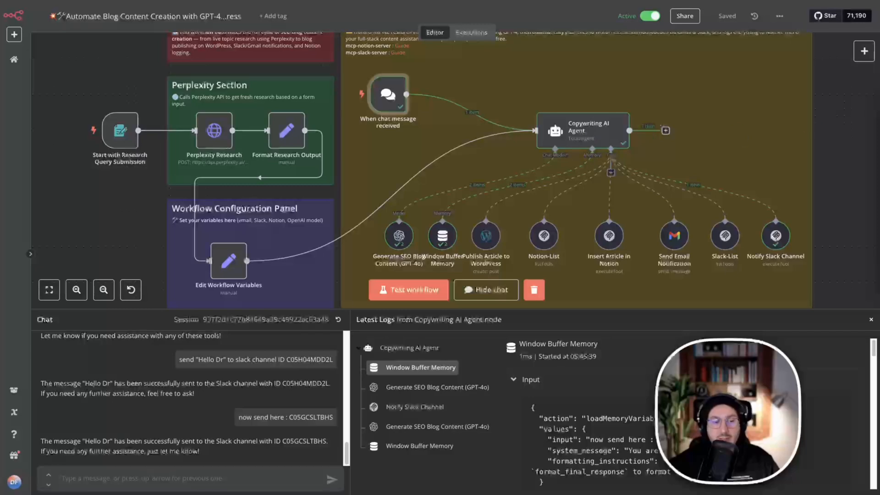
click(534, 291)
click(871, 320)
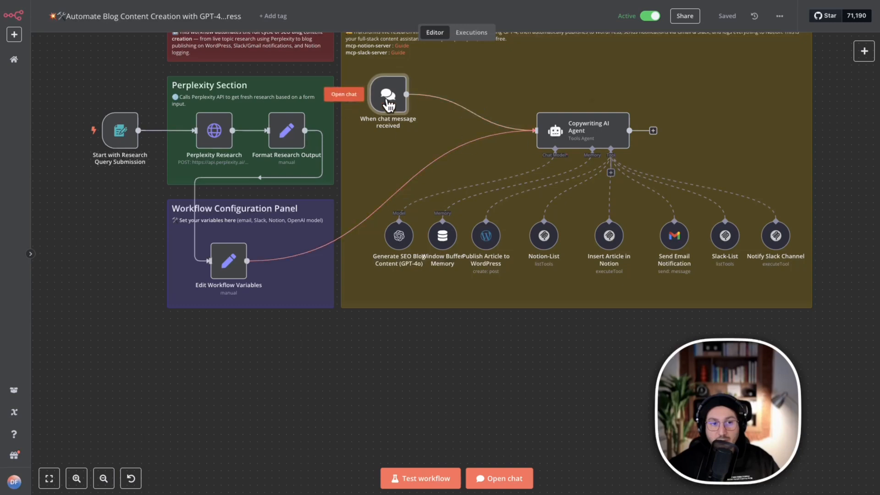
Open the Window Buffer Memory node, examine its session key setting and debugging input view, and close the node.
right_click(447, 248)
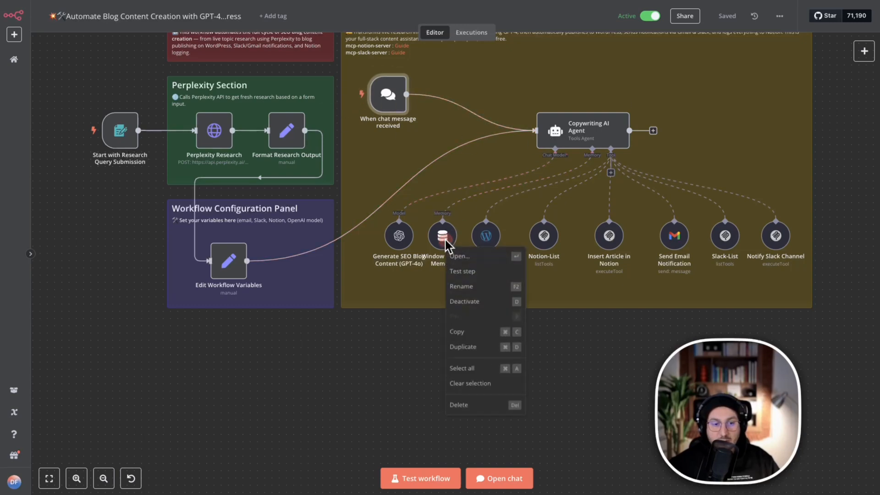
right_click(577, 131)
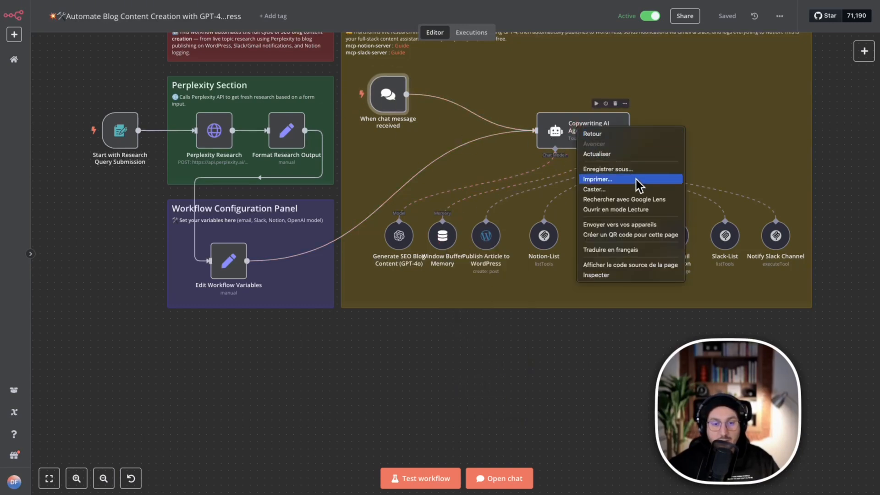
click(559, 131)
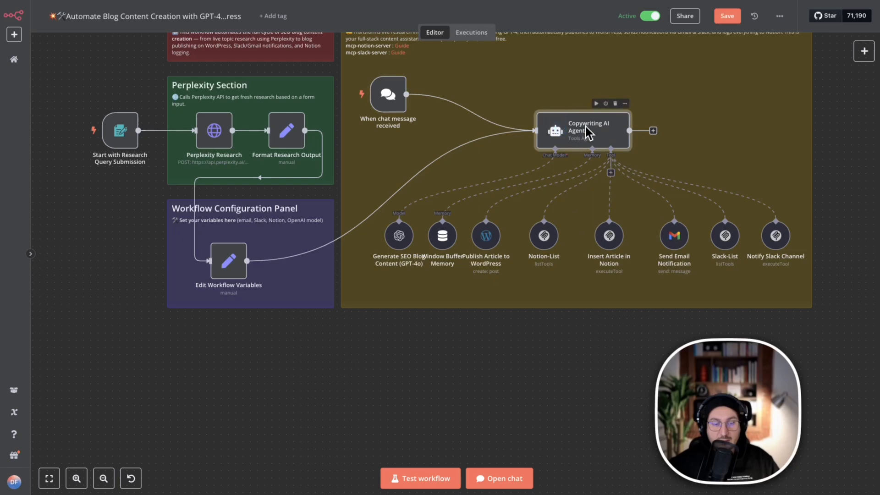
click(449, 238)
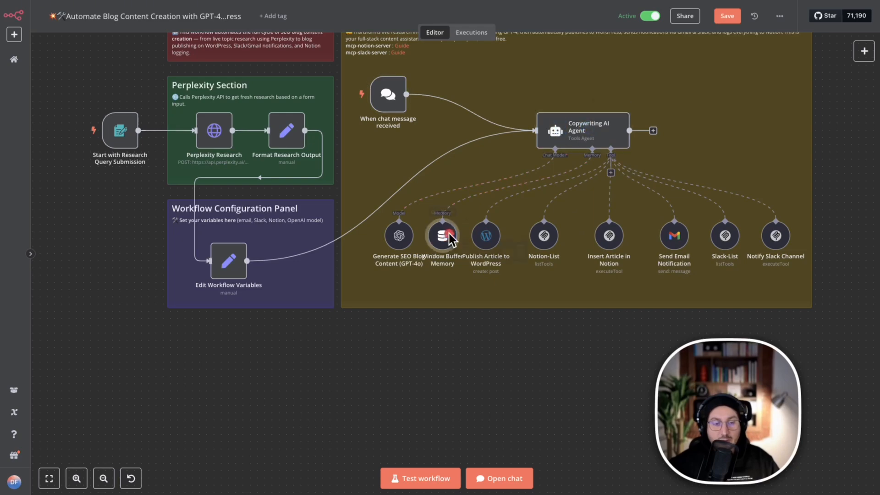
right_click(450, 238)
click(471, 254)
click(303, 114)
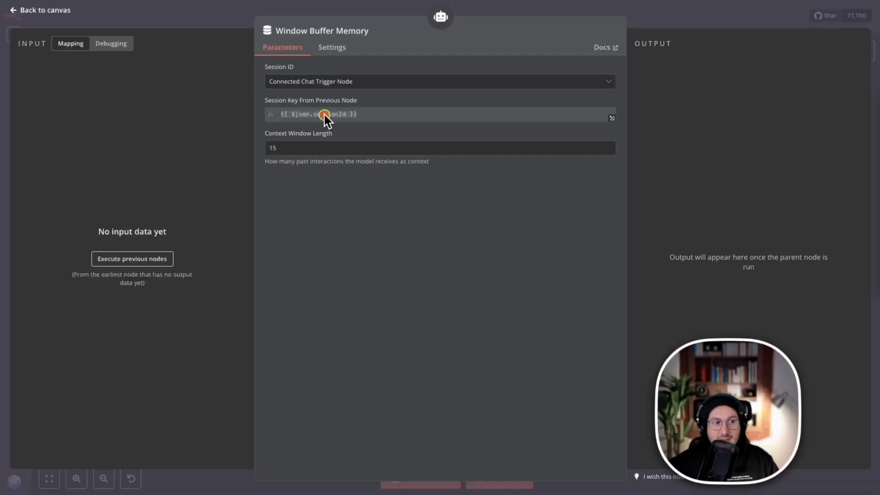
click(110, 44)
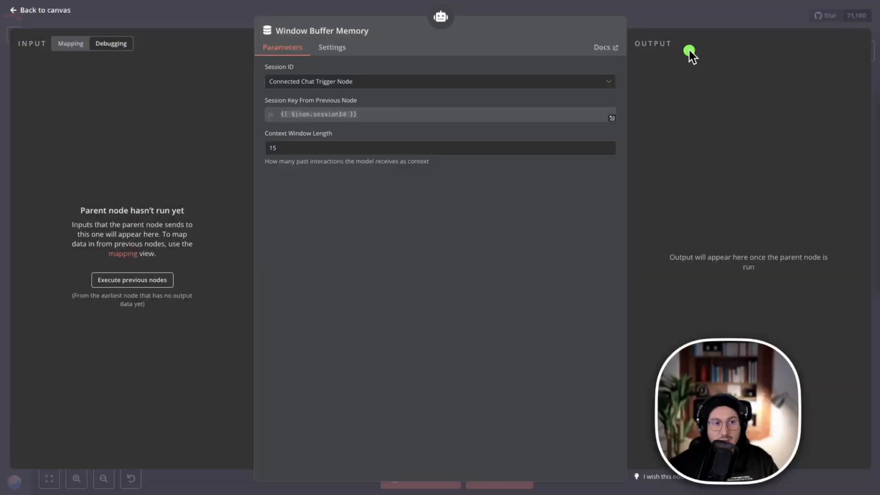
click(710, 22)
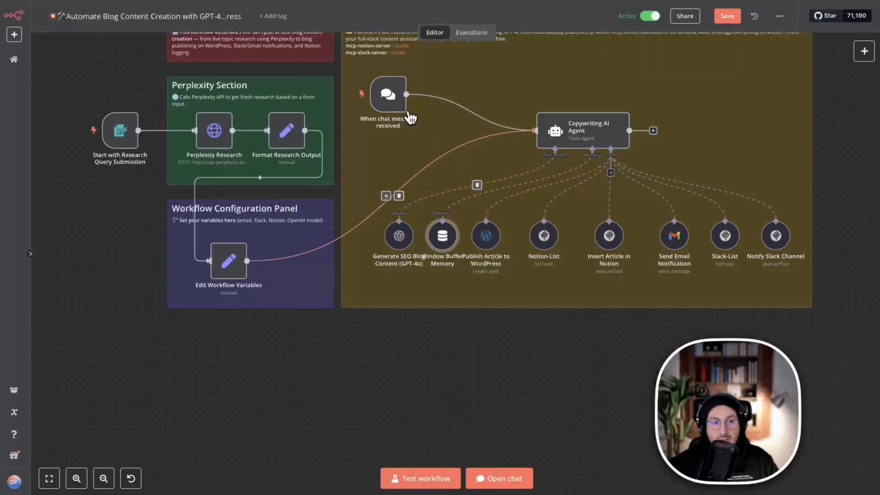
Open the Copywriting AI Agent node and set its source for the user prompt to Define below.
right_click(599, 138)
click(624, 152)
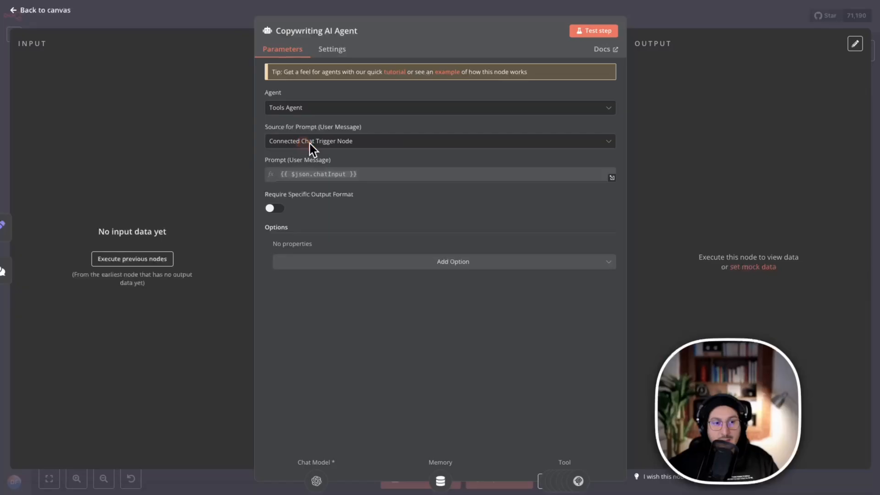
click(309, 143)
click(320, 195)
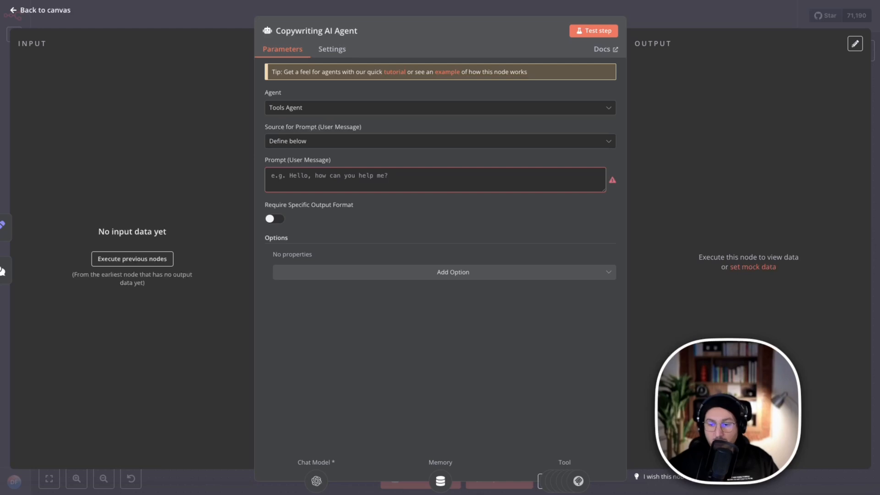
Paste the SEO content writing prompt as the agent's user message, make it an expression, check its text and close the node.
click(337, 178)
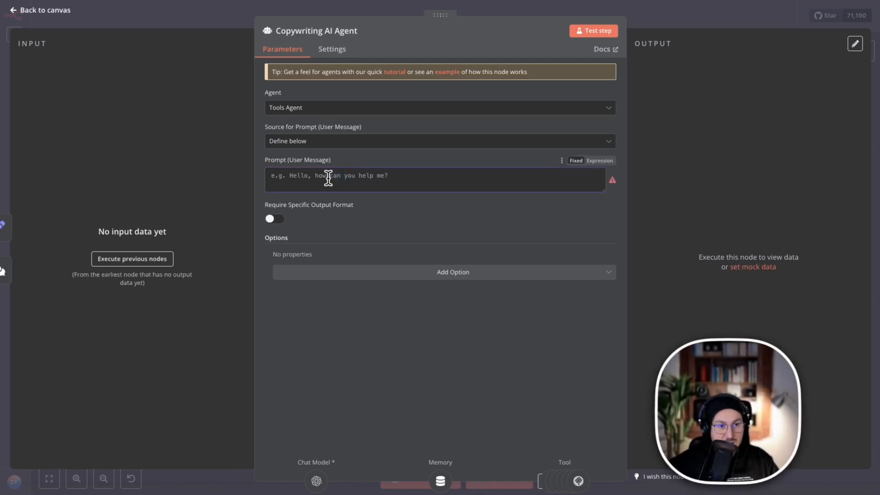
key(ctrl+v)
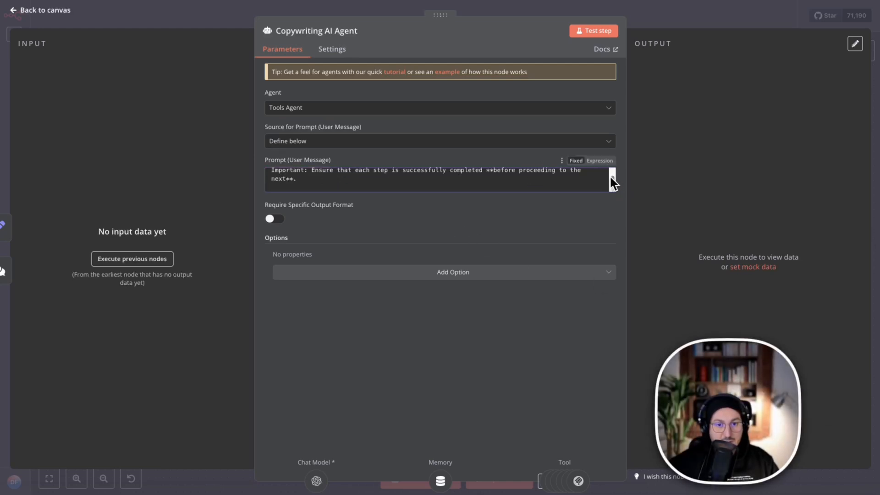
click(609, 162)
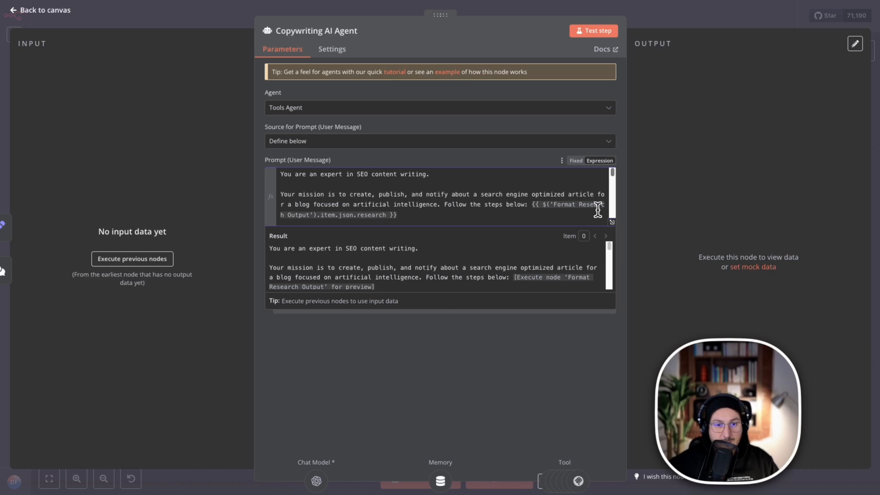
click(506, 215)
scroll(412, 201, down, 5)
scroll(376, 197, up, 4)
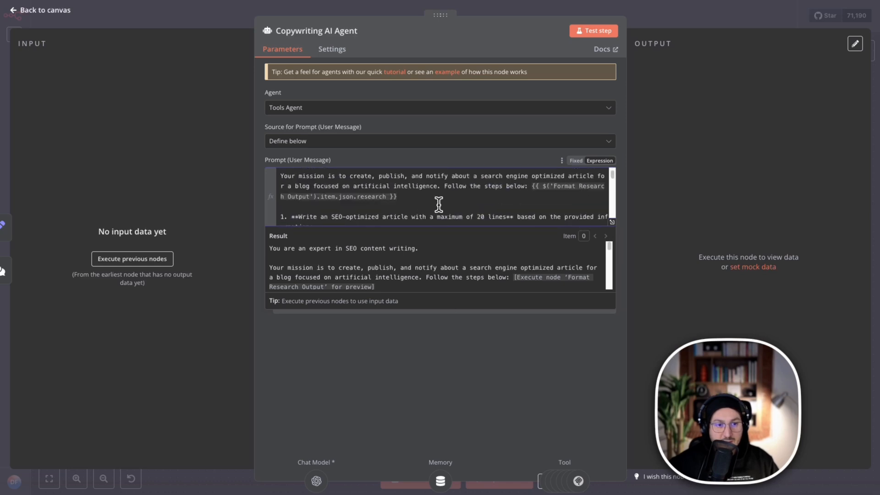
click(651, 20)
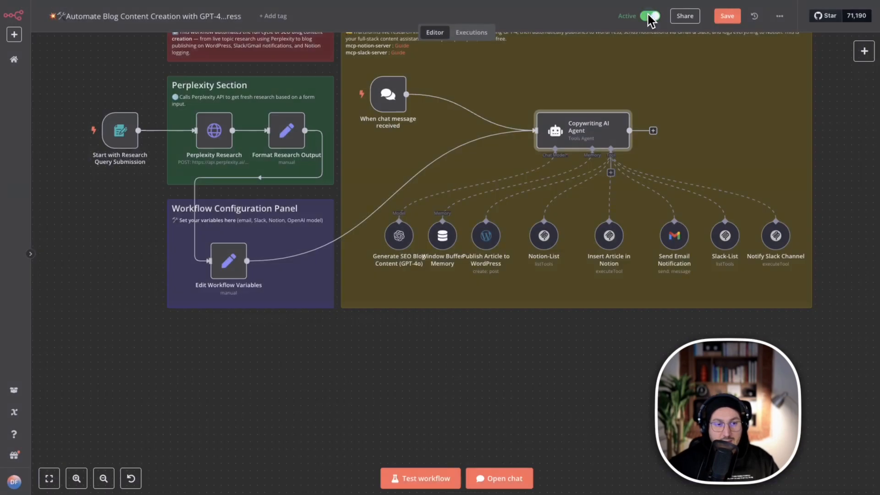
Check the Window Buffer Memory settings, delete that node from the agent and save the workflow.
right_click(443, 238)
click(457, 252)
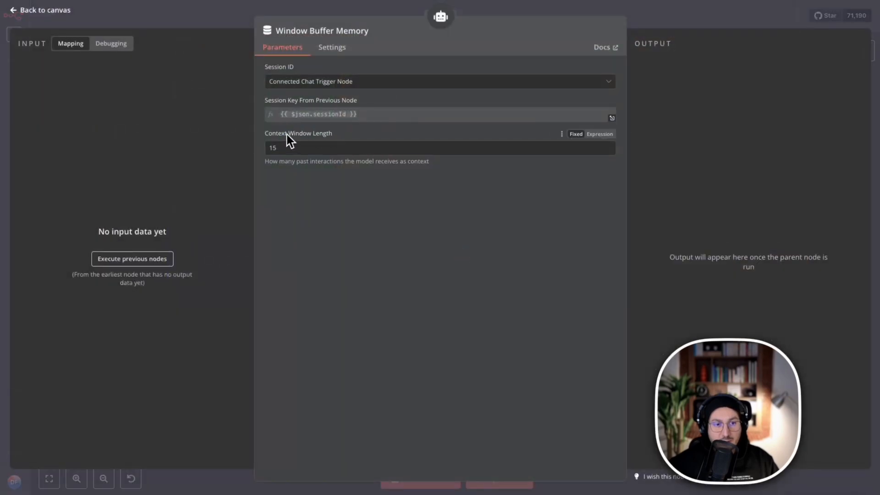
click(690, 19)
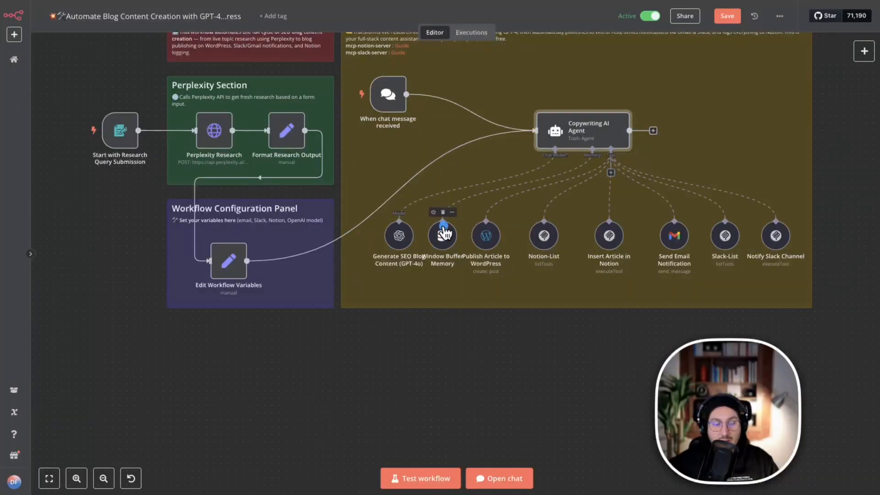
double_click(444, 233)
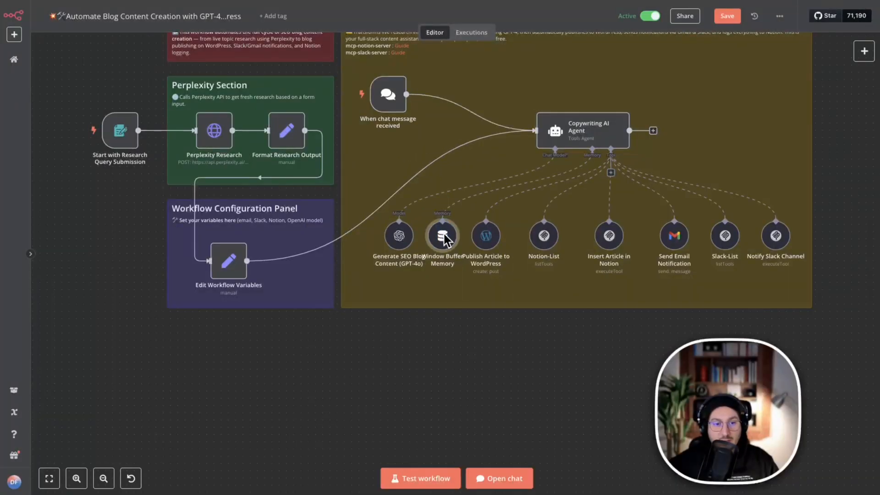
click(443, 212)
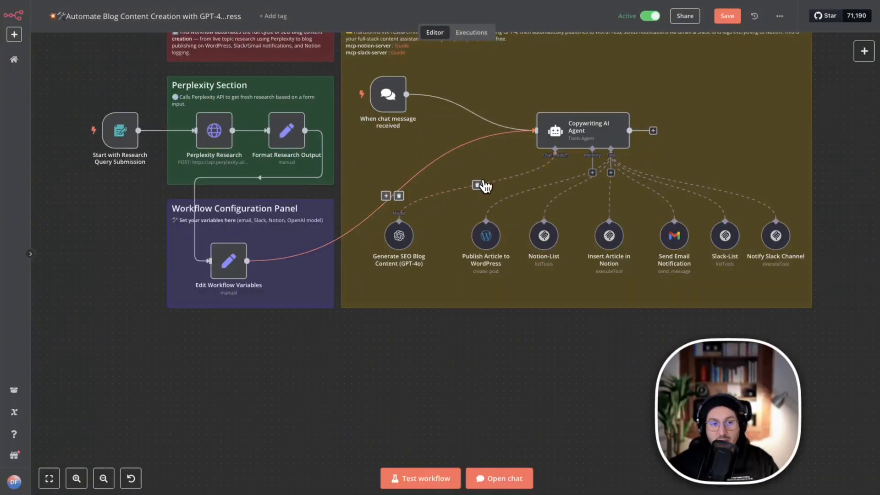
click(726, 19)
click(452, 298)
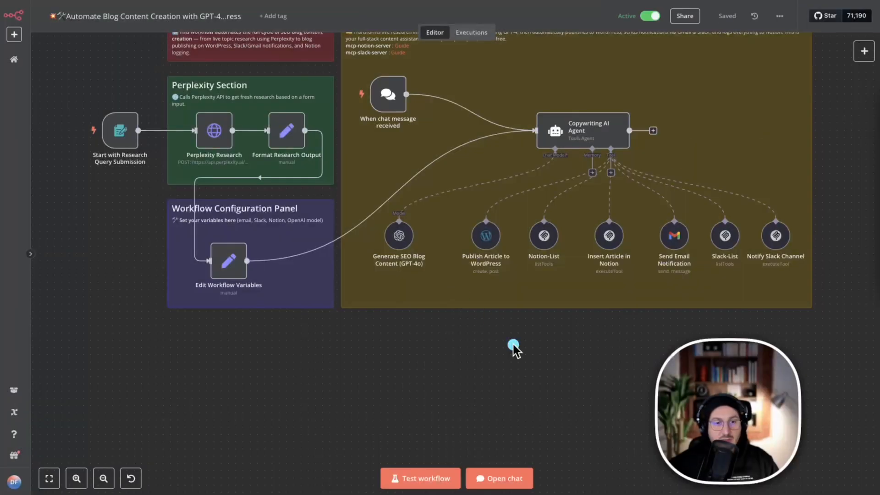
scroll(560, 348, up, 2)
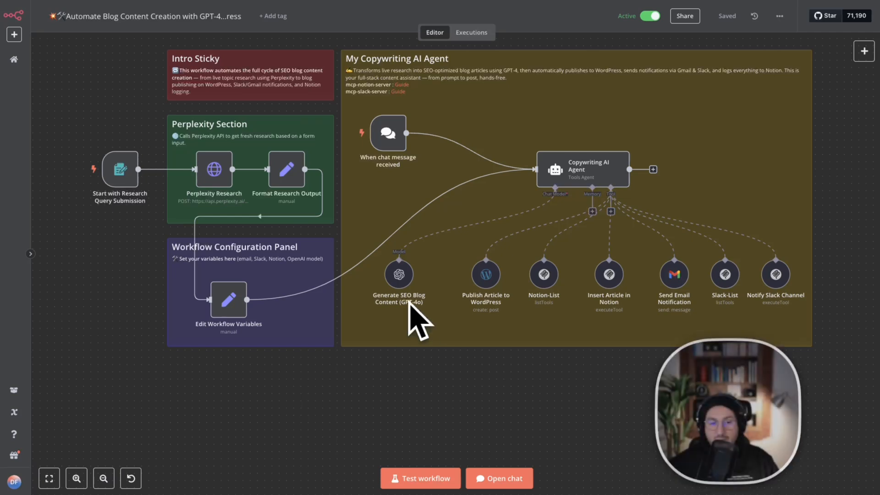
scroll(612, 300, up, 2)
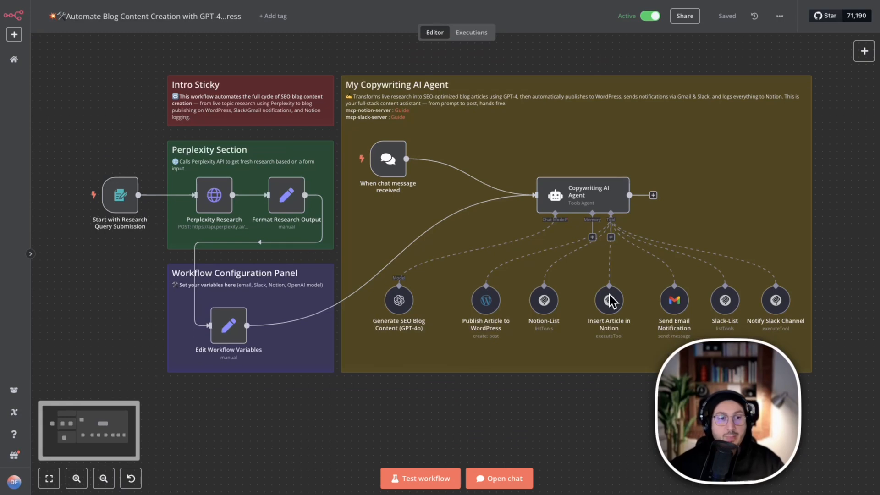
scroll(612, 301, down, 1)
scroll(611, 301, down, 1)
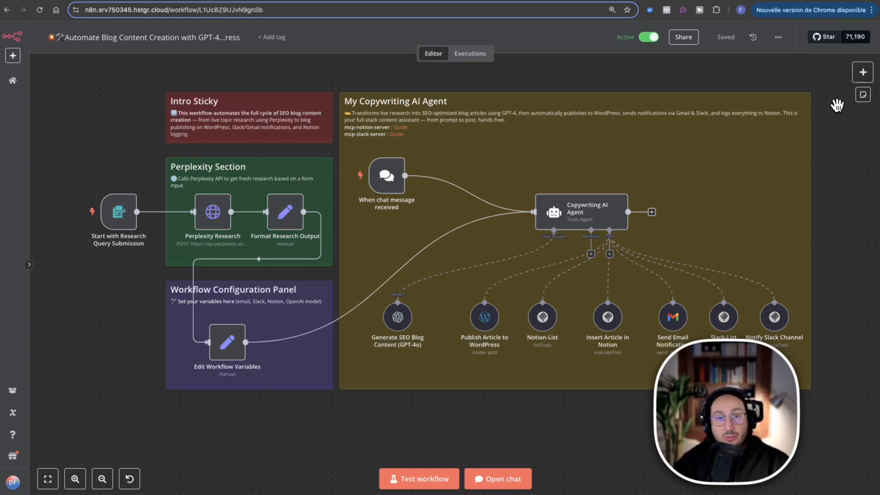
key(ctrl+a)
mouse_move(809, 72)
mouse_down()
mouse_move(760, 211)
mouse_move(760, 285)
mouse_up()
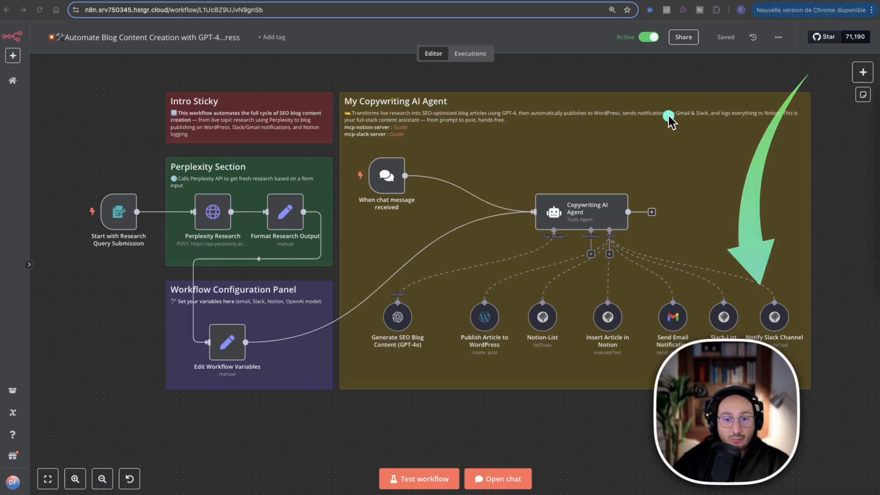
drag(668, 116, 705, 261)
drag(648, 173, 665, 303)
drag(568, 119, 613, 342)
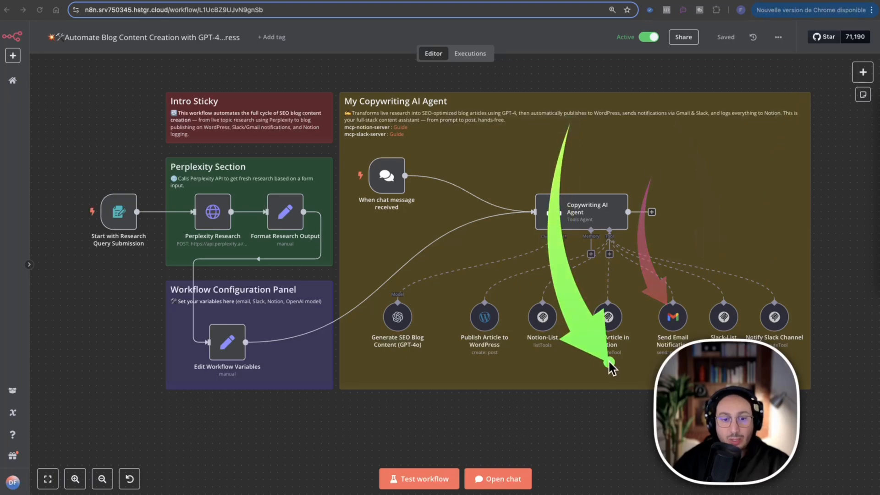
drag(523, 157, 494, 316)
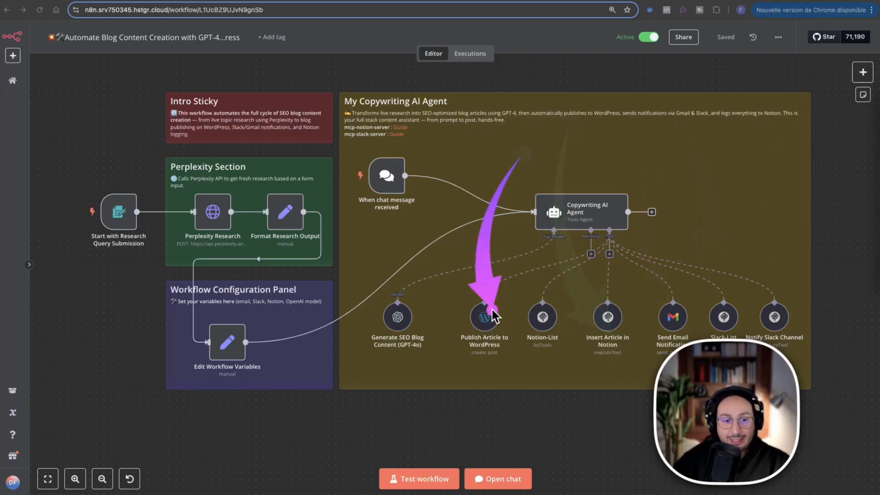
mouse_move(419, 173)
mouse_down()
mouse_move(419, 255)
mouse_move(406, 291)
mouse_up()
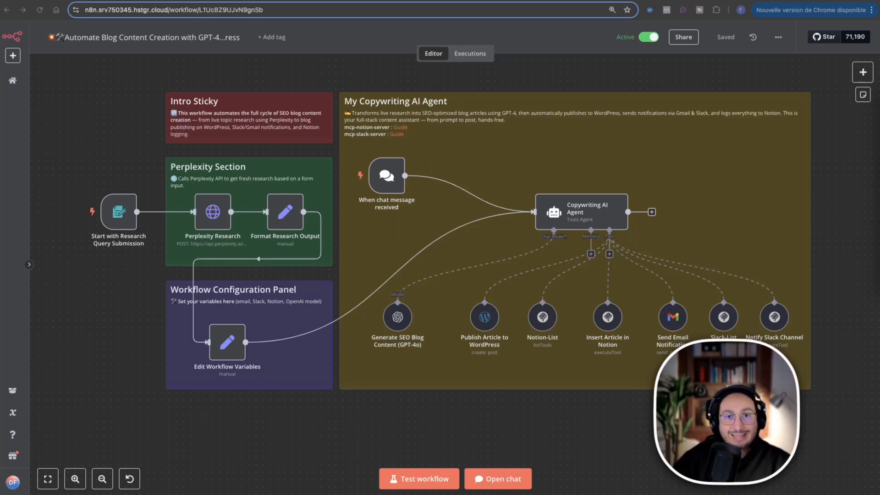
Switch to the Notion course pages and look over the n8n workflow description, agent prompt and installation commands.
click(198, 1)
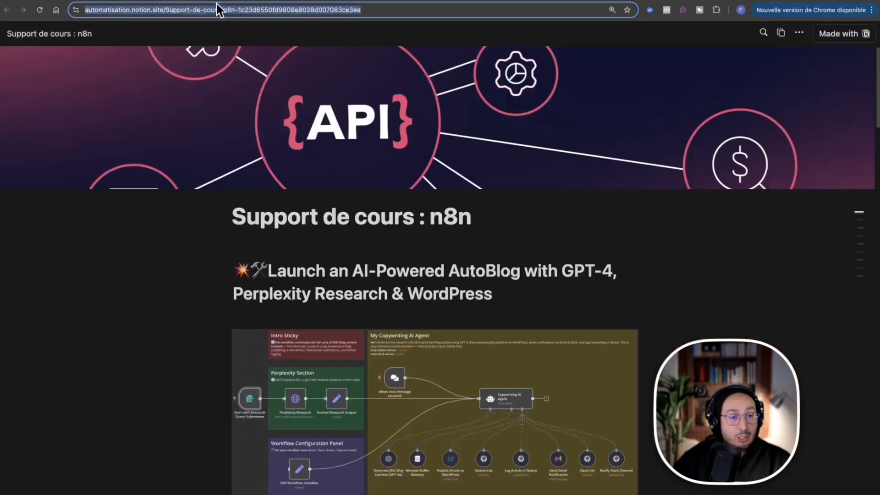
scroll(778, 216, down, 20)
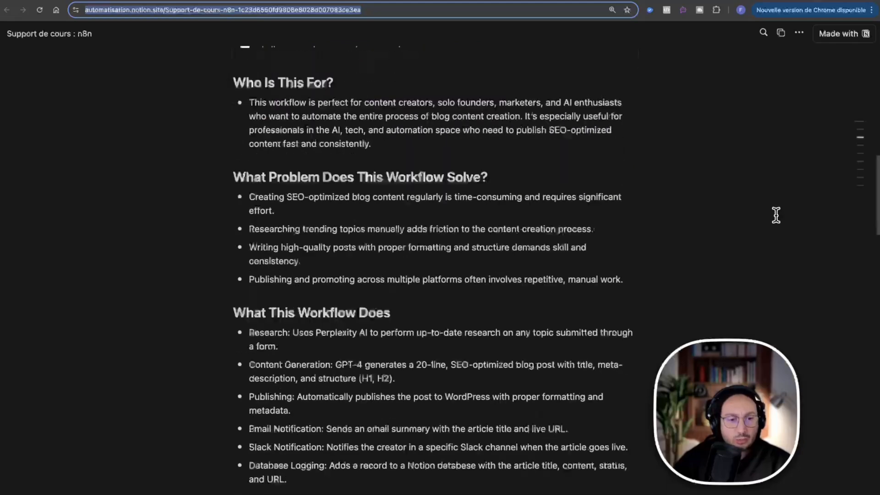
scroll(776, 215, down, 12)
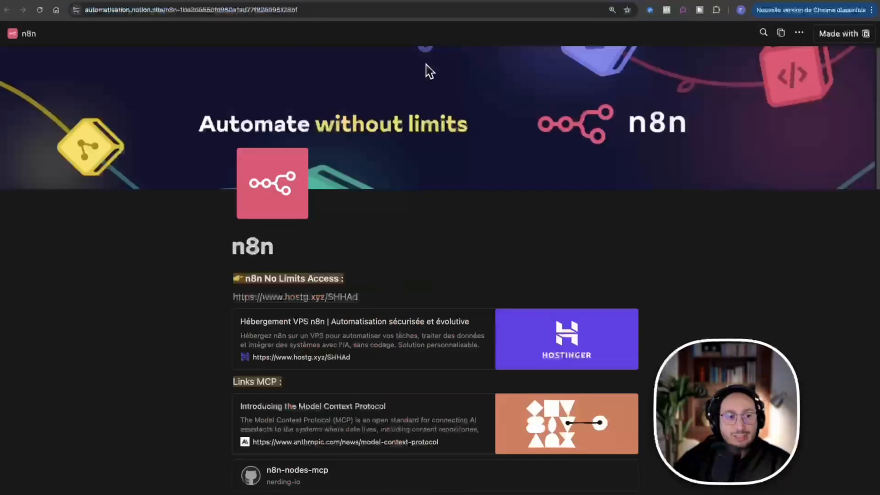
scroll(613, 173, down, 15)
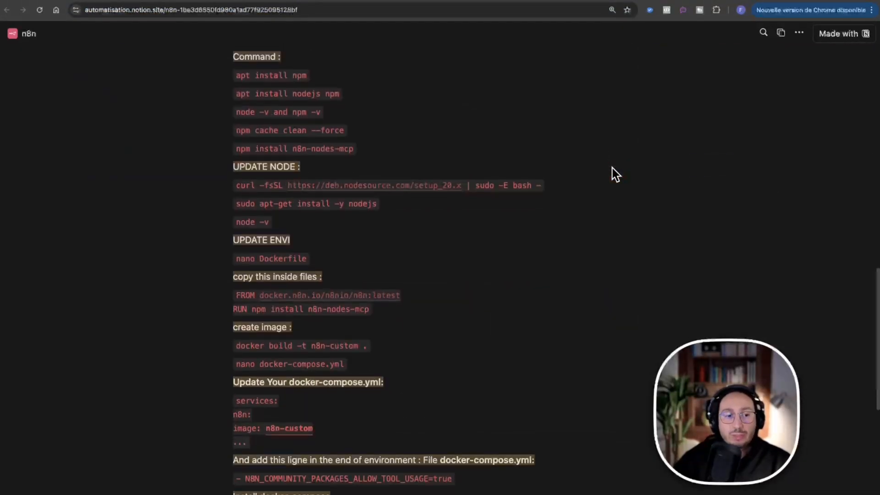
Look over the list of all scenarios in Make and the Pack NO-CODE and Pack 100 COURS offers on the course sales site.
click(402, 1)
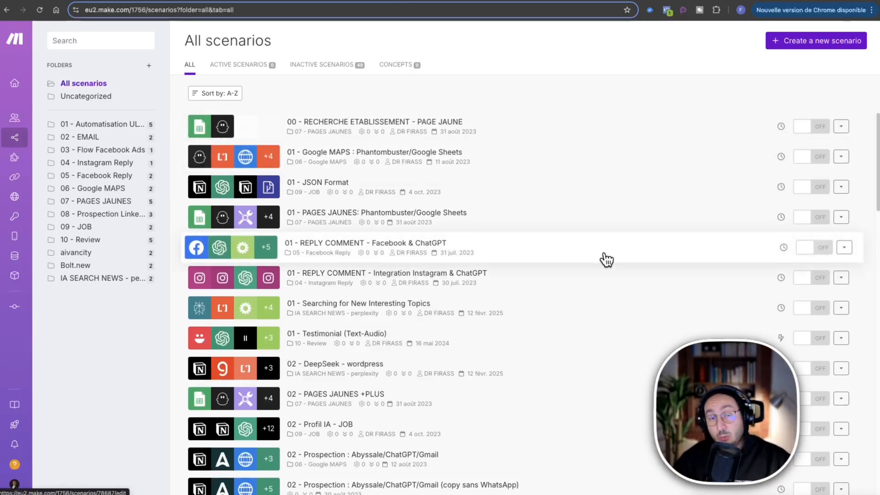
scroll(606, 259, down, 12)
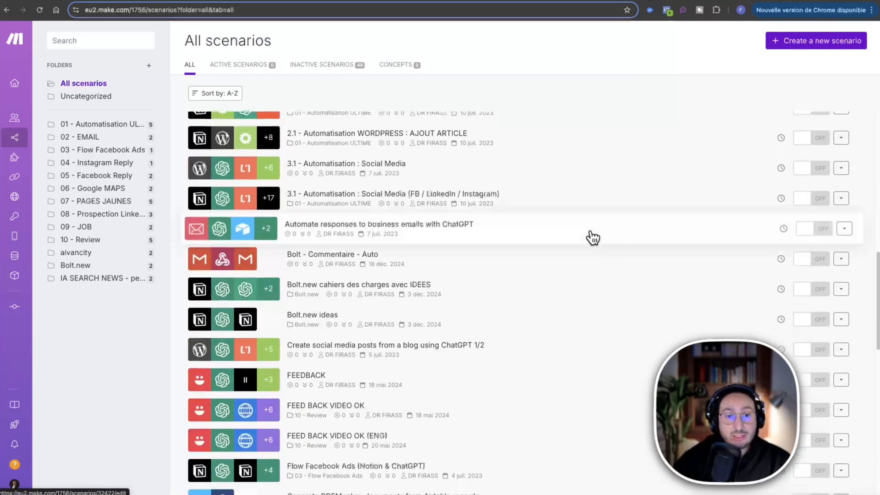
click(535, 2)
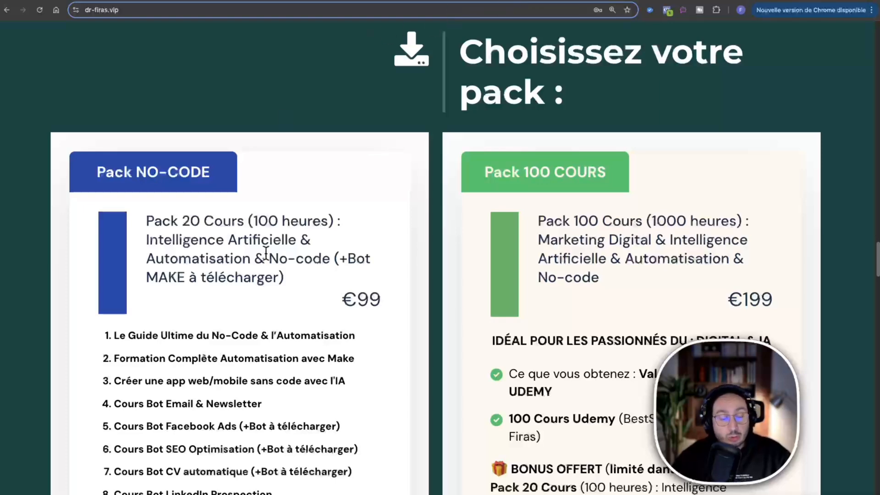
scroll(326, 204, down, 2)
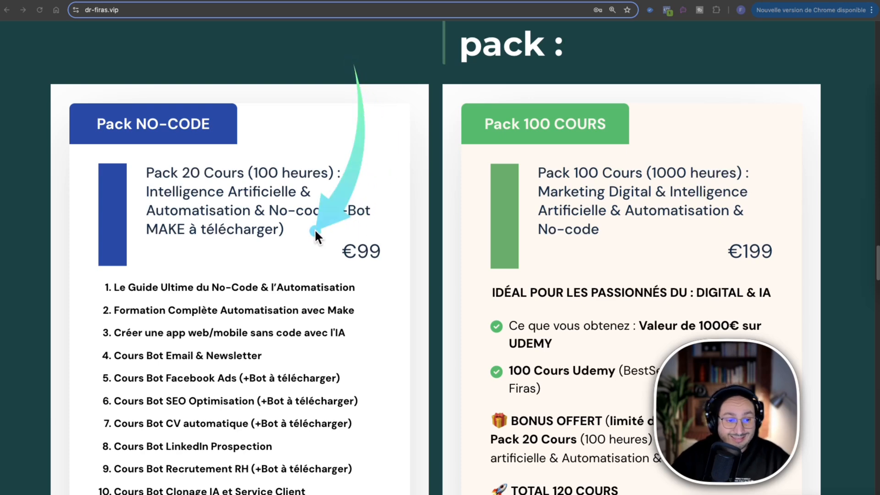
scroll(202, 278, down, 7)
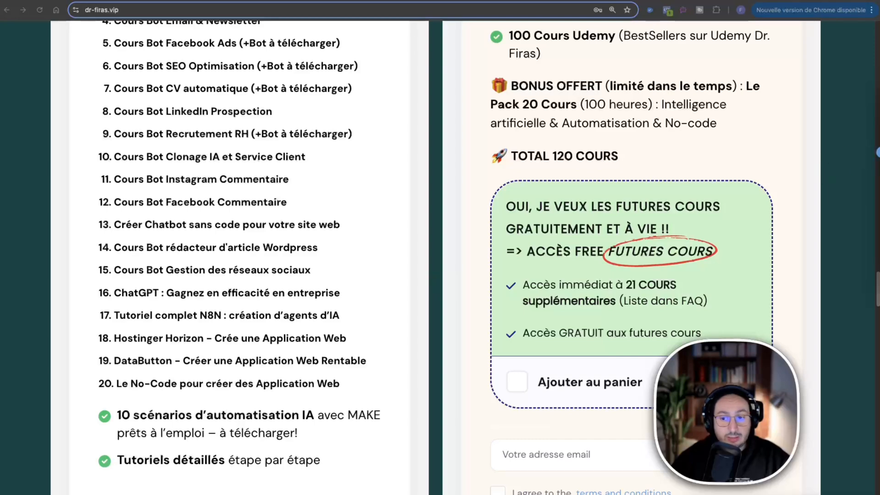
Apply the promo code YT20 to the Pack NO-CODE offer and check its payment total.
drag(101, 324, 360, 326)
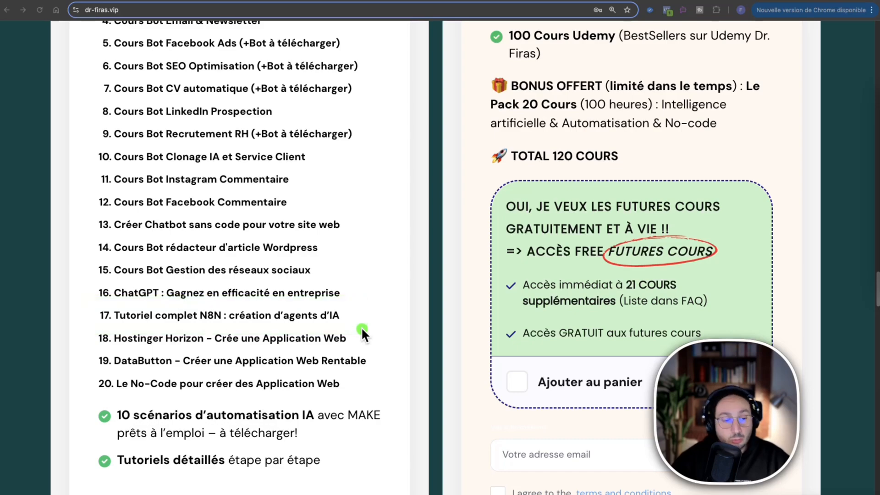
scroll(379, 309, down, 8)
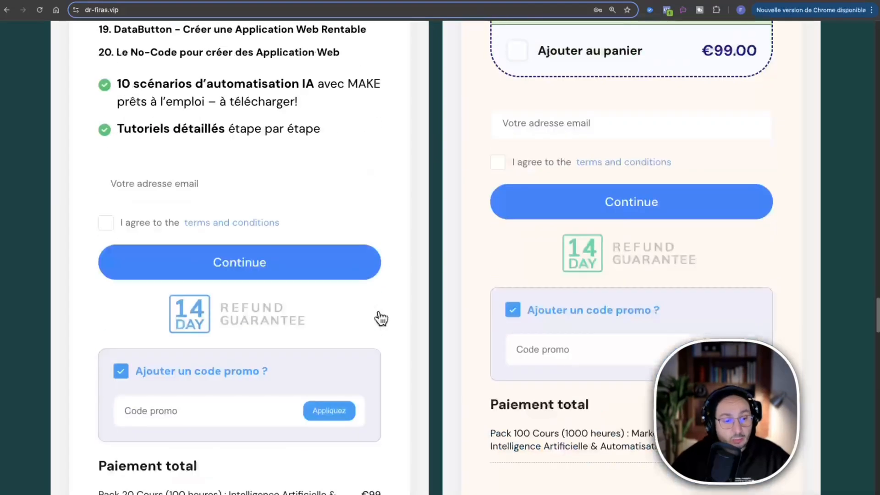
scroll(381, 319, down, 2)
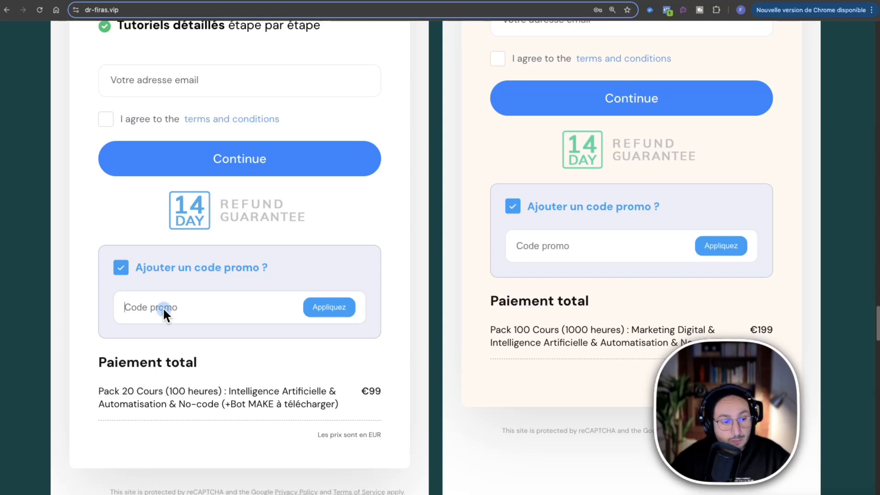
text(YT20)
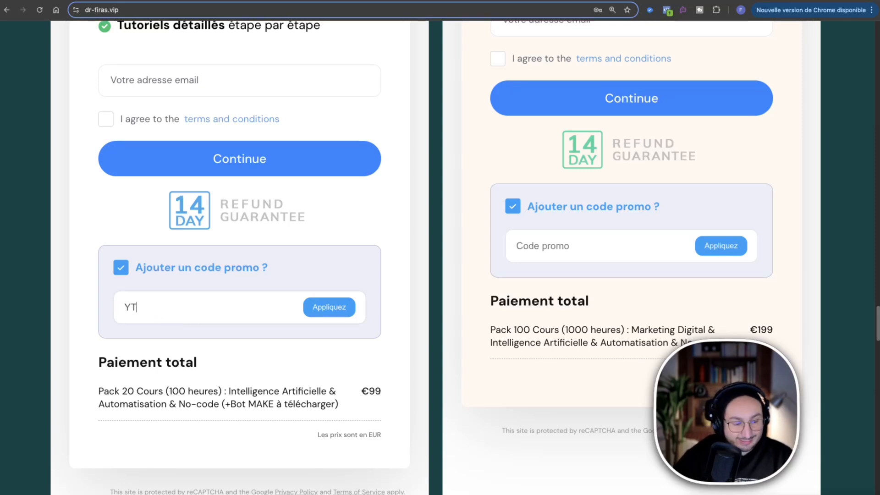
click(339, 310)
scroll(323, 275, down, 2)
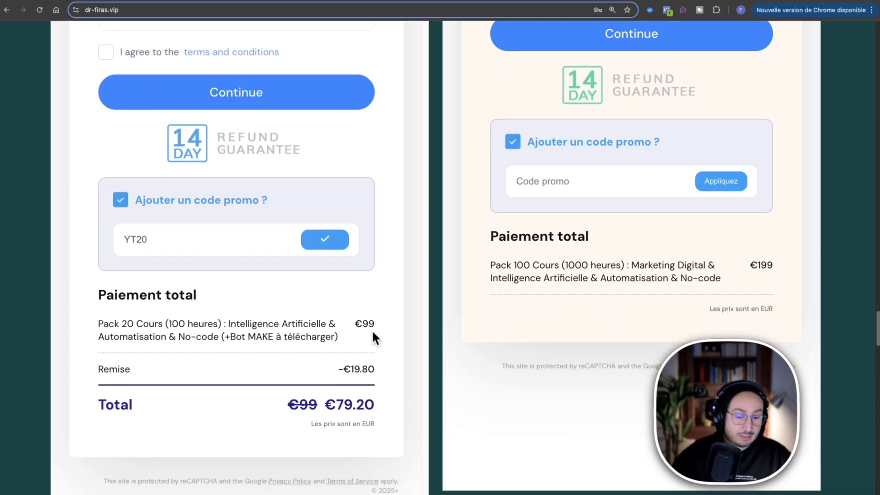
Apply the promo code YT20 to the Pack 100 COURS offer as well.
scroll(400, 309, up, 15)
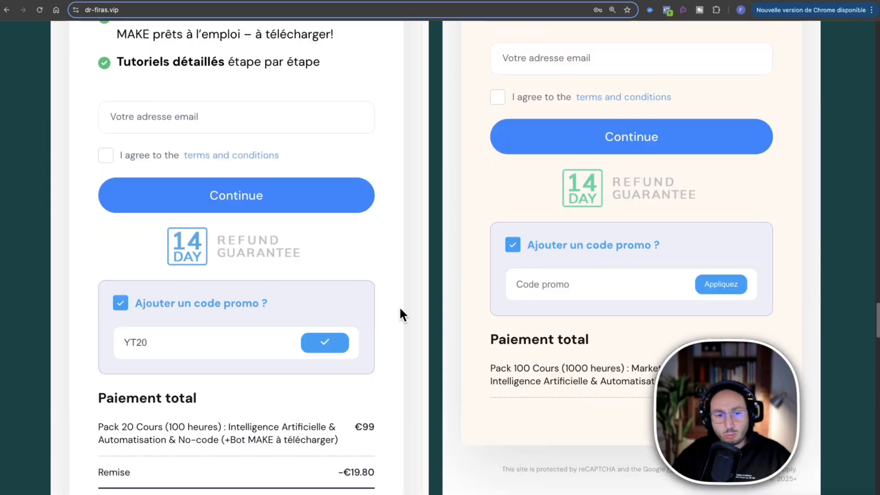
scroll(654, 218, up, 4)
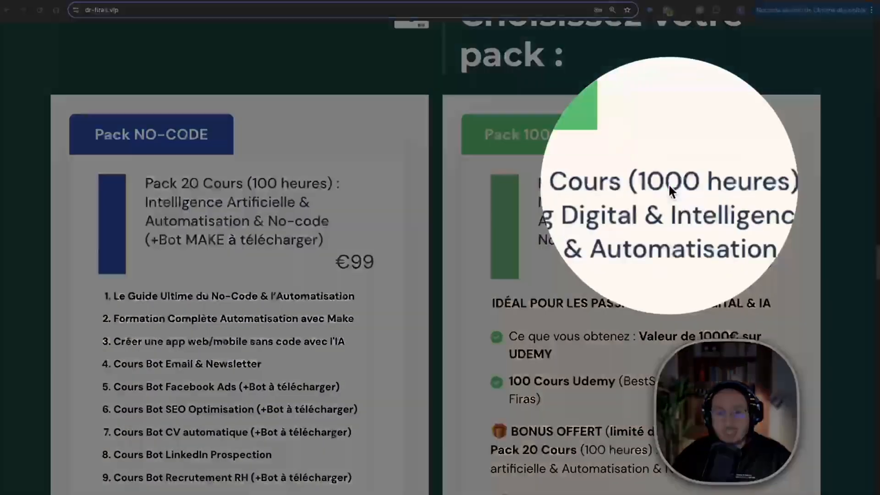
scroll(648, 239, down, 6)
scroll(645, 235, down, 11)
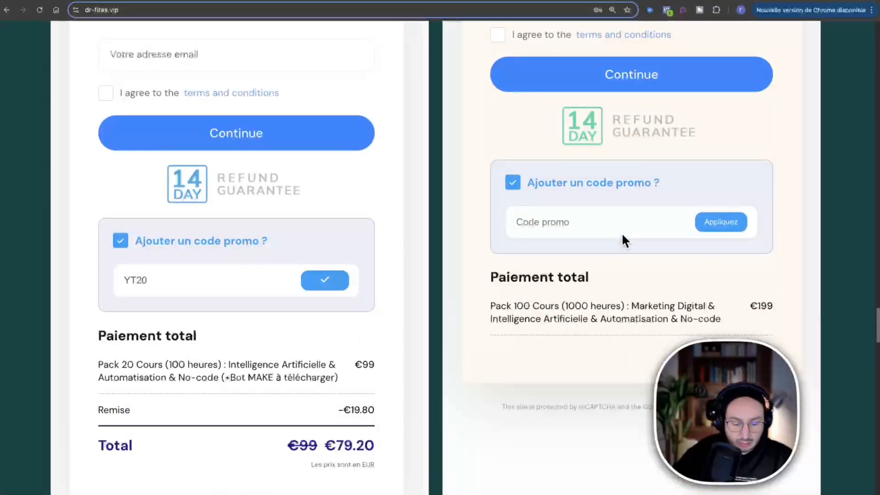
text(YT20)
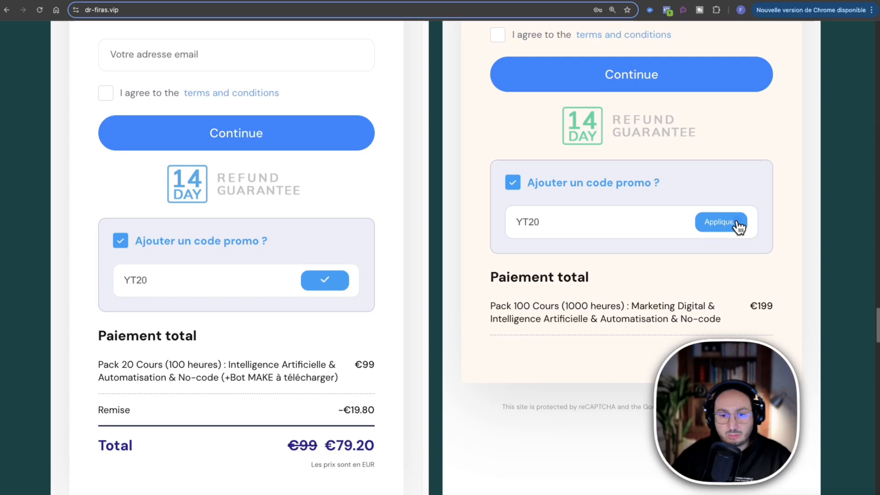
click(736, 223)
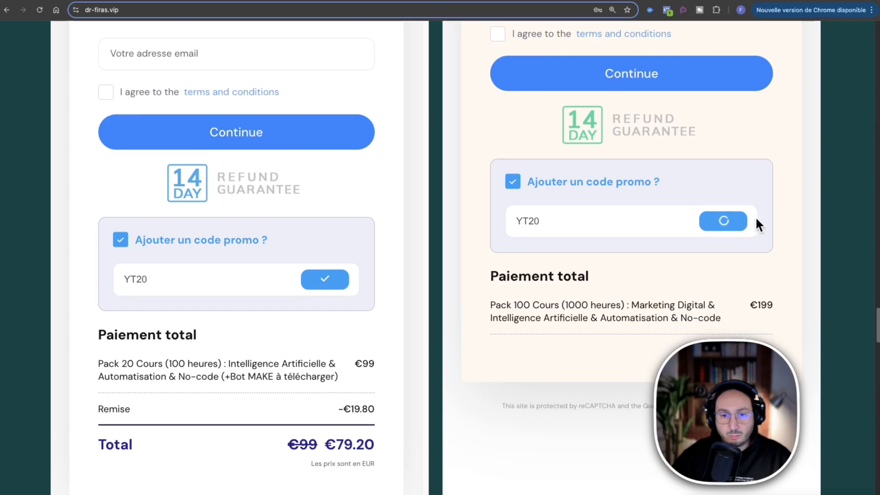
scroll(756, 225, down, 4)
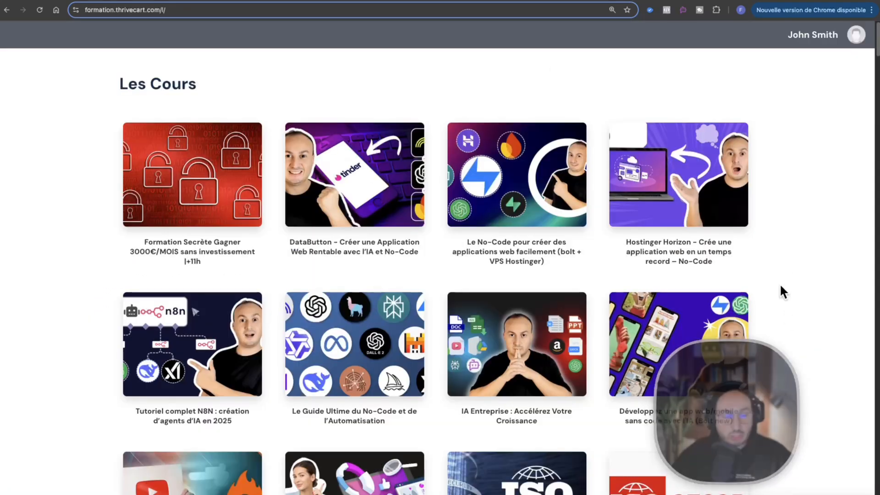
Open the Bolt and VPS Hostinger No-Code course from the course library and play its "Prompt - Amélioration et Refonte d'un Clone de Site Web" lesson from 01:37.
scroll(782, 275, down, 5)
scroll(787, 254, up, 3)
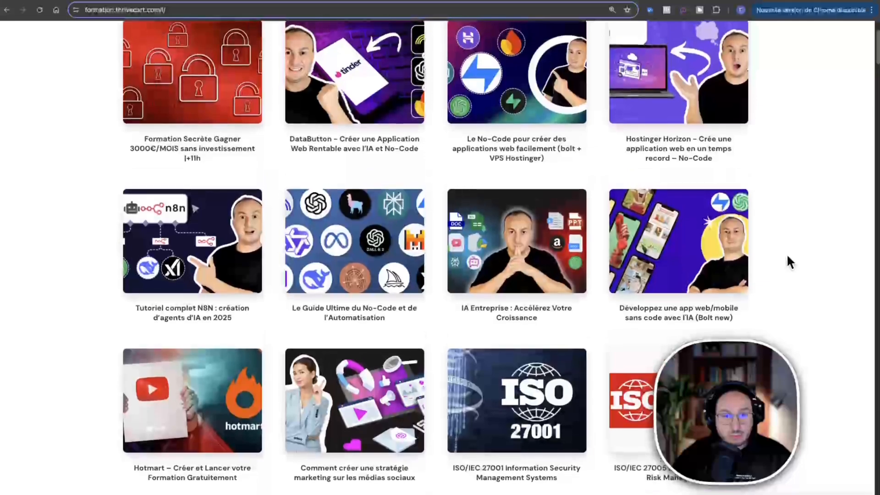
click(520, 80)
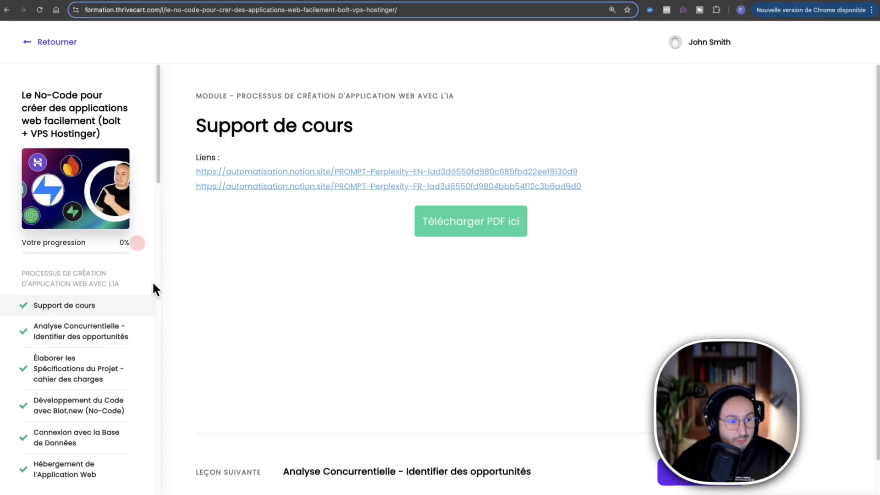
scroll(128, 281, down, 8)
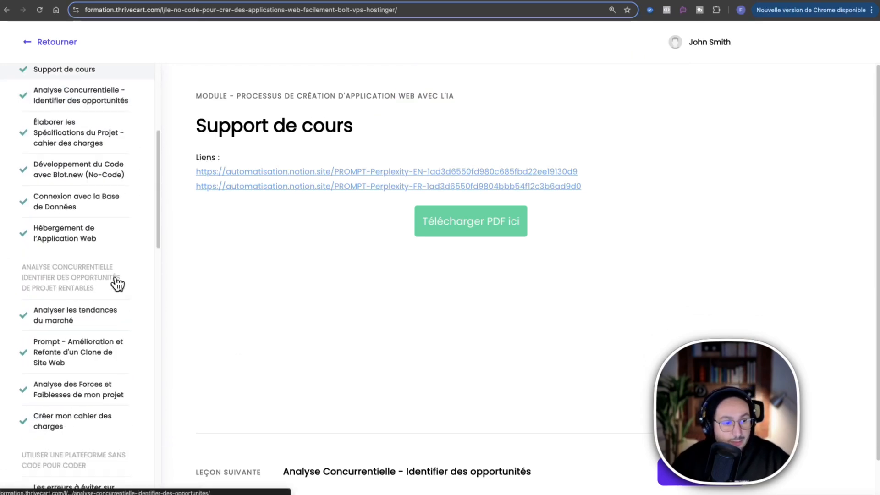
click(93, 214)
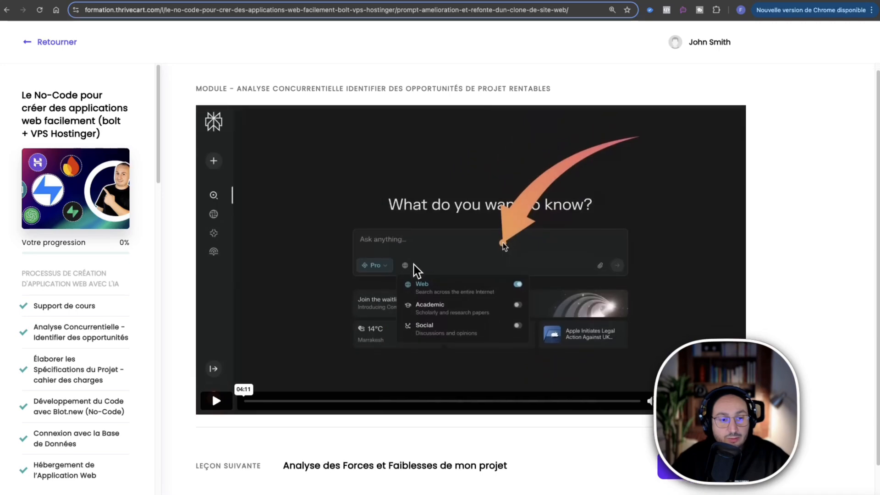
scroll(502, 183, down, 2)
click(396, 342)
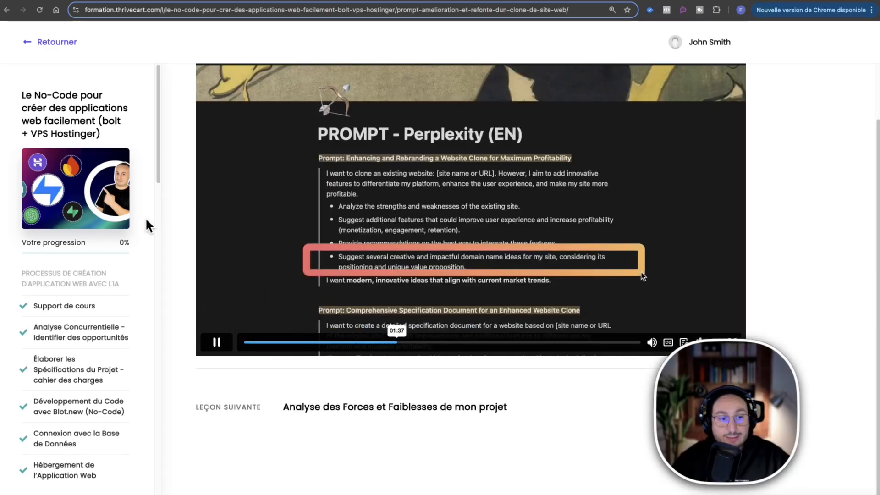
Open the lesson "Deployer la connexion avec la base de donnée" and look through the course's list of modules and lessons.
scroll(109, 275, down, 1)
scroll(109, 275, down, 15)
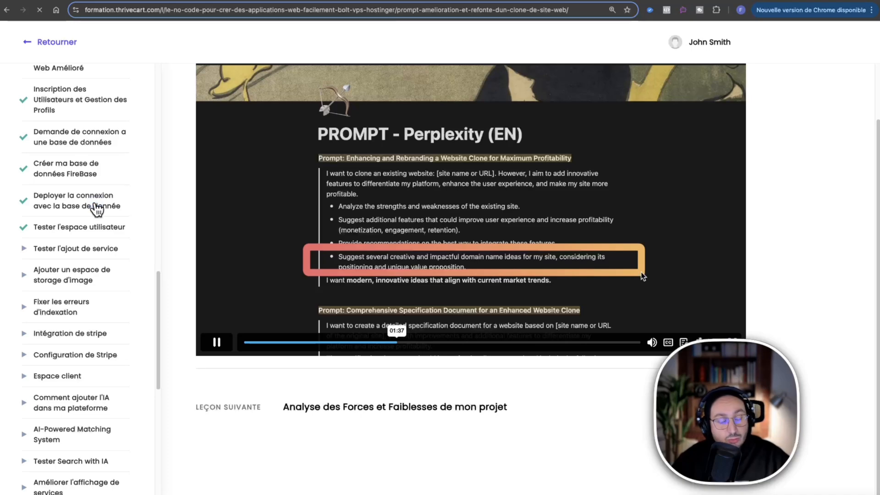
click(95, 204)
scroll(86, 268, down, 5)
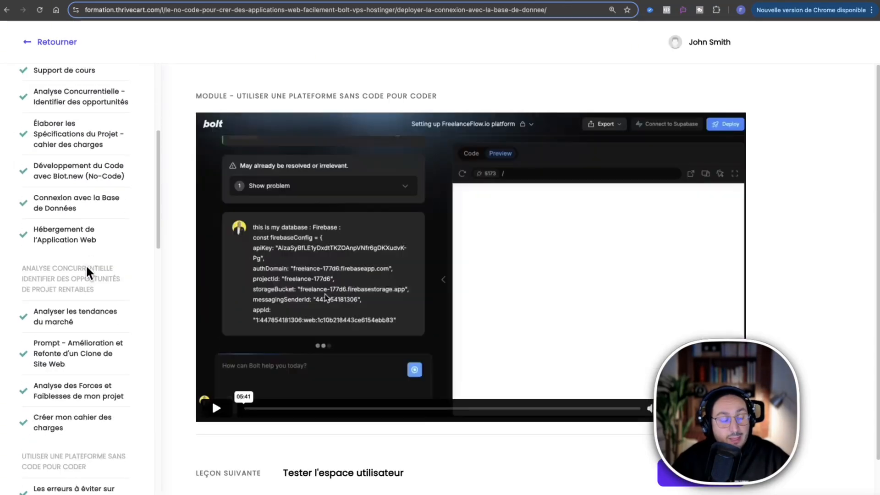
scroll(87, 268, down, 5)
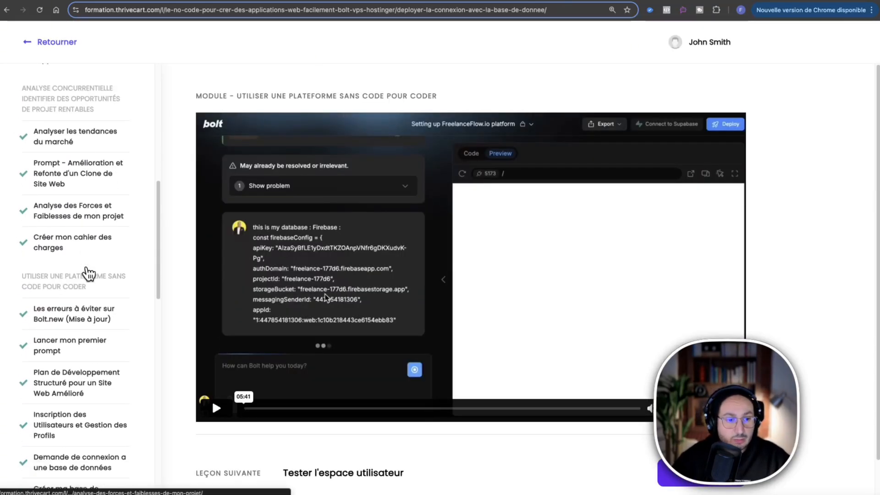
scroll(90, 279, down, 6)
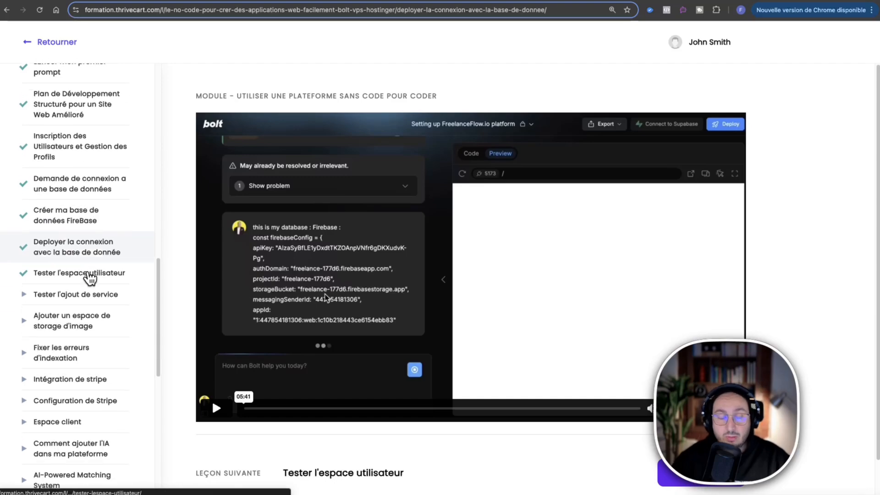
scroll(90, 278, down, 3)
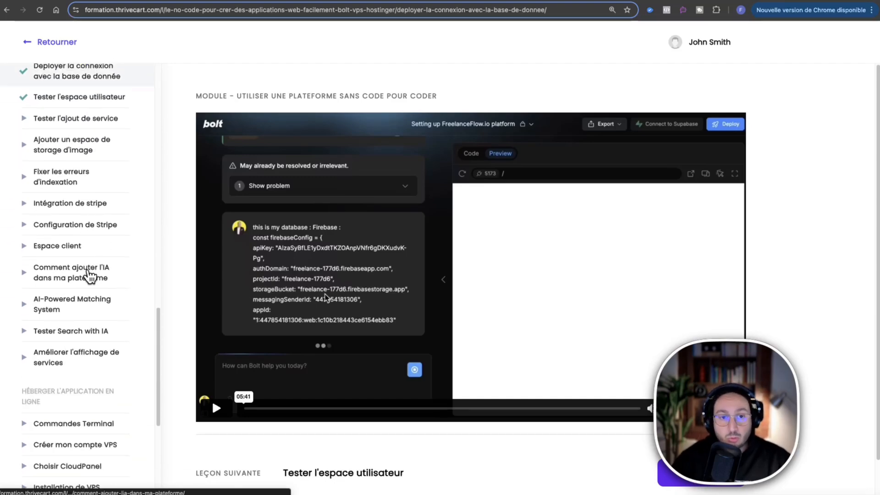
Return to the course library to look through the full catalogue, and review the two pack offers on the sales site.
click(28, 43)
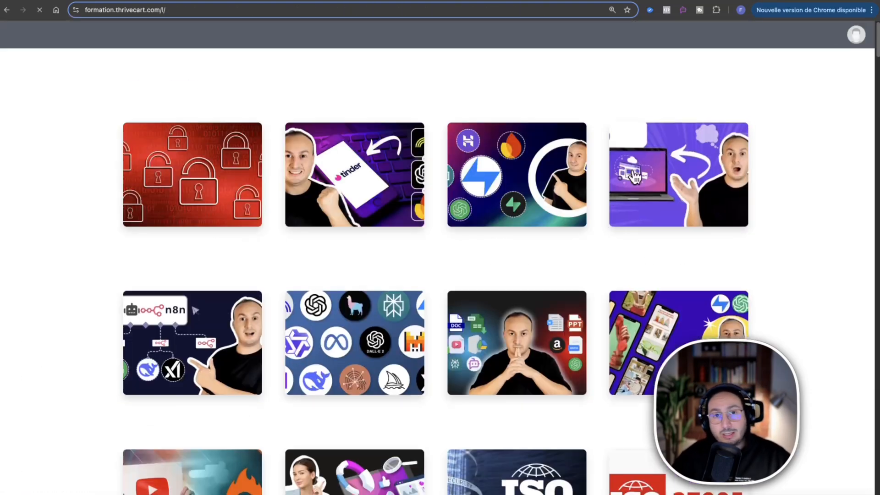
scroll(812, 221, down, 20)
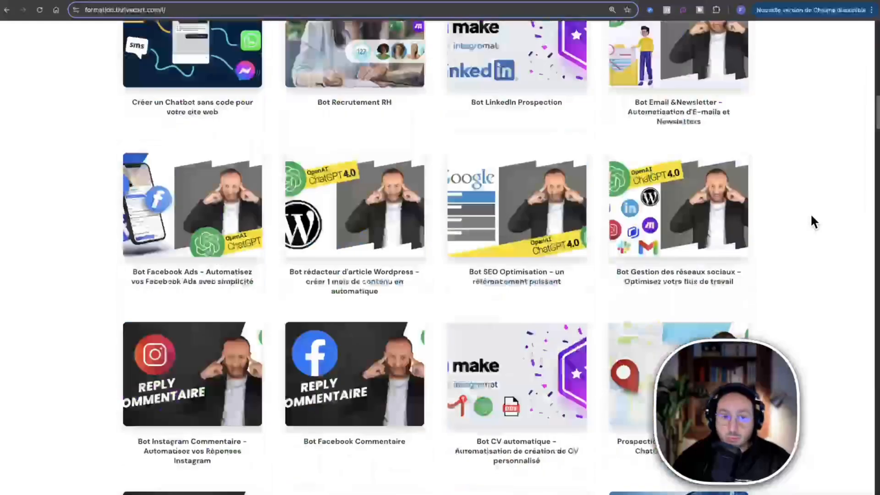
scroll(810, 218, down, 20)
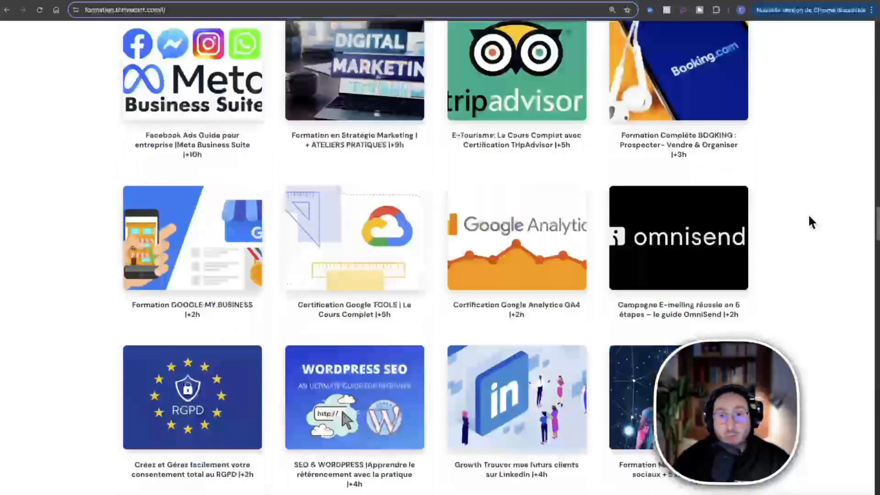
scroll(811, 222, down, 20)
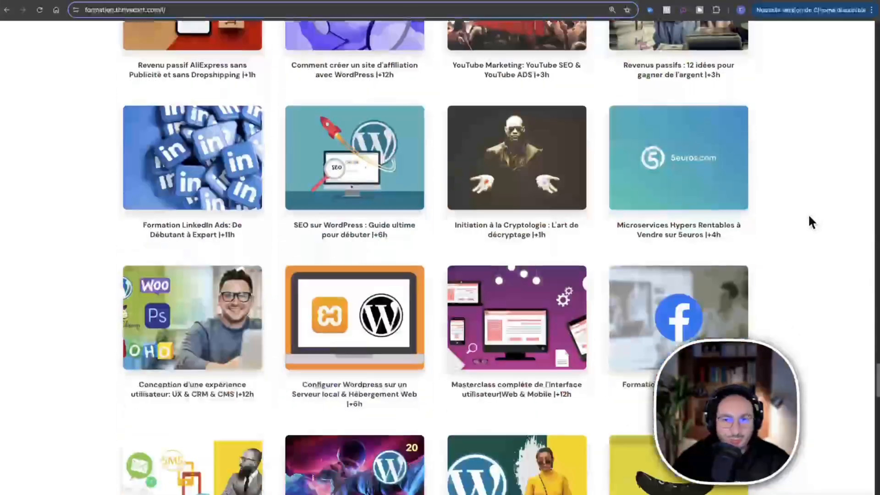
scroll(807, 219, down, 10)
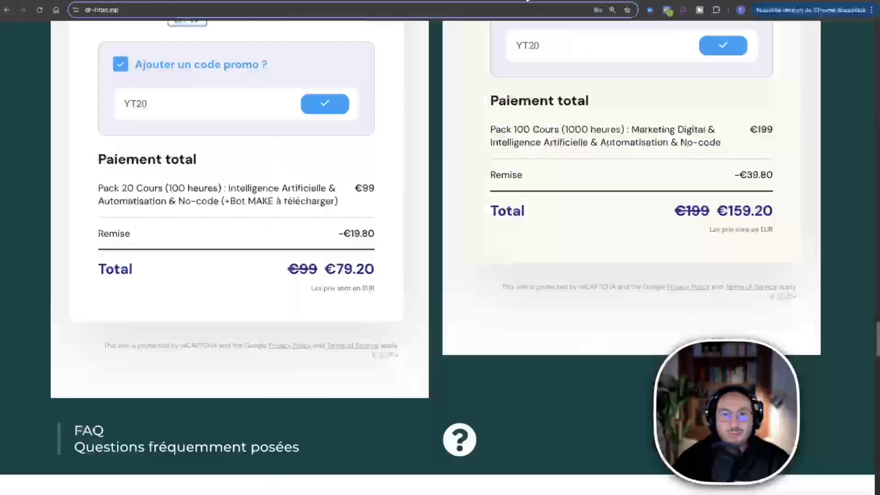
scroll(645, 265, up, 15)
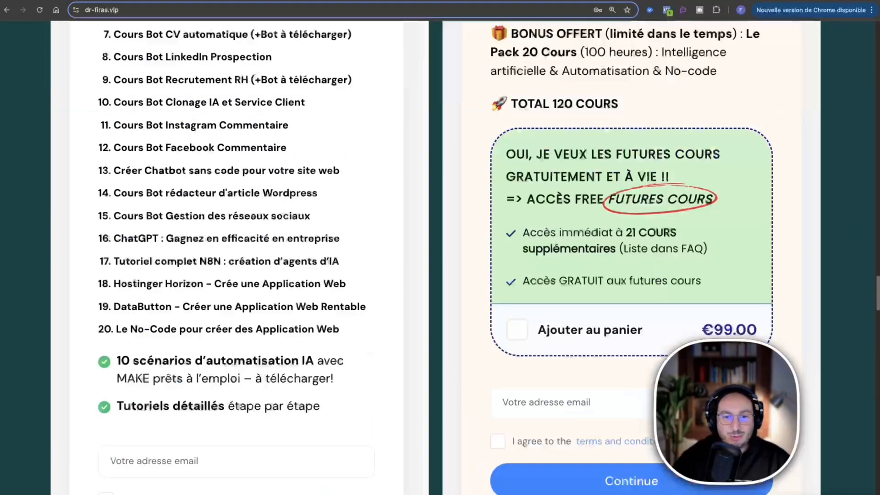
scroll(762, 161, up, 7)
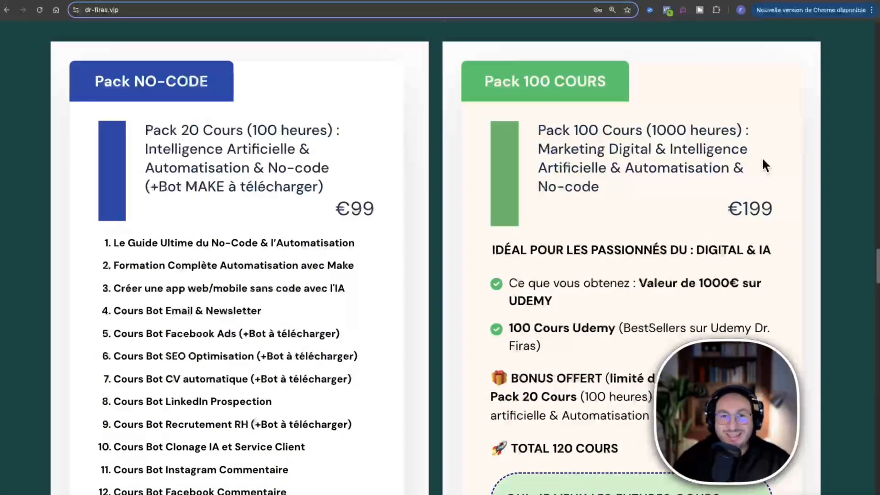